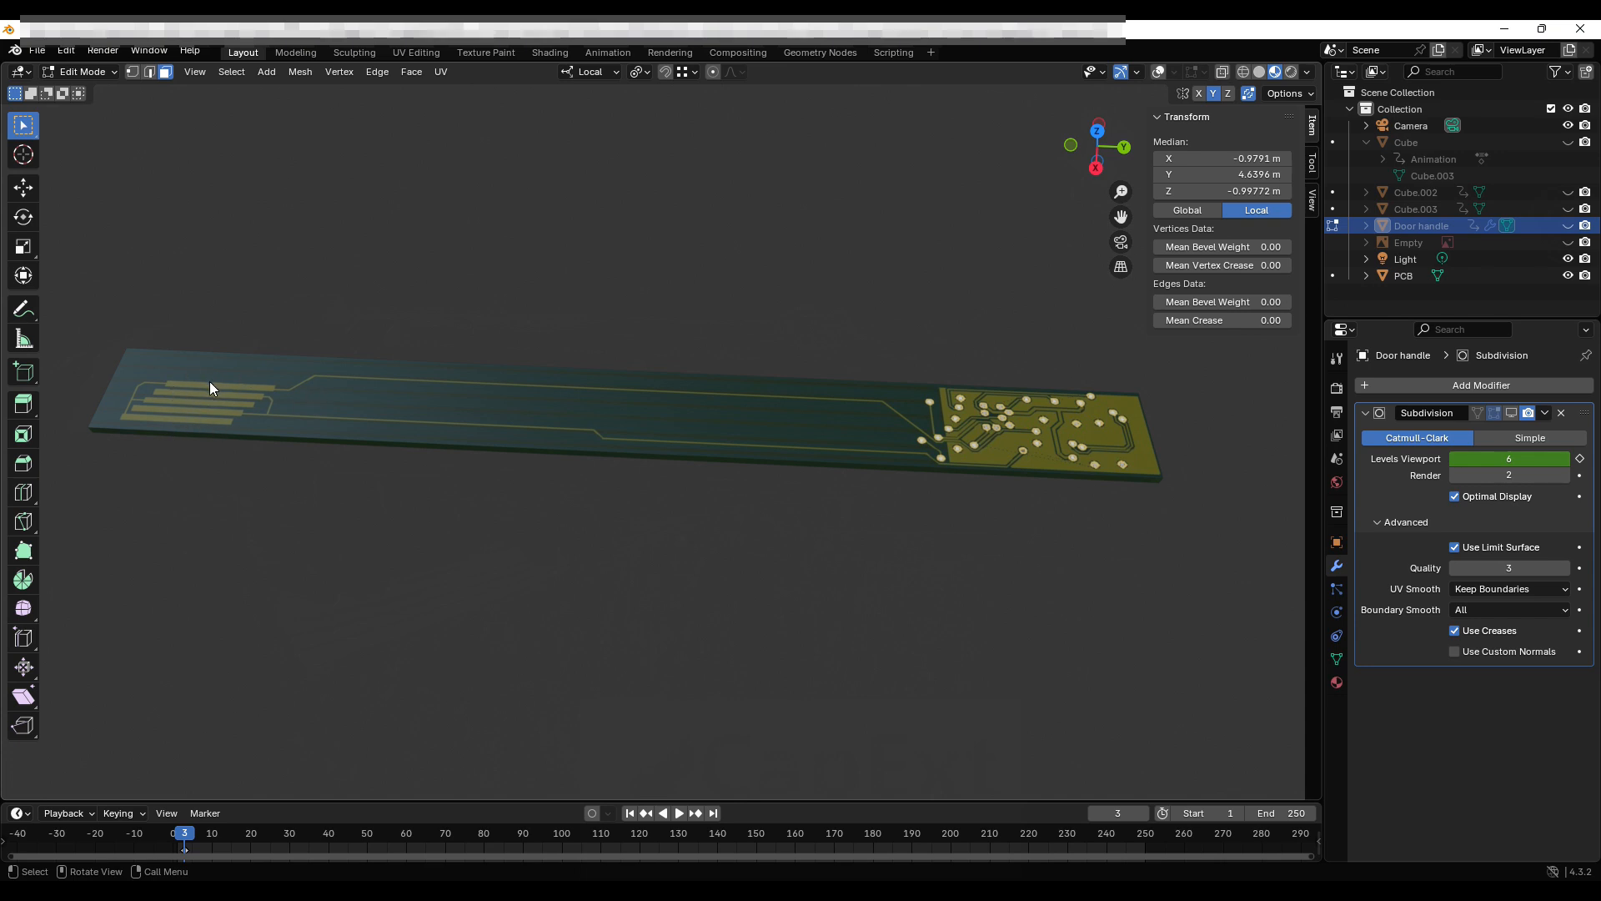
Unhide the Door handle and orbit to a diagonal view of it above the PCB.
middle_drag(387, 345, 497, 542)
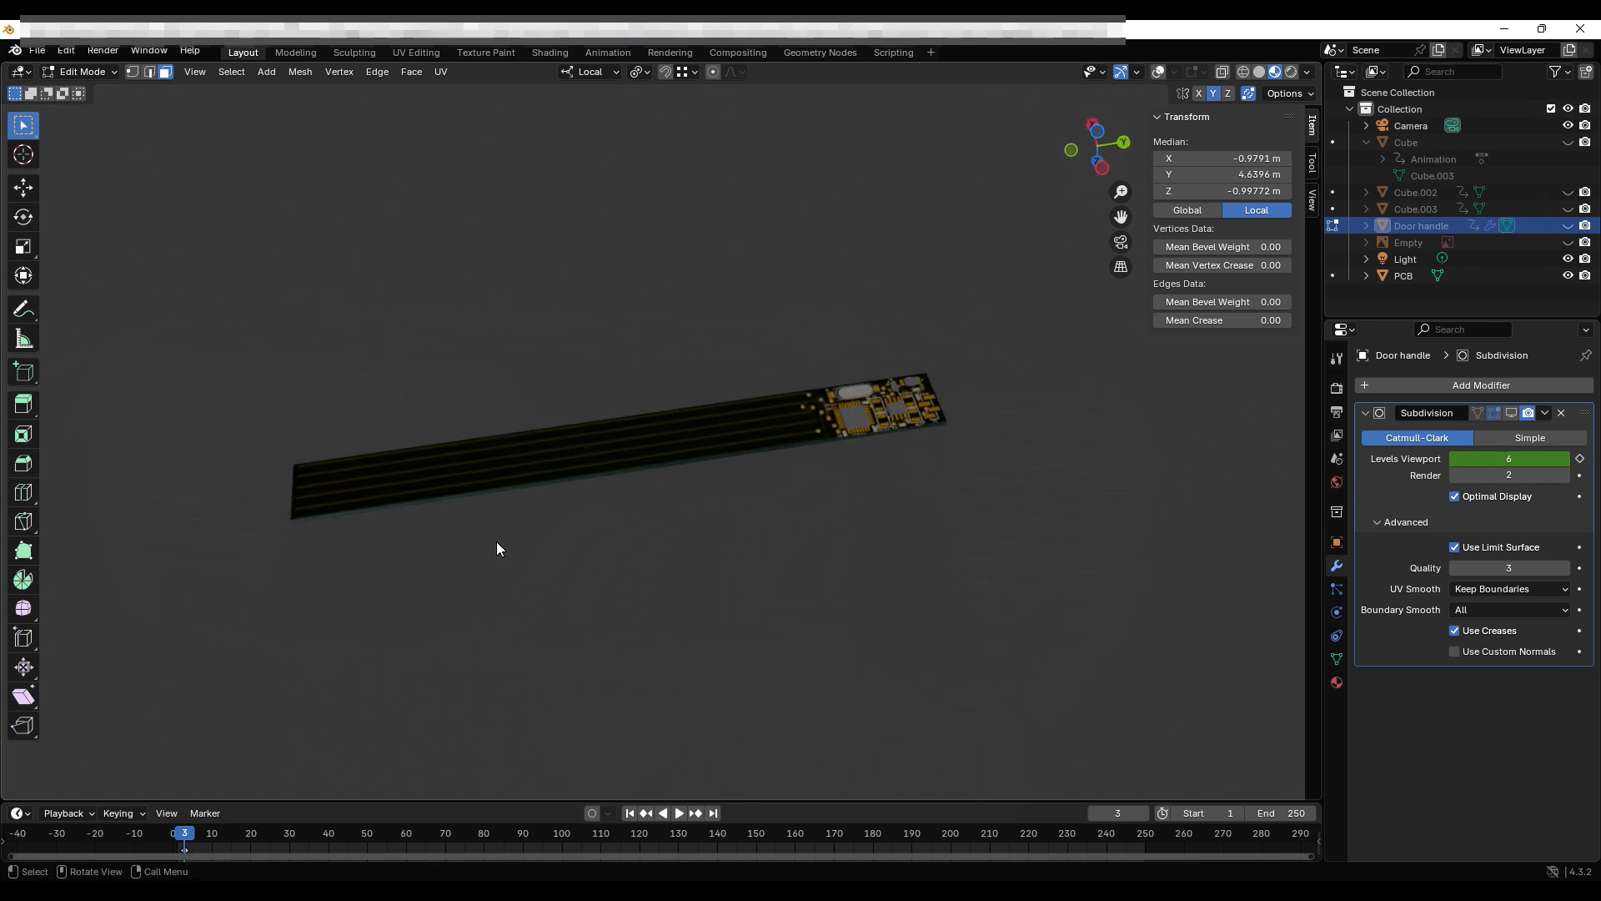
scroll(544, 499, up, 5)
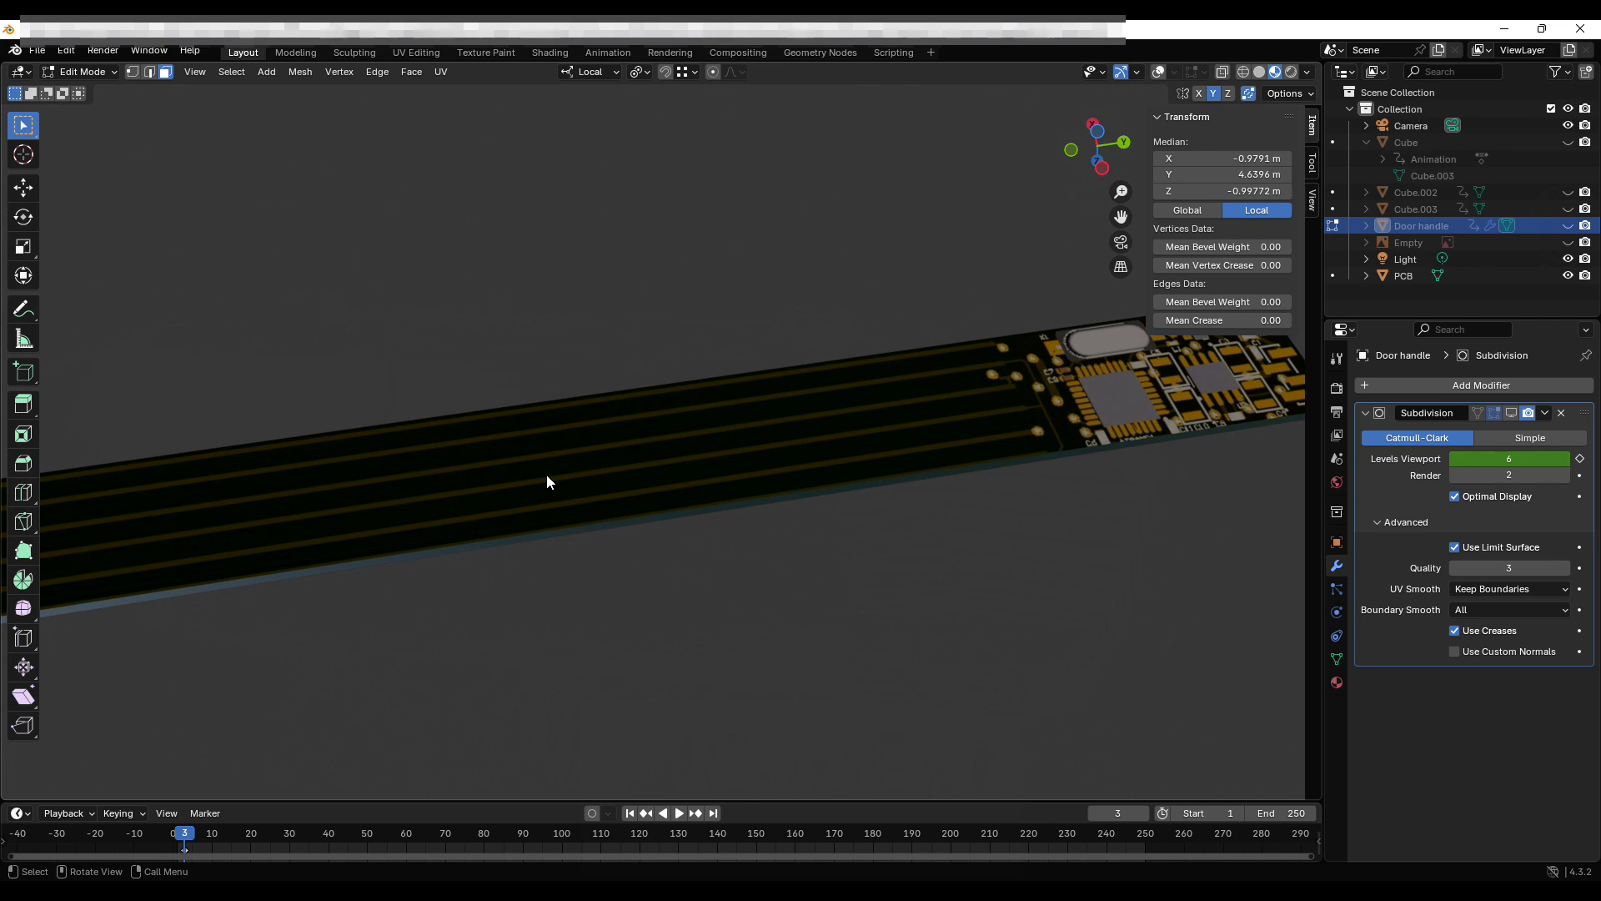
scroll(522, 472, down, 5)
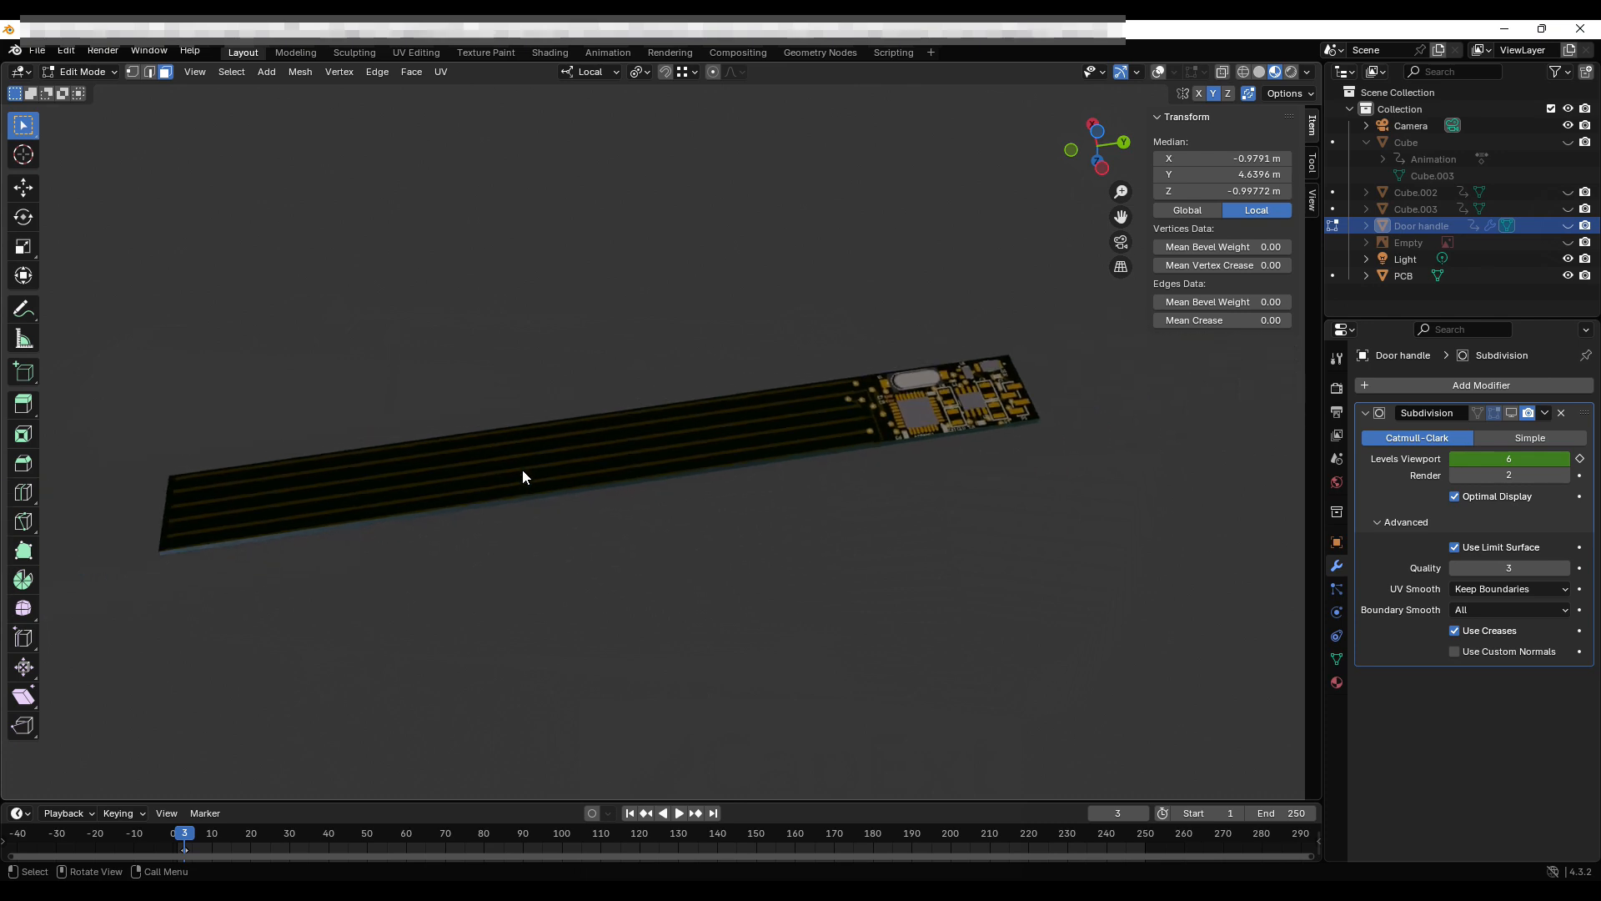
mouse_move(525, 497)
middle_down()
mouse_move(517, 422)
mouse_move(517, 475)
mouse_move(534, 471)
middle_up()
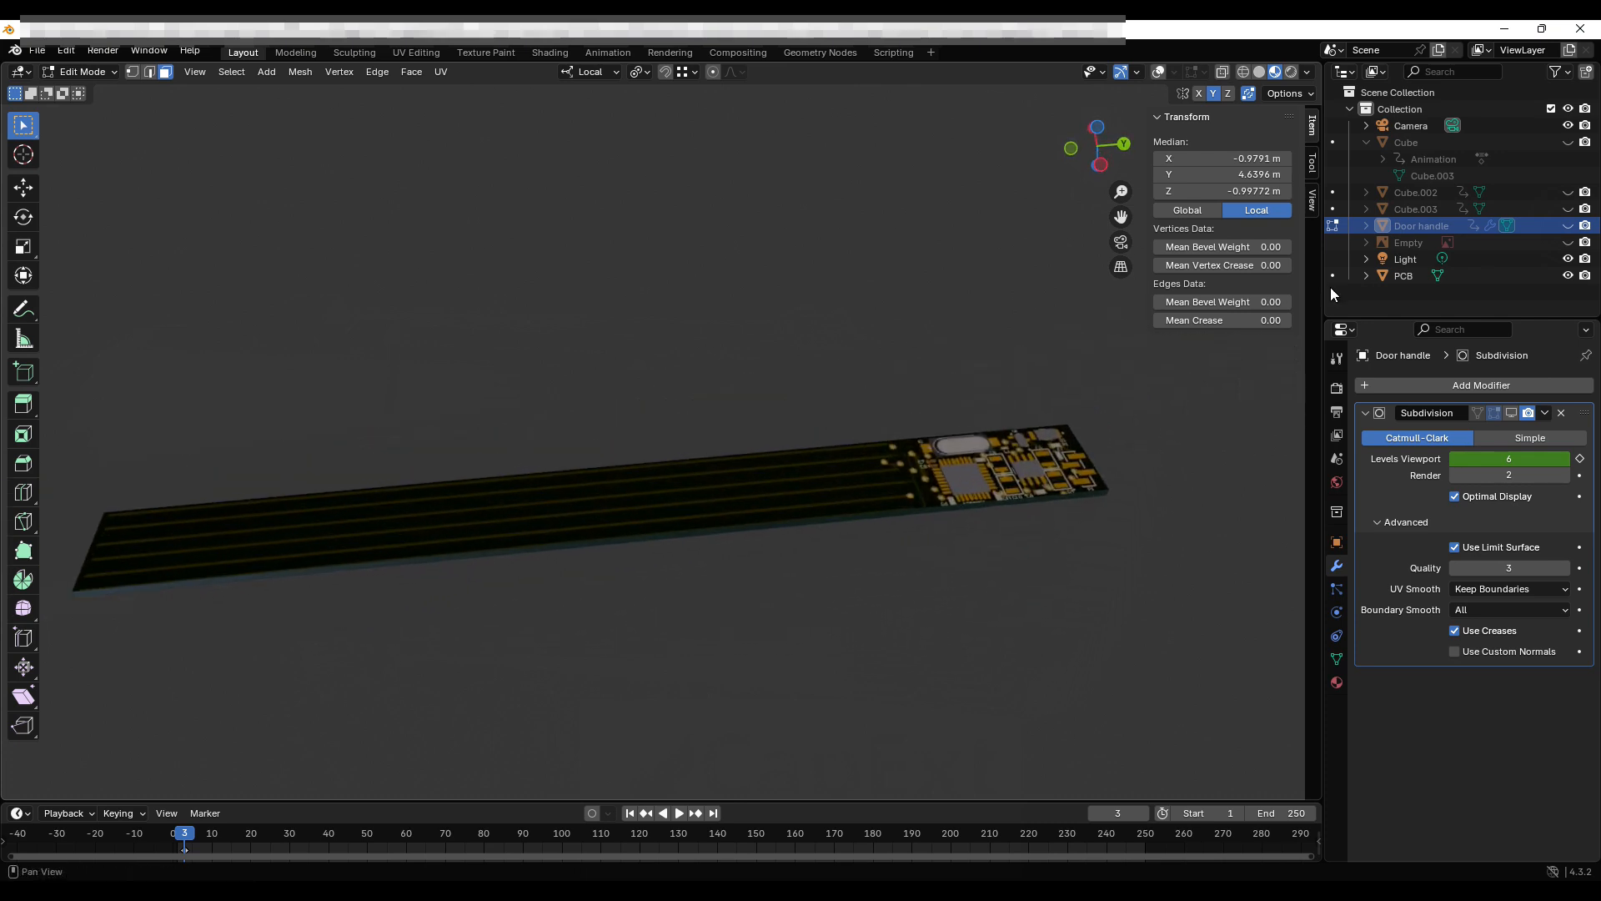
click(1569, 226)
scroll(775, 358, down, 5)
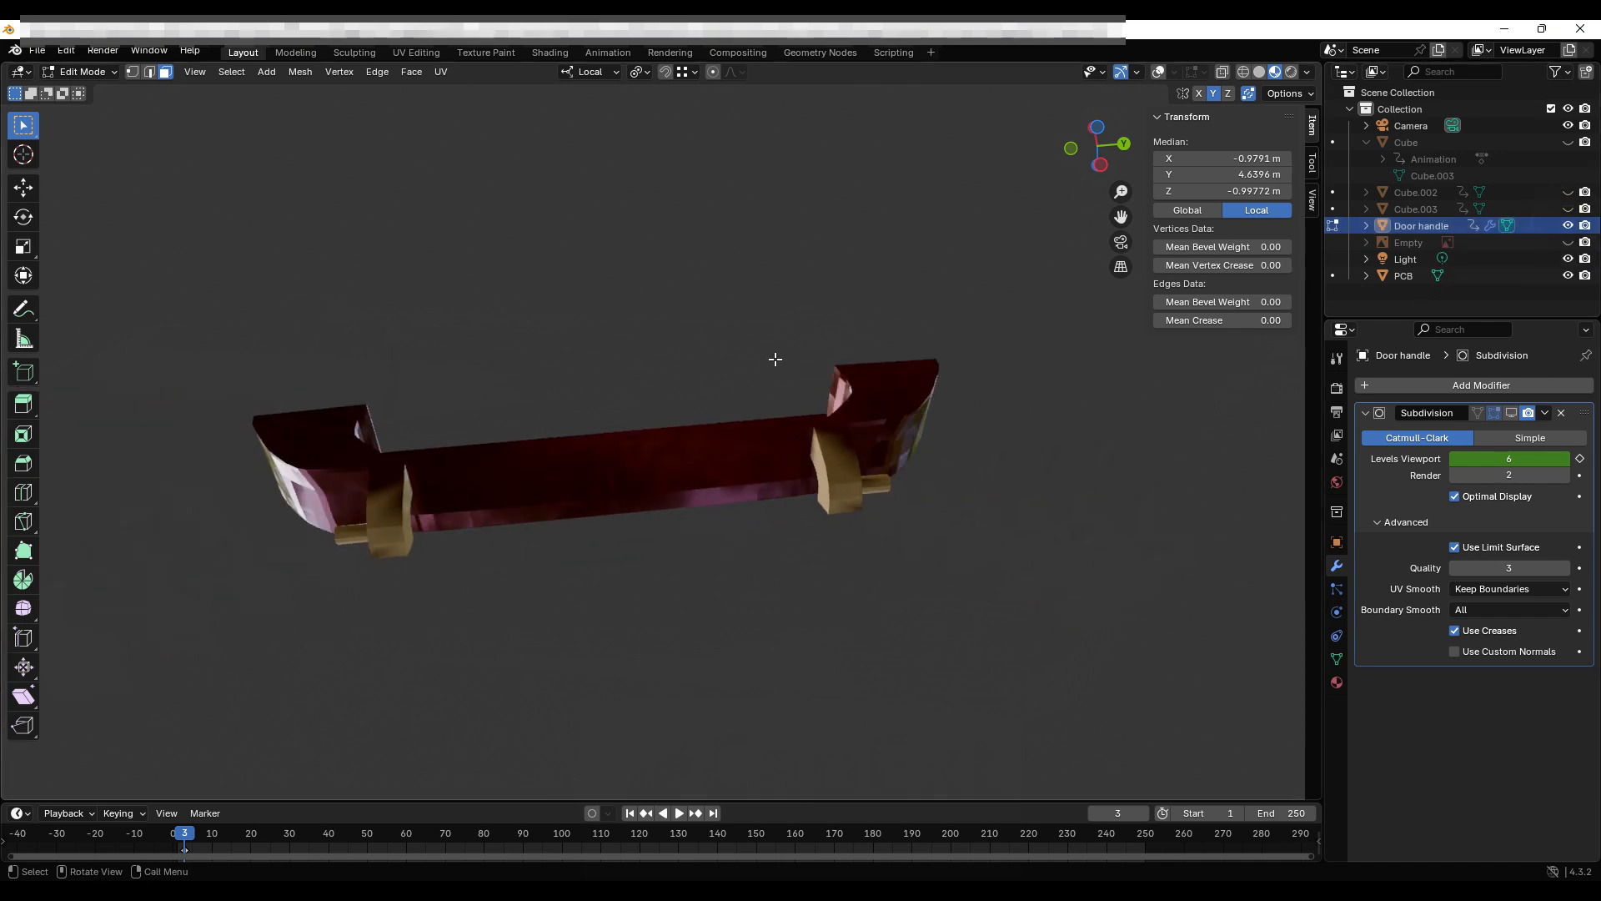
middle_drag(776, 359, 721, 350)
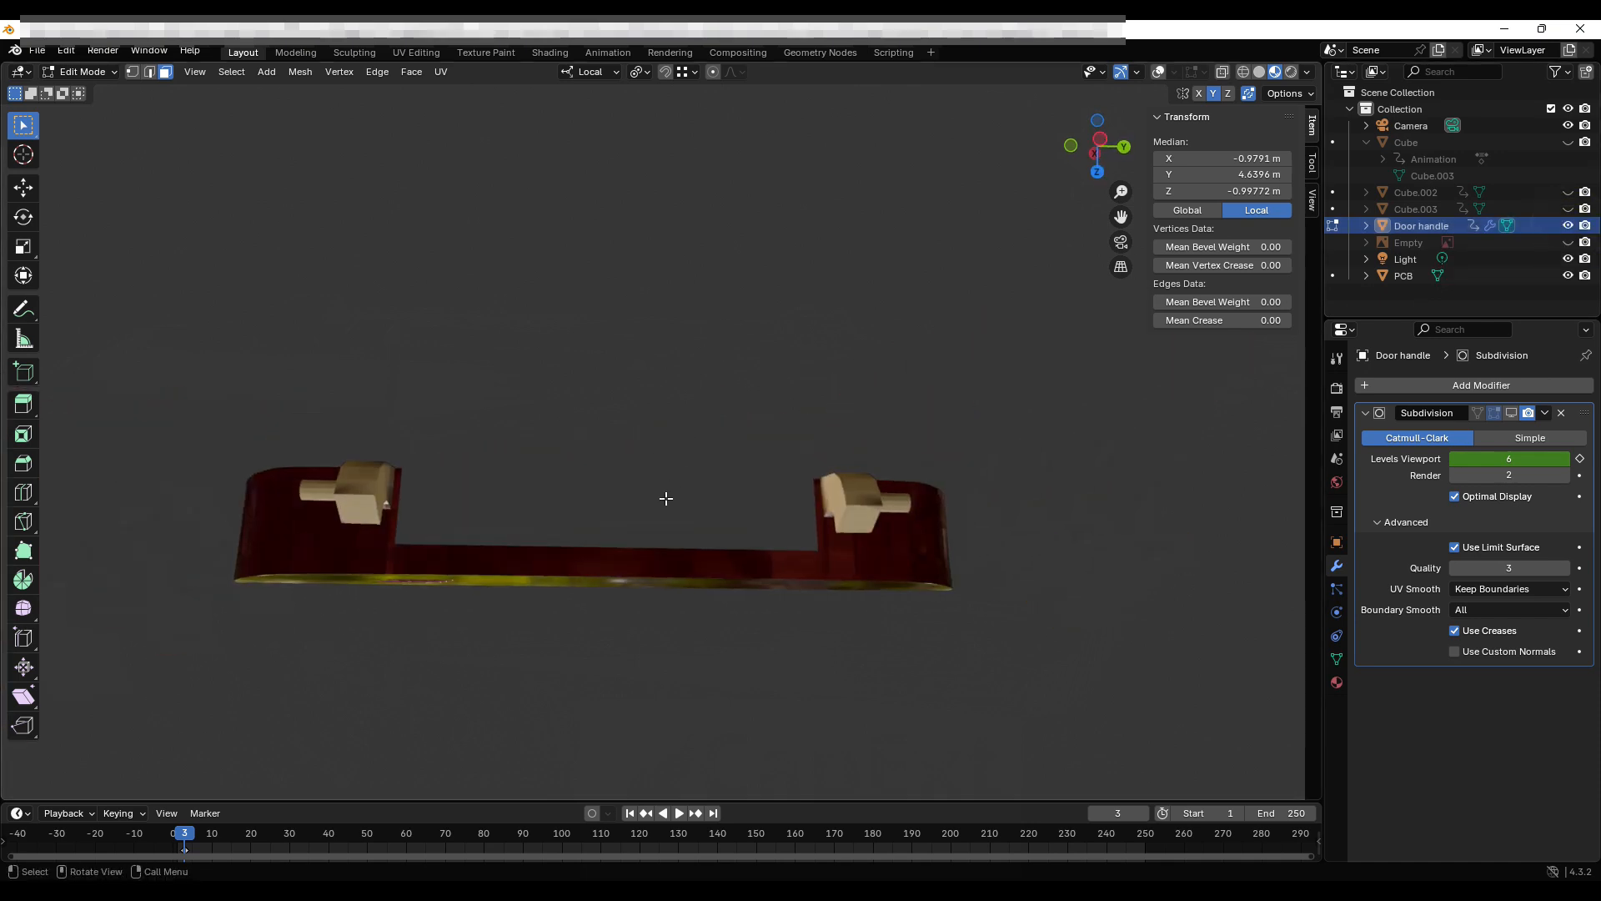
middle_drag(666, 498, 578, 341)
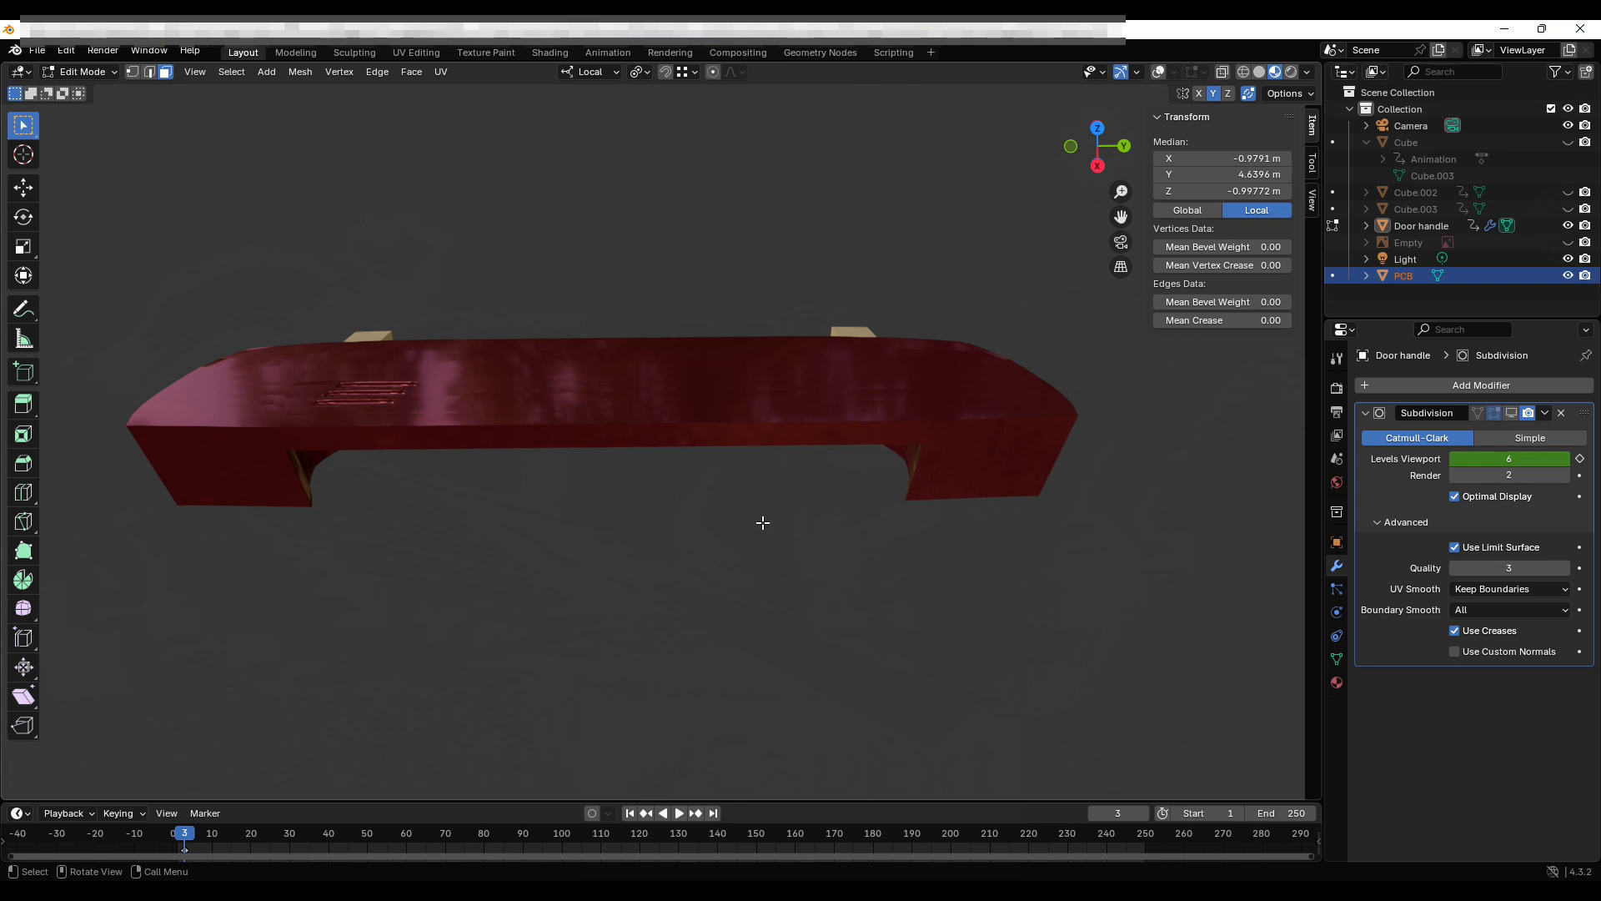
middle_drag(675, 475, 748, 458)
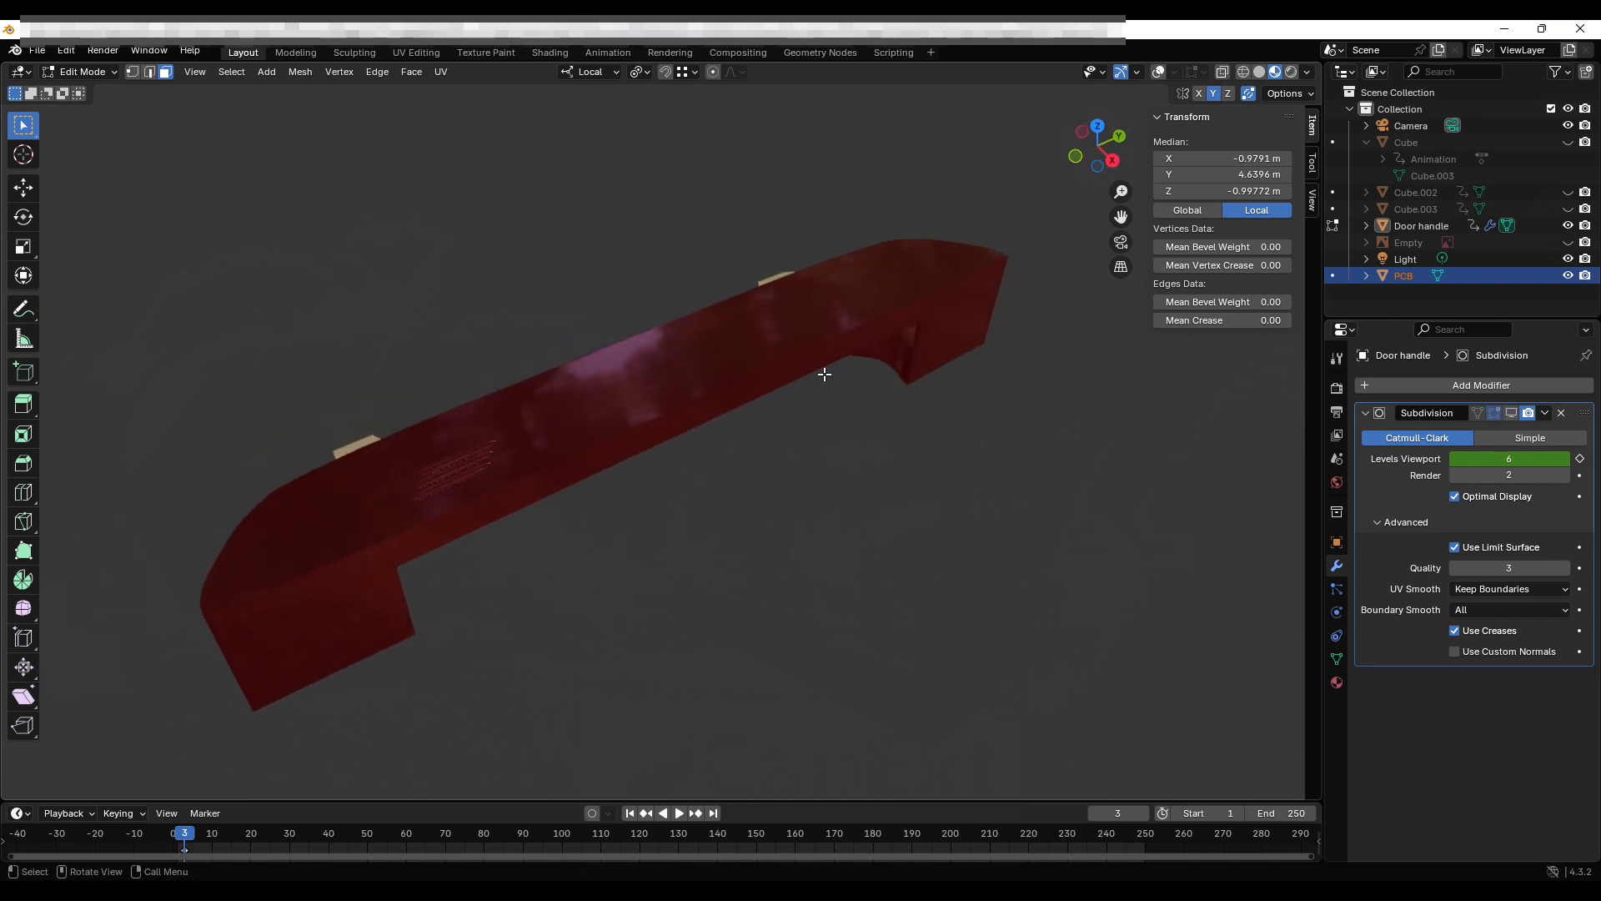
Switch to Solid shading with X-Ray on, then hide the Door handle again.
click(1260, 72)
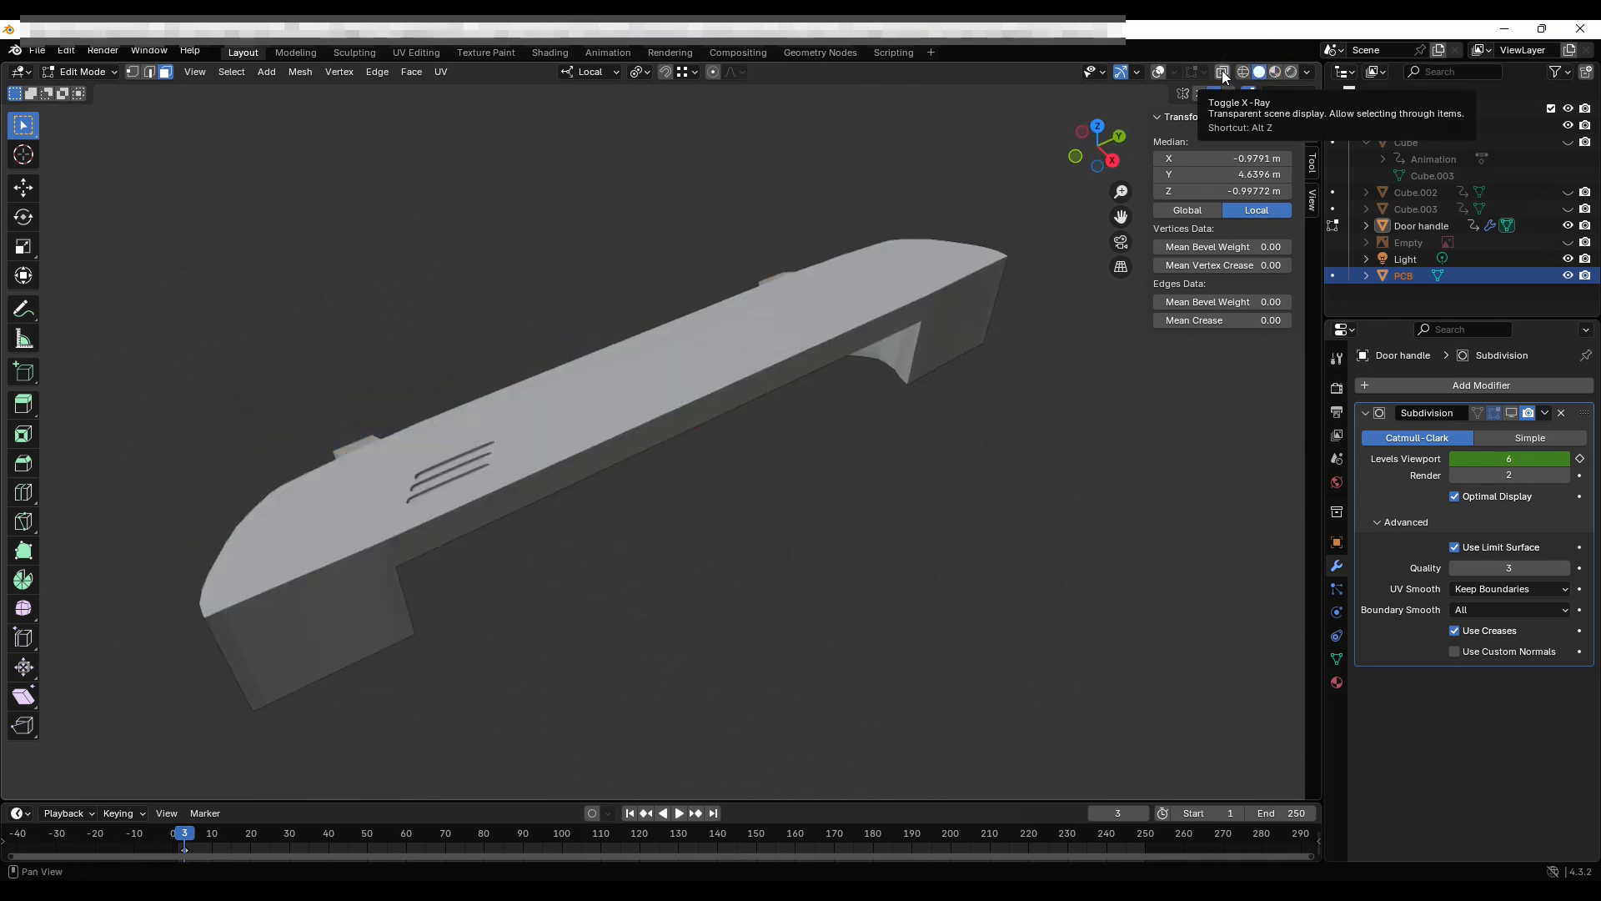
click(1223, 74)
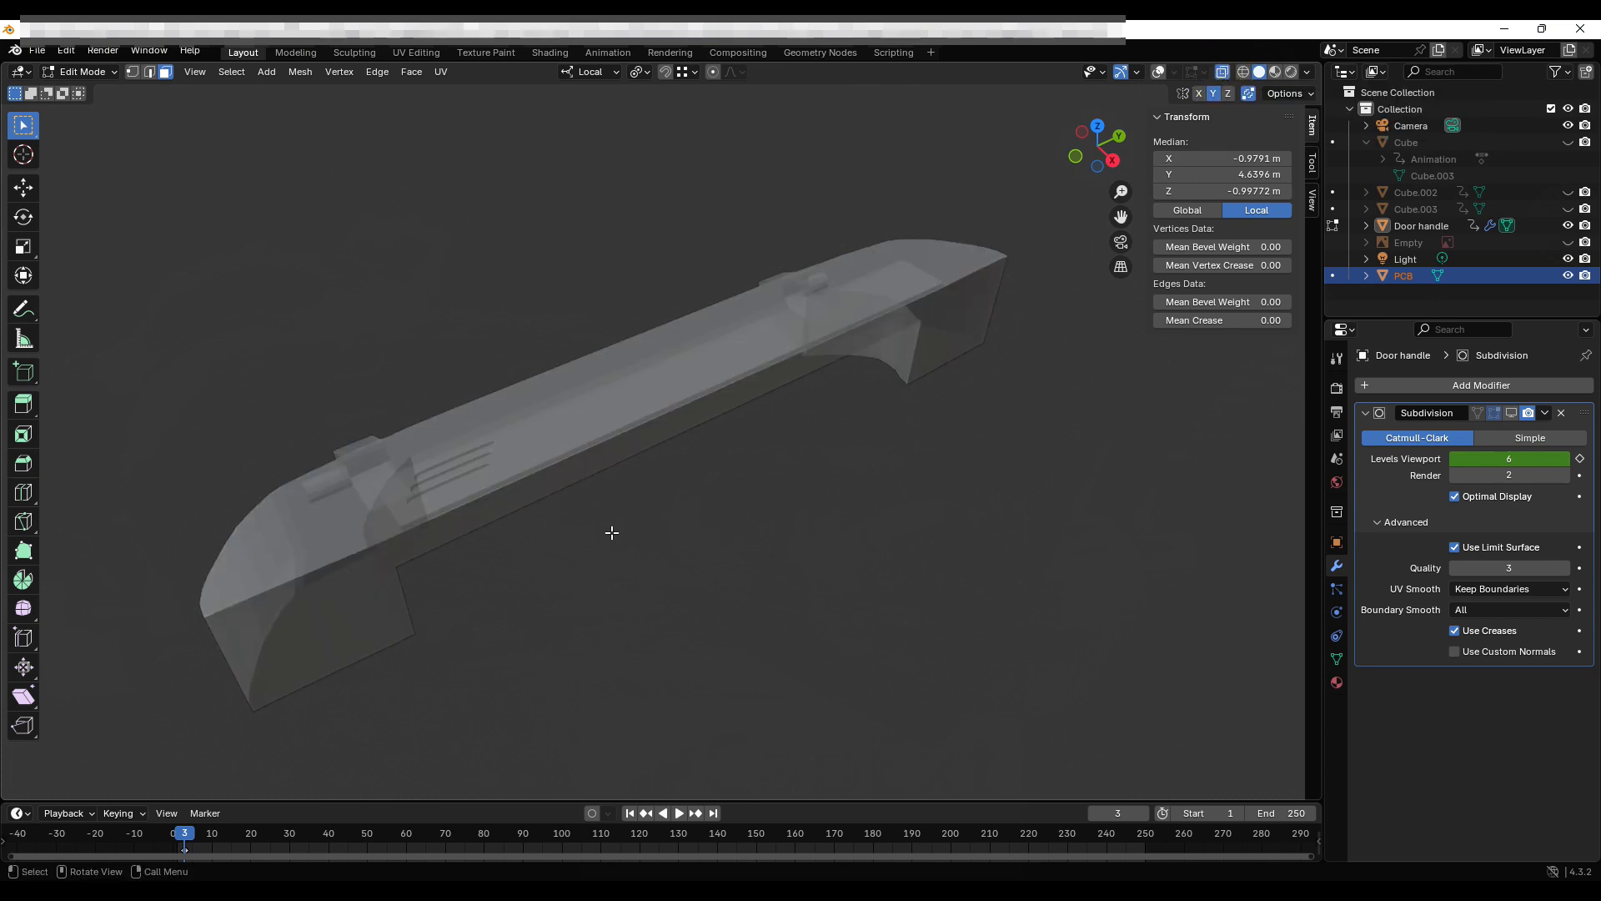
middle_drag(611, 539, 654, 539)
scroll(699, 504, up, 3)
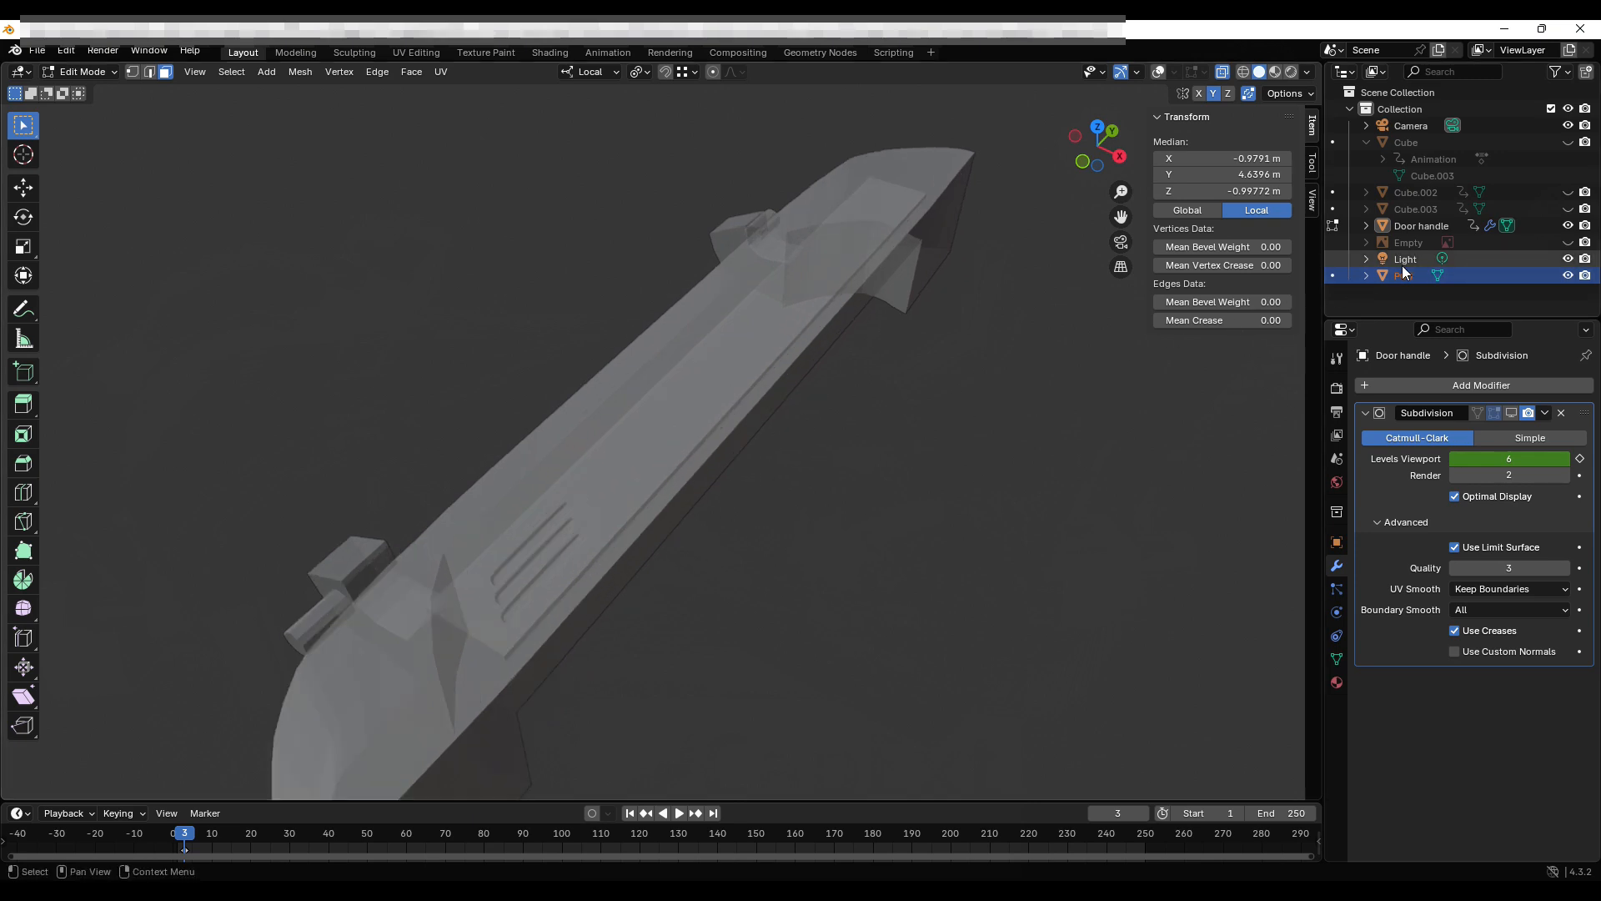
click(1568, 225)
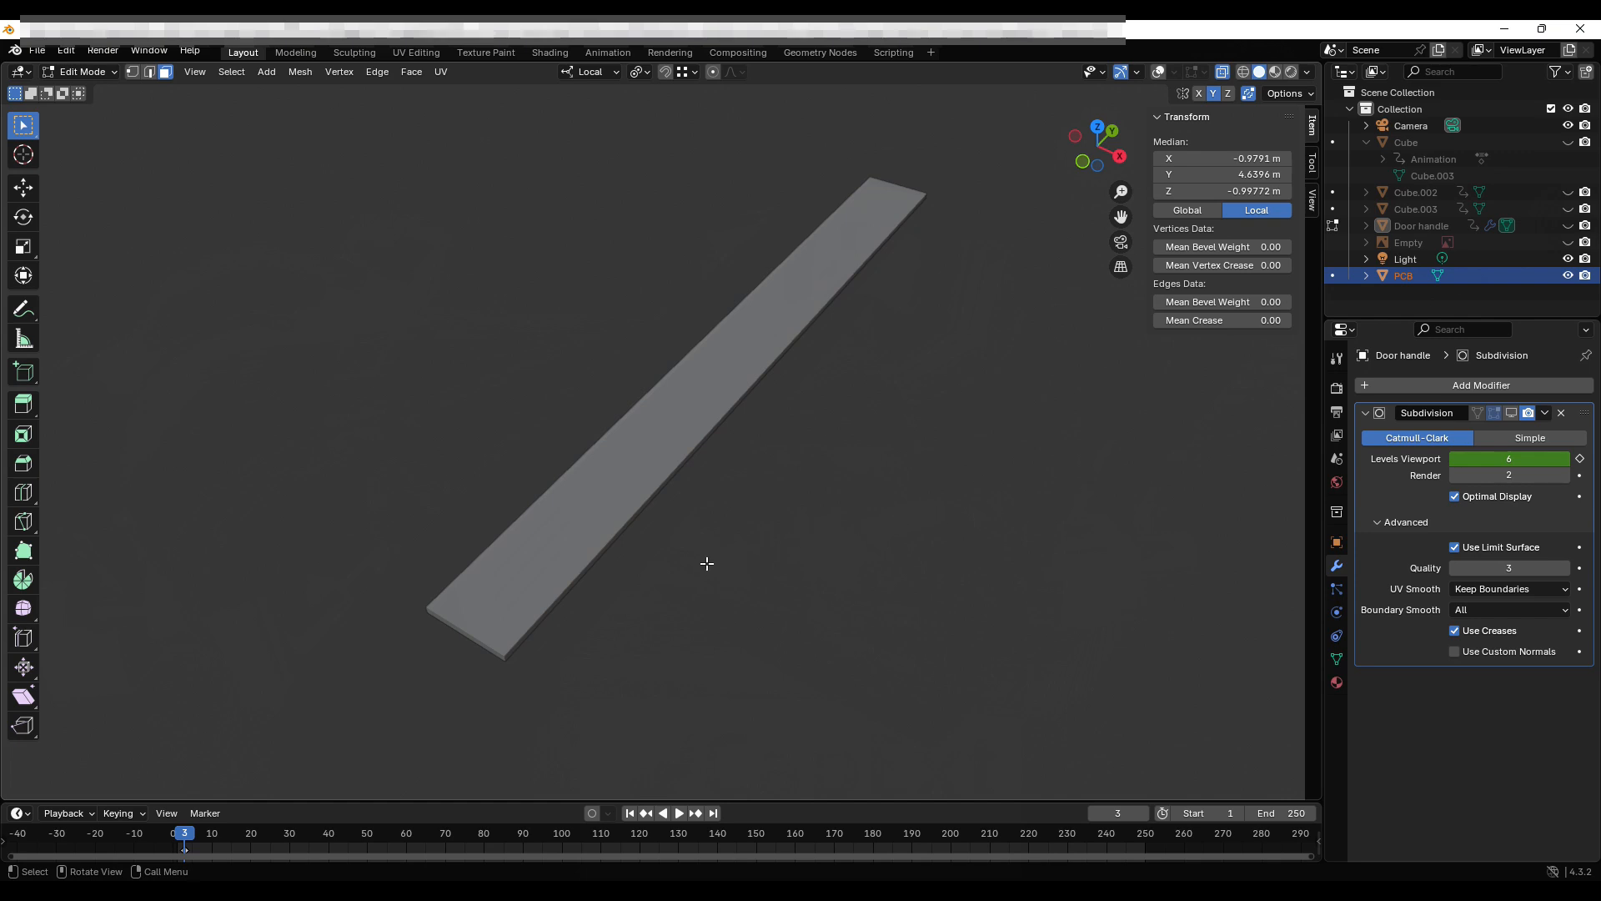
Show the Door handle again and turn off its Subdivision modifier's viewport display.
middle_drag(704, 561, 669, 547)
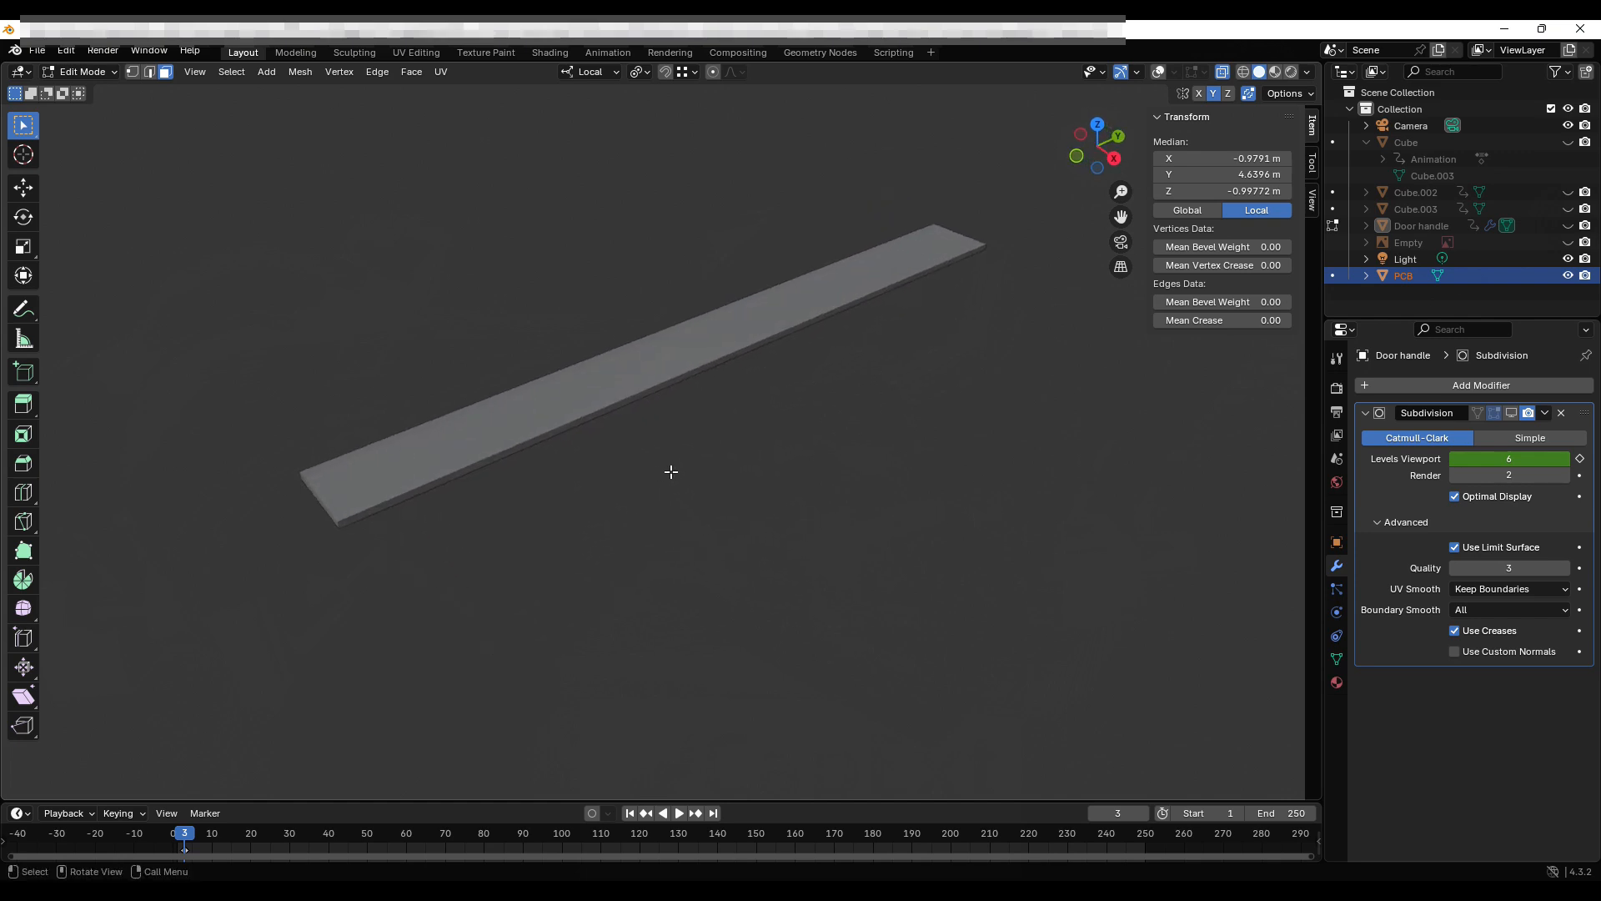
scroll(671, 472, up, 1)
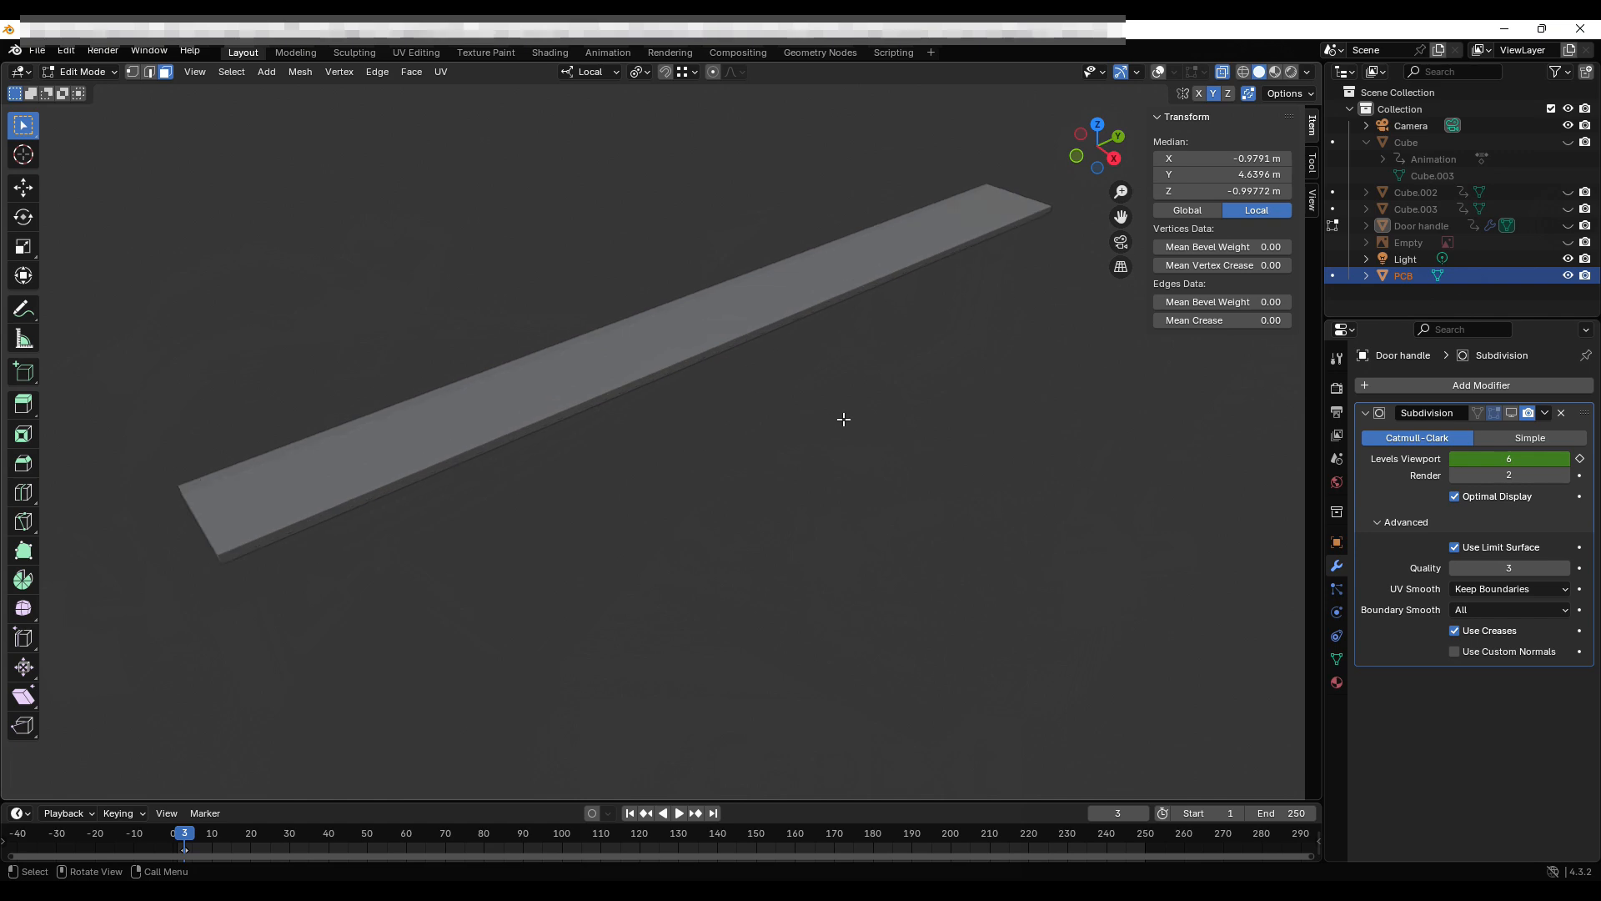
click(1569, 226)
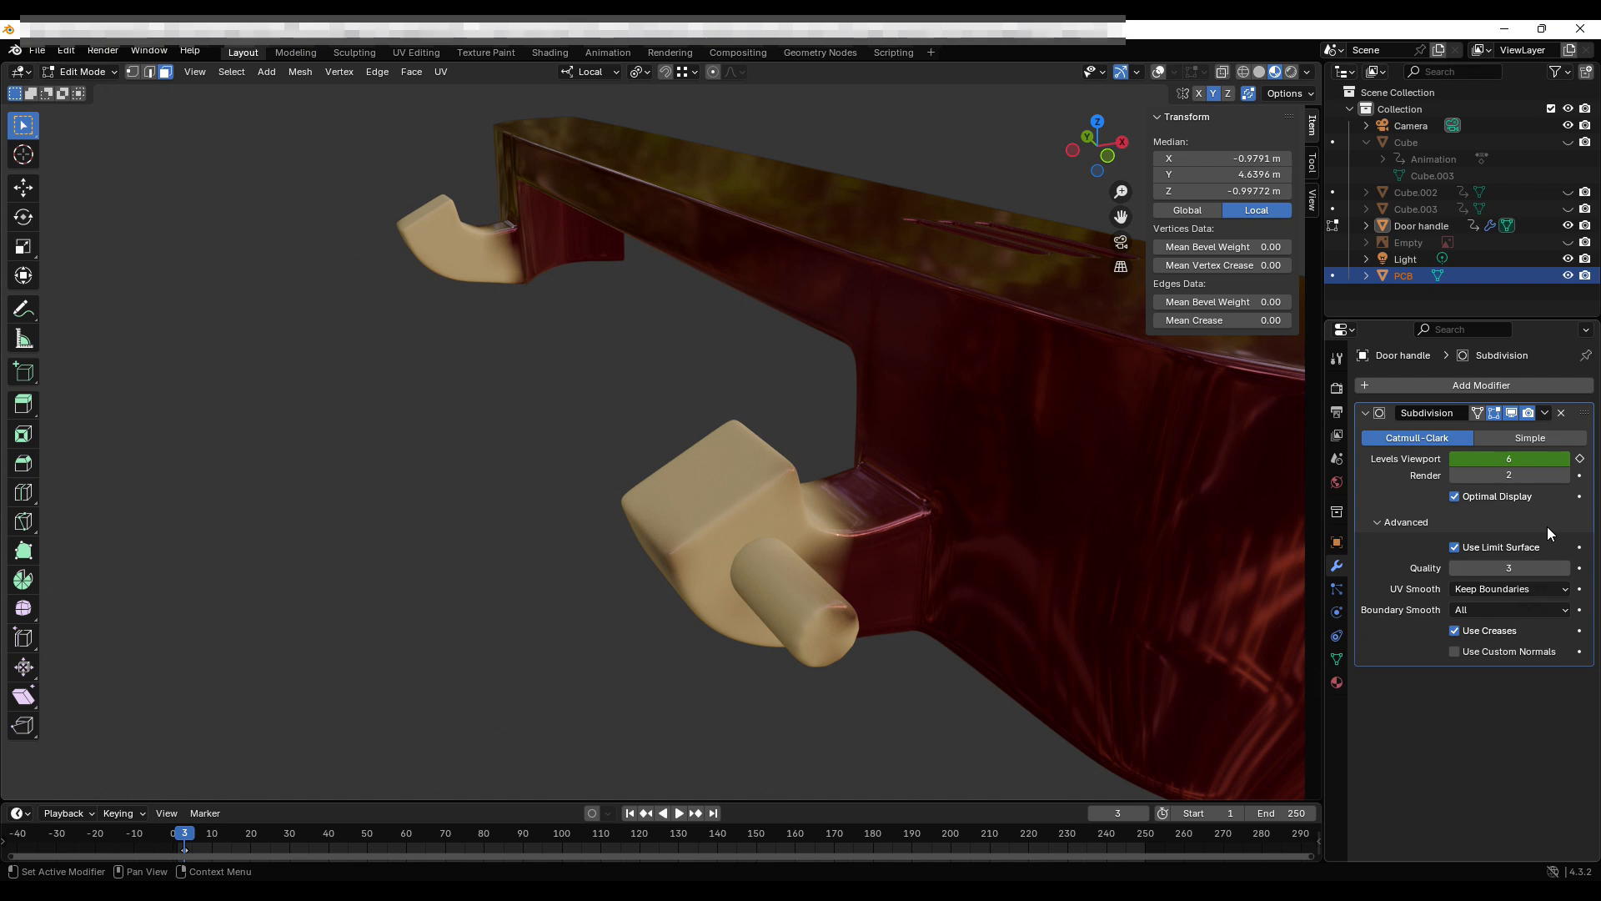
click(1512, 412)
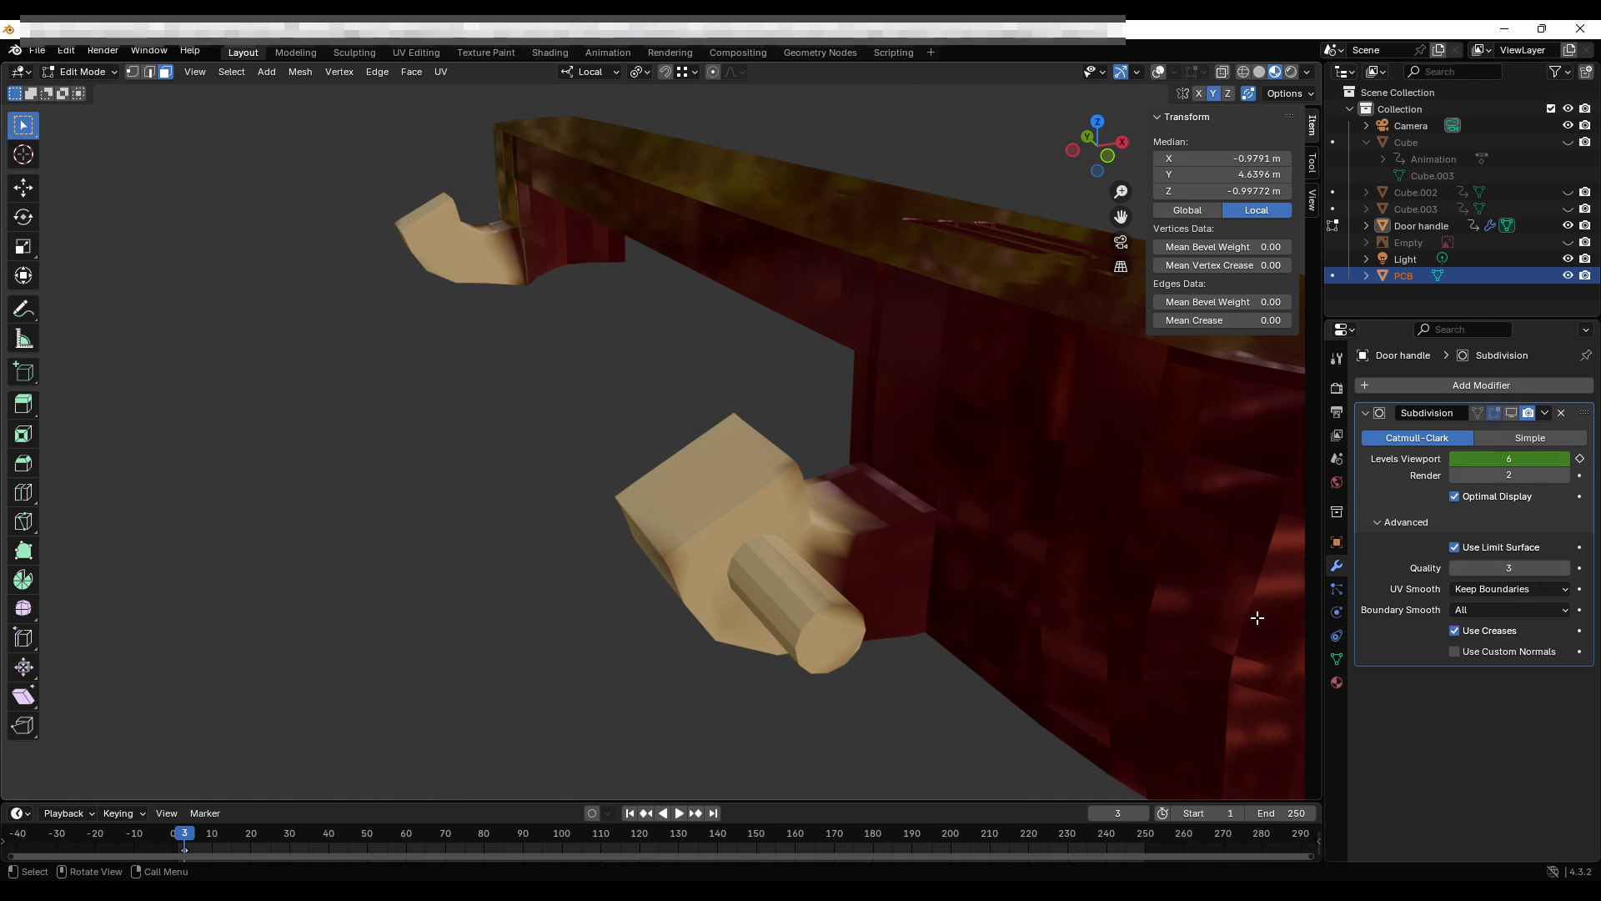
Export the door handle and PCB scene as an STL (.stl) file.
click(38, 51)
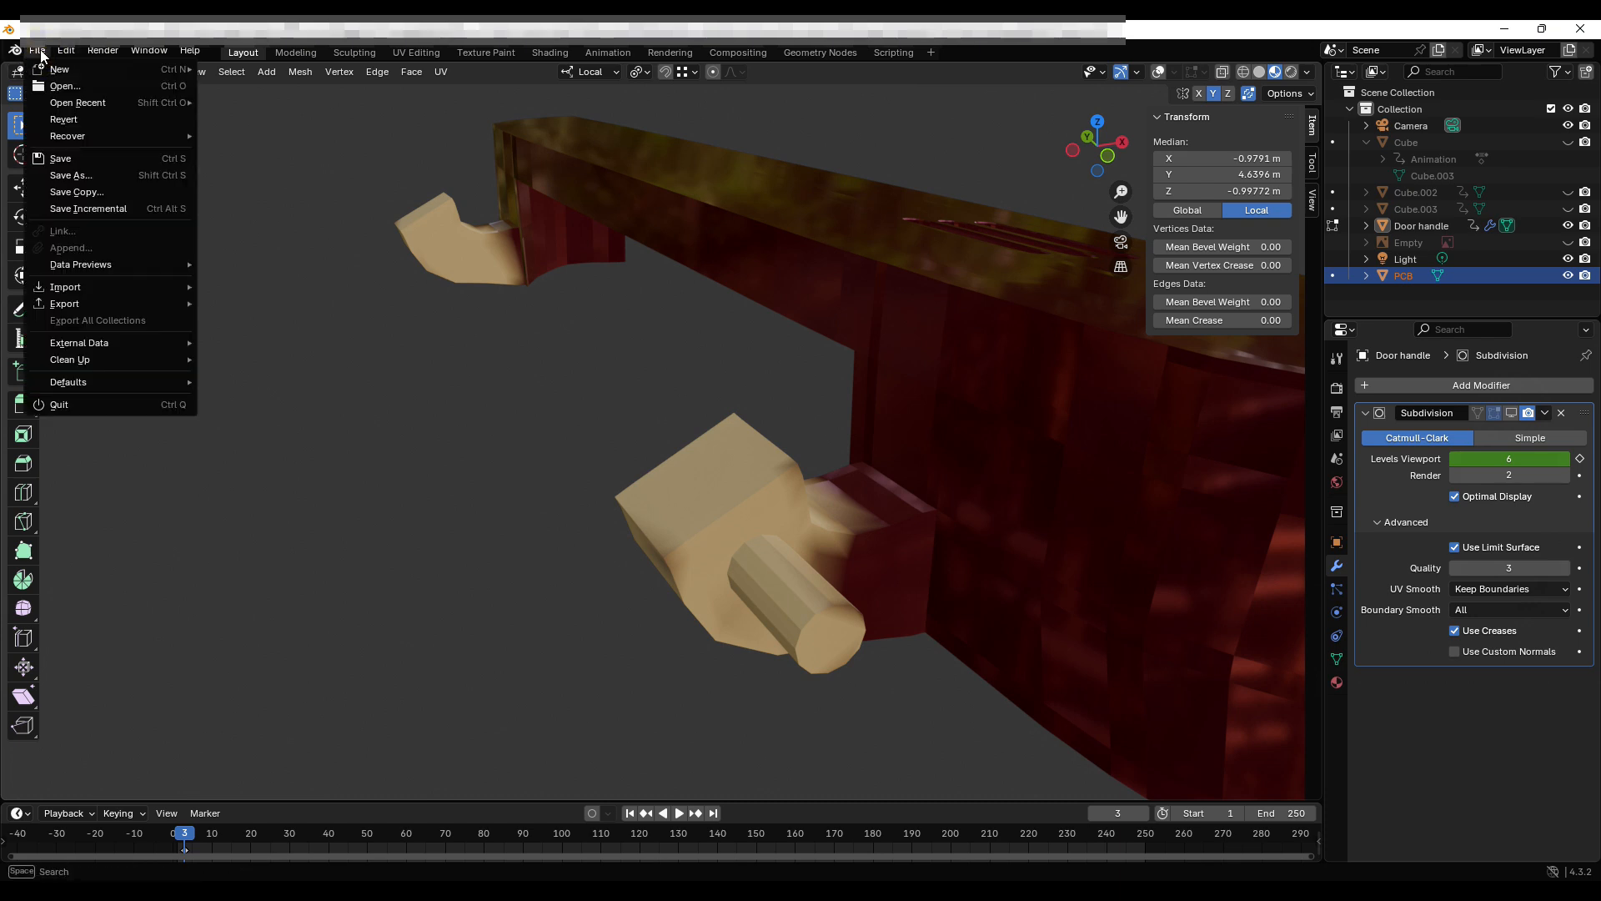
mouse_move(73, 307)
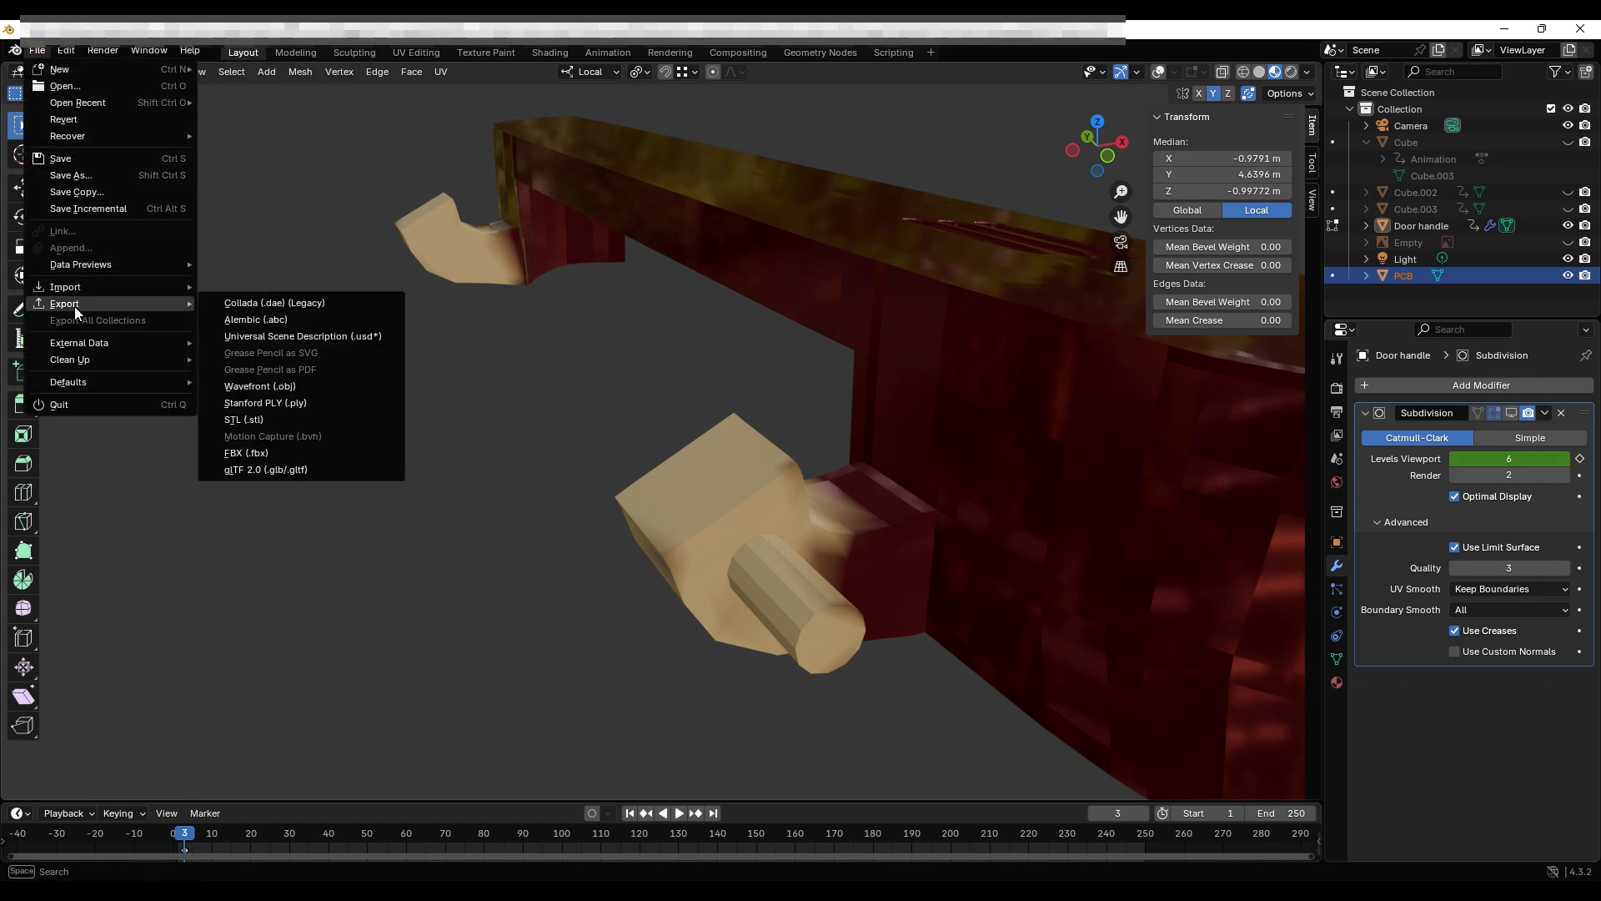
click(267, 417)
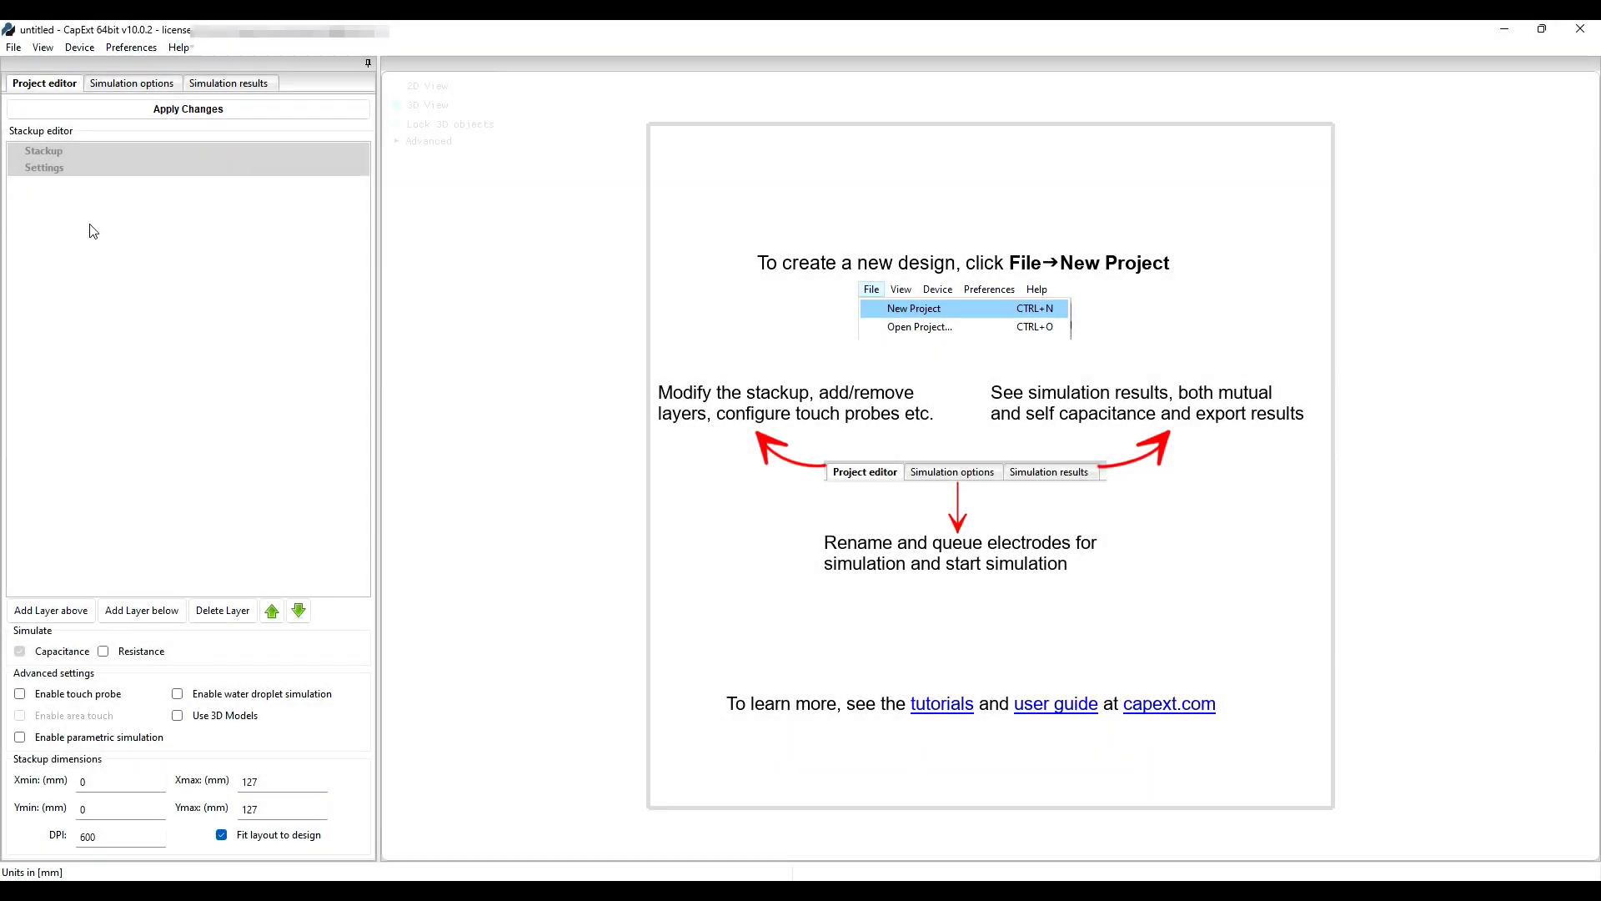
Start a new CapExt project and choose Add layer(s) to browse for gerber files.
click(15, 48)
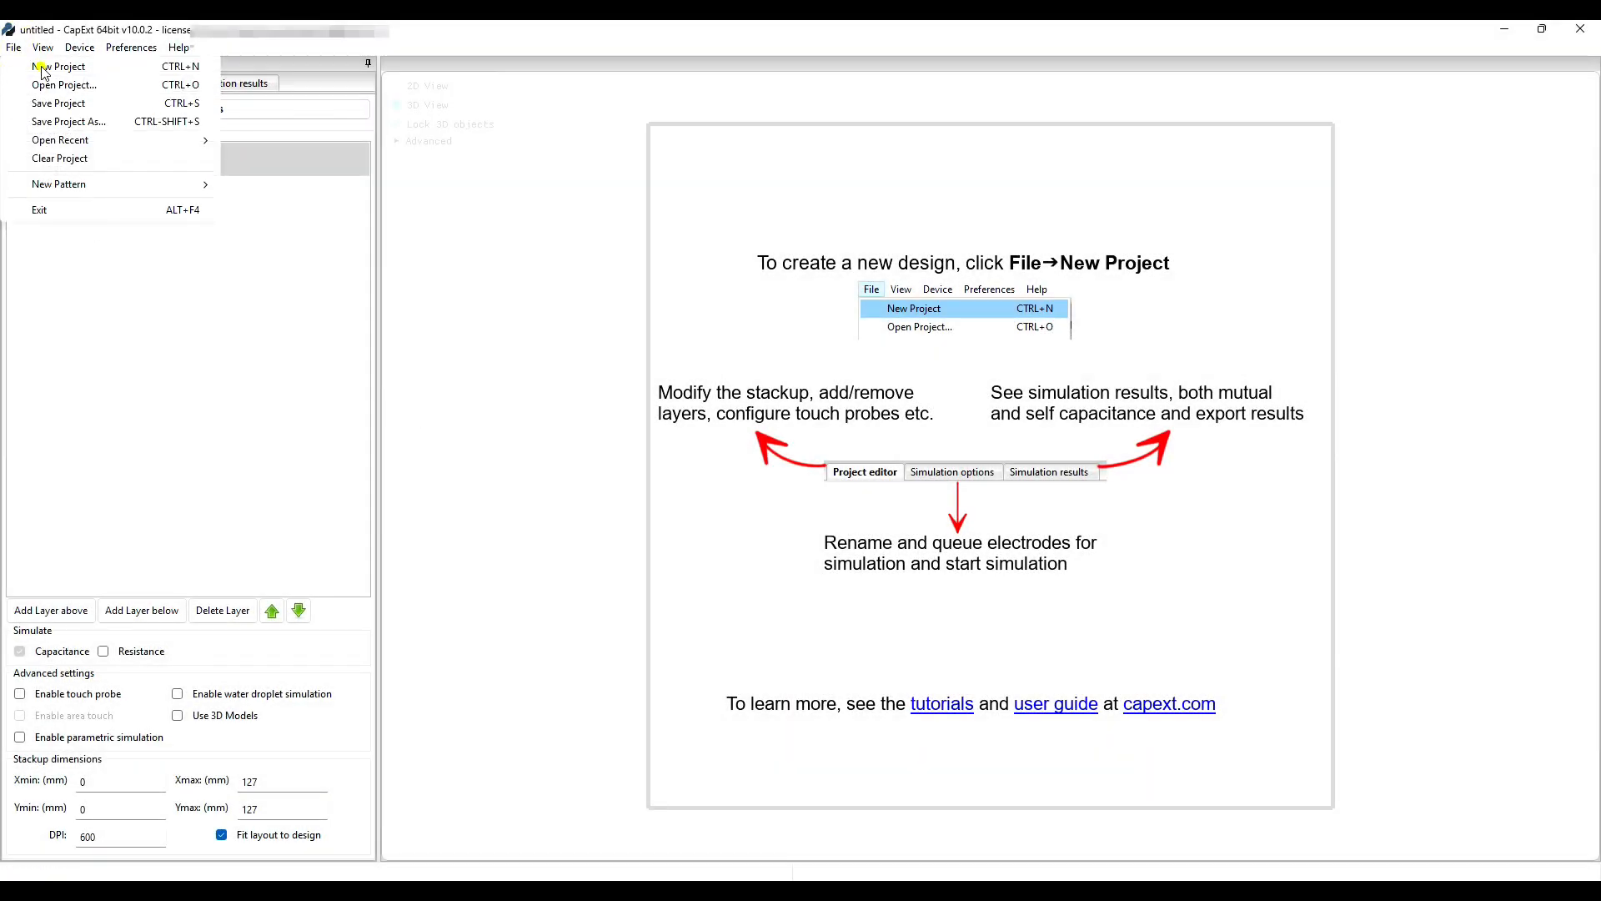
click(41, 67)
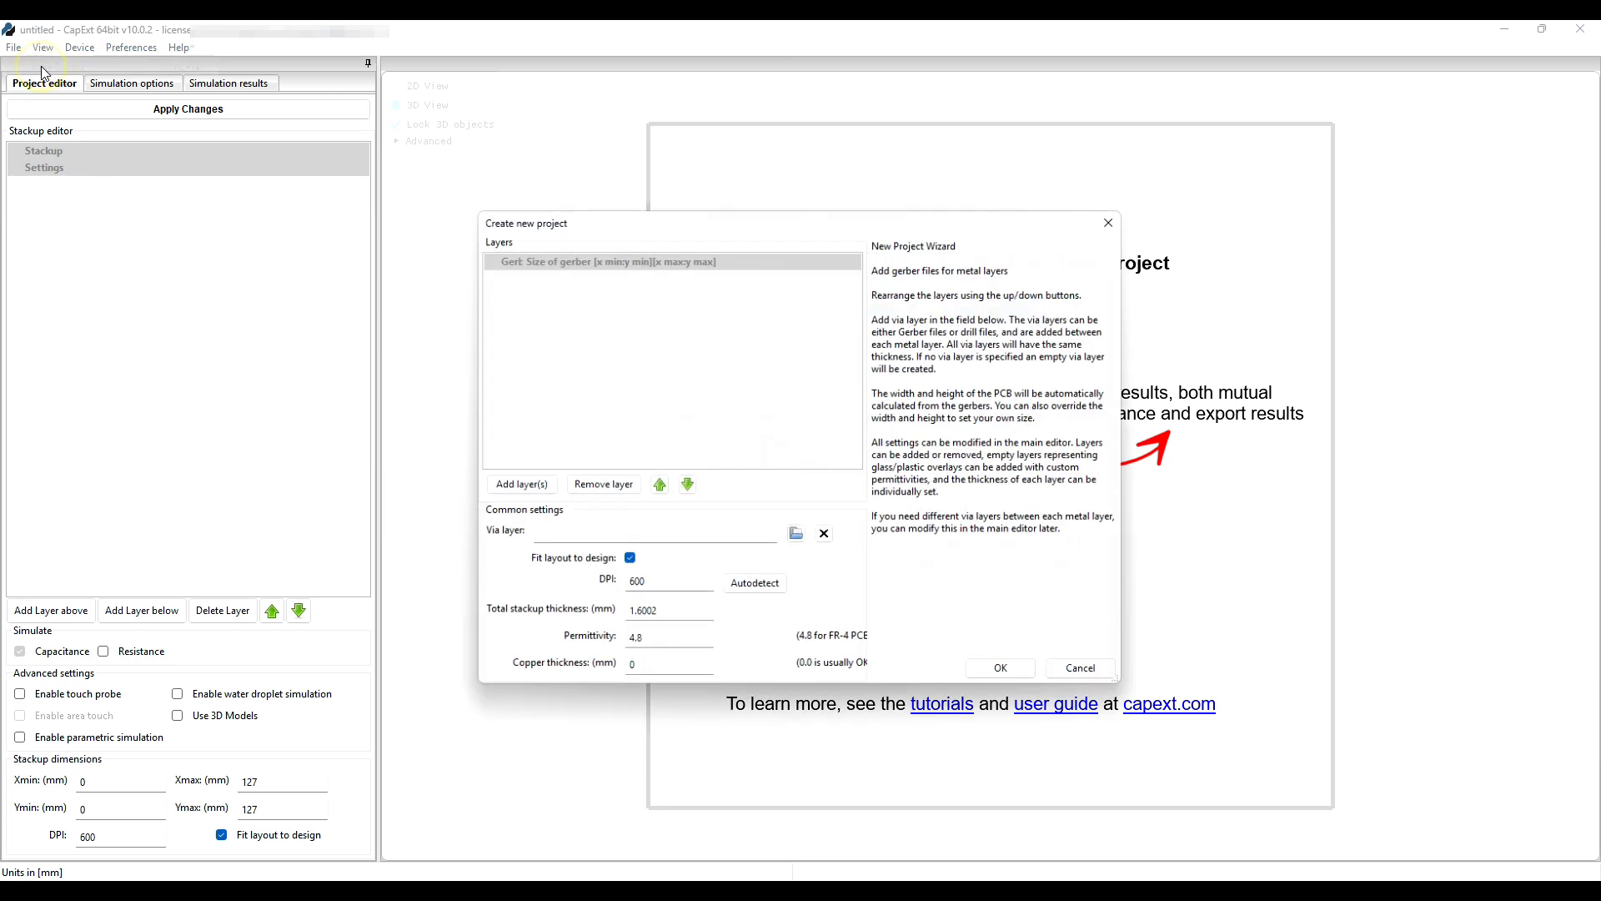
click(517, 485)
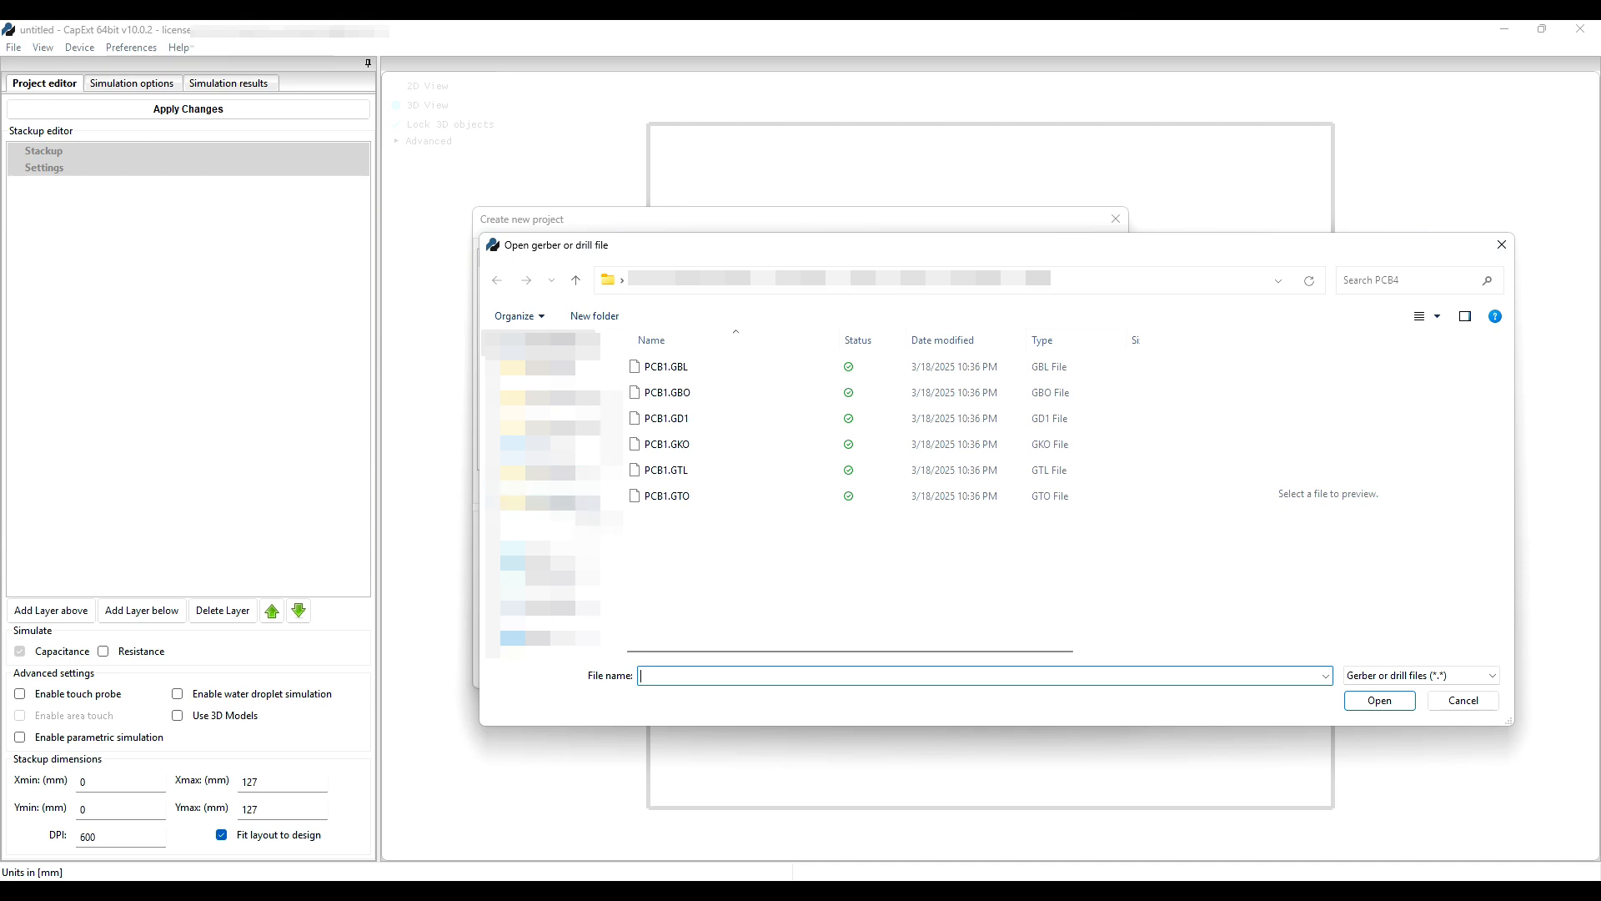
Select and open all six PCB1 files: GTL, GBL, GD1, GKO, GTO and GBO.
click(677, 472)
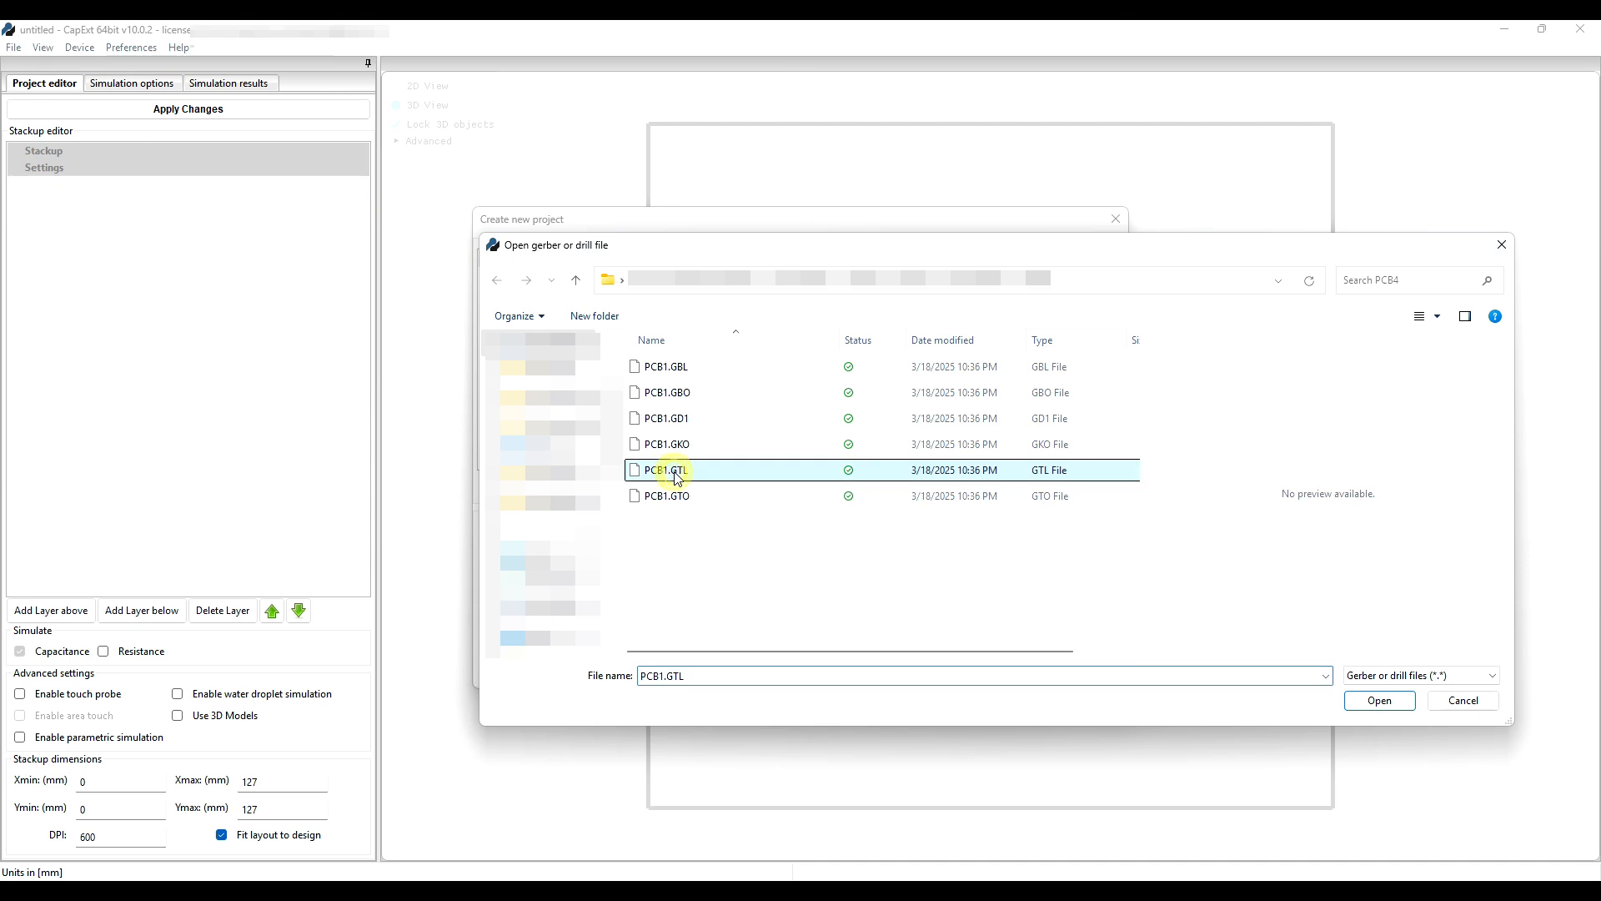
ctrl+click(679, 369)
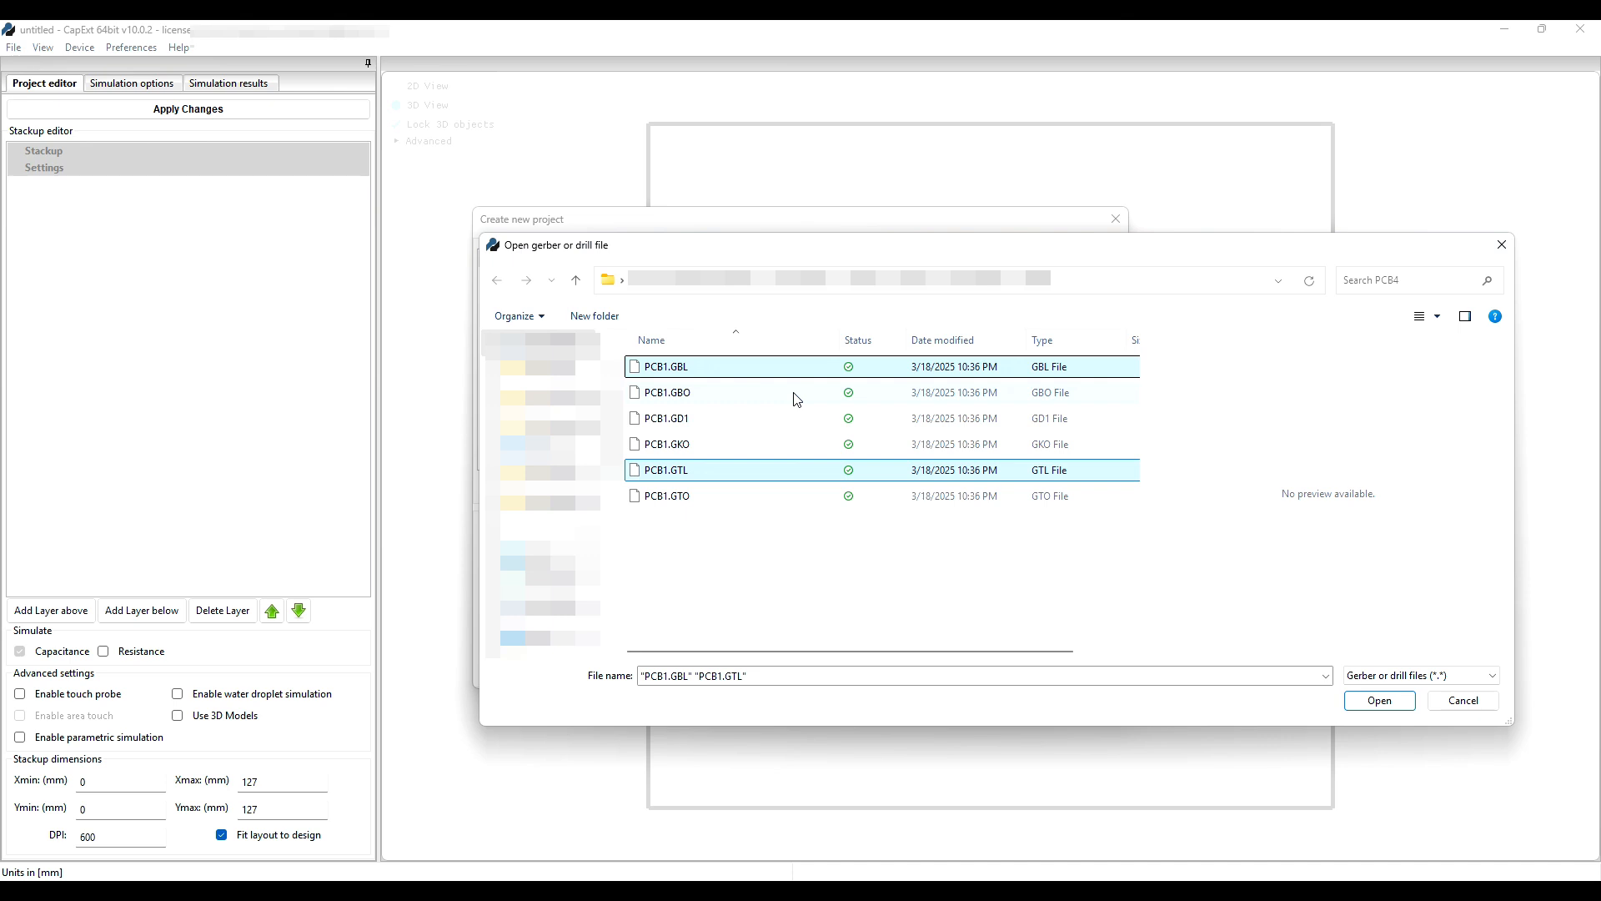
ctrl+click(672, 421)
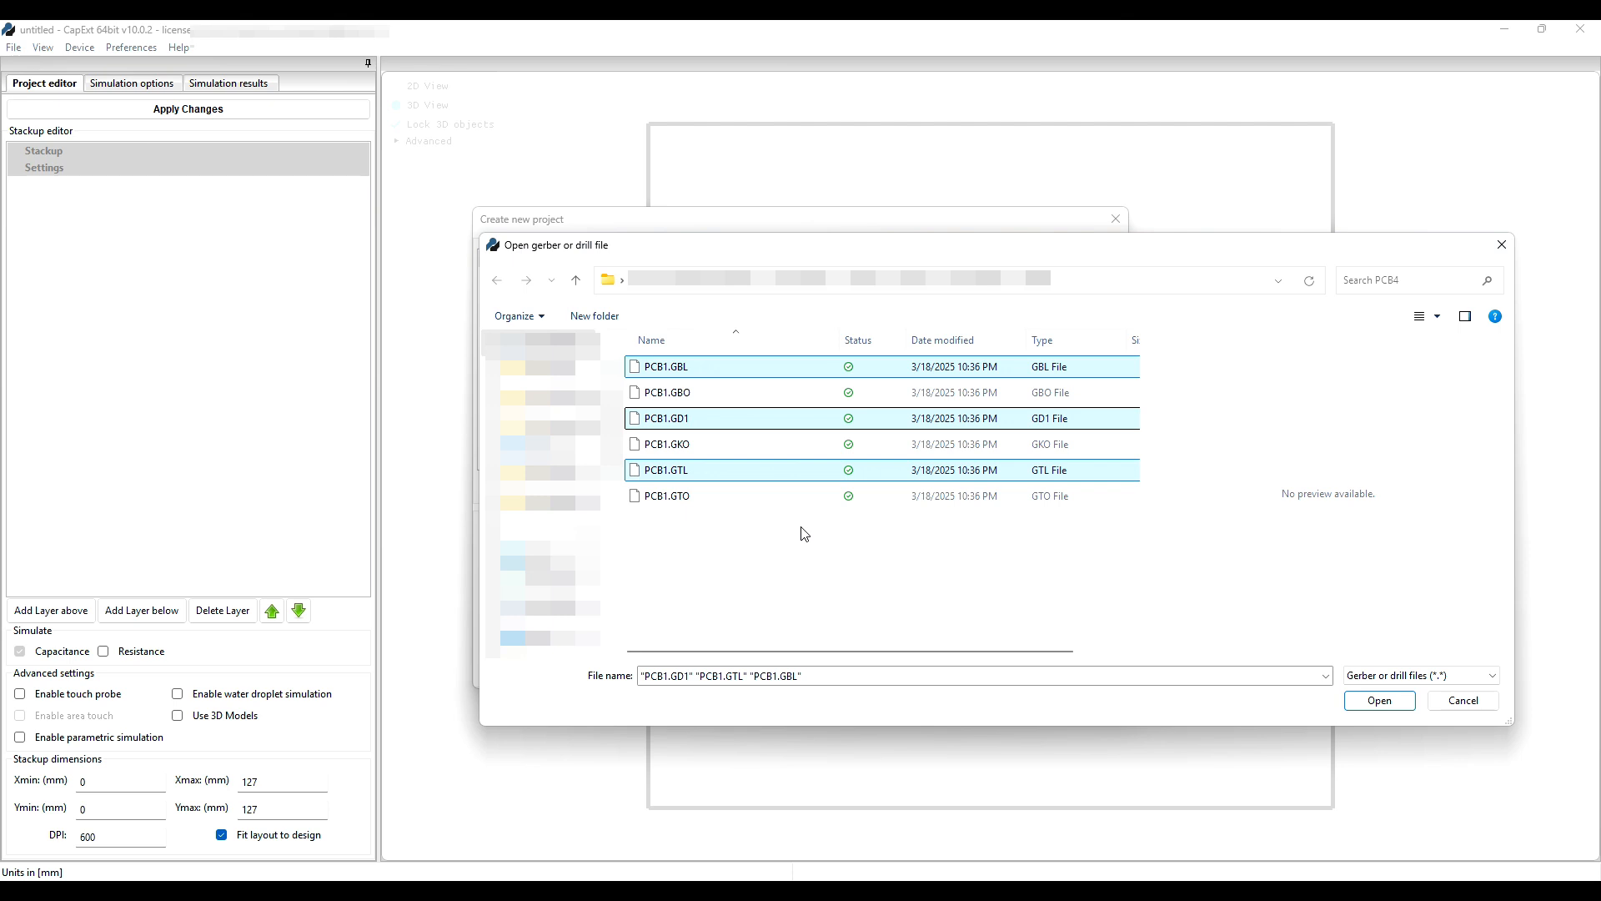
ctrl+click(682, 446)
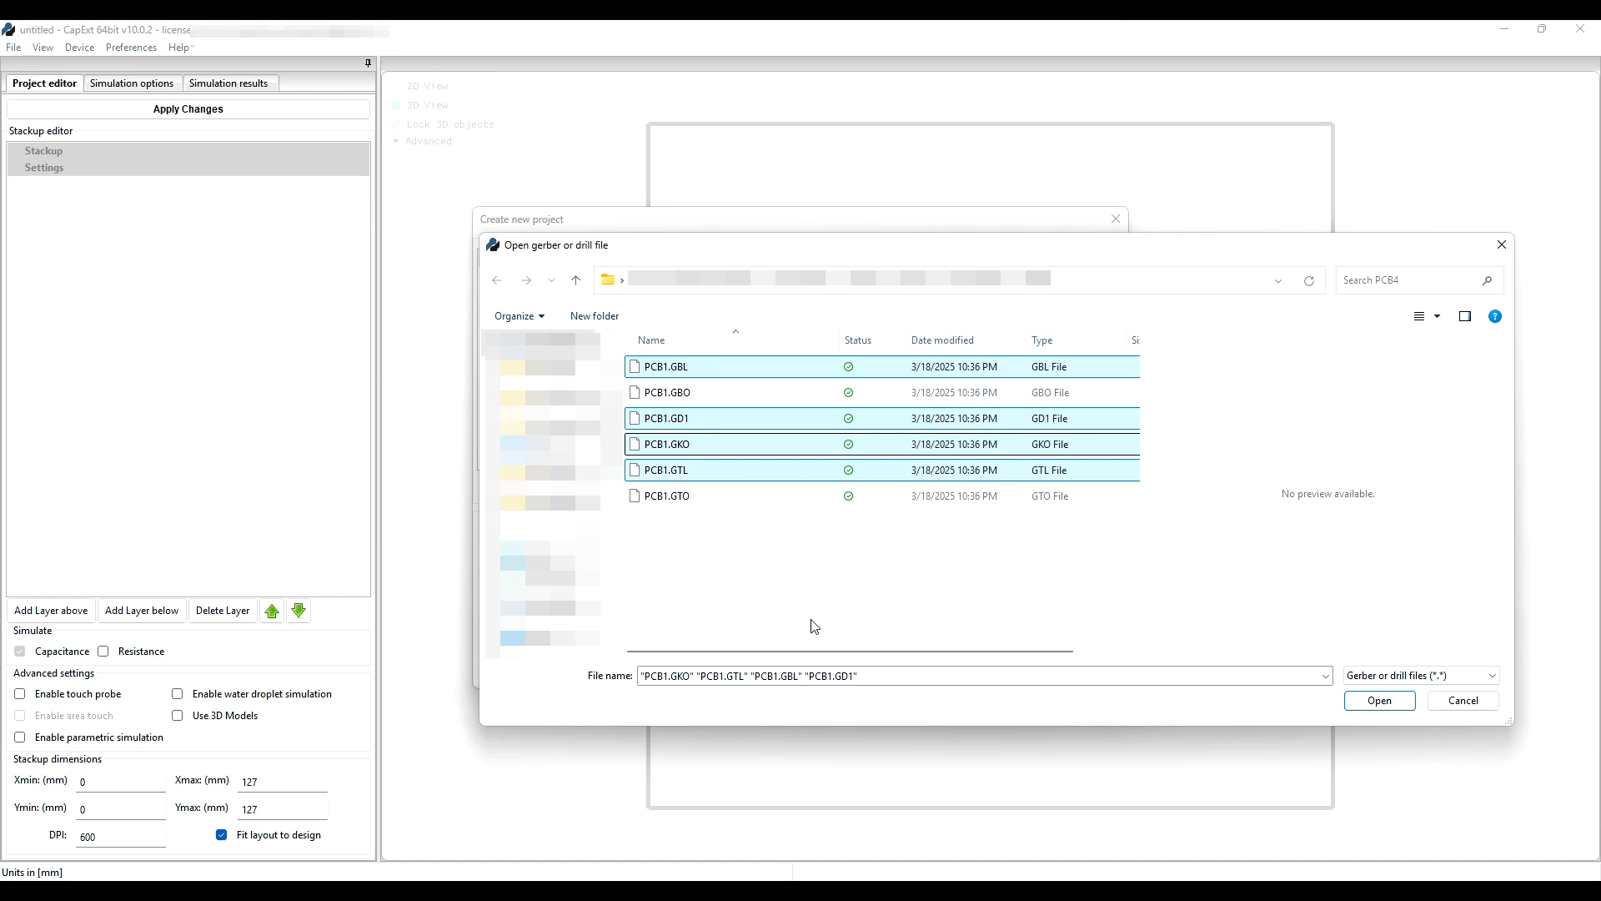
ctrl+click(682, 497)
ctrl+click(679, 392)
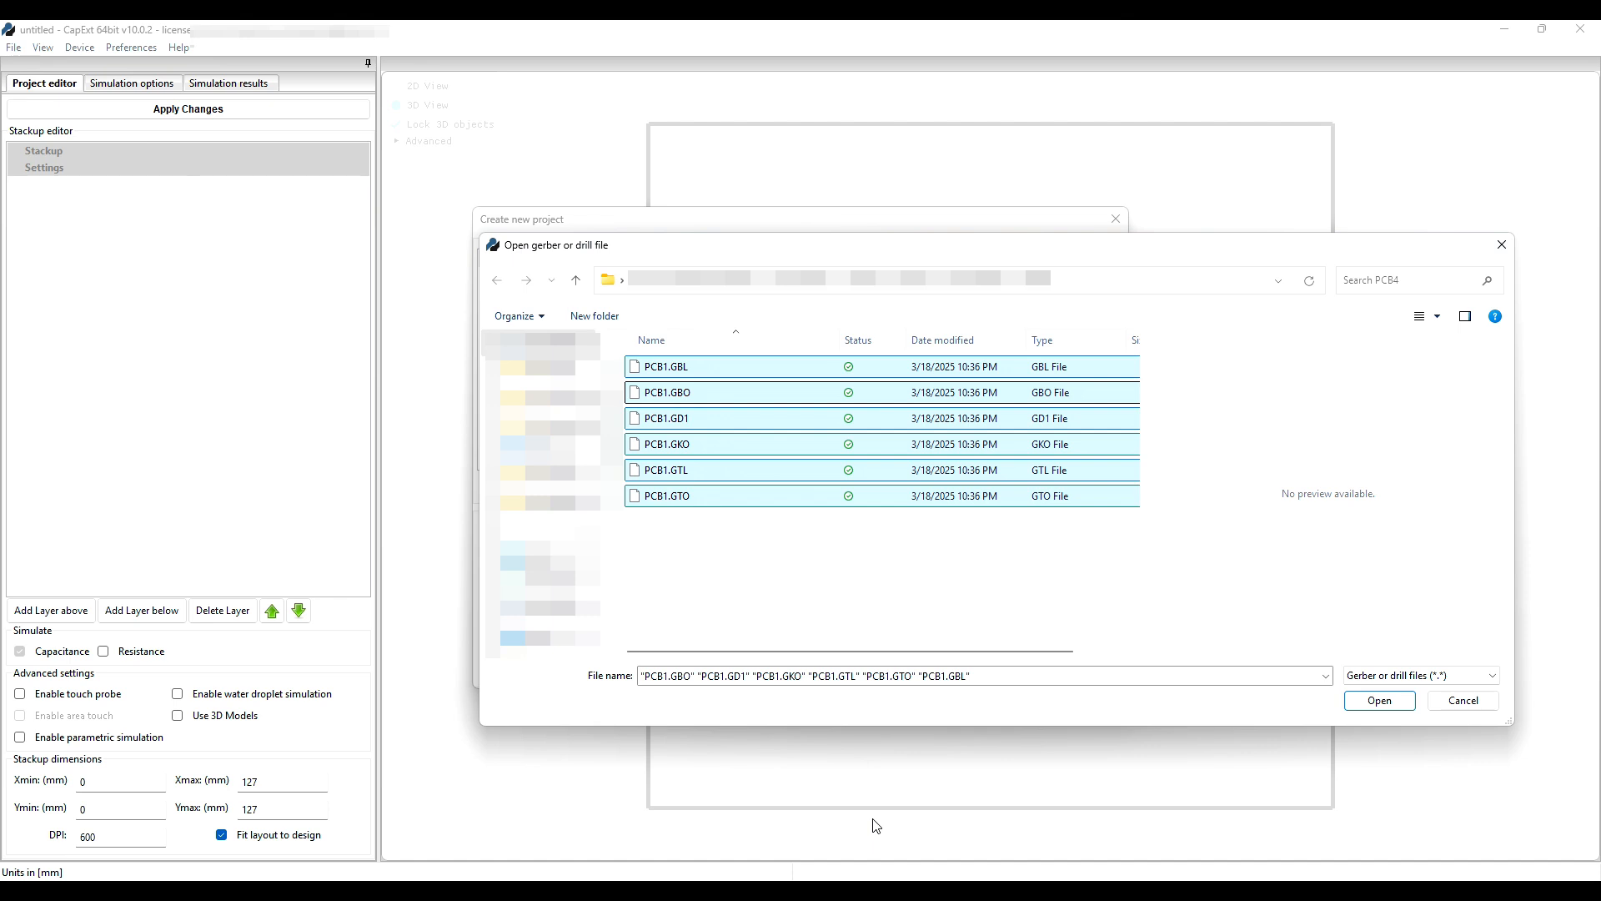
click(1391, 699)
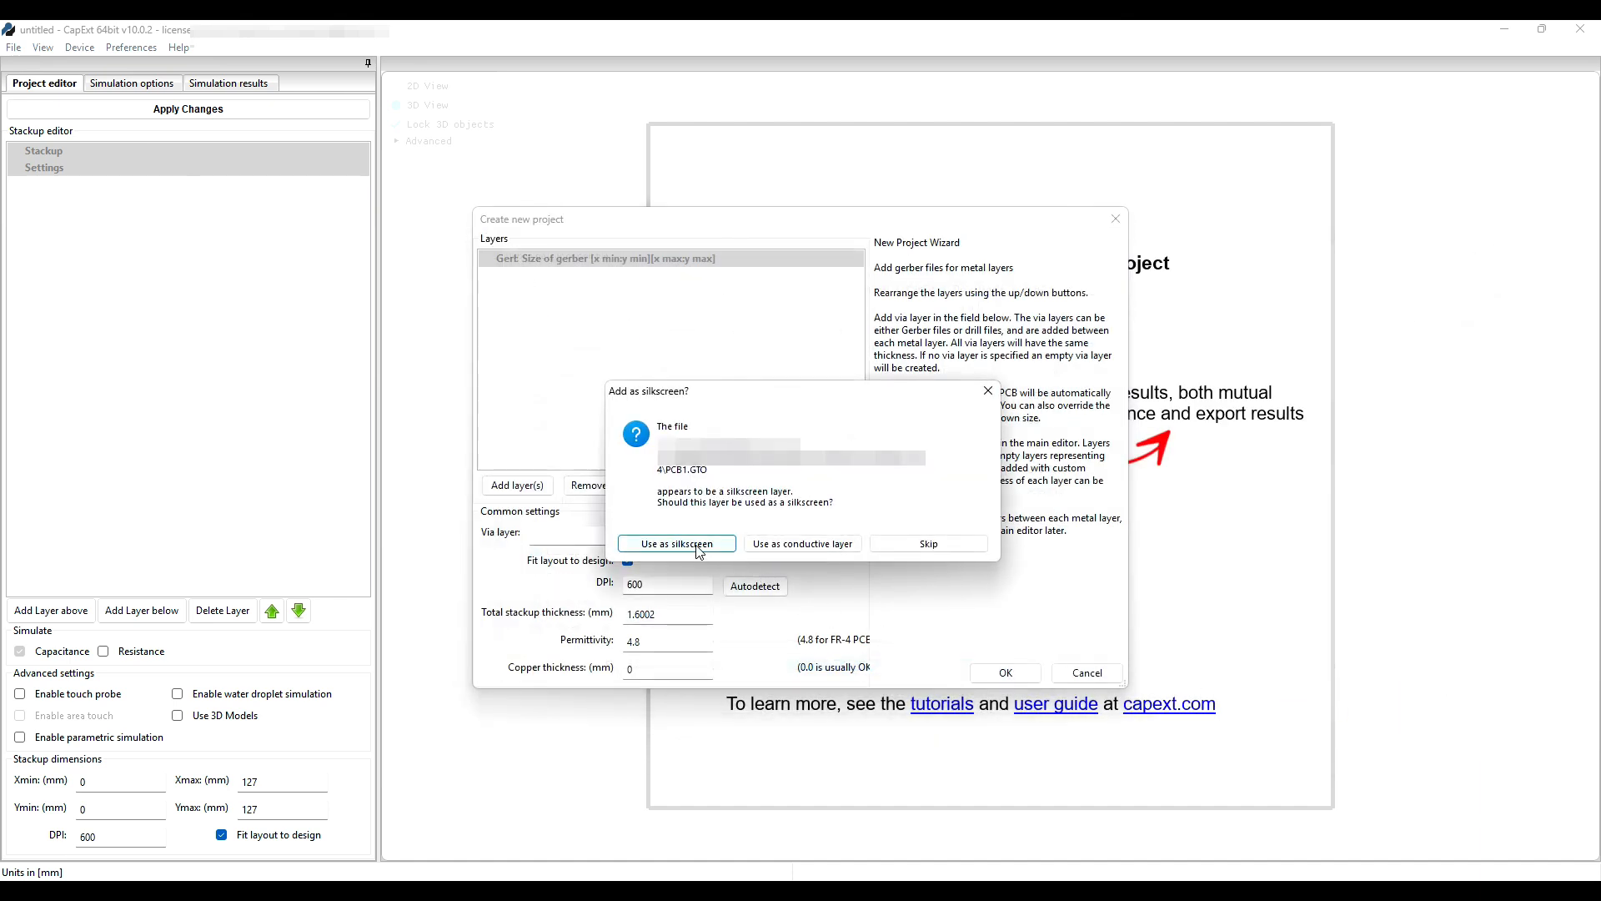
Use GTO and GBO as silkscreen, GKO as border, GD1 as drill, and create the project.
click(699, 547)
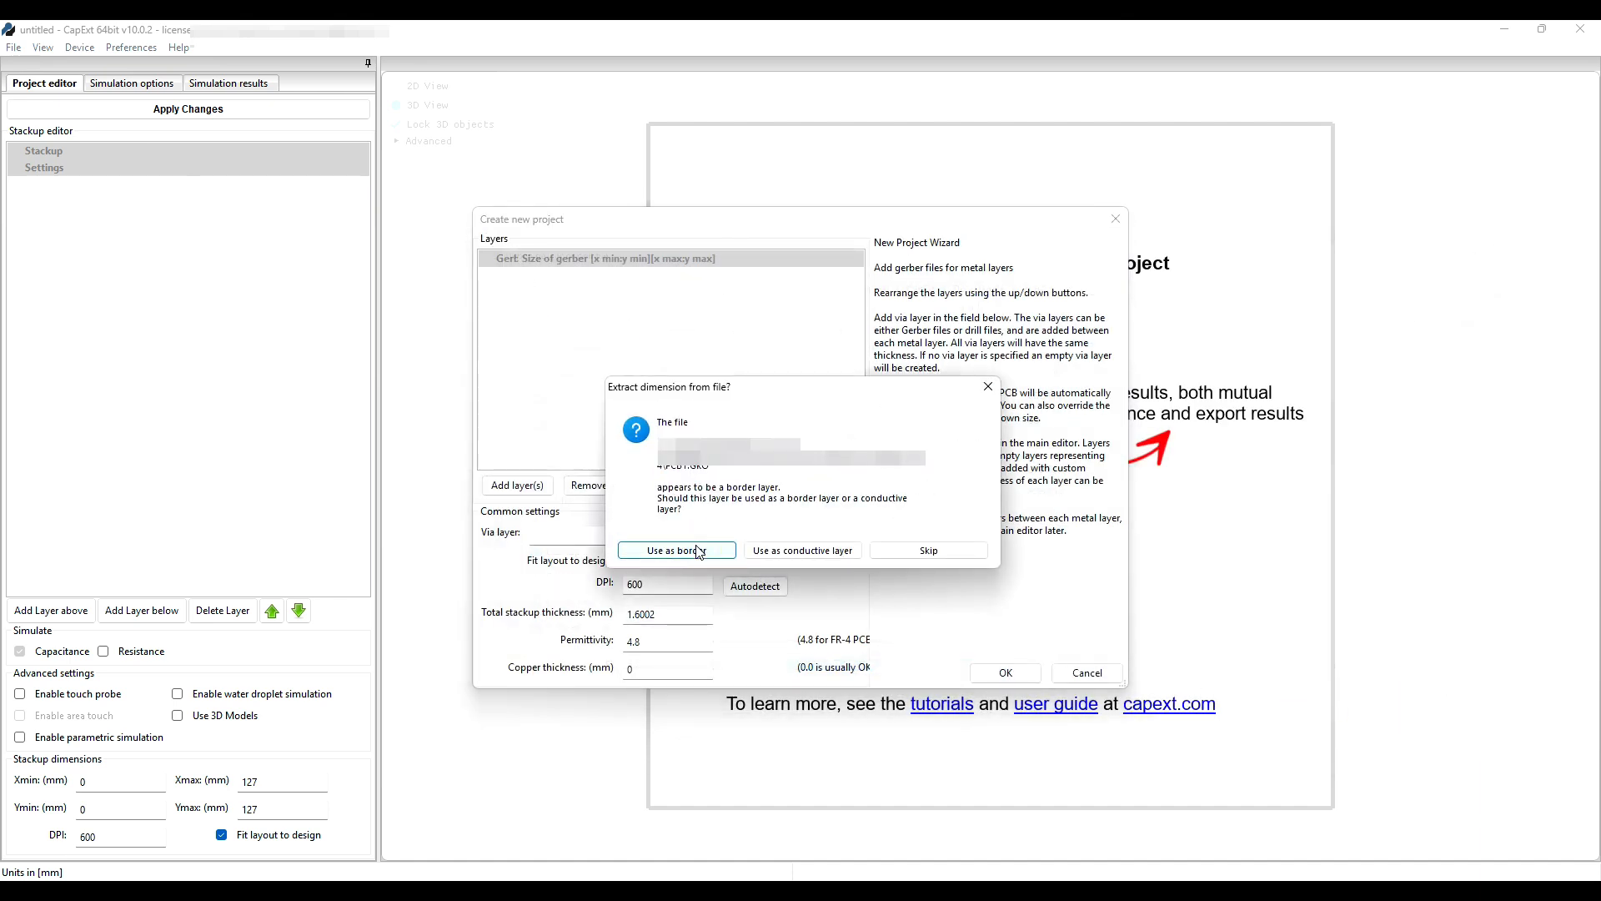
click(698, 550)
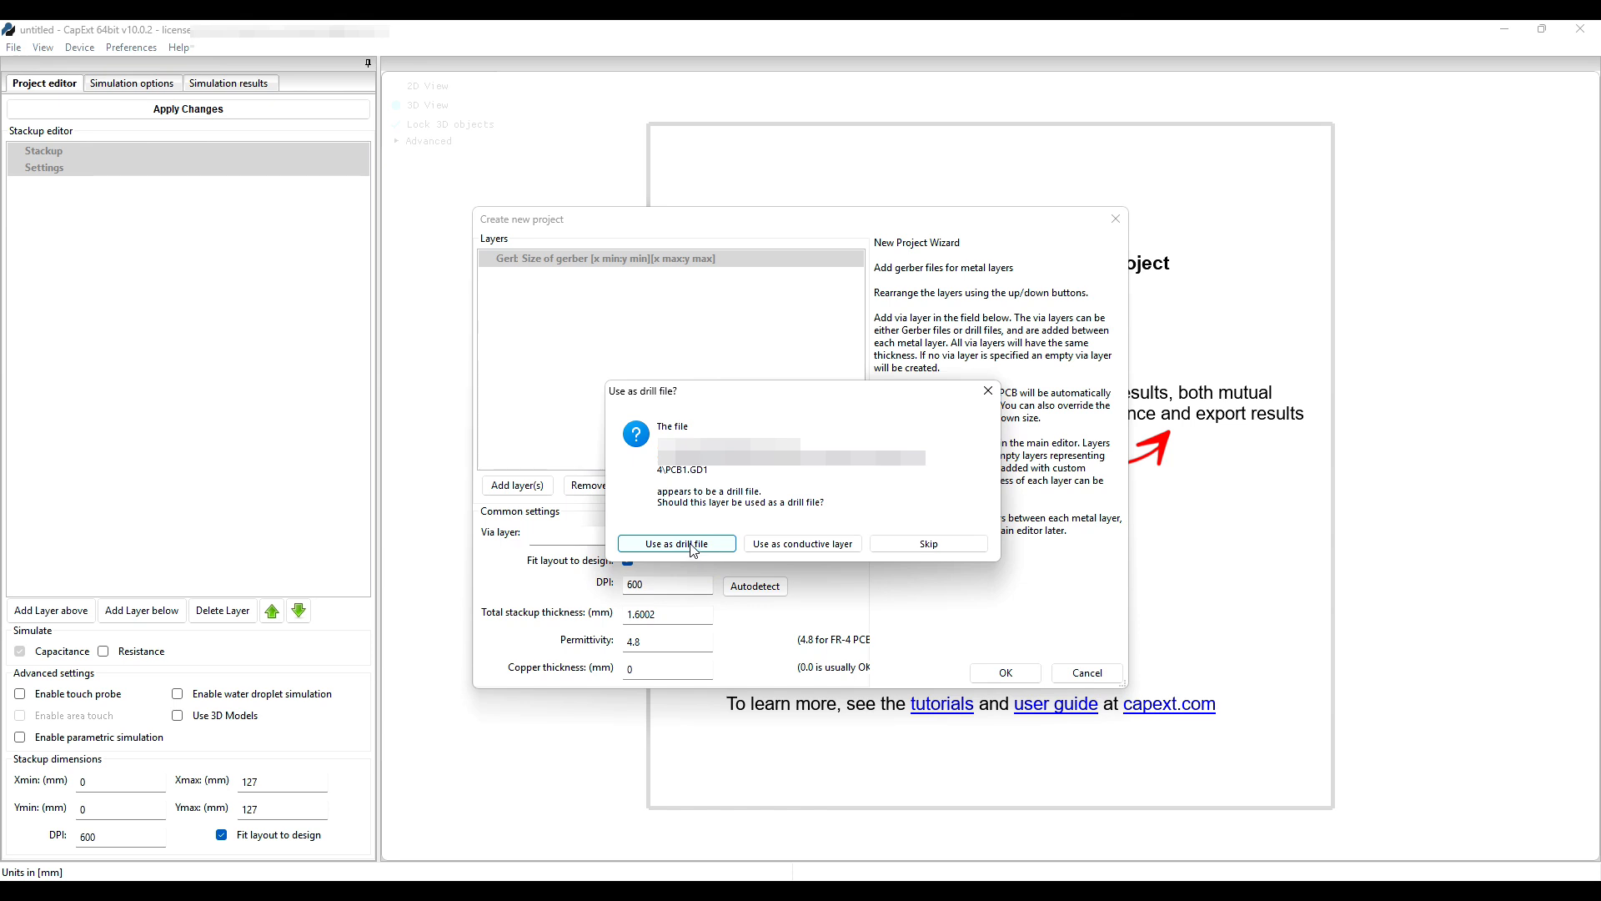
click(693, 550)
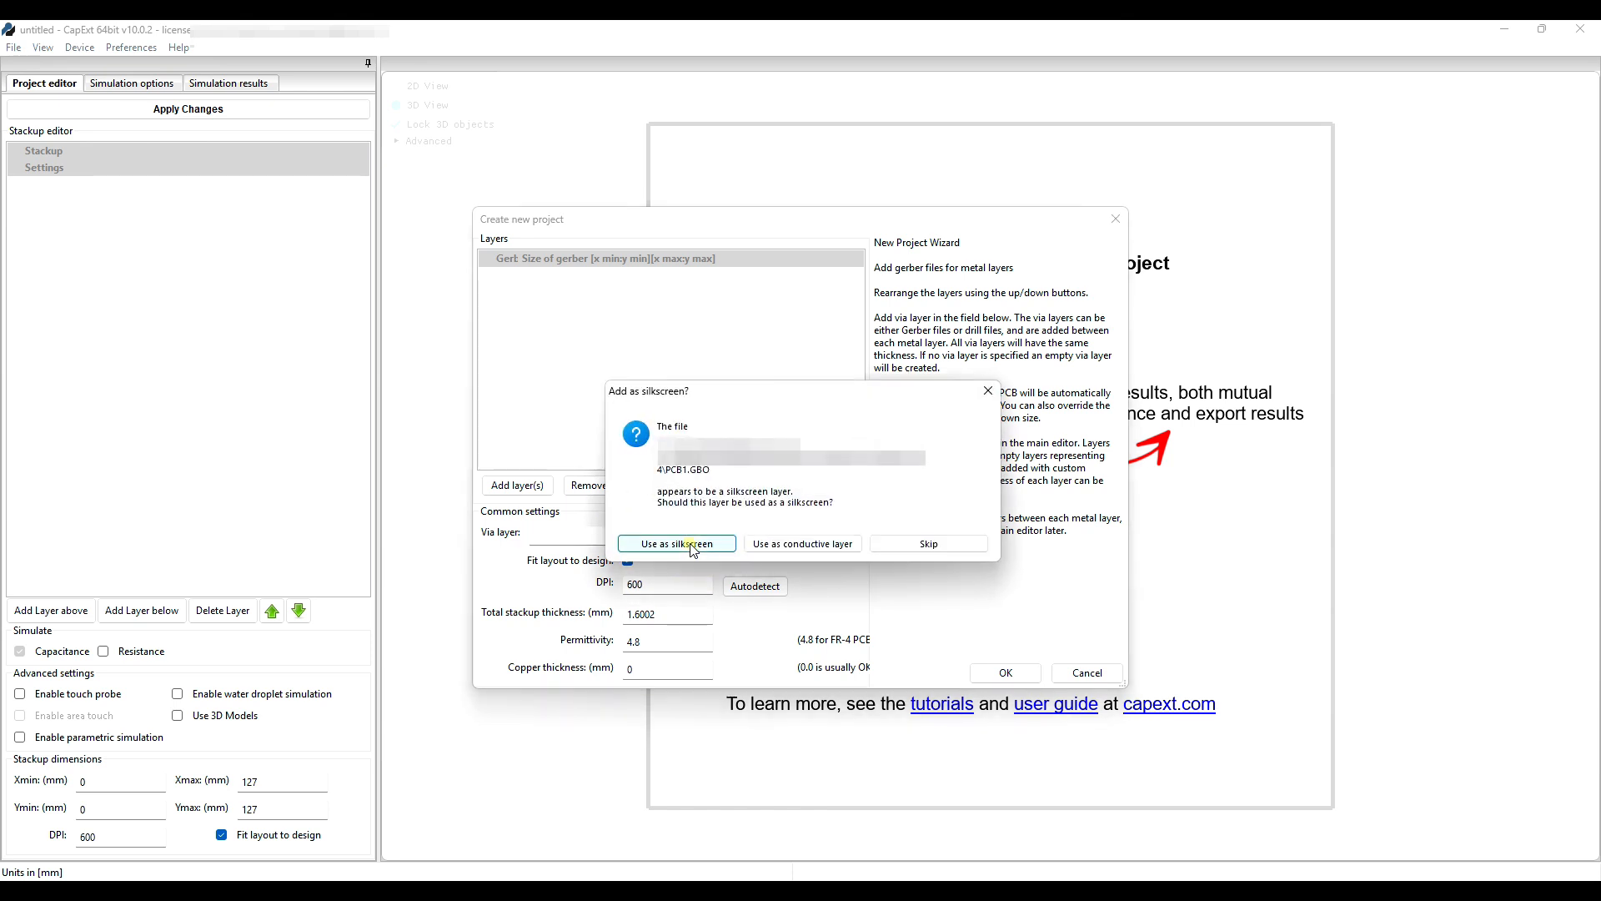
click(691, 546)
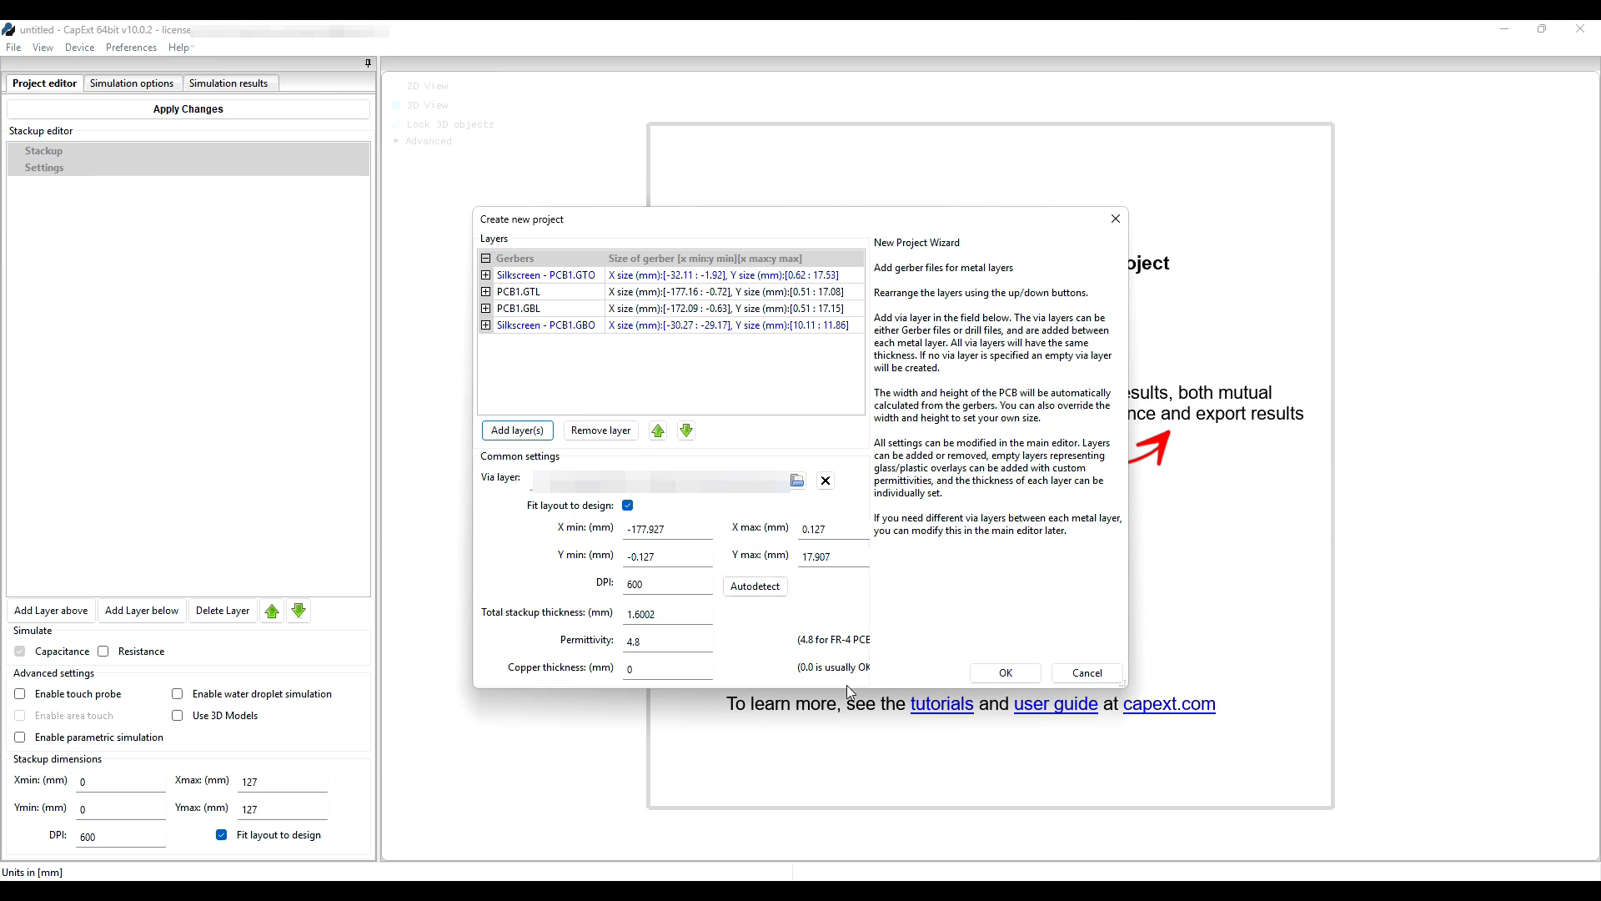
click(1005, 672)
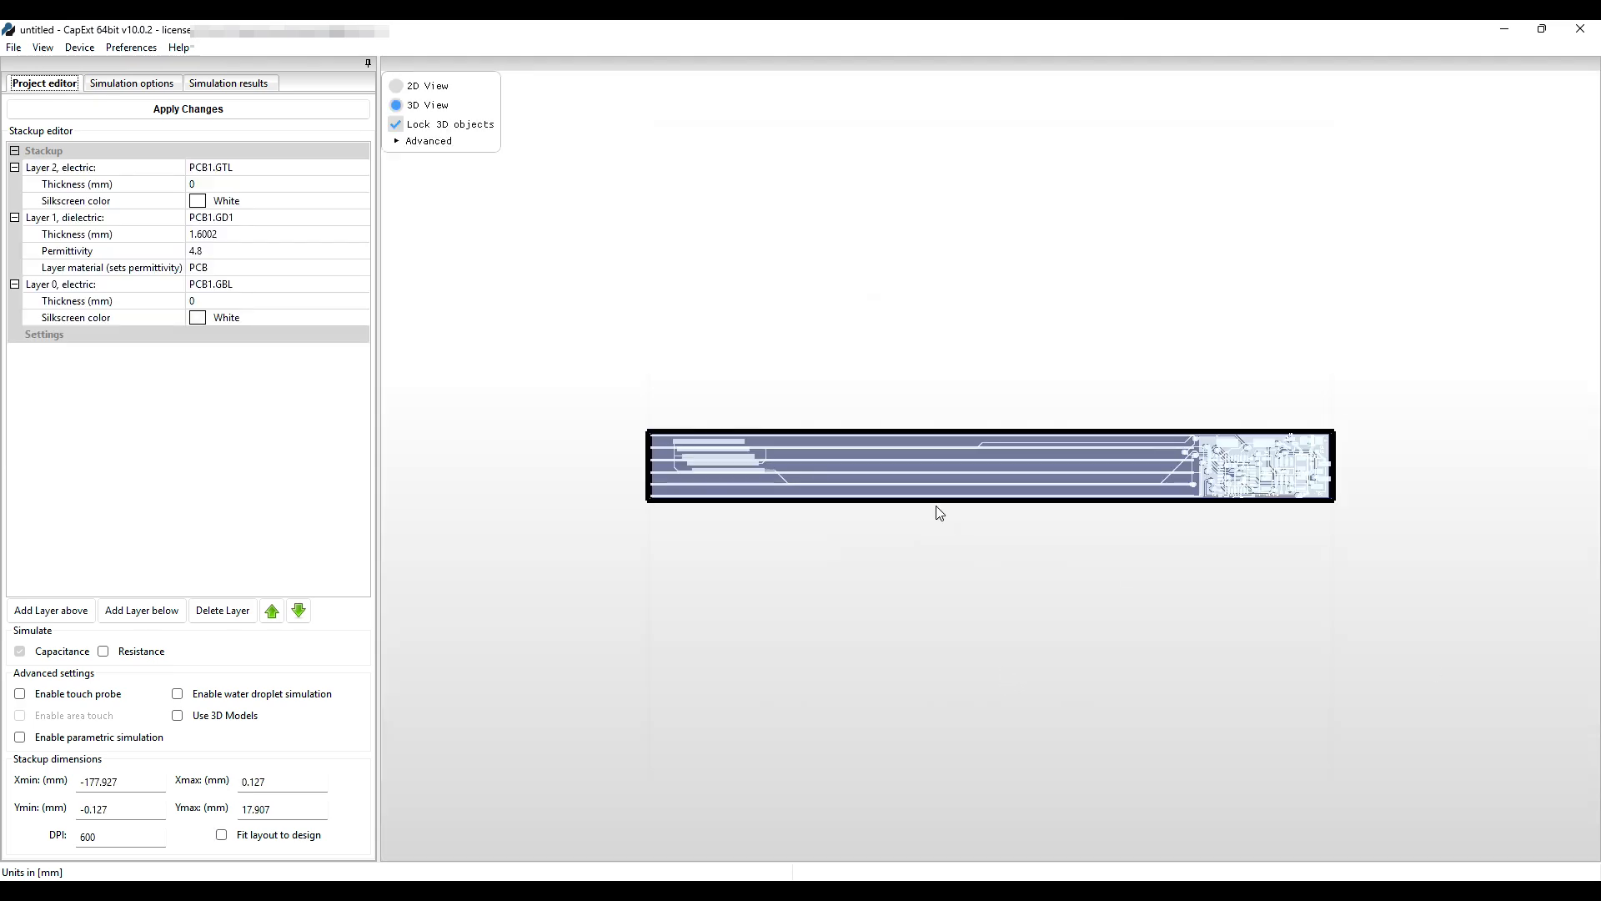
Inspect the board's traces in 3D, then show Simulation options listing electrodes 1–36.
scroll(732, 537, up, 3)
drag(733, 536, 706, 487)
scroll(1415, 480, up, 3)
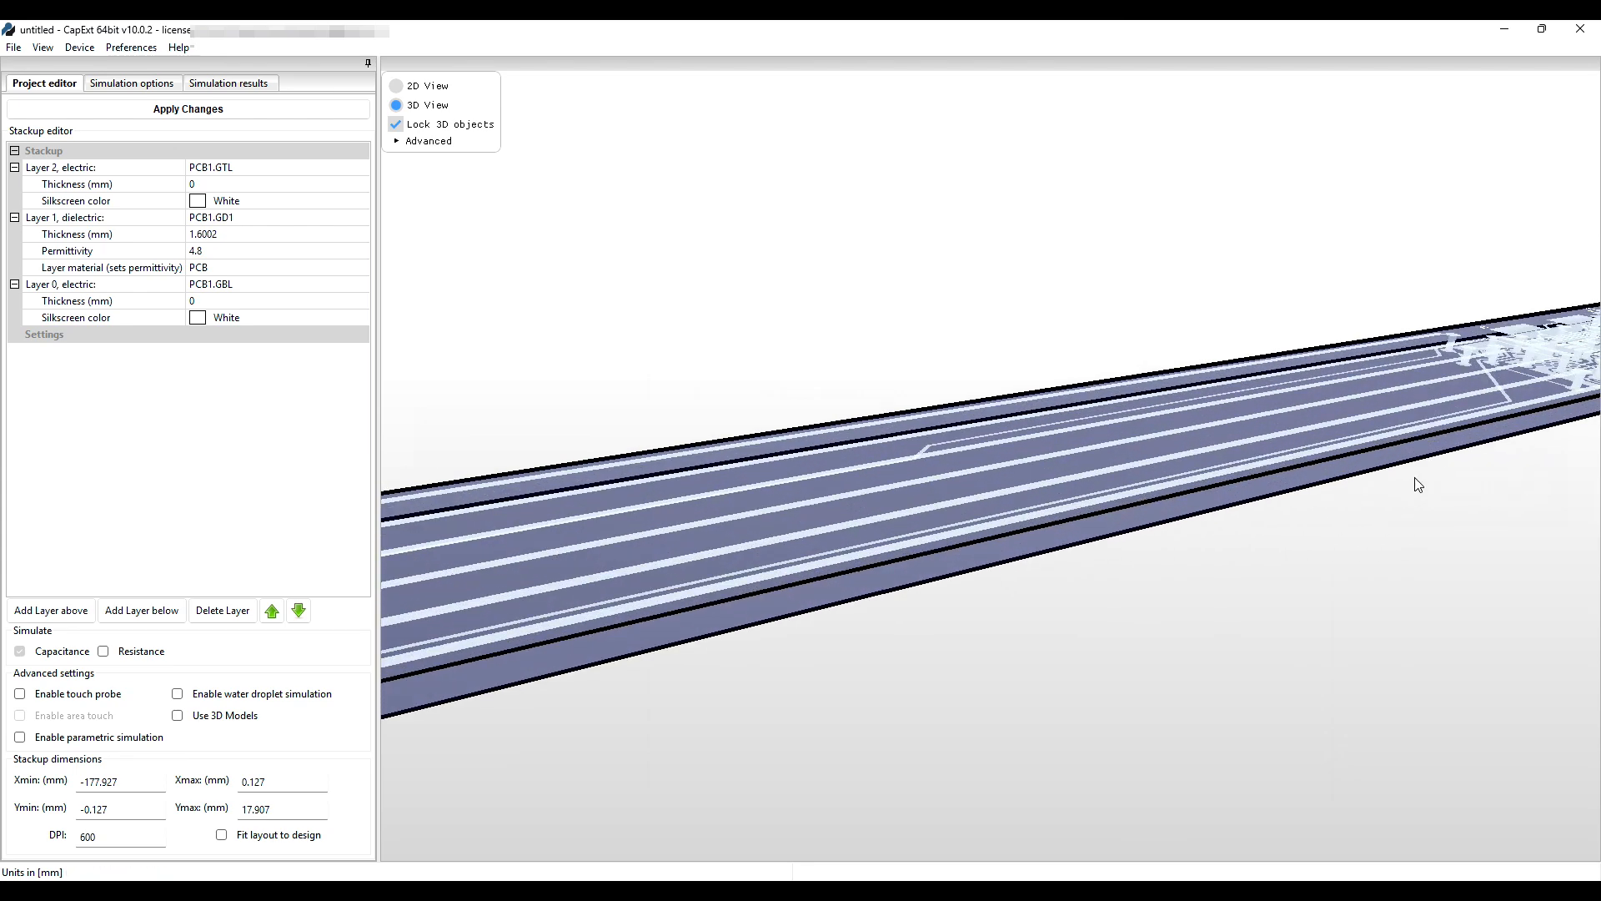
drag(1436, 410, 1308, 445)
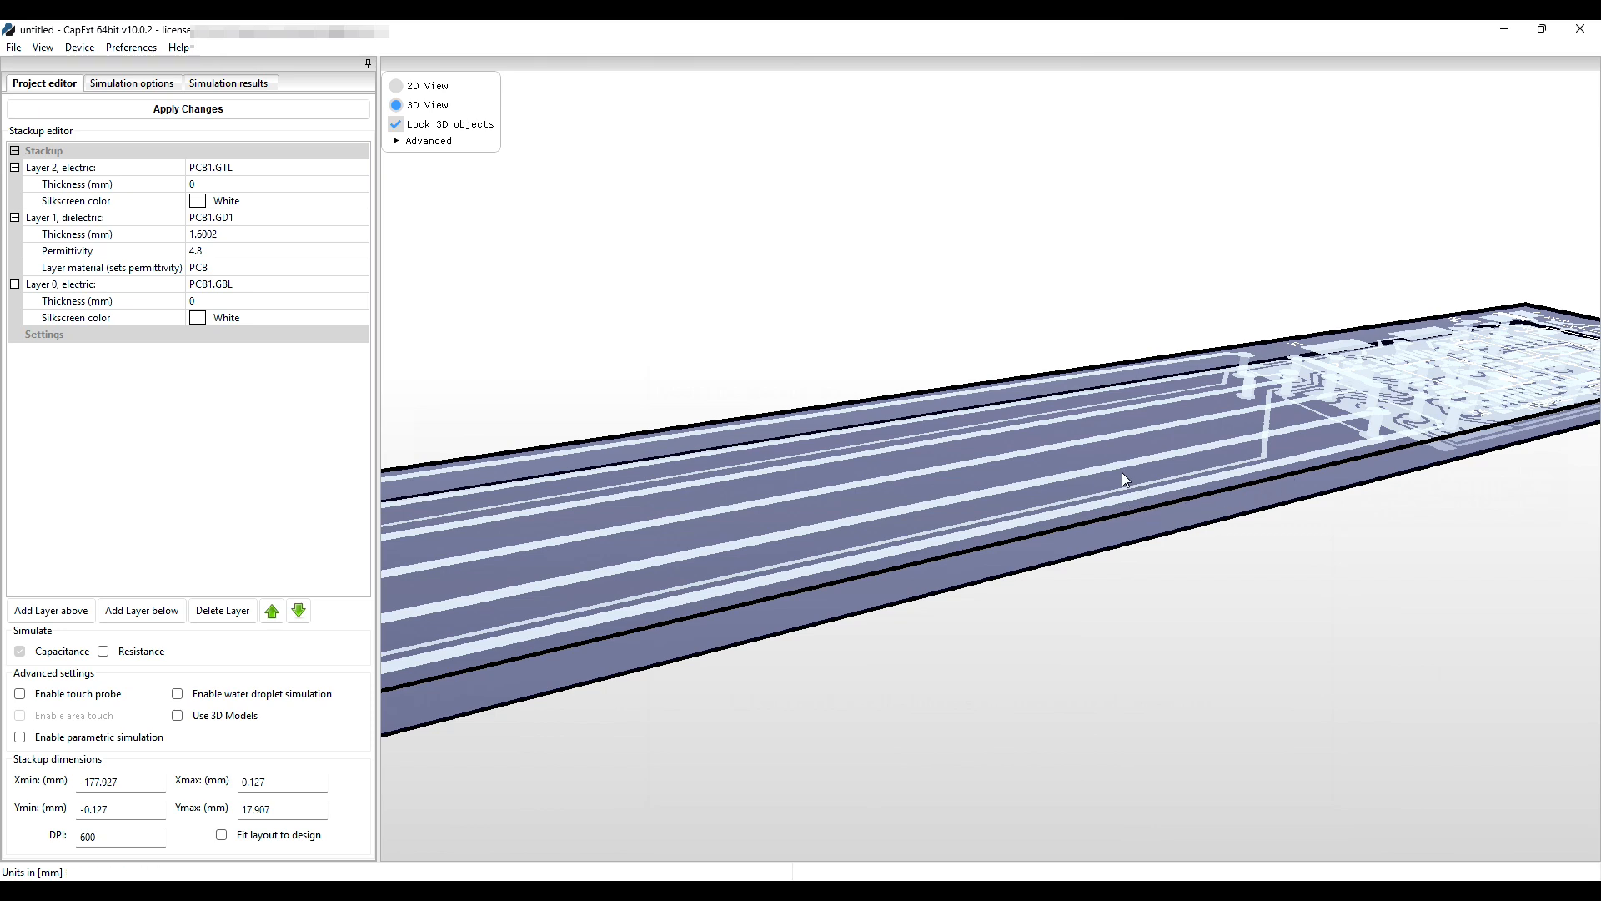
scroll(1122, 472, up, 5)
scroll(1073, 568, down, 5)
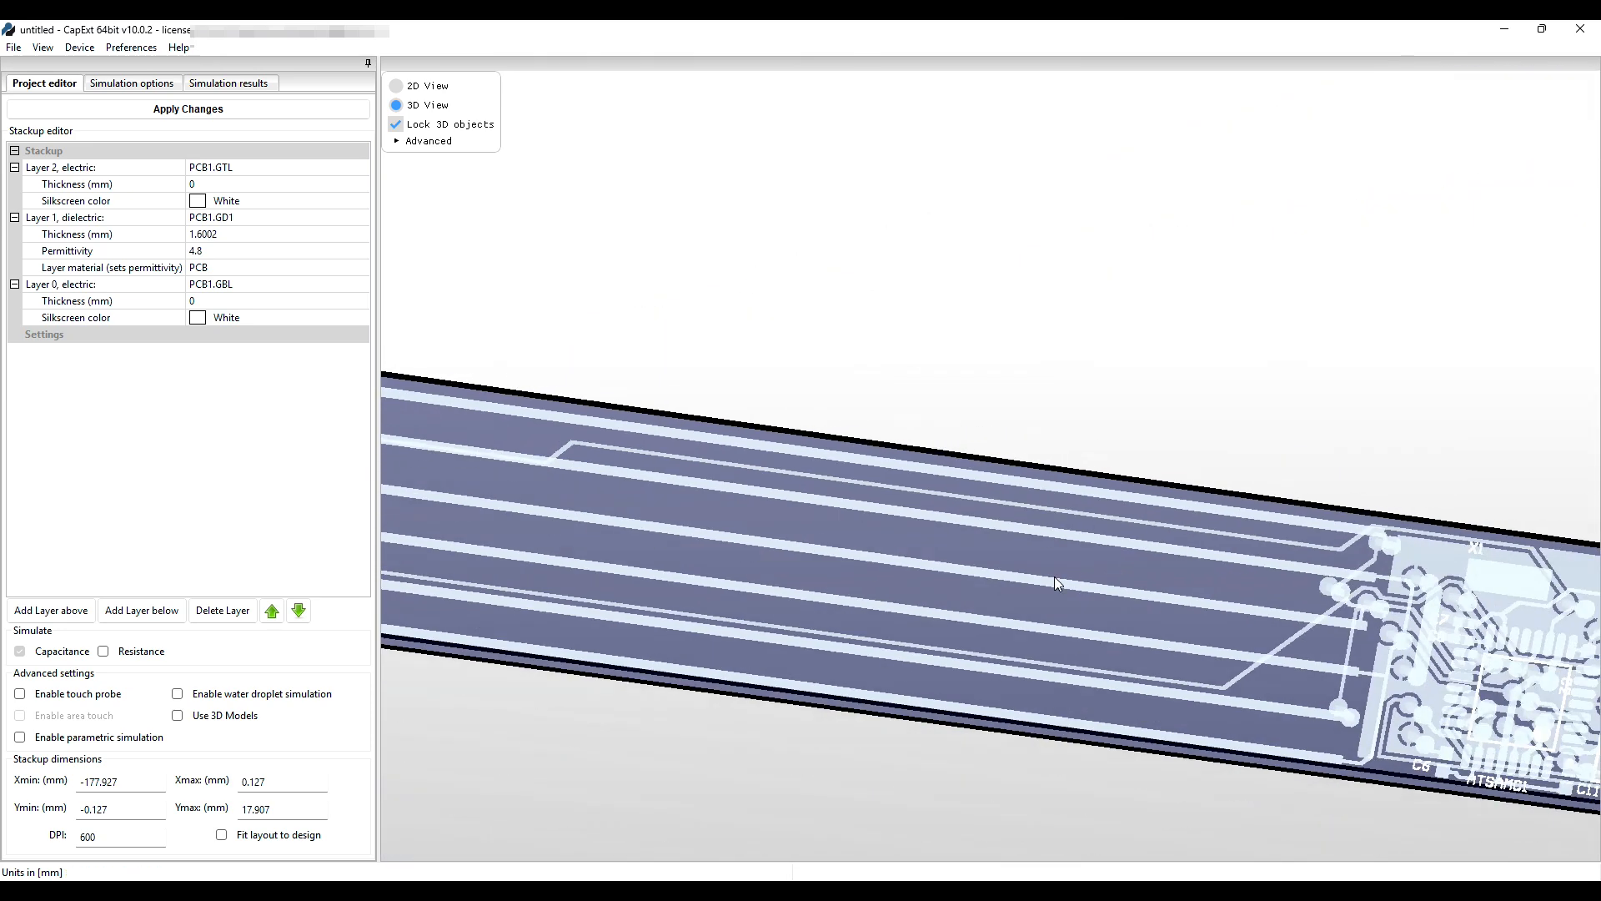
scroll(1052, 578, up, 3)
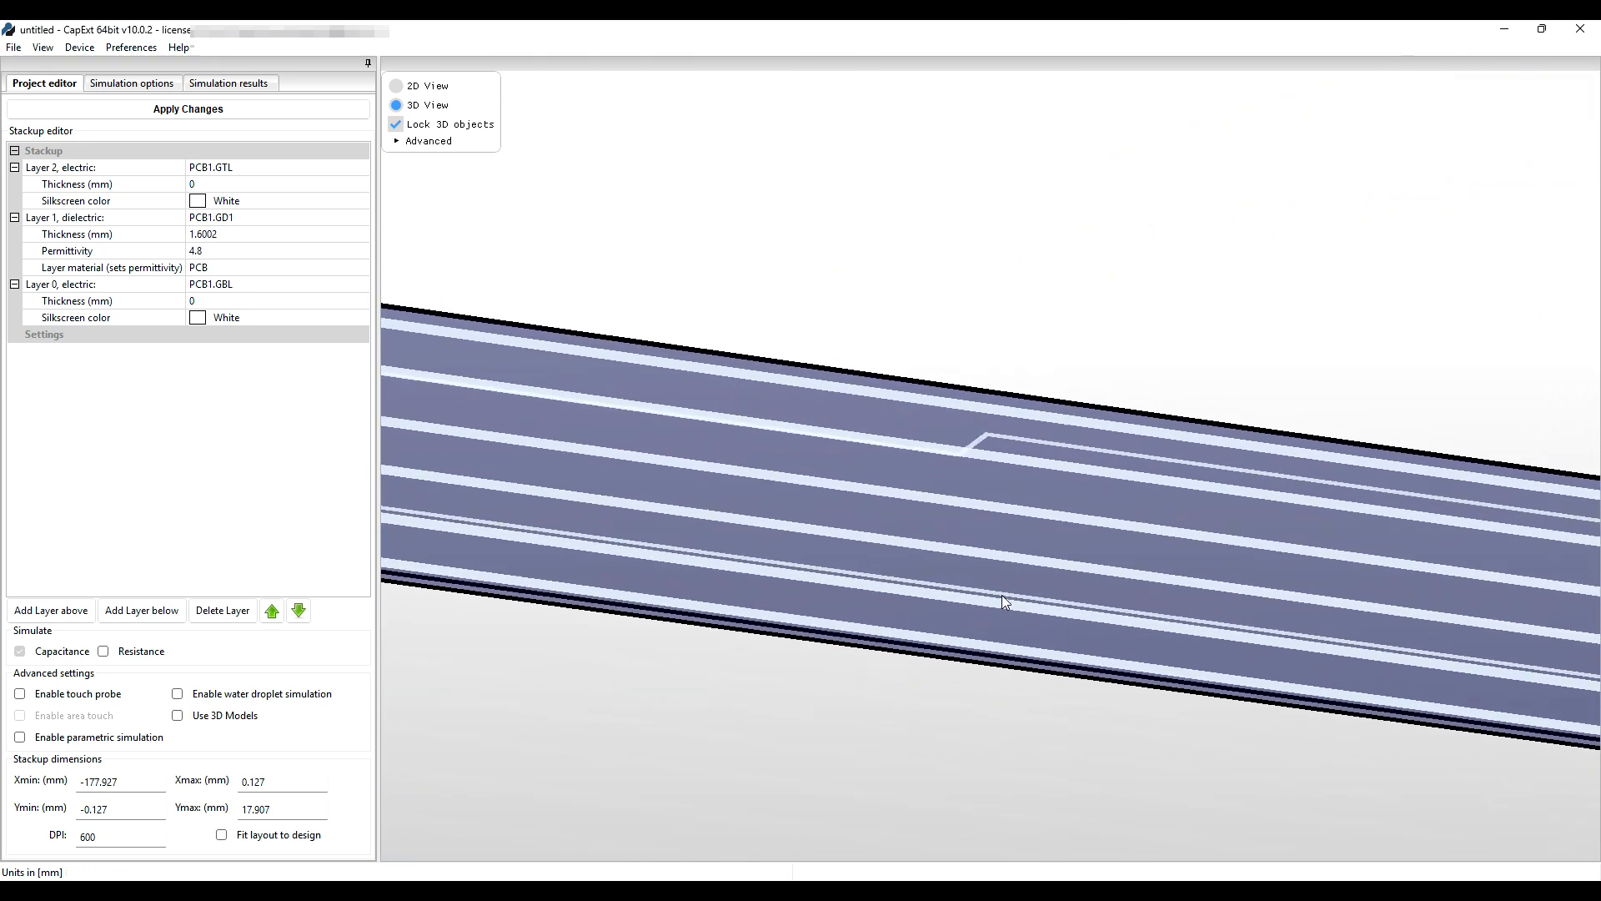
drag(869, 528, 1104, 590)
scroll(1114, 580, down, 3)
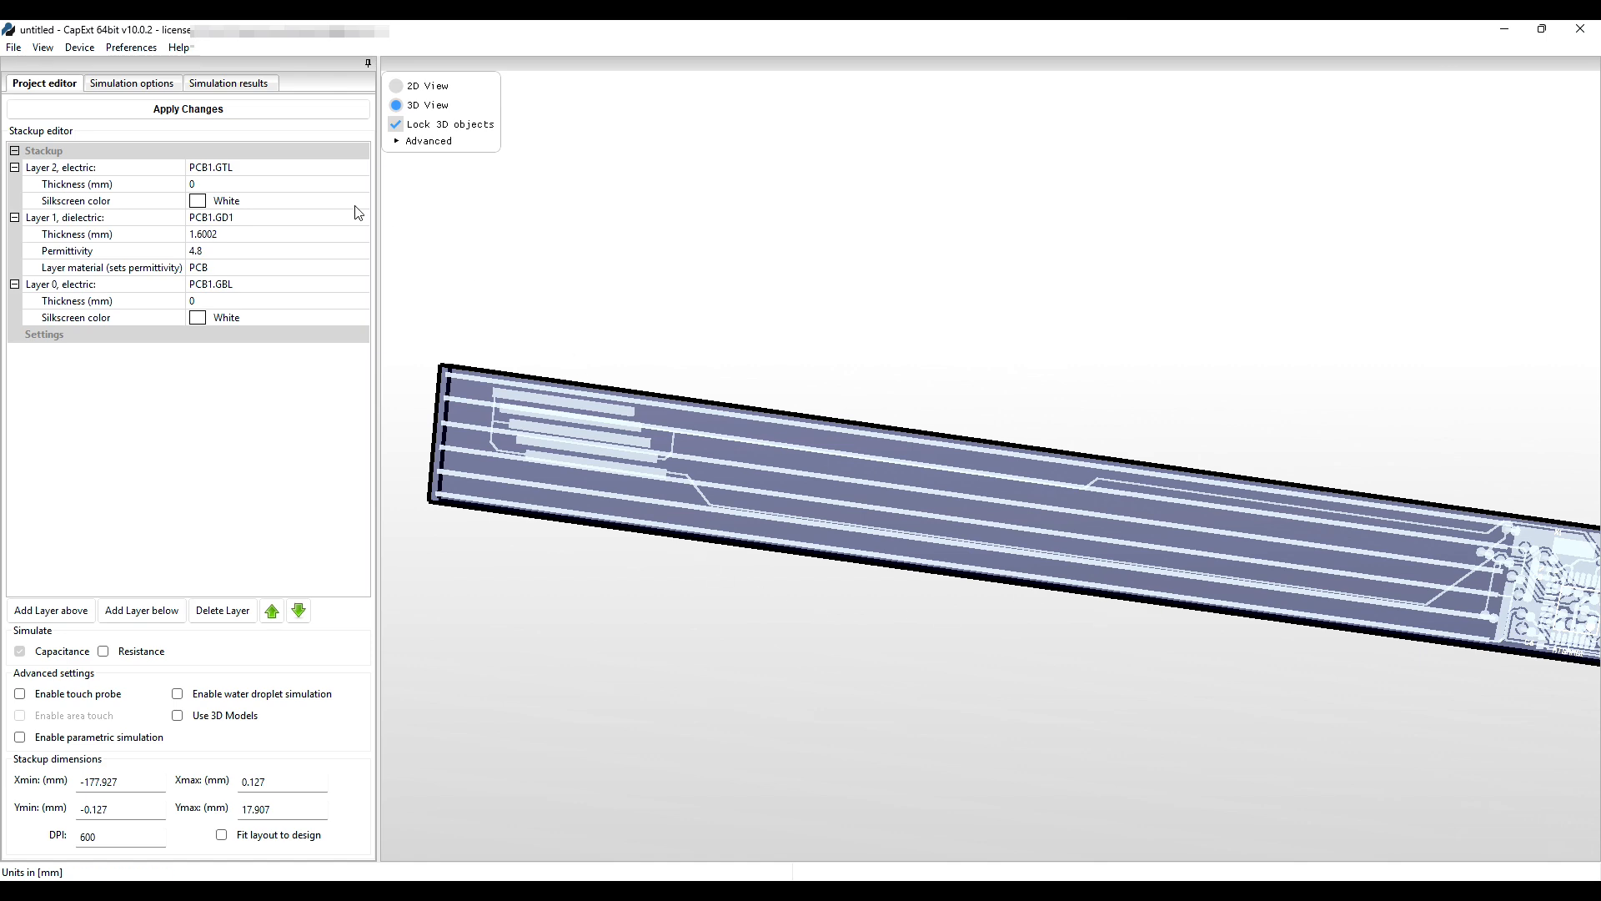
click(138, 85)
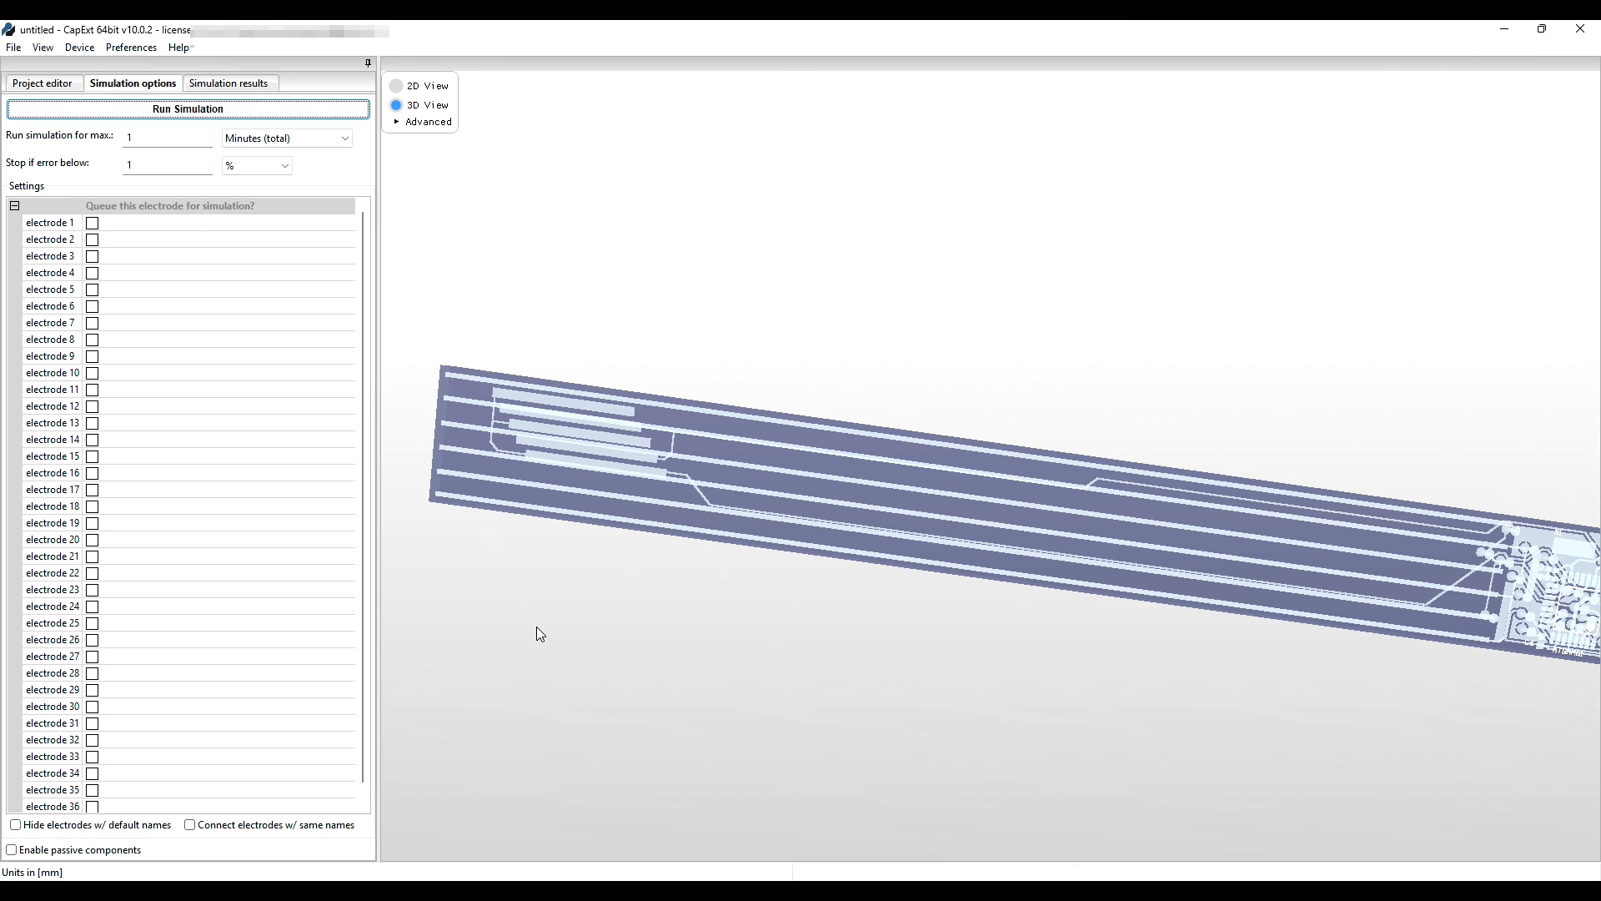
Tilt the board flatter and pick the electrode 10 trace to queue it.
mouse_move(702, 588)
middle_down()
mouse_move(723, 564)
mouse_move(705, 573)
middle_up()
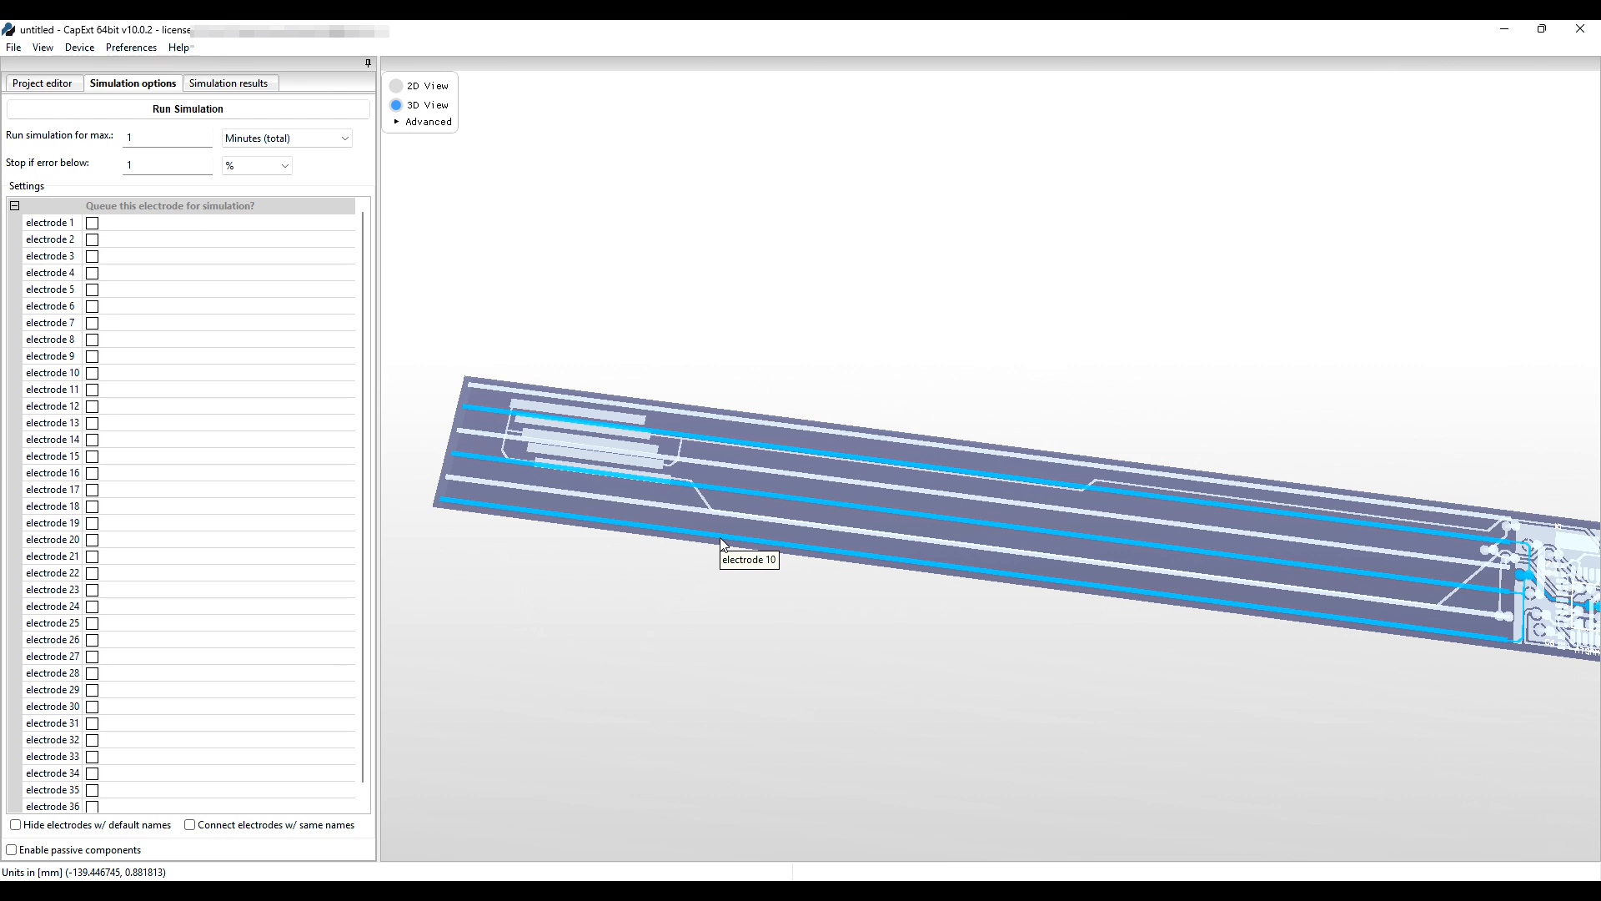
click(722, 543)
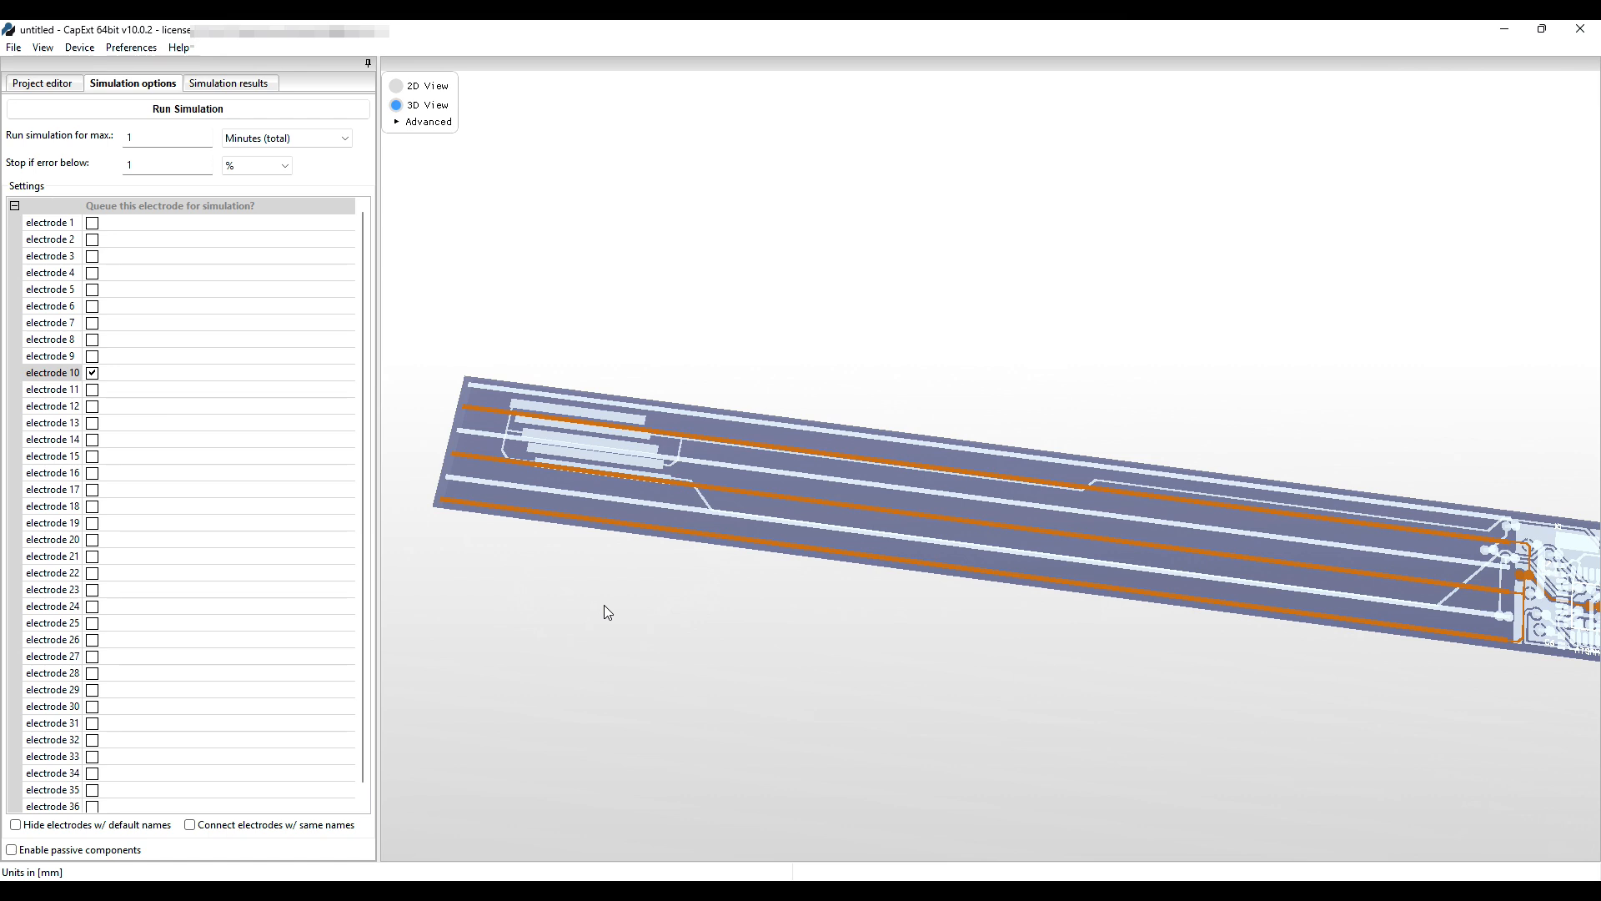
Queue electrode 3 from its trace and begin renaming it.
click(607, 497)
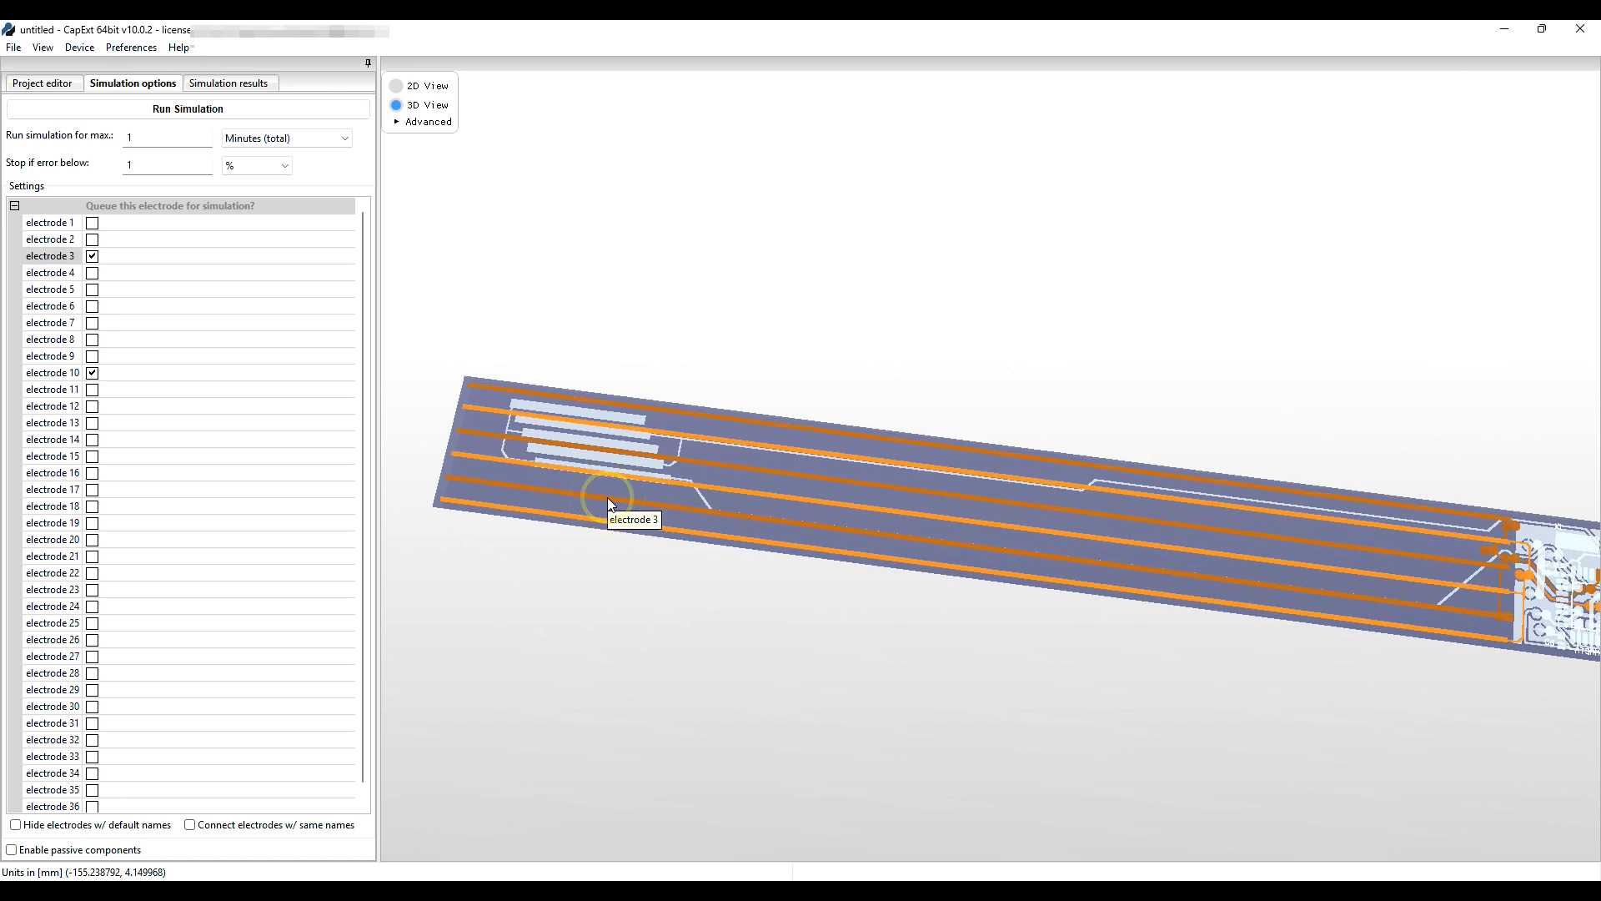
double_click(48, 257)
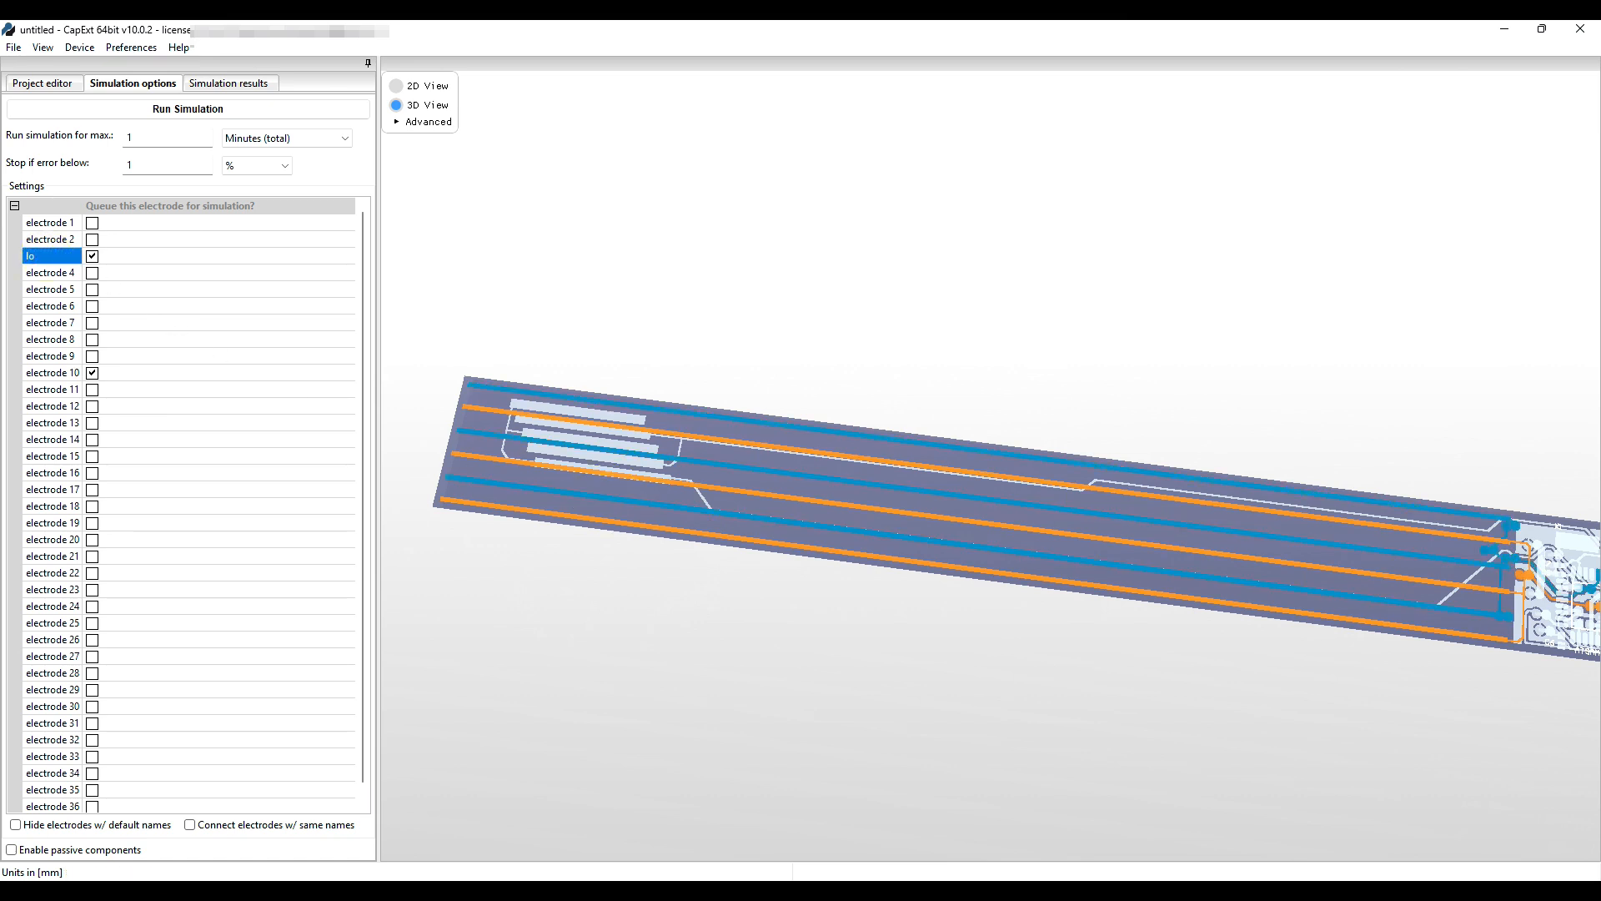
text(lox)
key(BackSpace)
key(BackSpace)
Rename electrode 10 to unlock_y and electrode 3 to unlock_x.
click(52, 373)
click(58, 371)
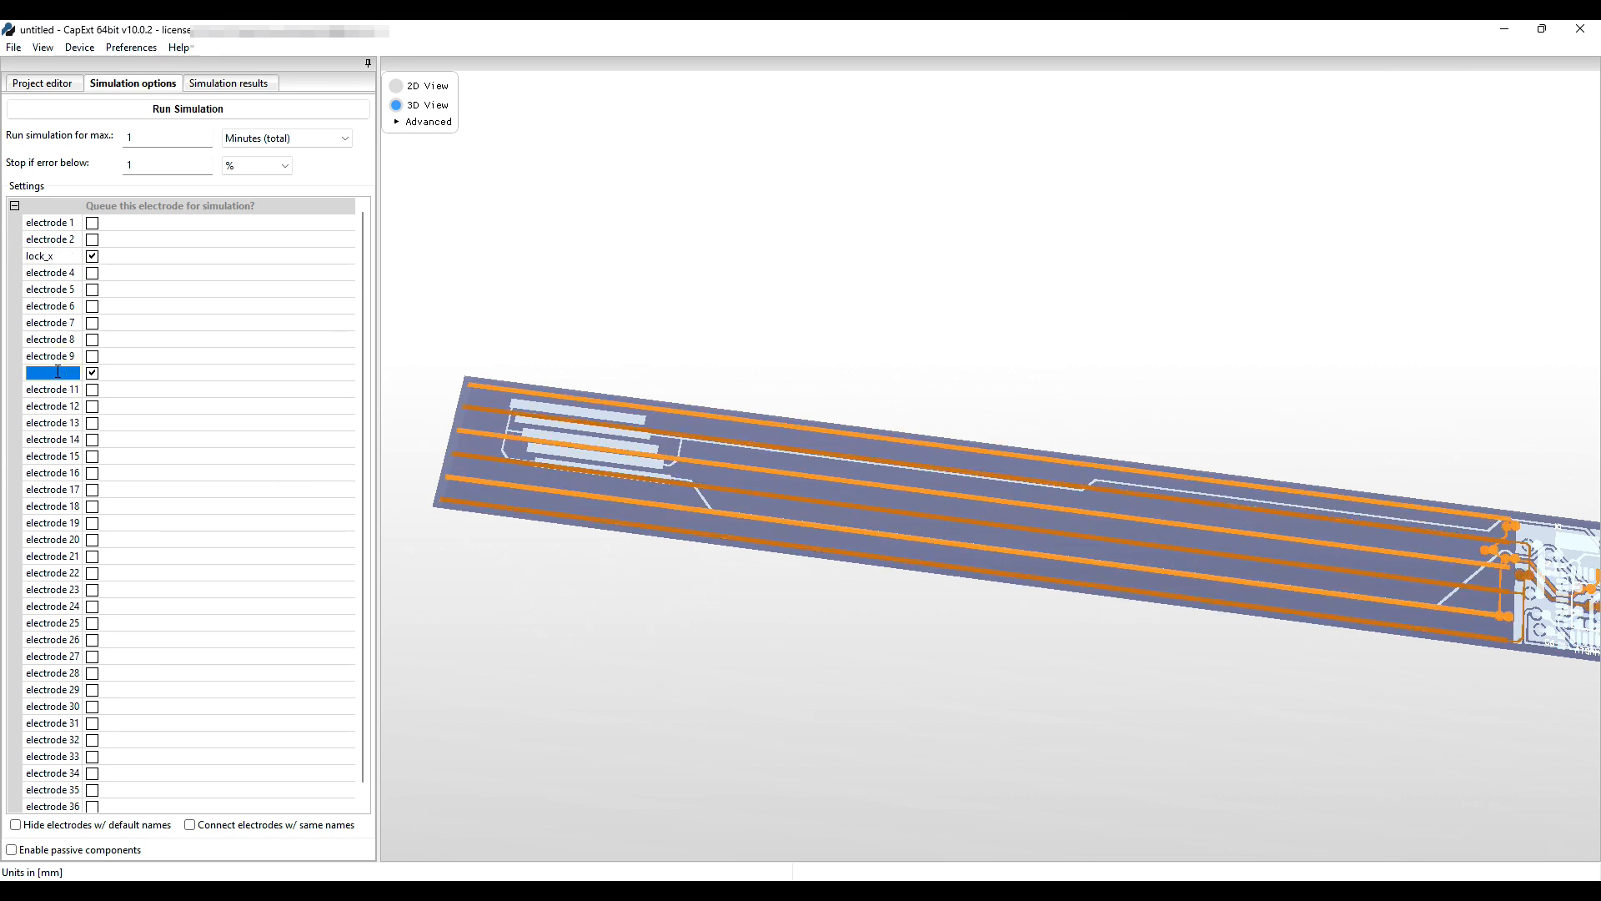
text(lock)
key(BackSpace)
key(BackSpace)
key(BackSpace)
key(BackSpace)
key(BackSpace)
text(unlock_y)
double_click(37, 257)
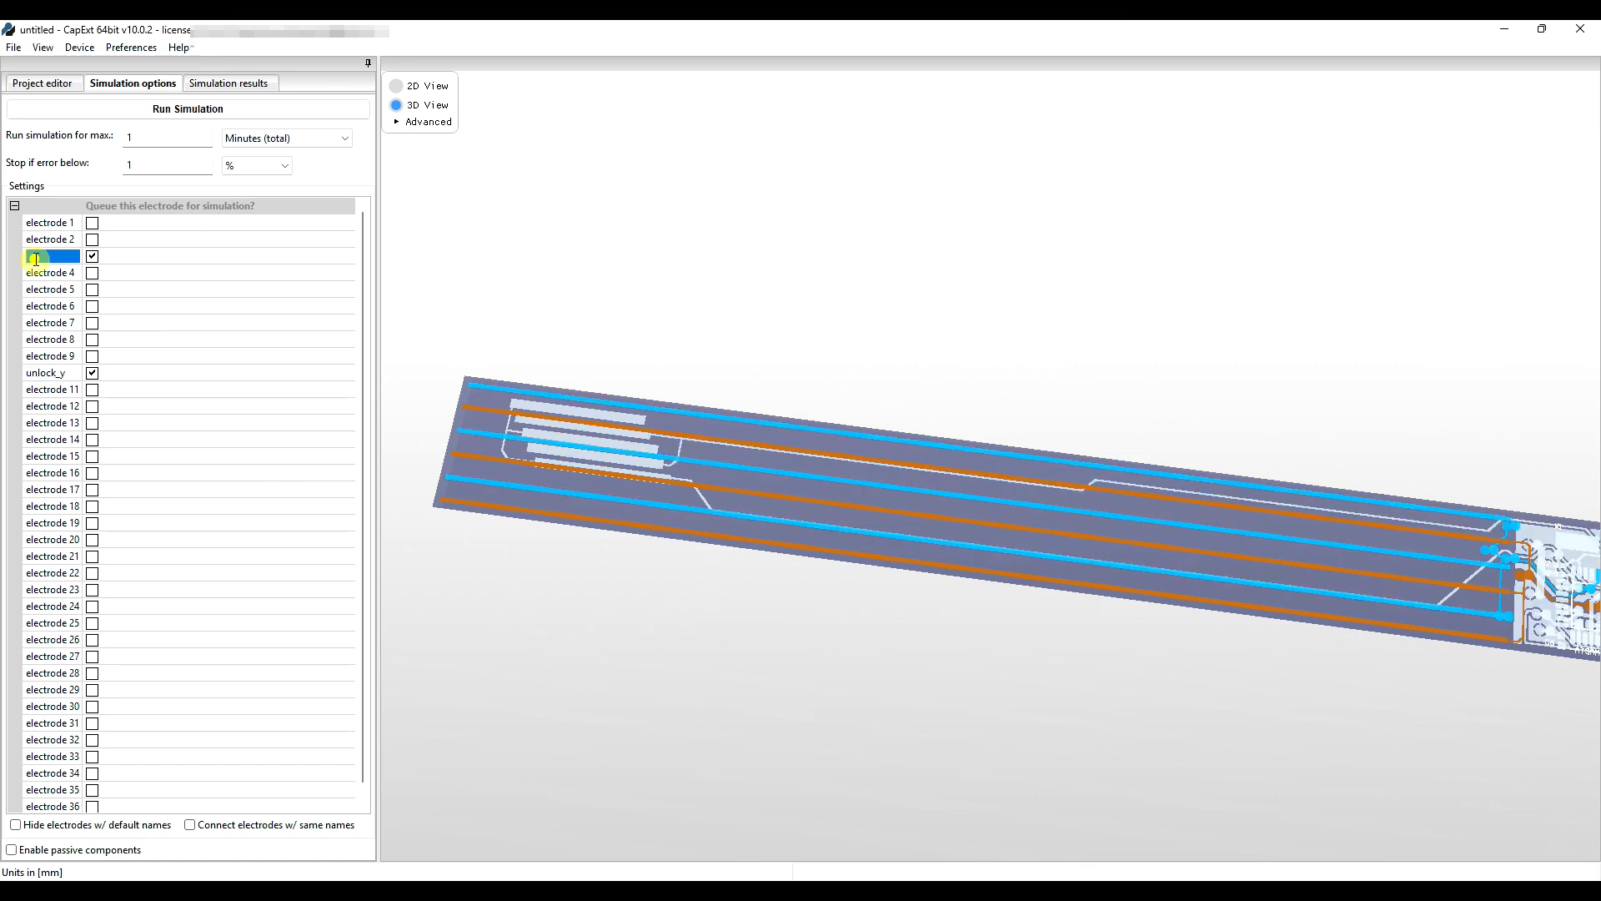
text(unlock_x)
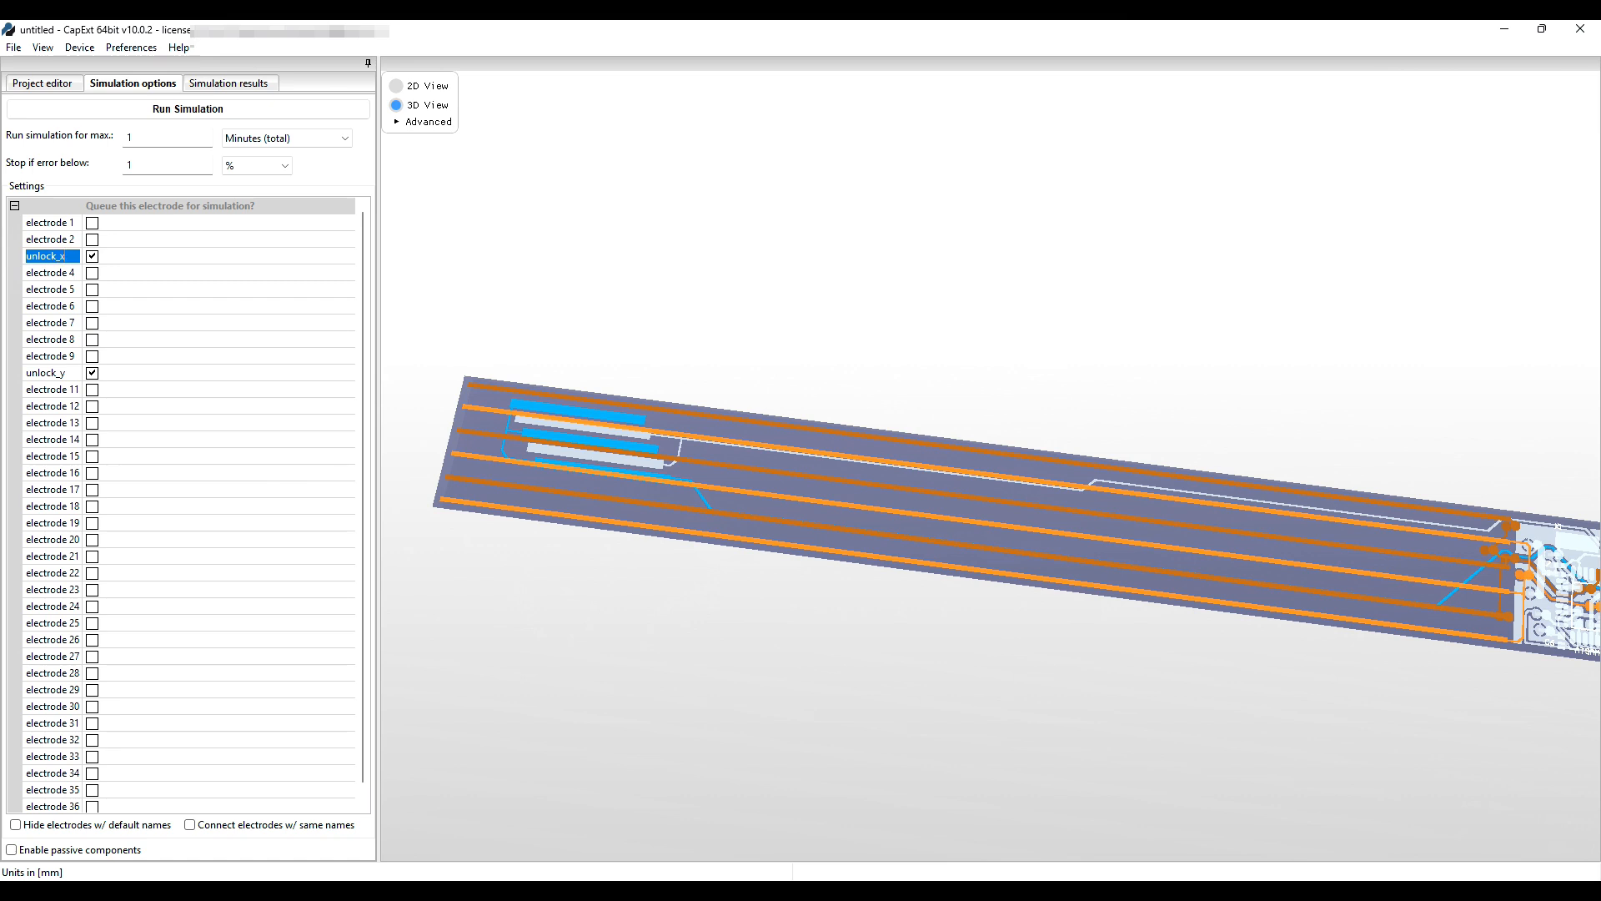
click(192, 439)
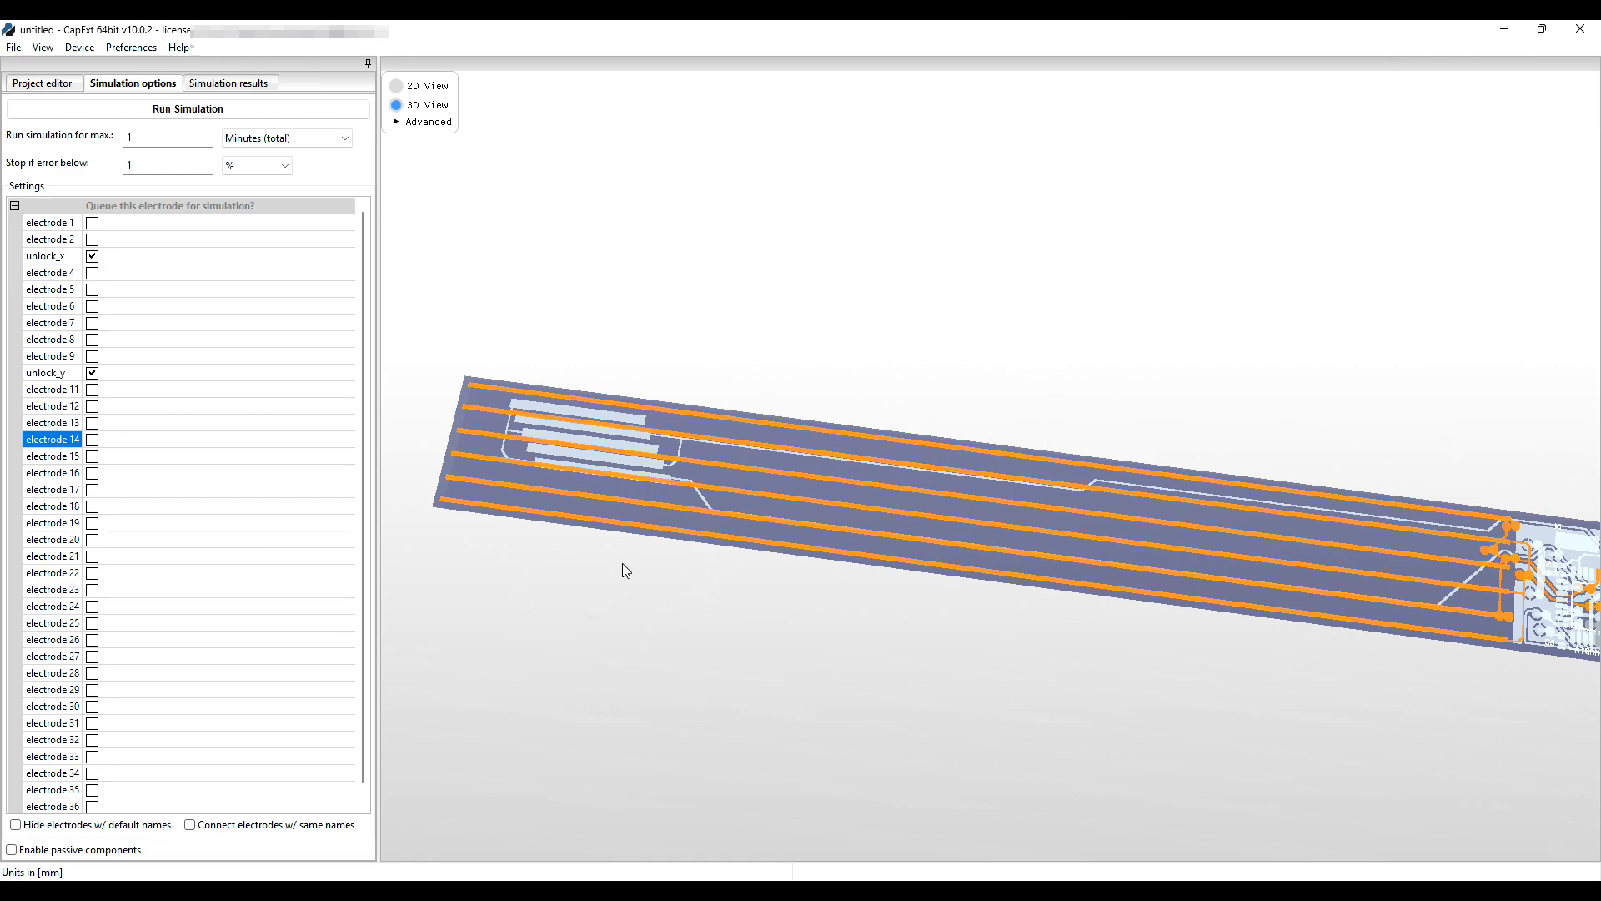
Queue electrodes 1 and 4 as lock_x and lock_y, and hide default-named electrodes.
click(598, 465)
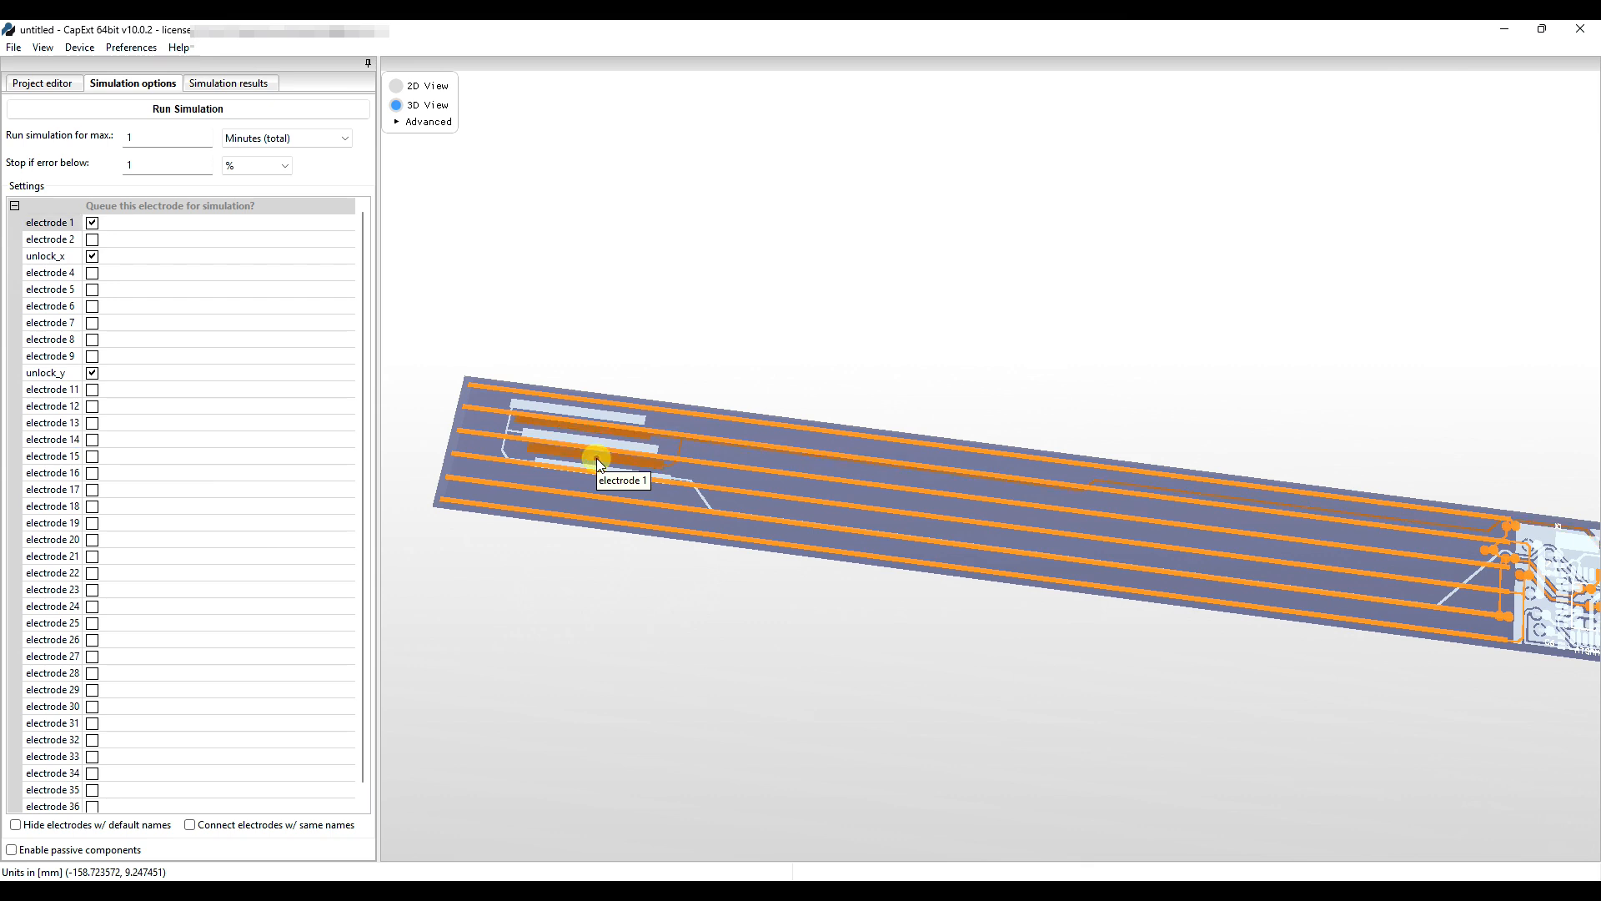
double_click(47, 221)
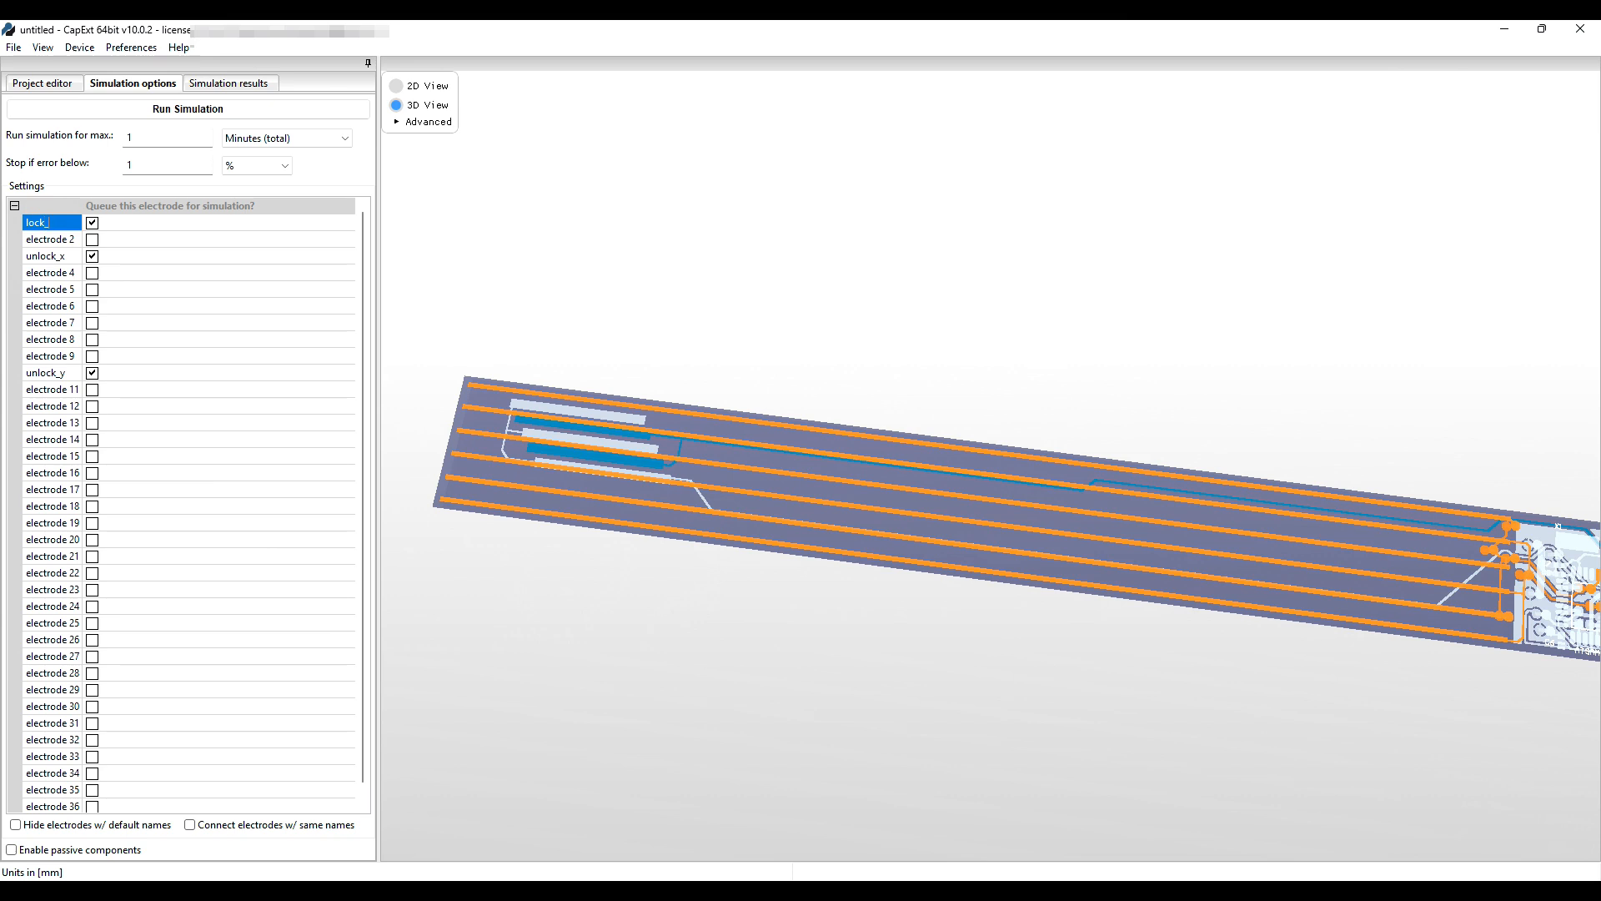
click(600, 414)
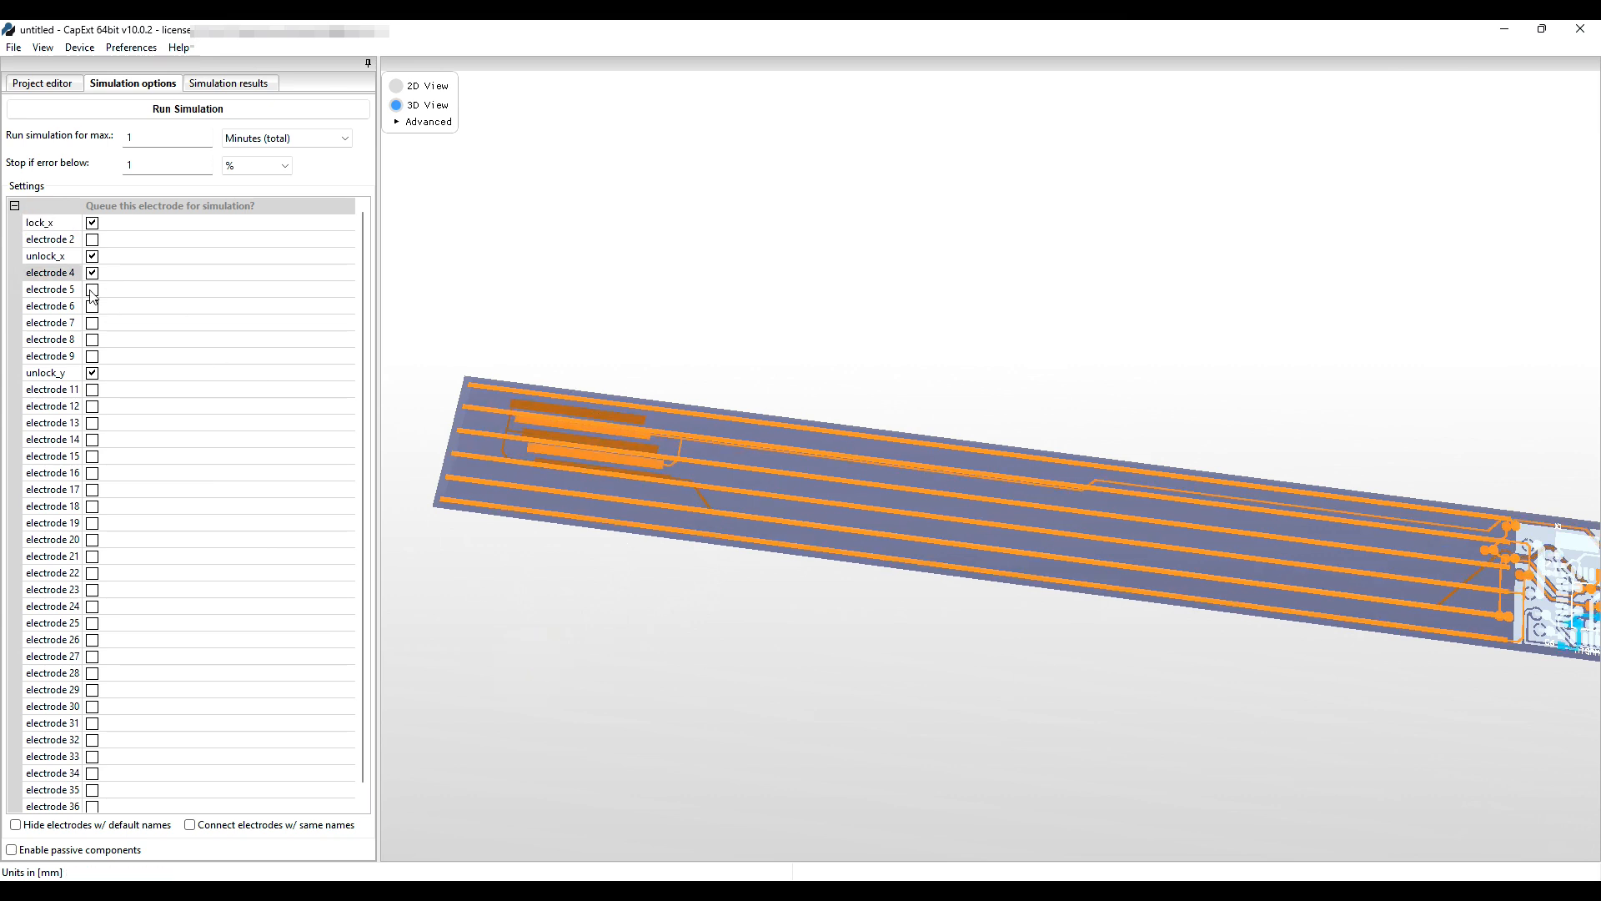
double_click(60, 276)
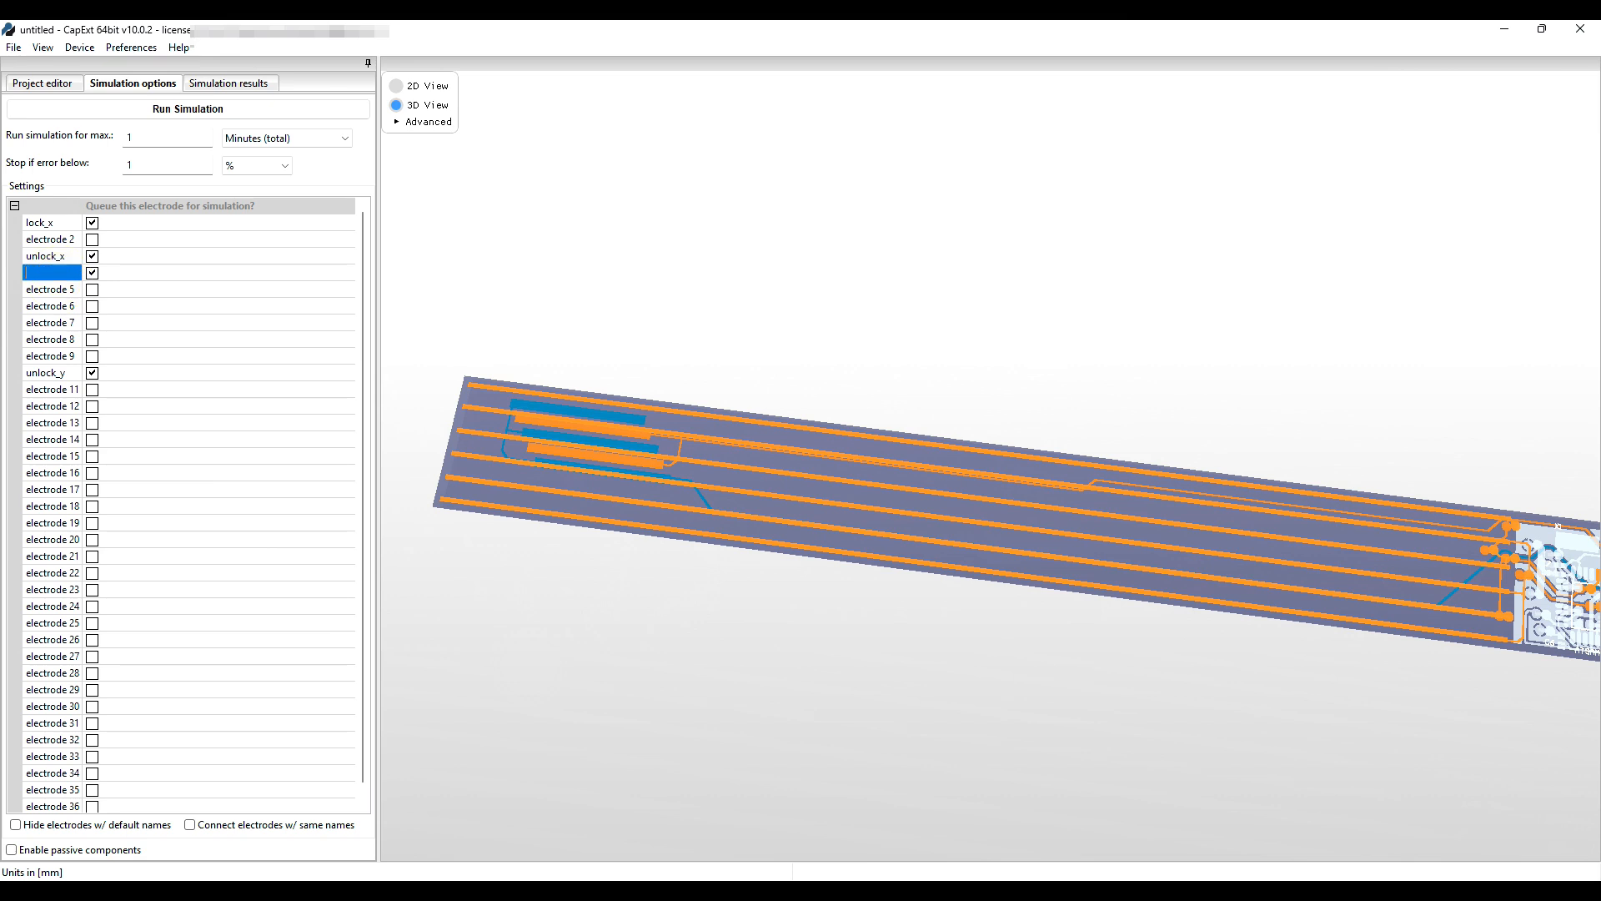
text(lock_y)
click(250, 323)
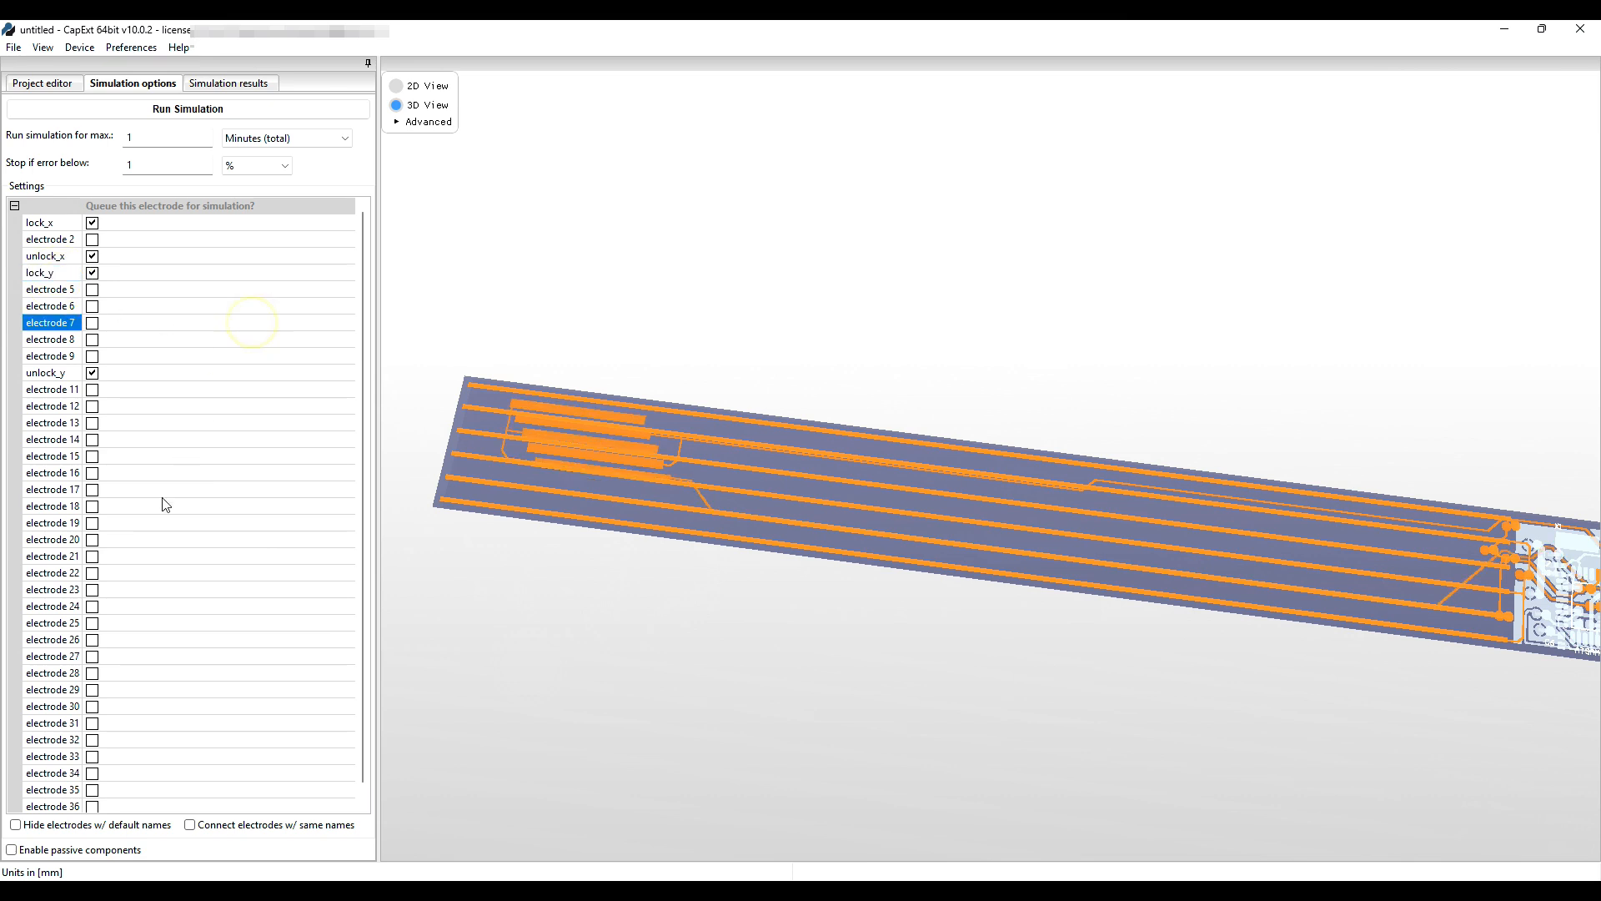
click(16, 825)
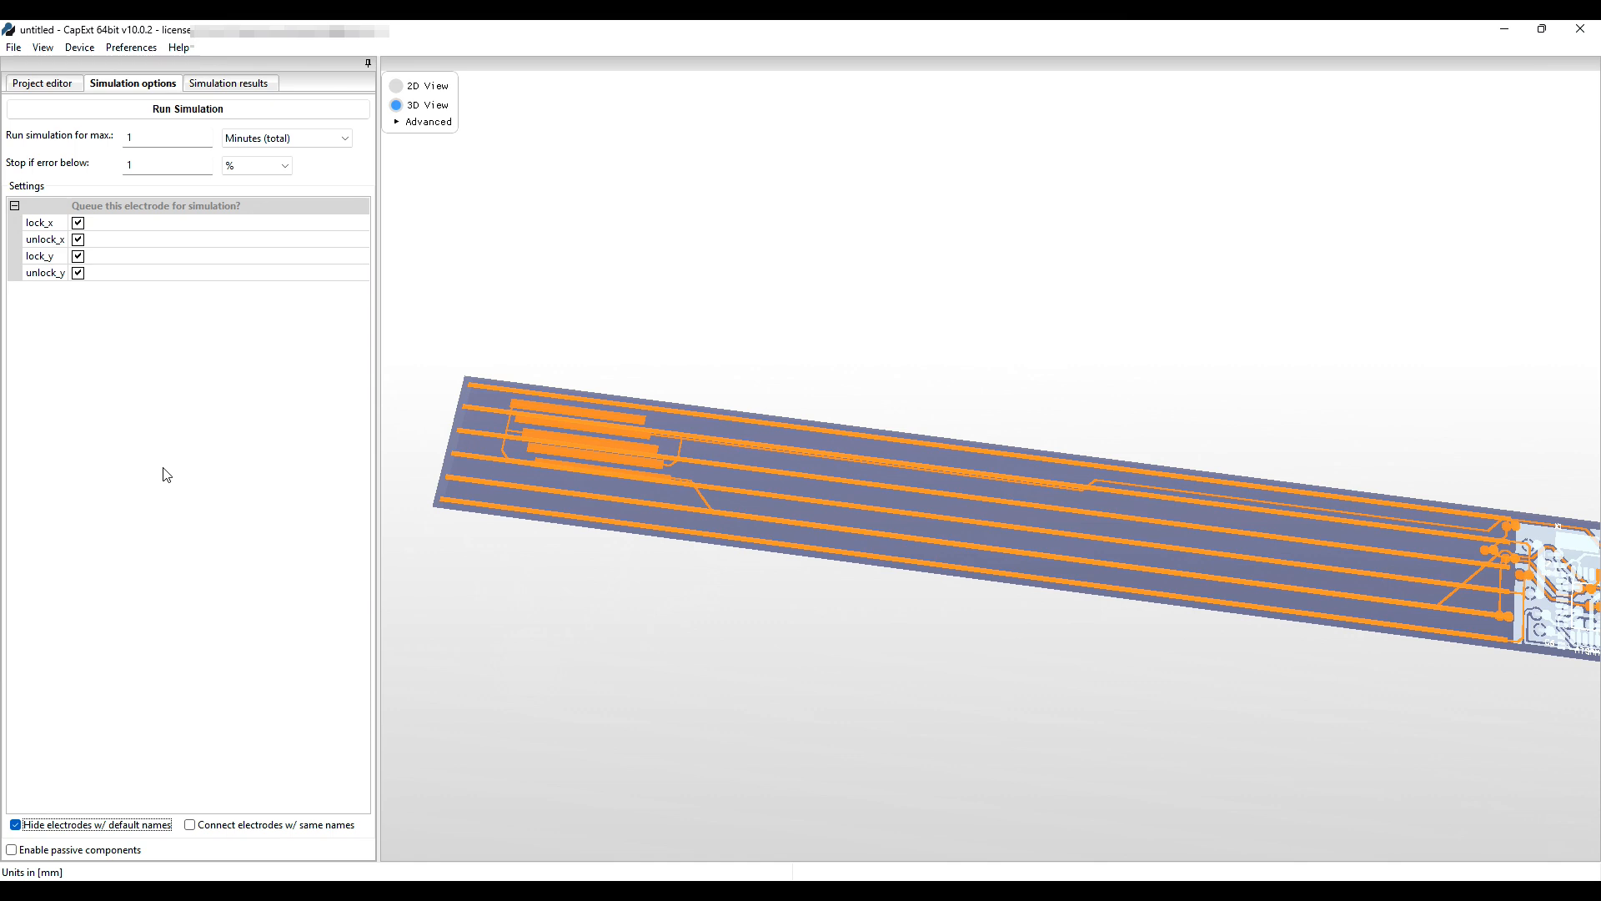
Switch back to the Project editor and save the project as 'Tutorial 1.capx'.
click(44, 88)
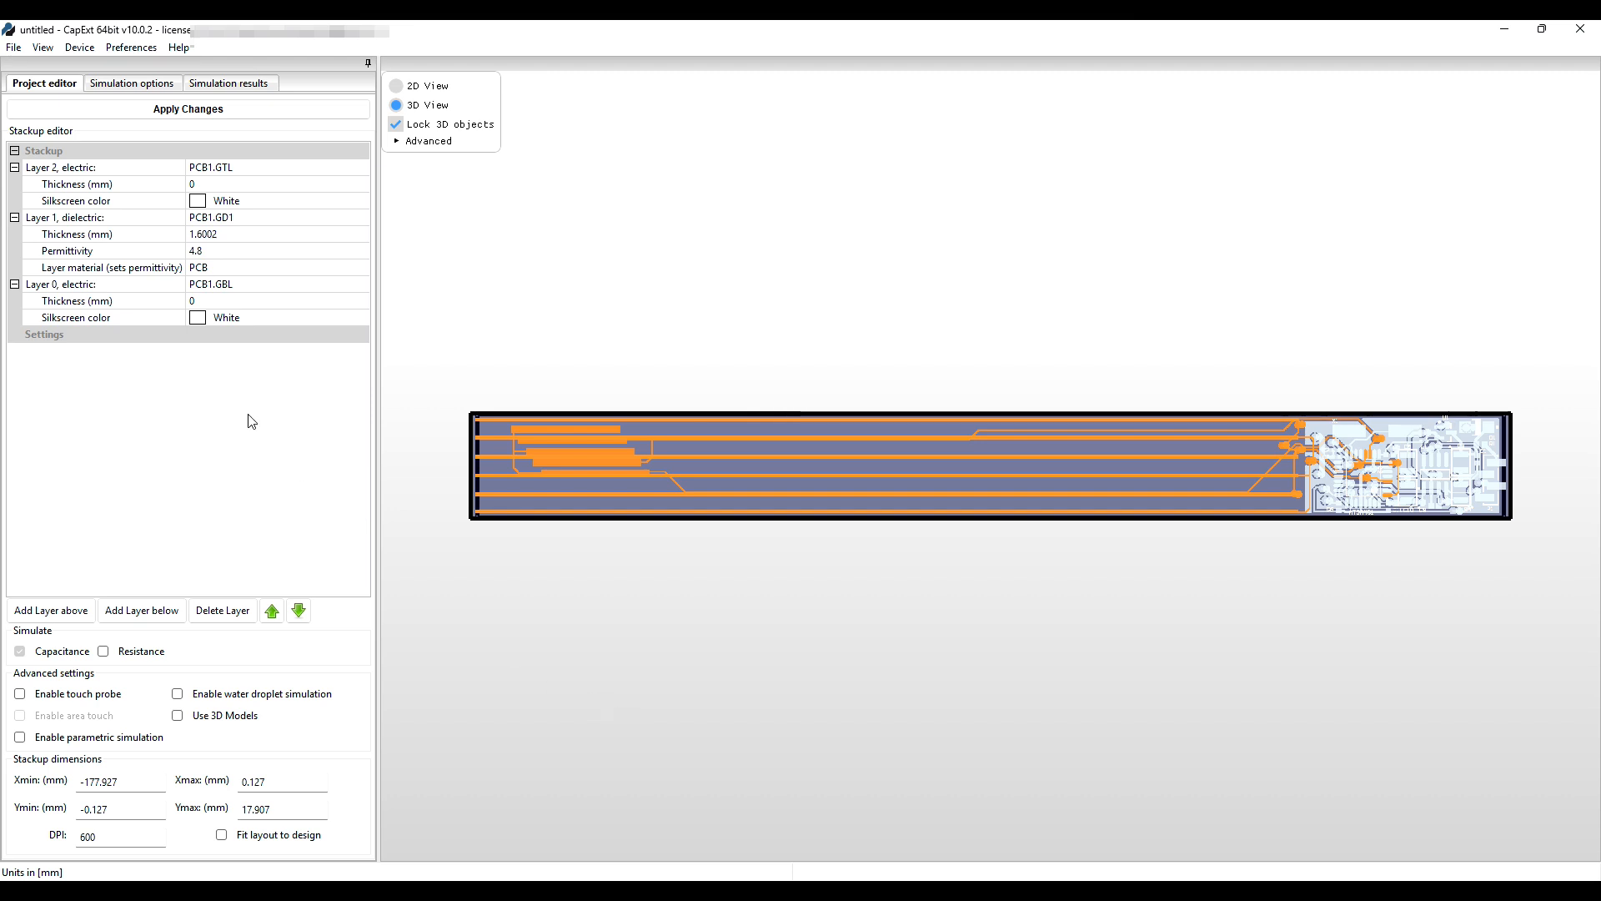
click(13, 49)
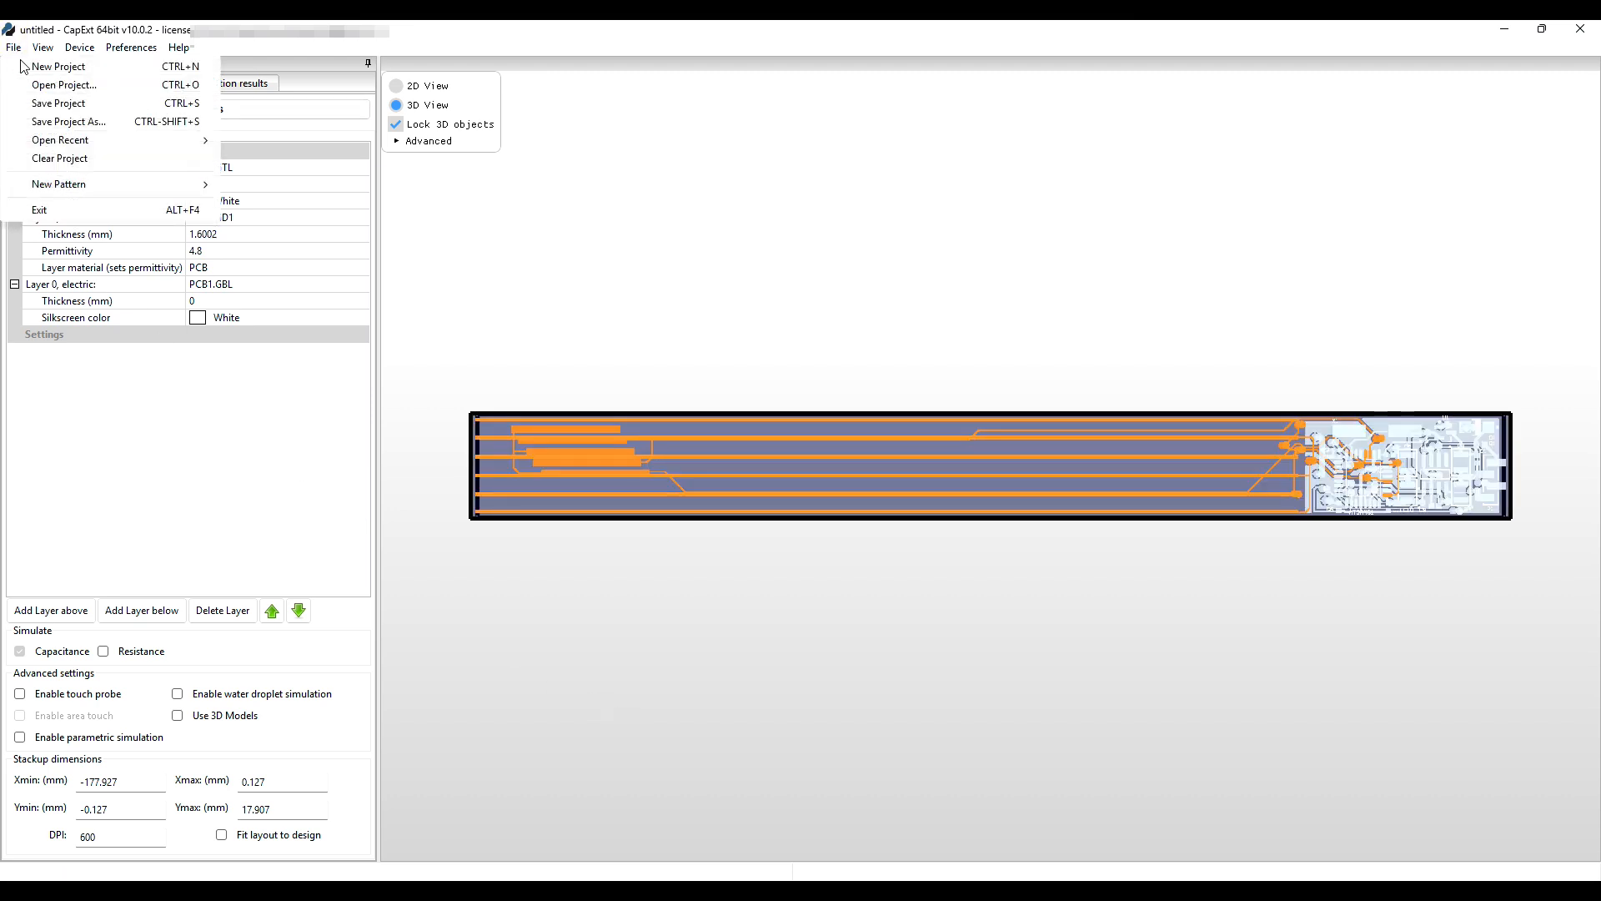
click(60, 122)
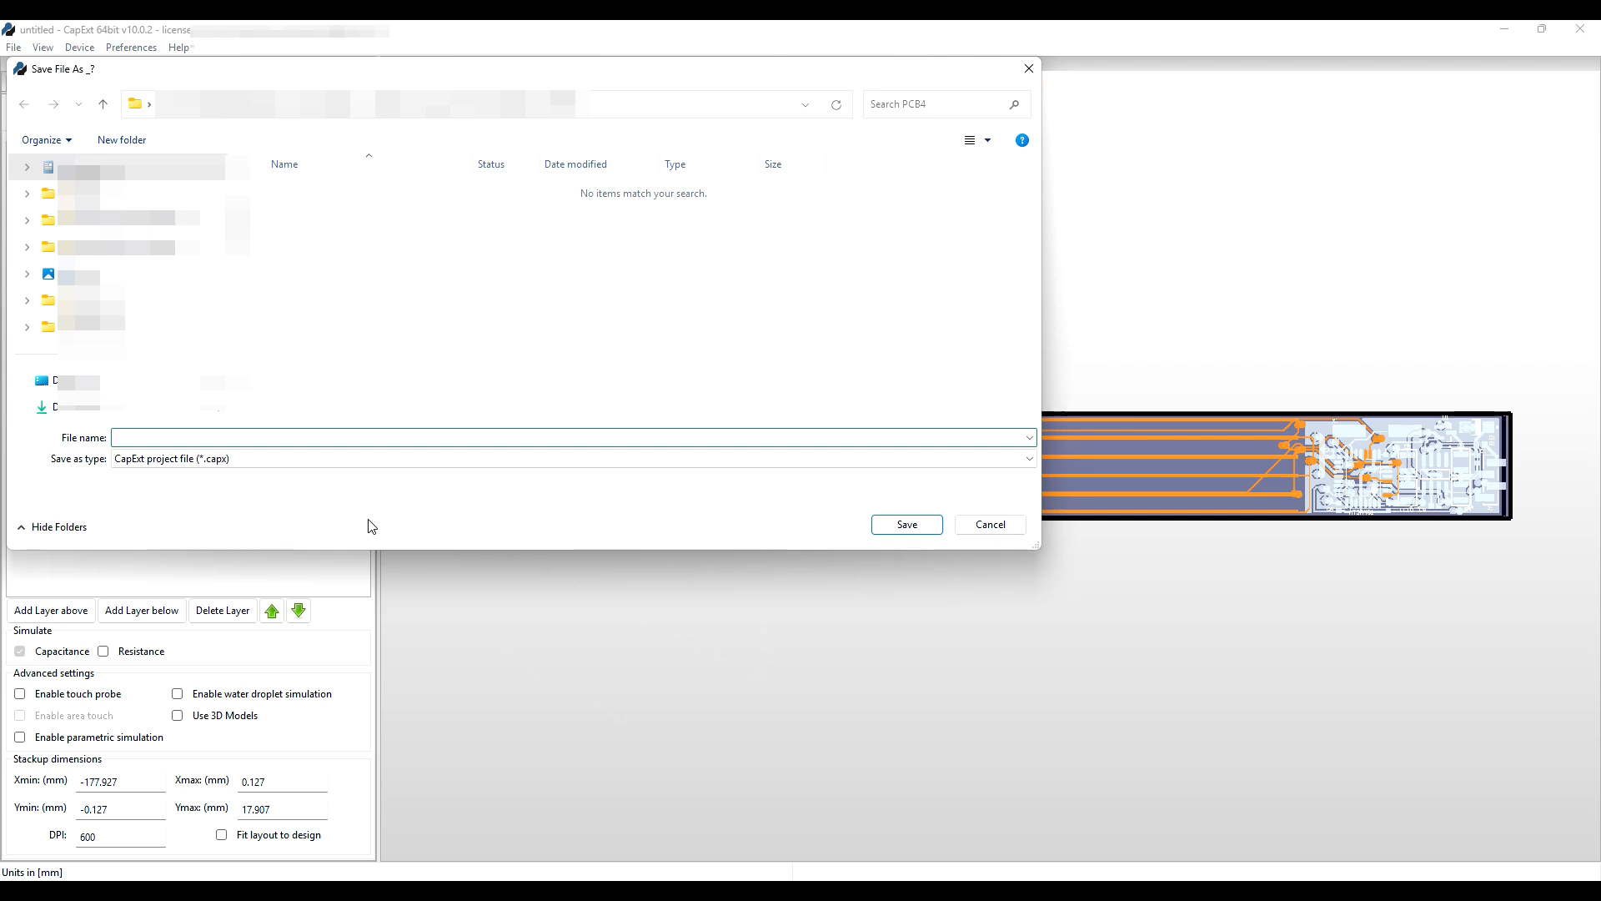
text(Tutorial 1)
click(906, 525)
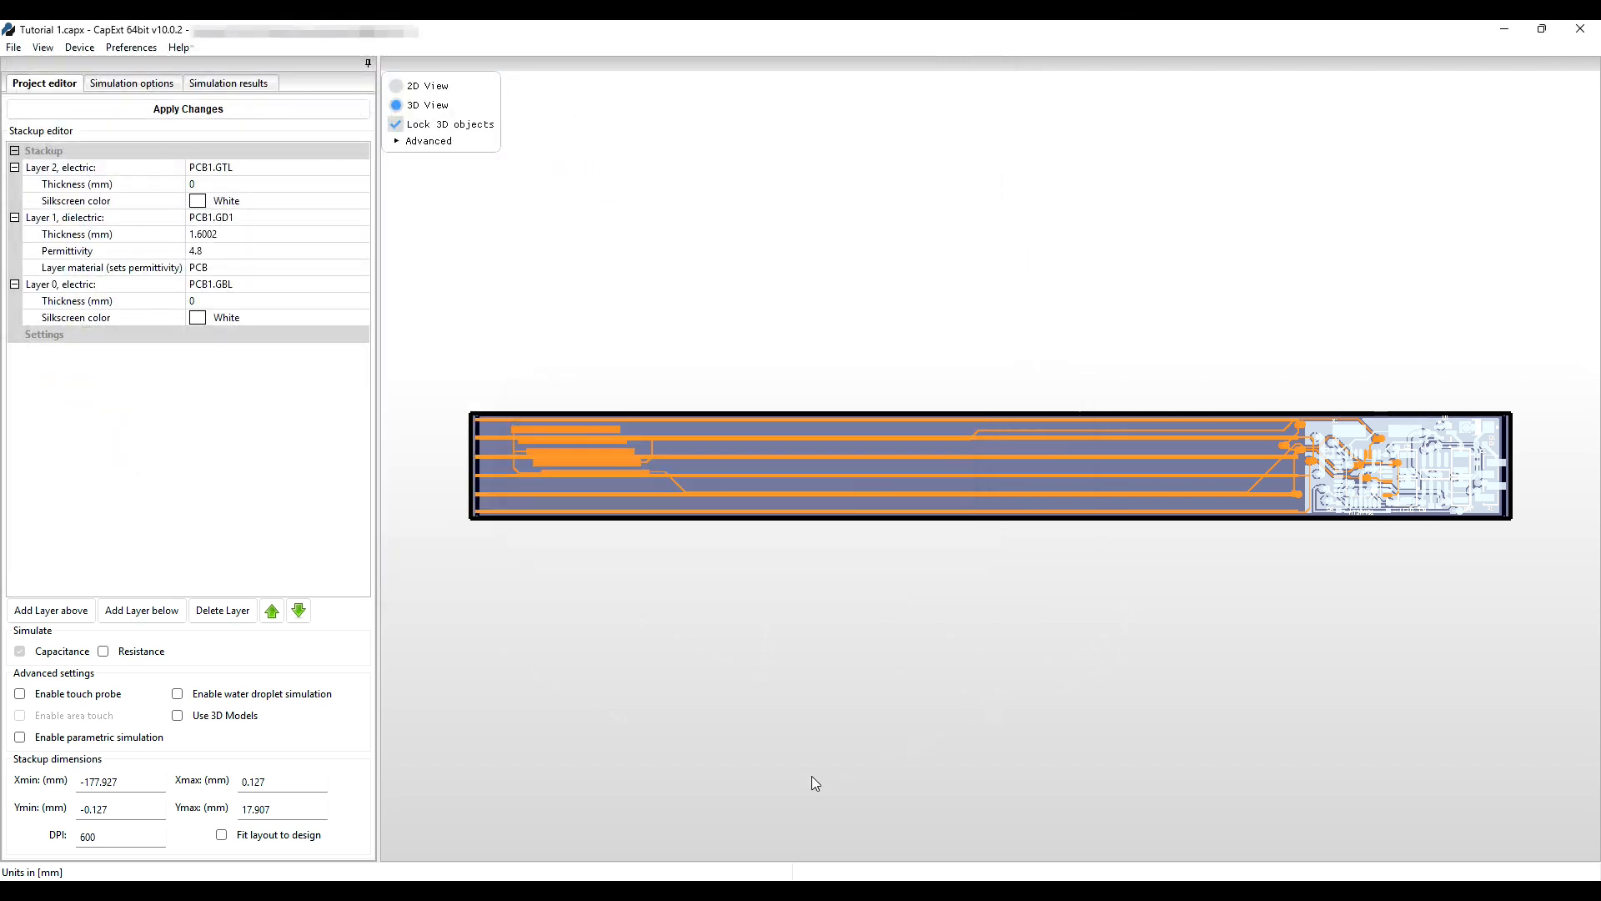
Enable 3D models and import the door_handle STL from the DoorHandle folder at scale 1000.
click(177, 716)
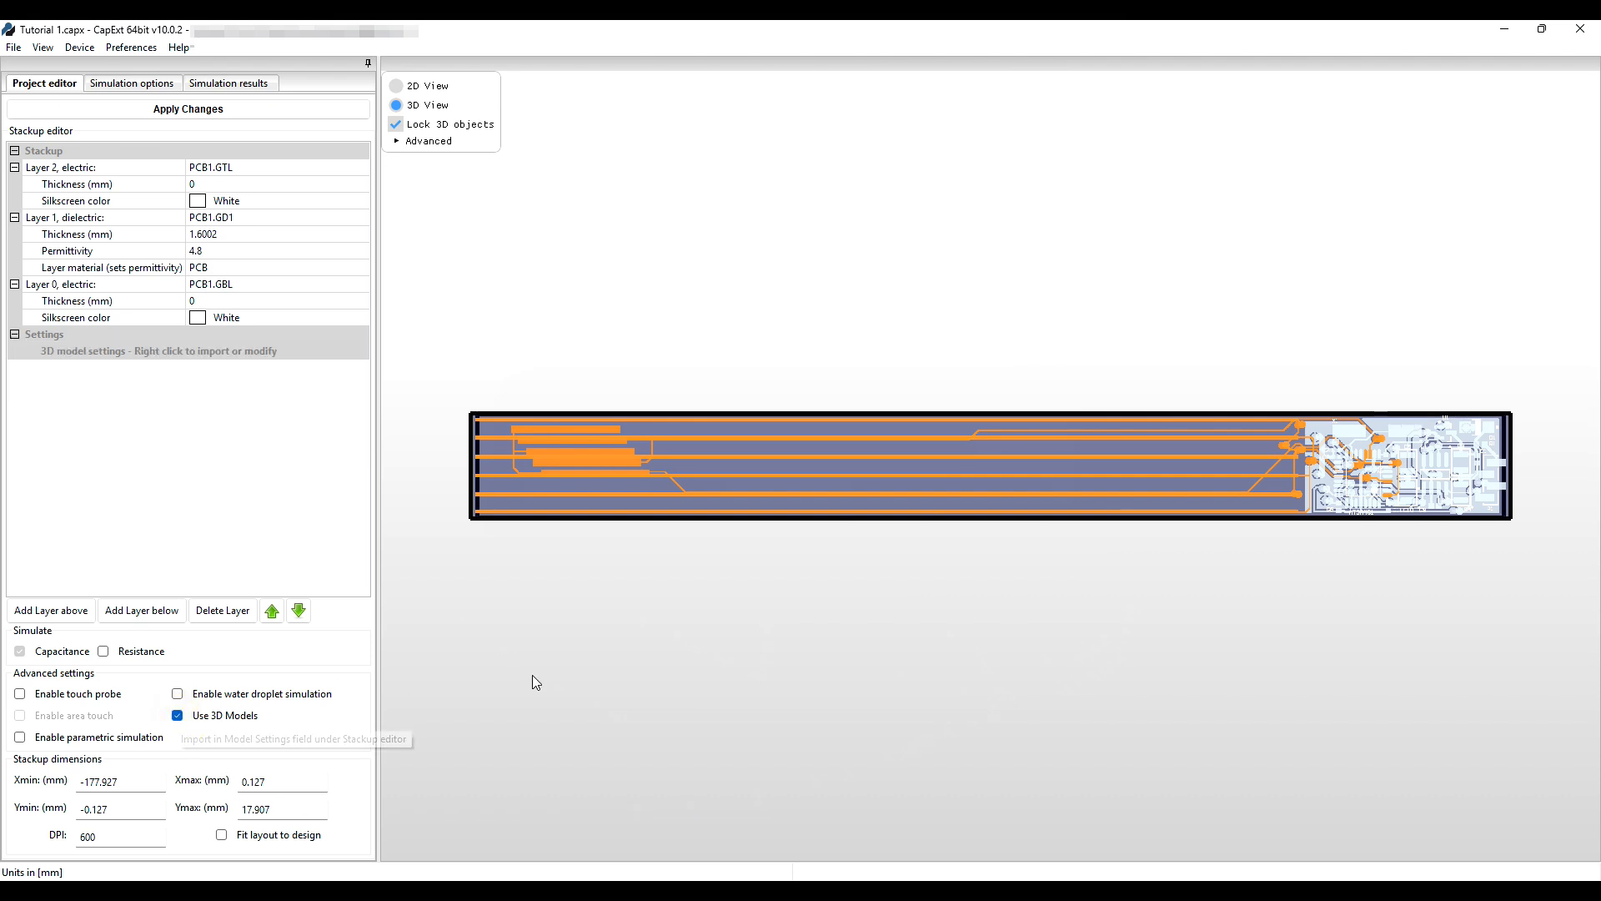
right_click(203, 358)
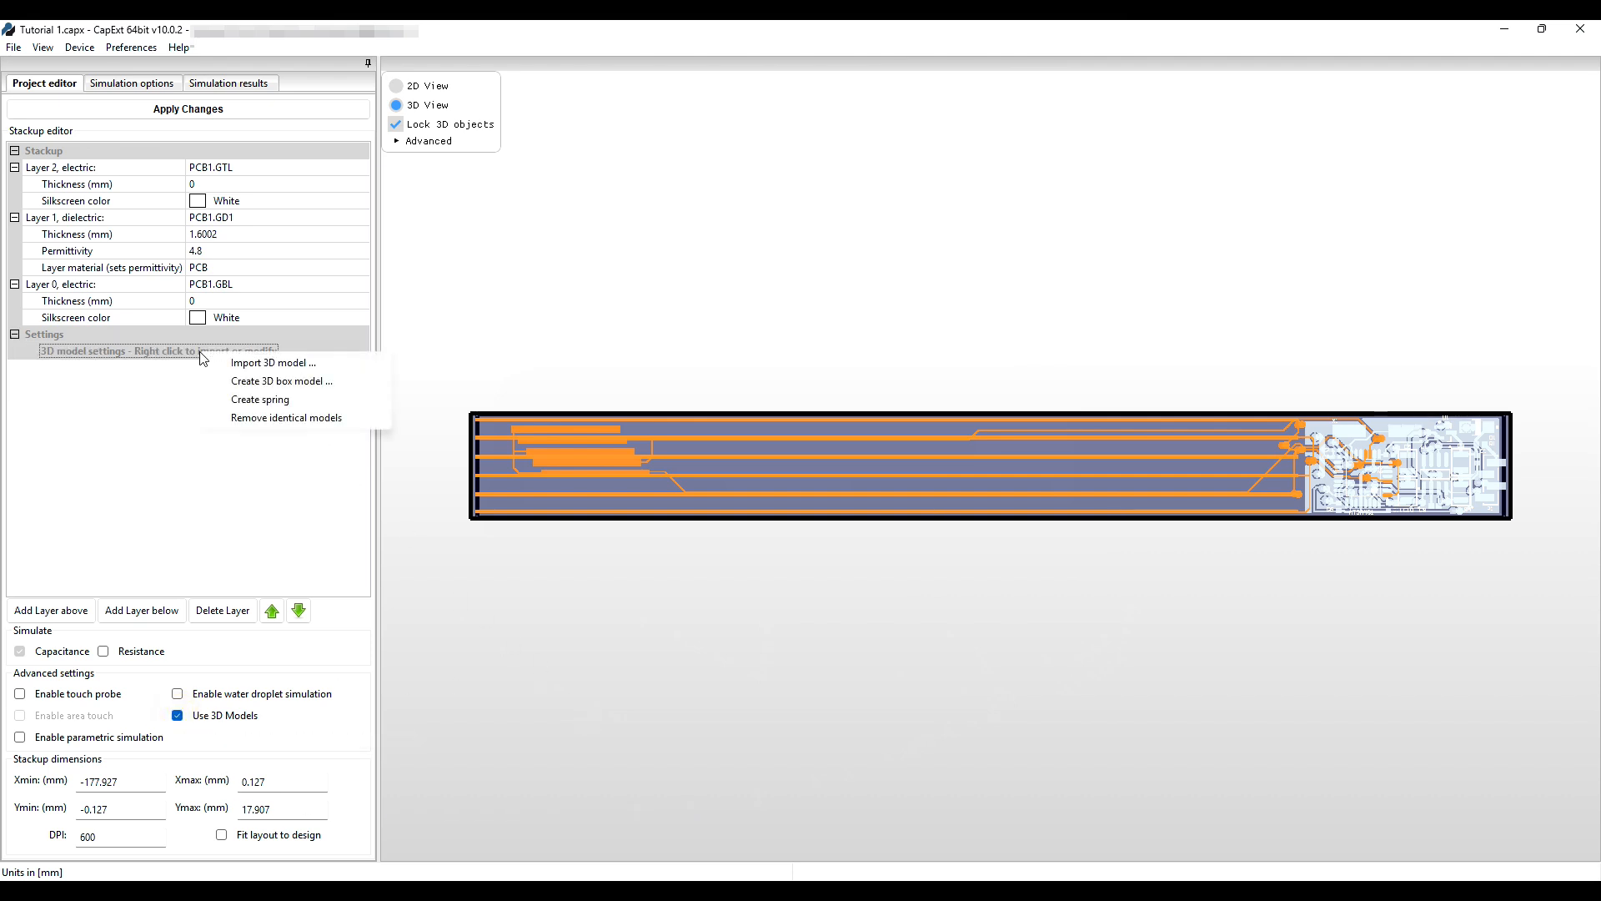
click(272, 365)
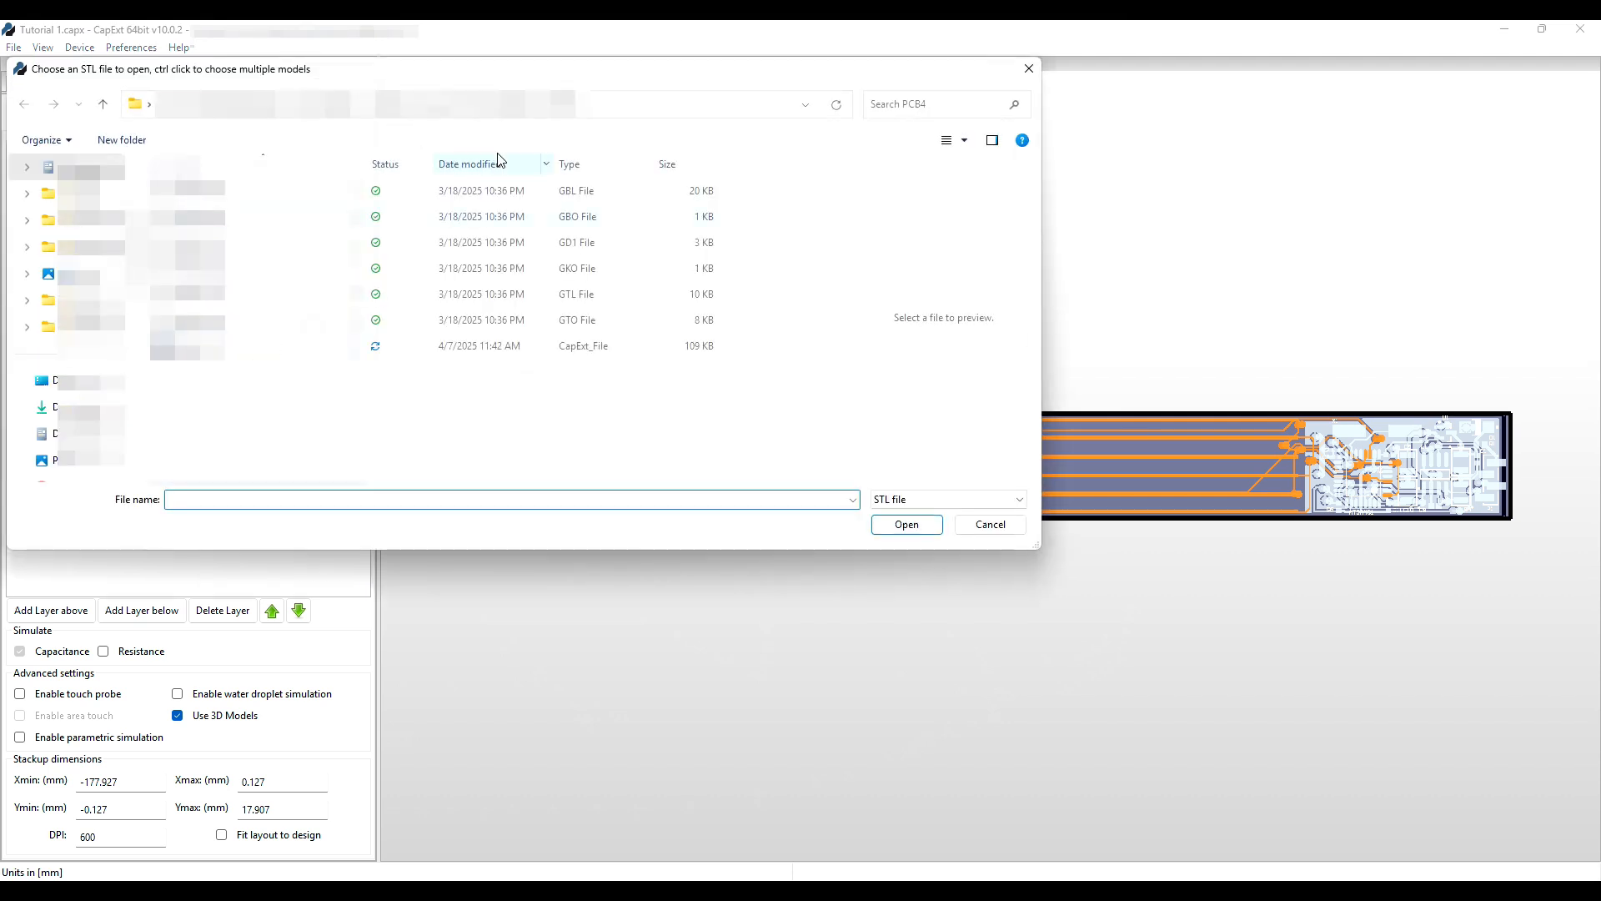
click(505, 106)
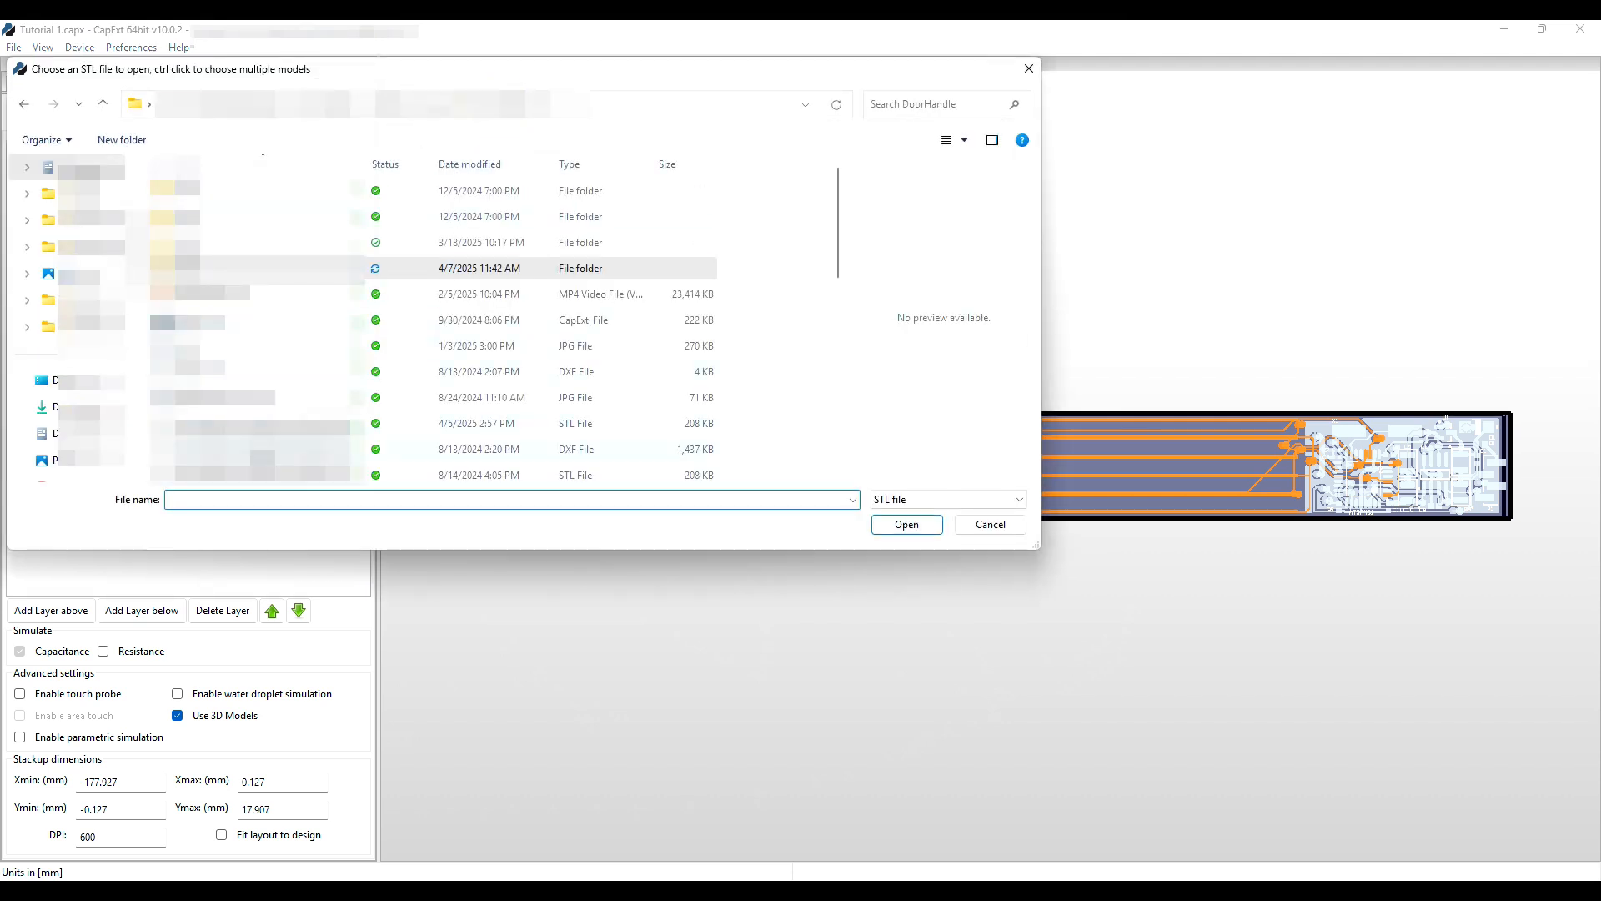
click(258, 423)
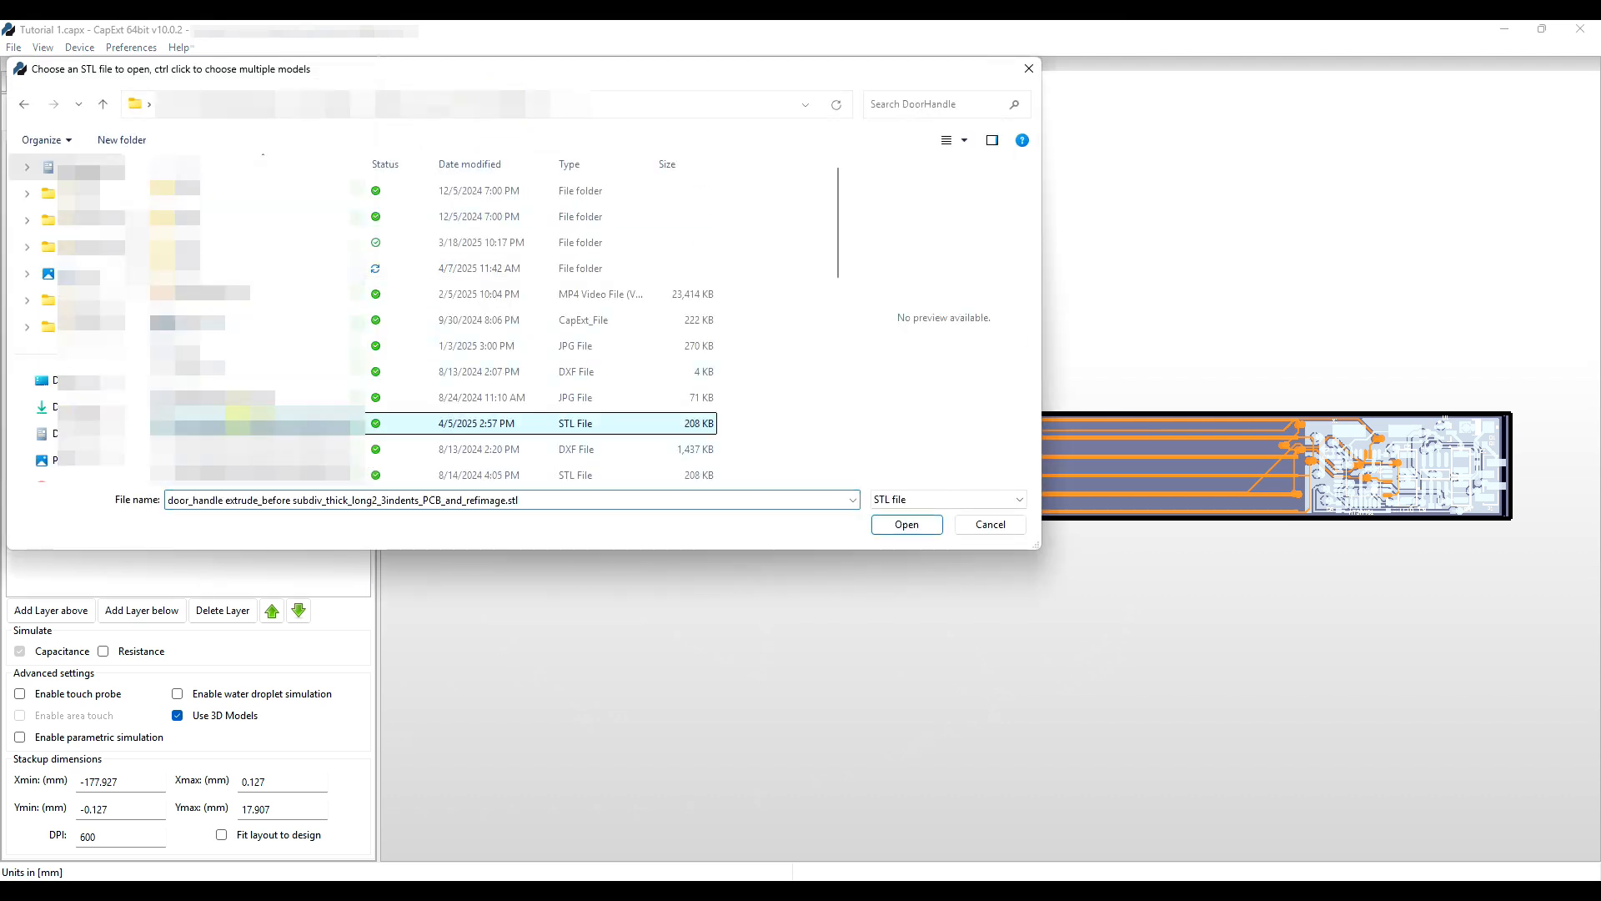
click(915, 525)
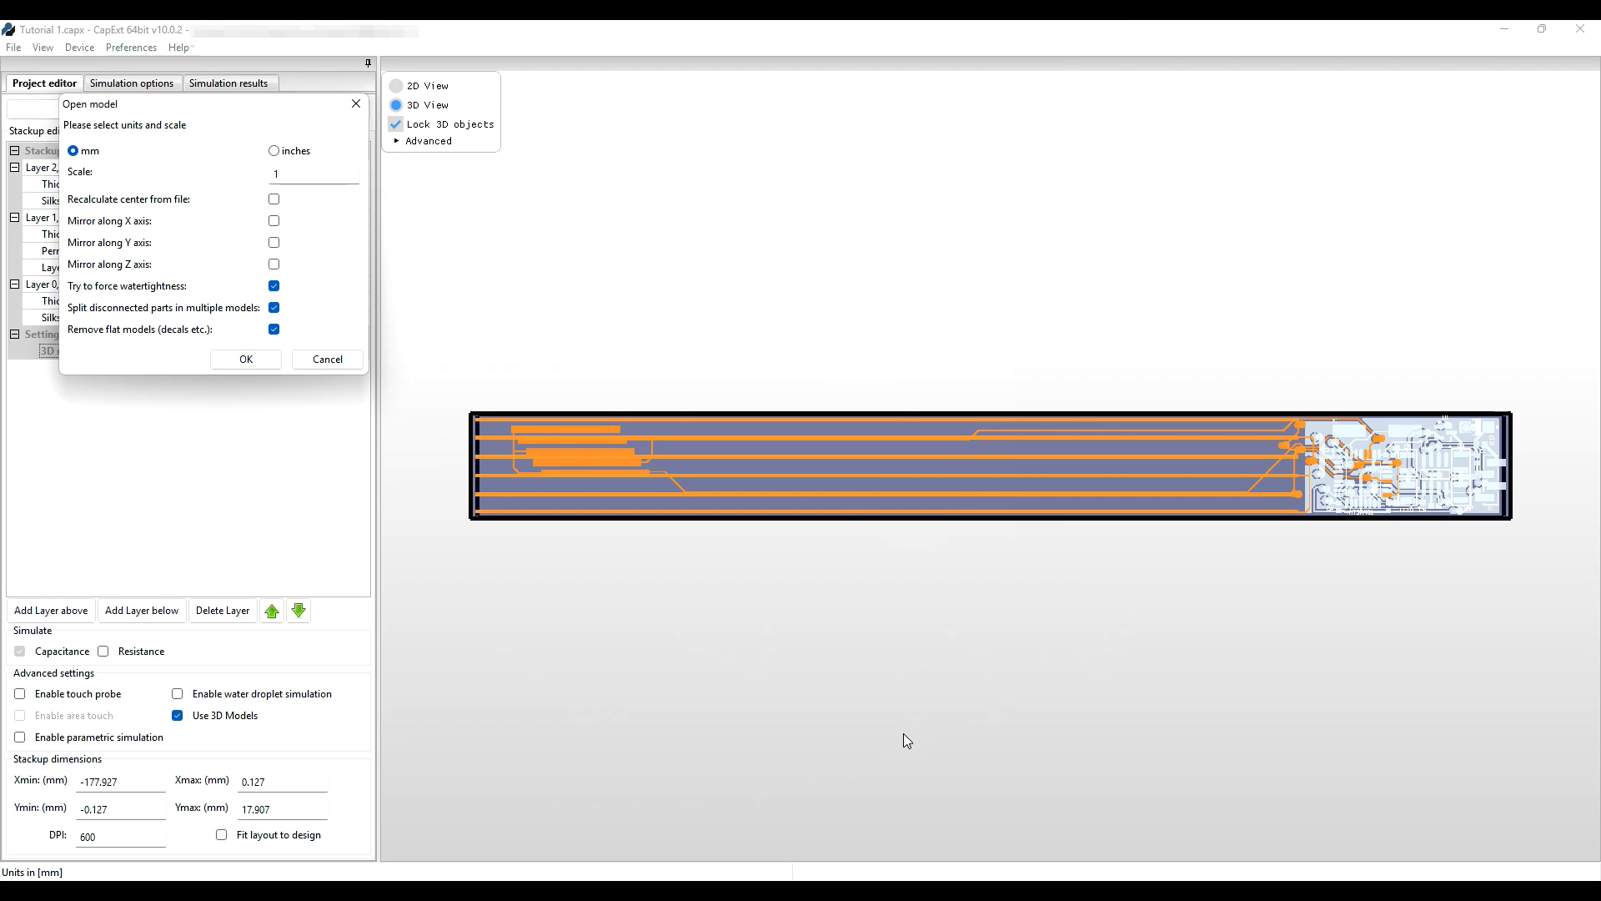
click(310, 171)
text(000)
click(243, 361)
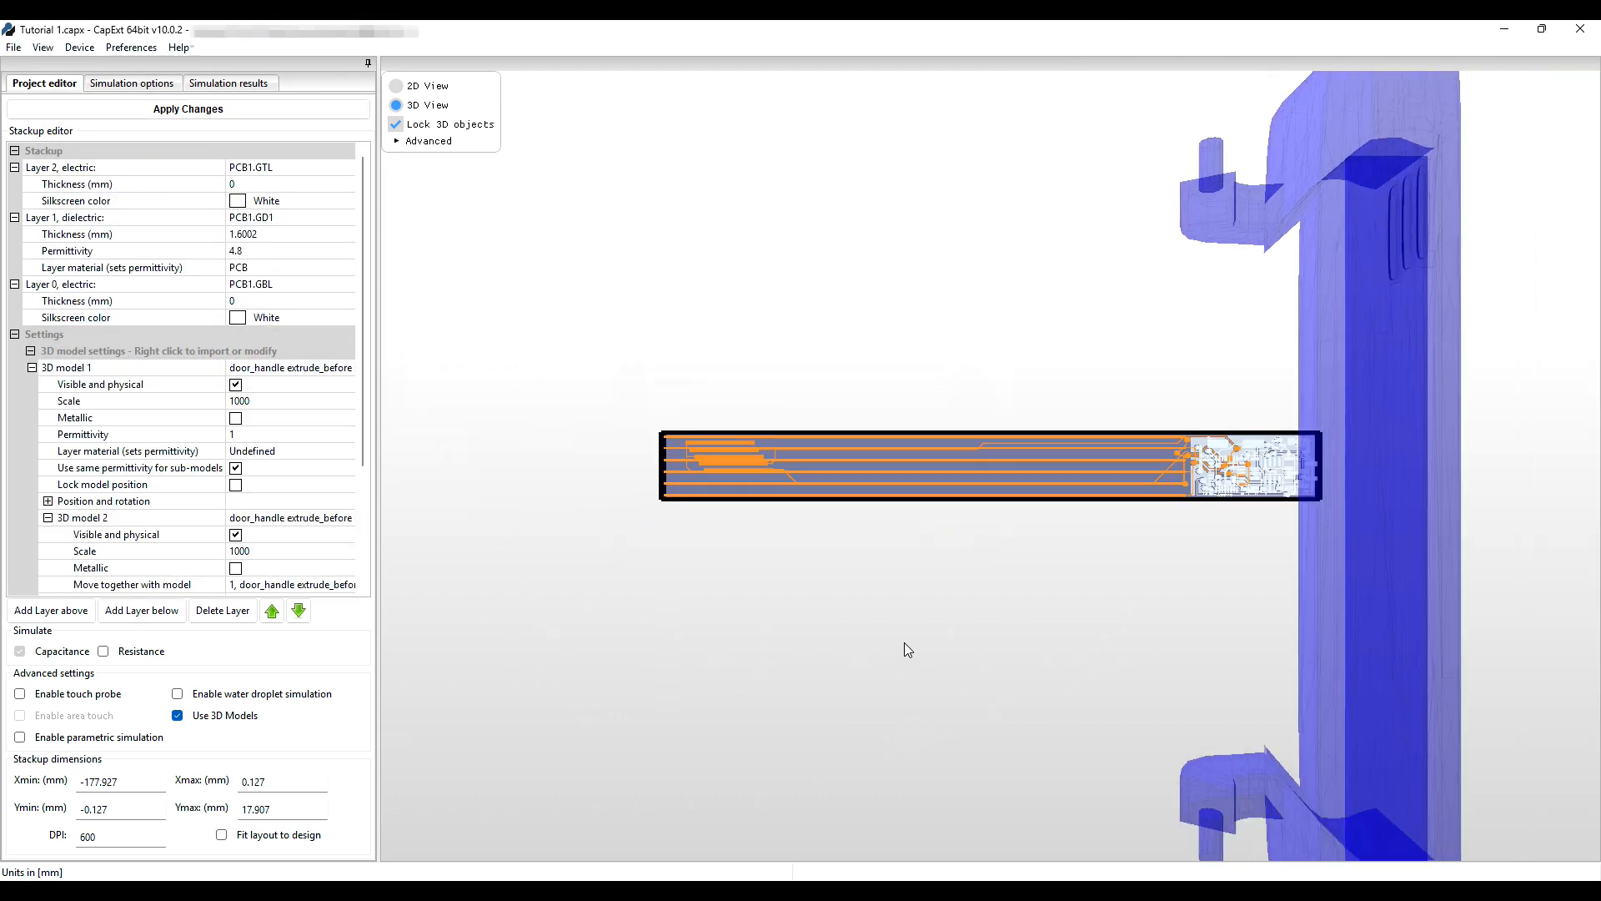
Pan and orbit the 3D view to inspect the PCB strip passing through the door-handle shell.
scroll(904, 642, down, 1)
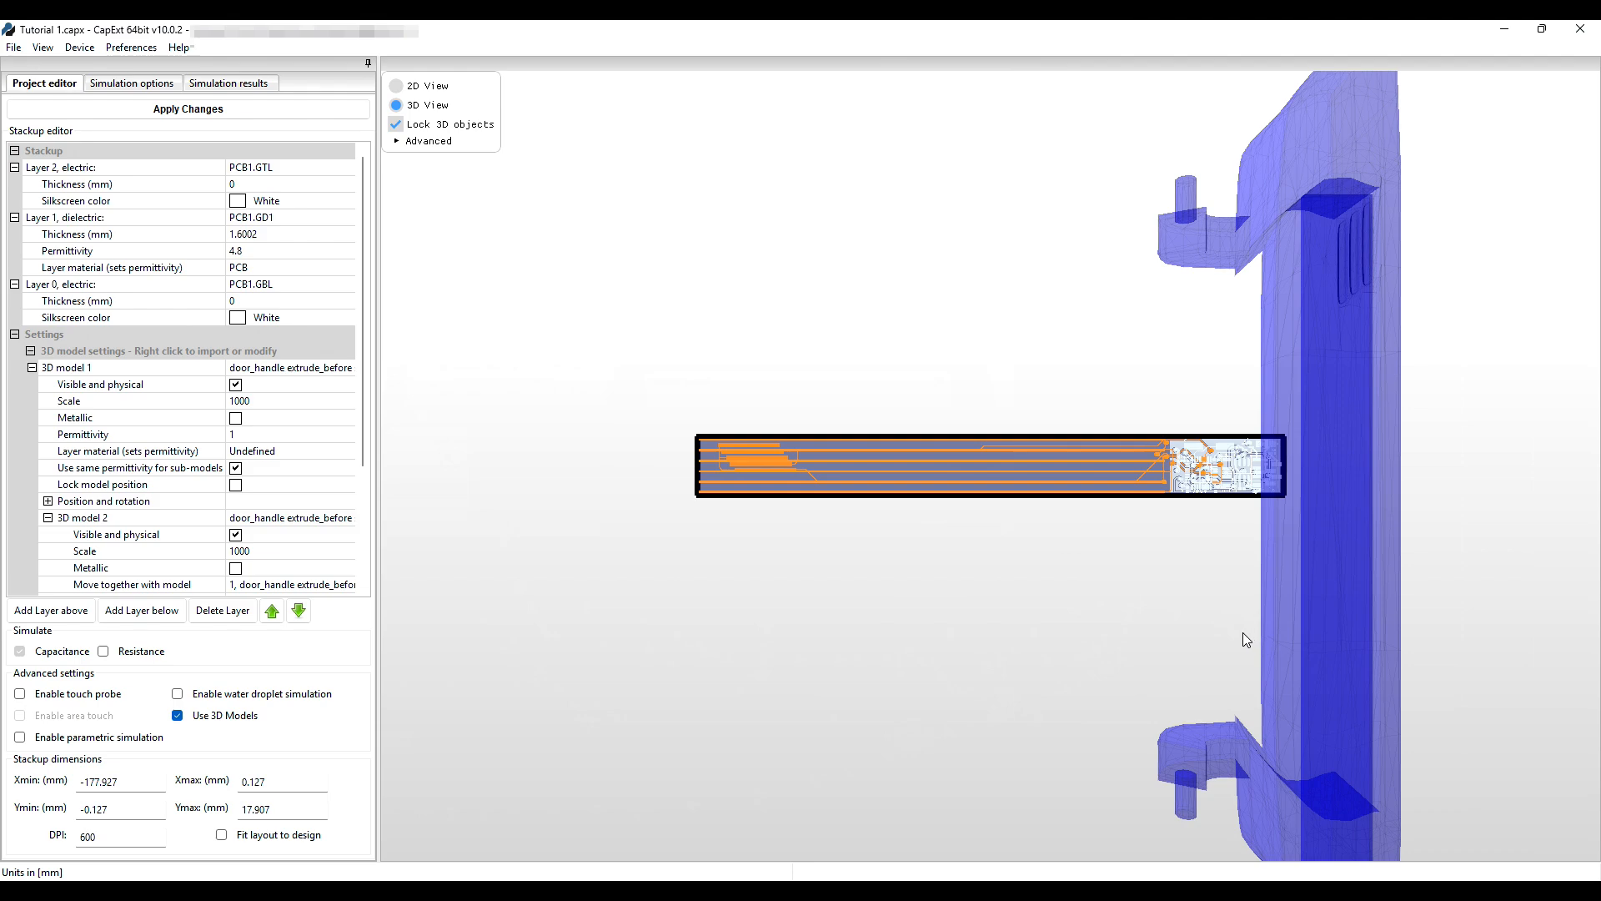
drag(1242, 632, 1131, 657)
right_drag(1133, 646, 1491, 572)
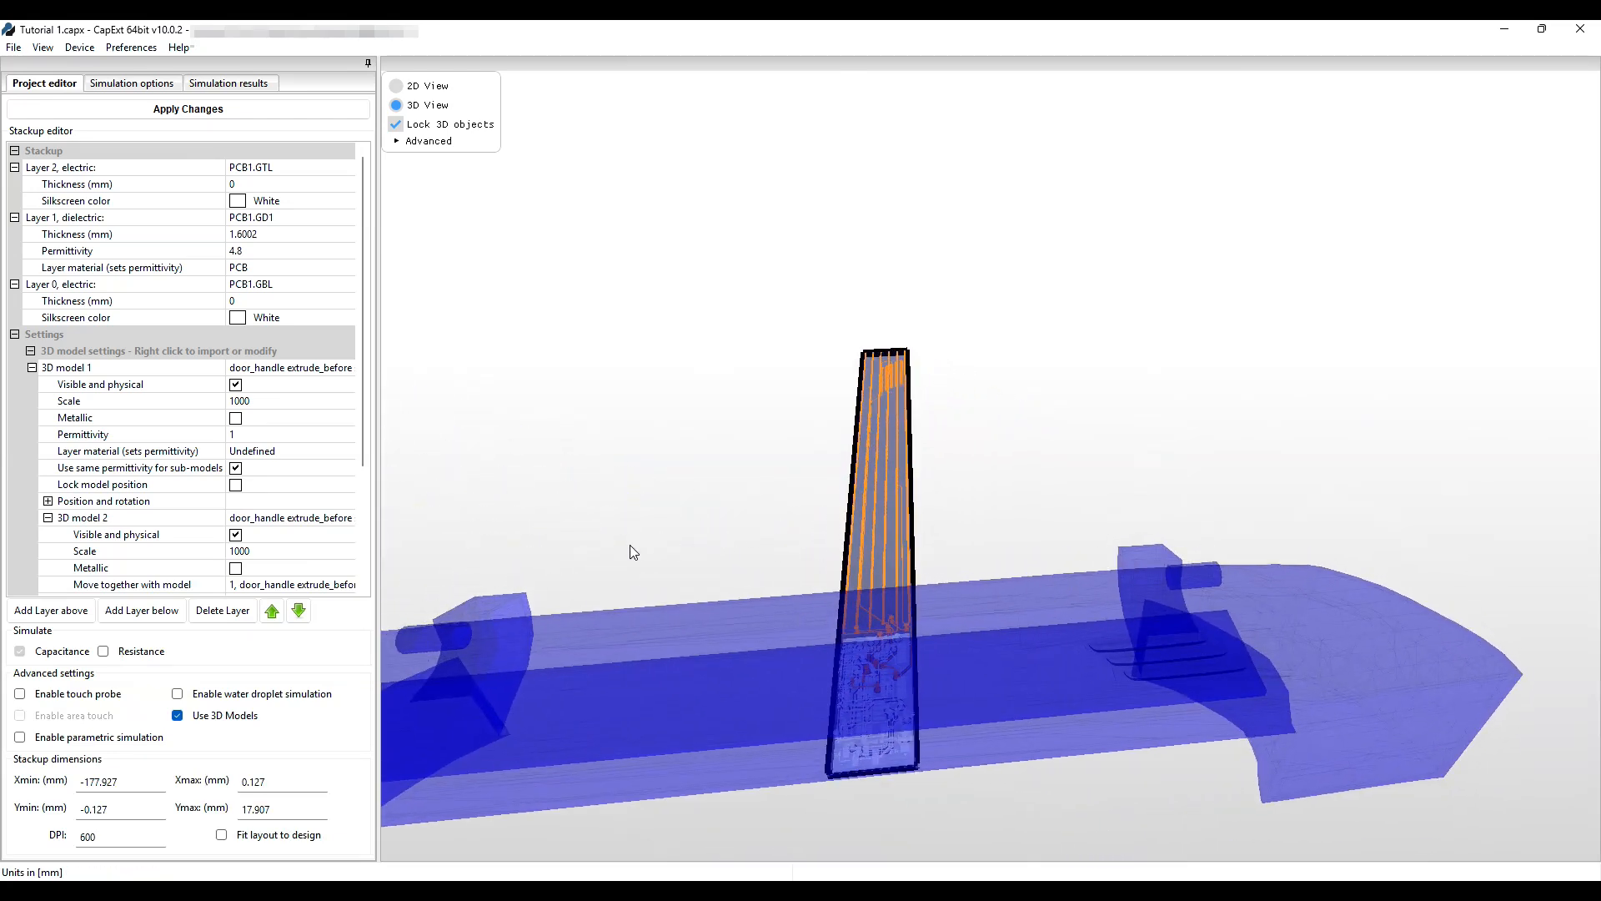
drag(587, 550, 698, 415)
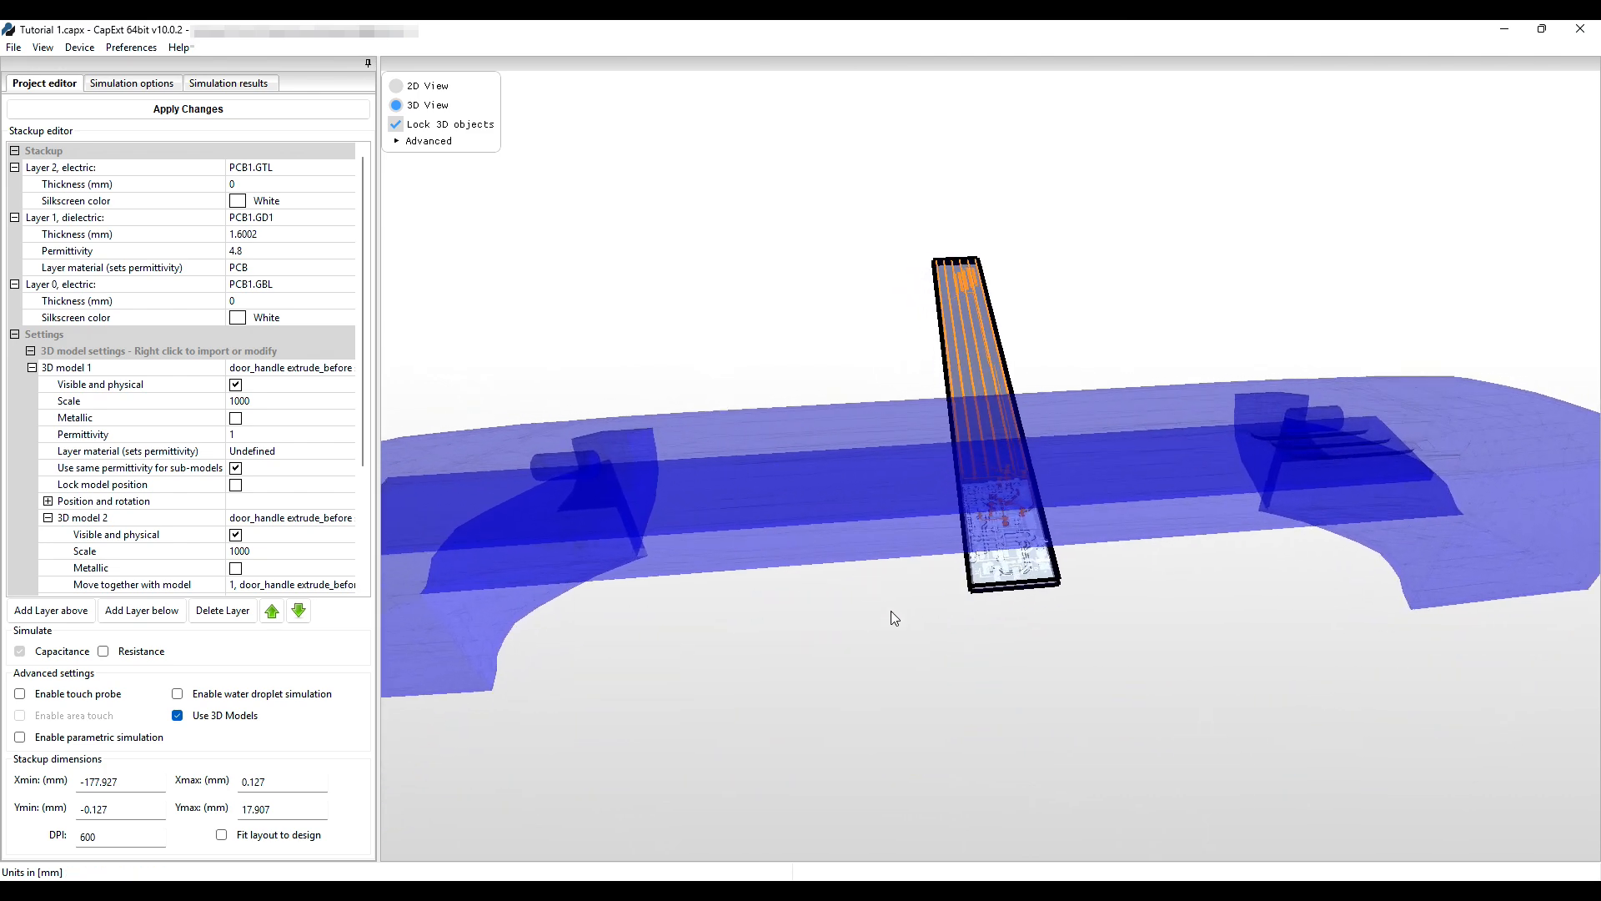
drag(947, 635, 940, 661)
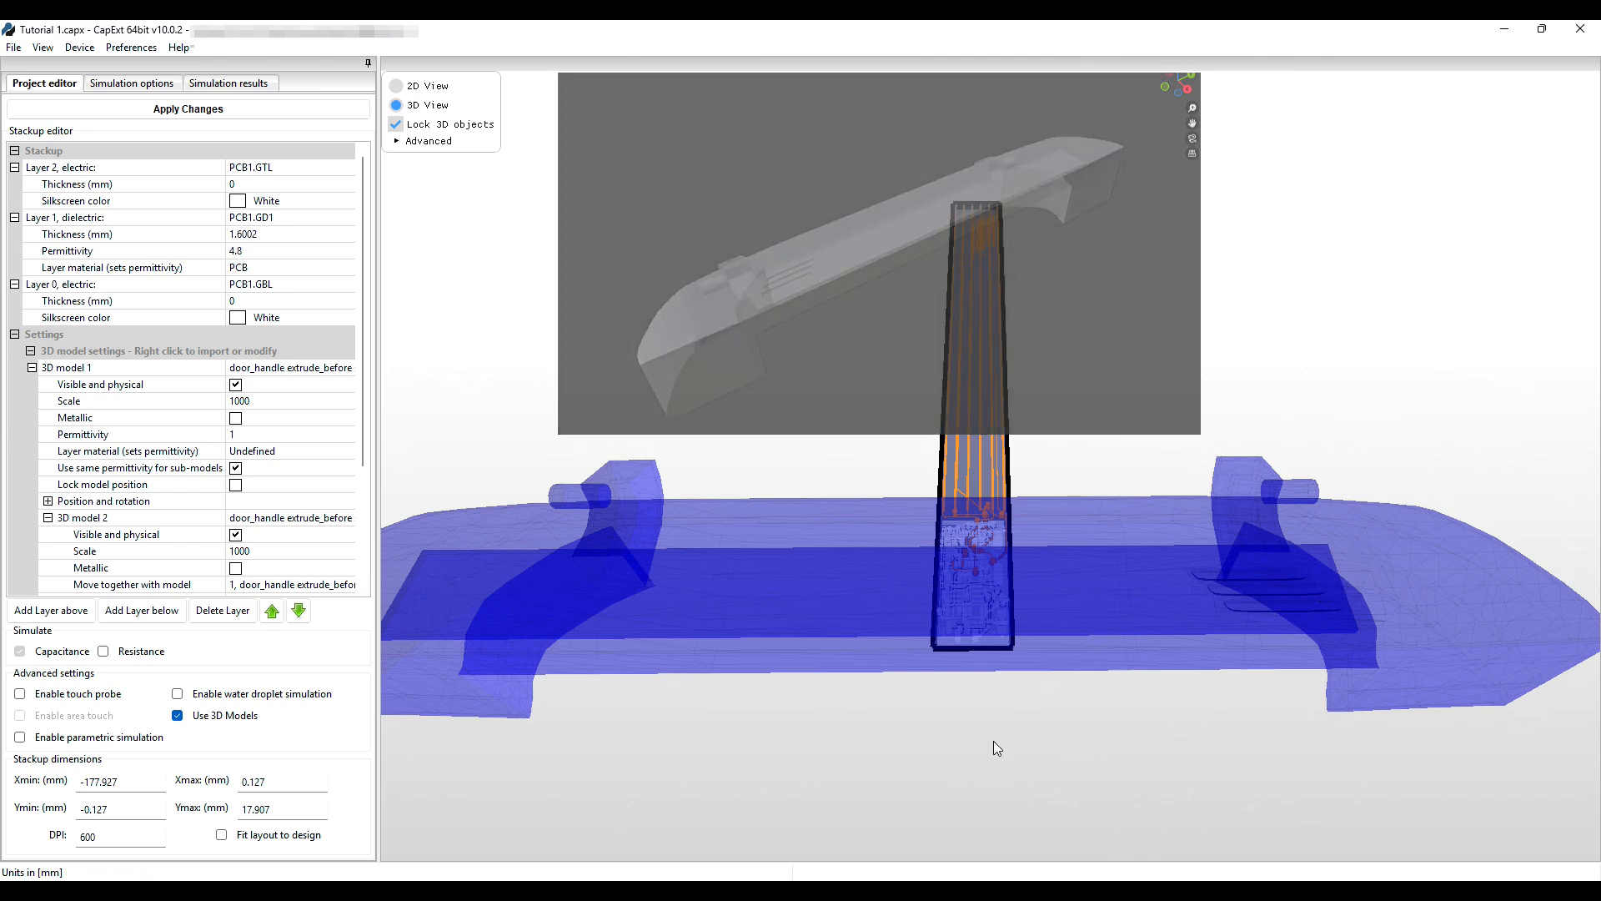
drag(799, 677, 684, 459)
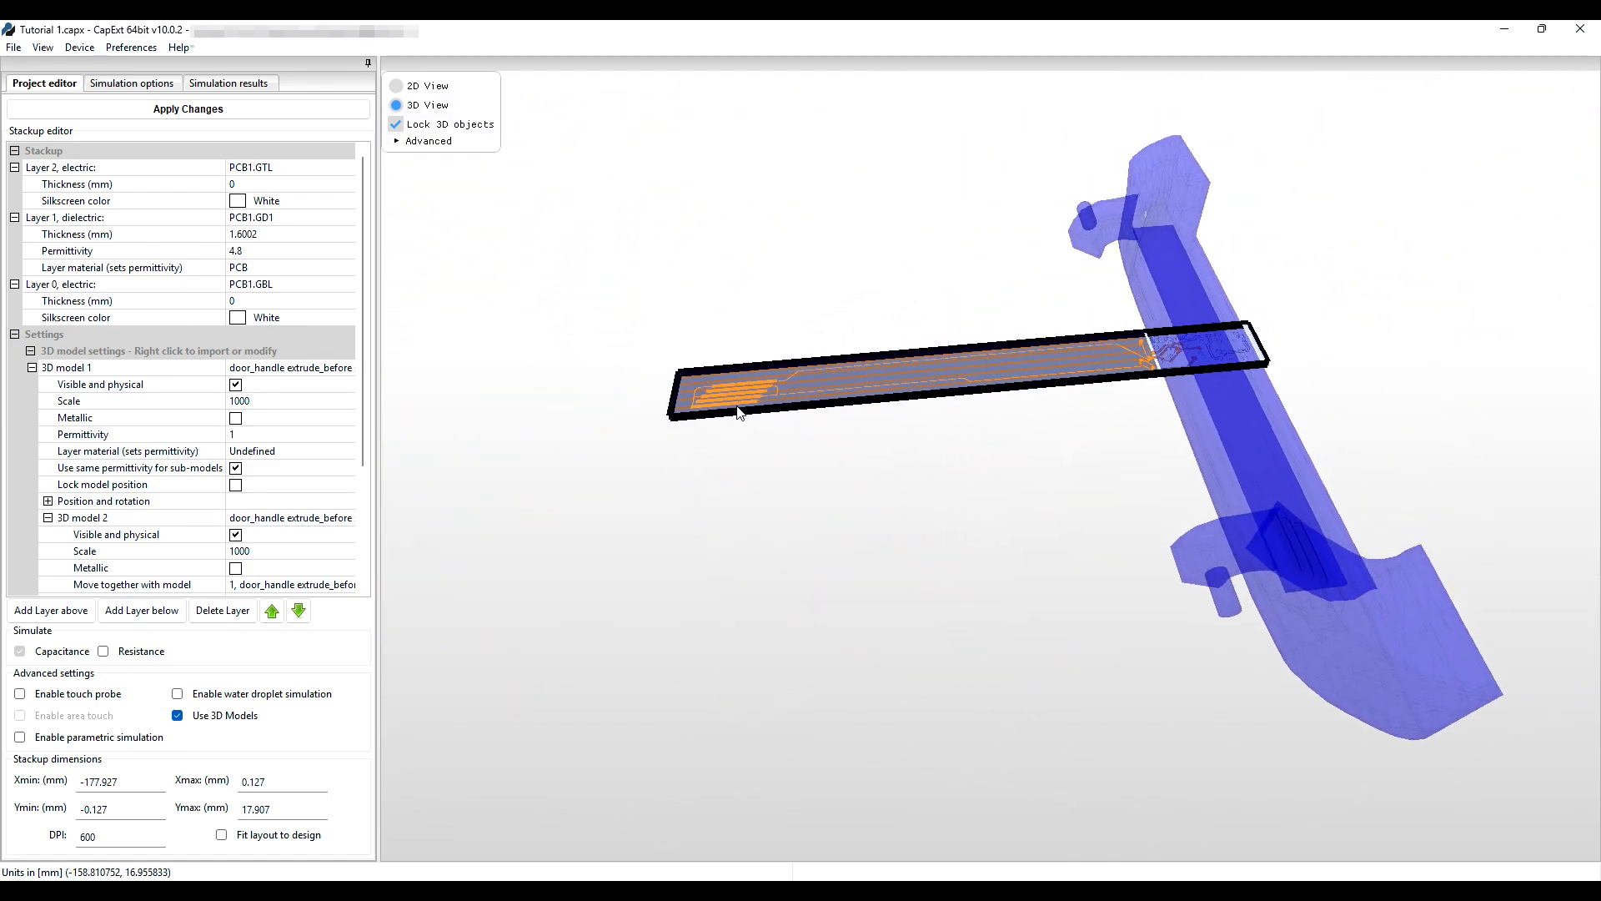
mouse_move(858, 180)
mouse_down()
mouse_move(831, 189)
mouse_move(837, 204)
mouse_up()
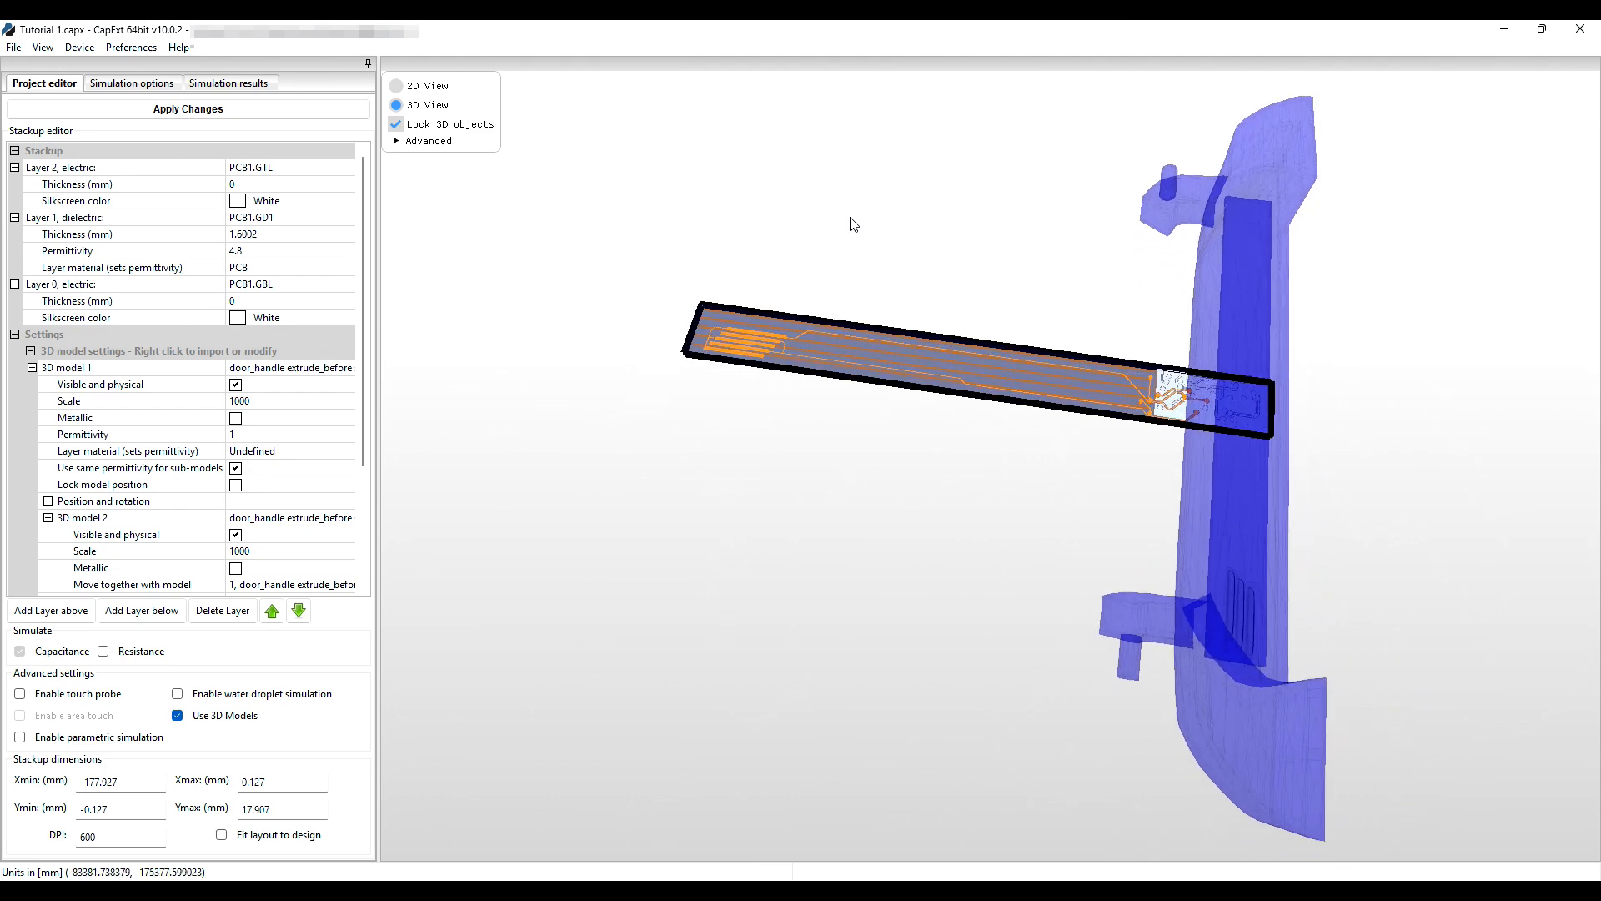
drag(925, 179, 815, 403)
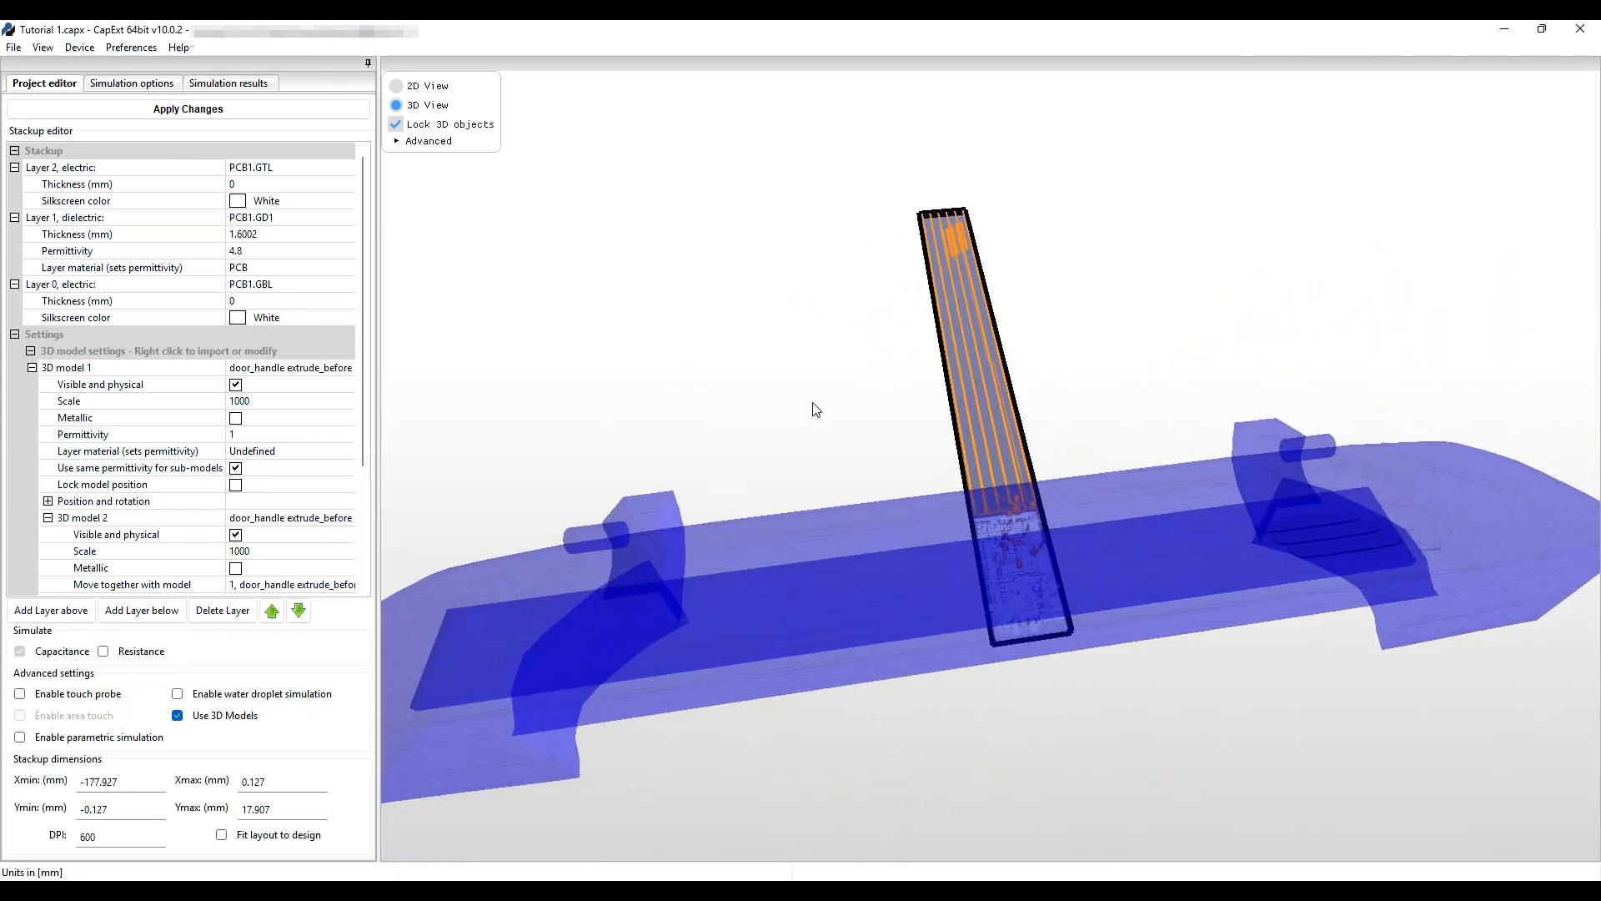
Turn on Show X, Y and Z axis under Advanced and orbit to a new angle.
click(396, 143)
click(413, 157)
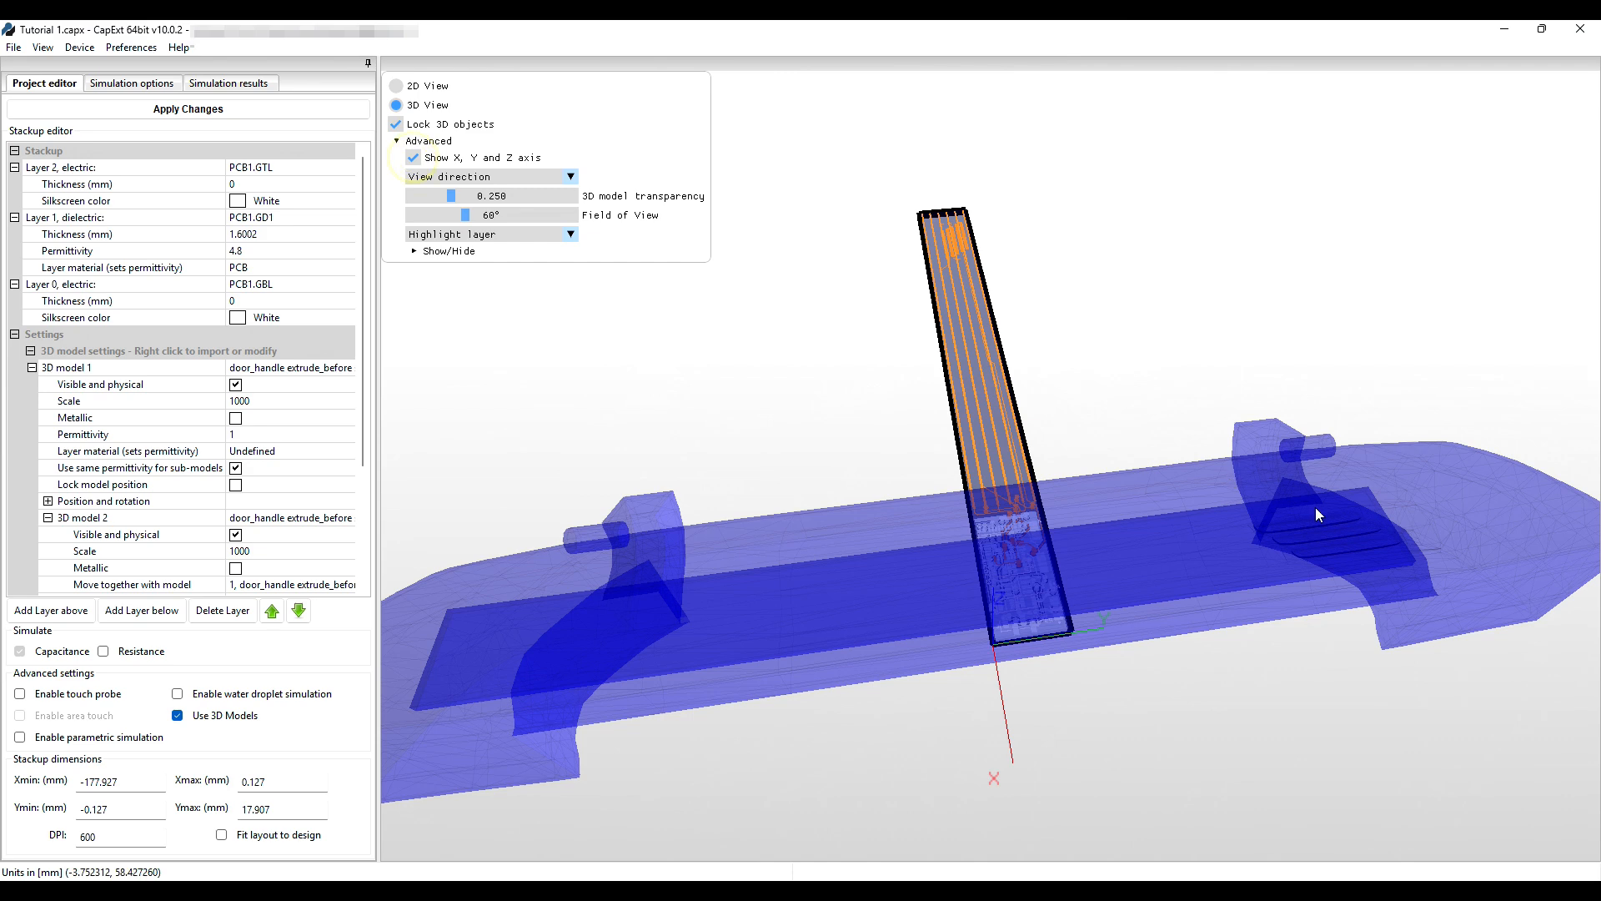
drag(1315, 507, 1214, 642)
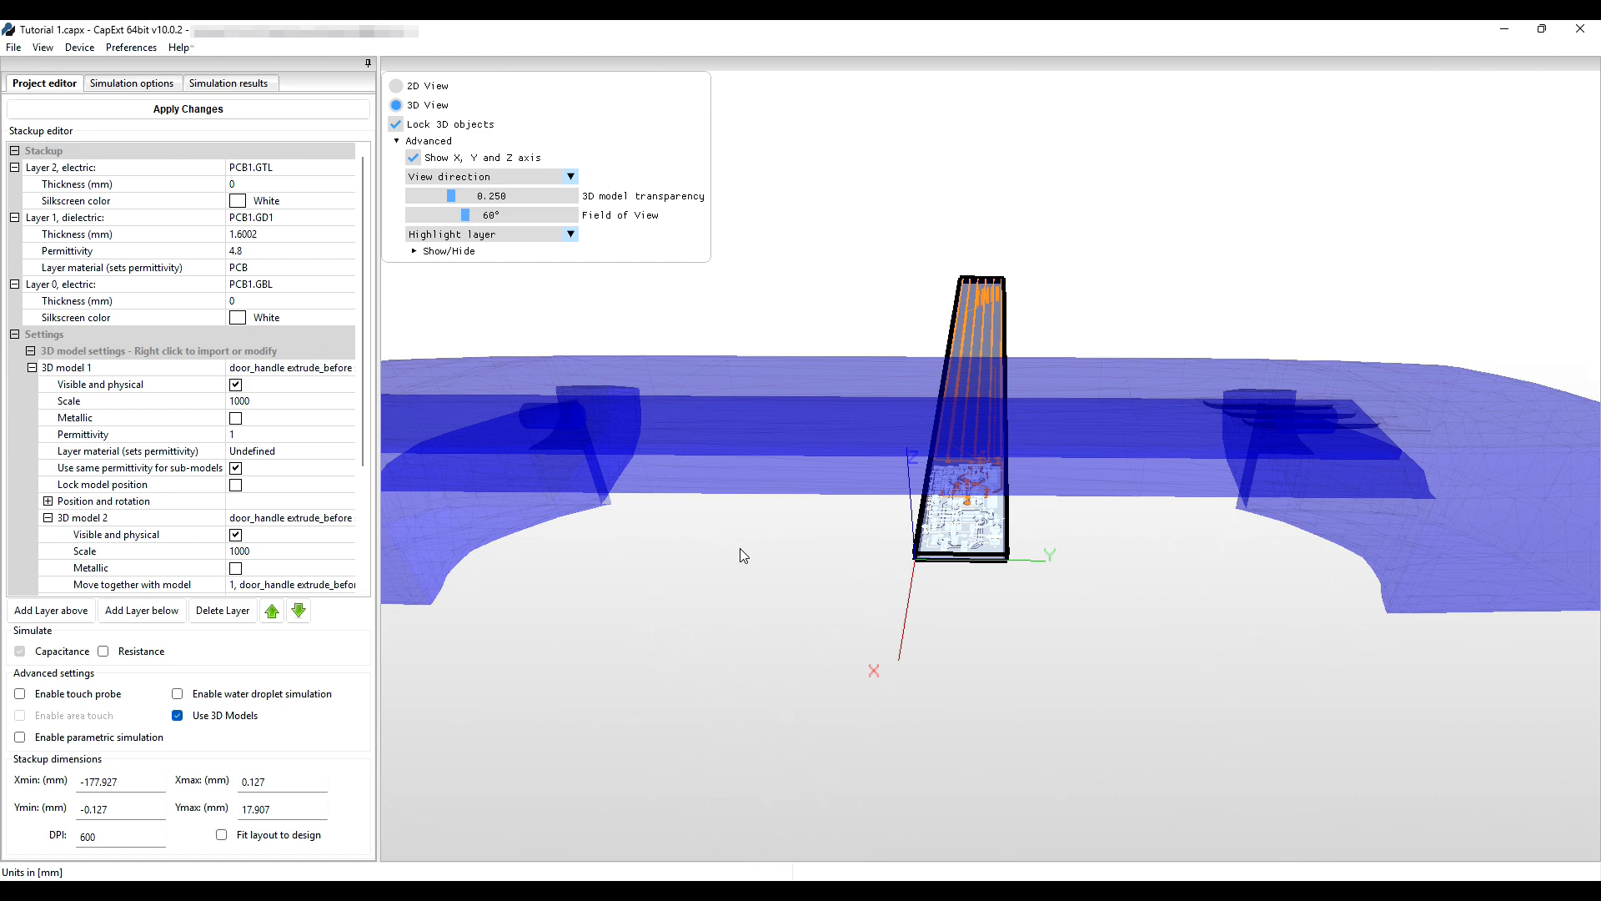
click(14, 47)
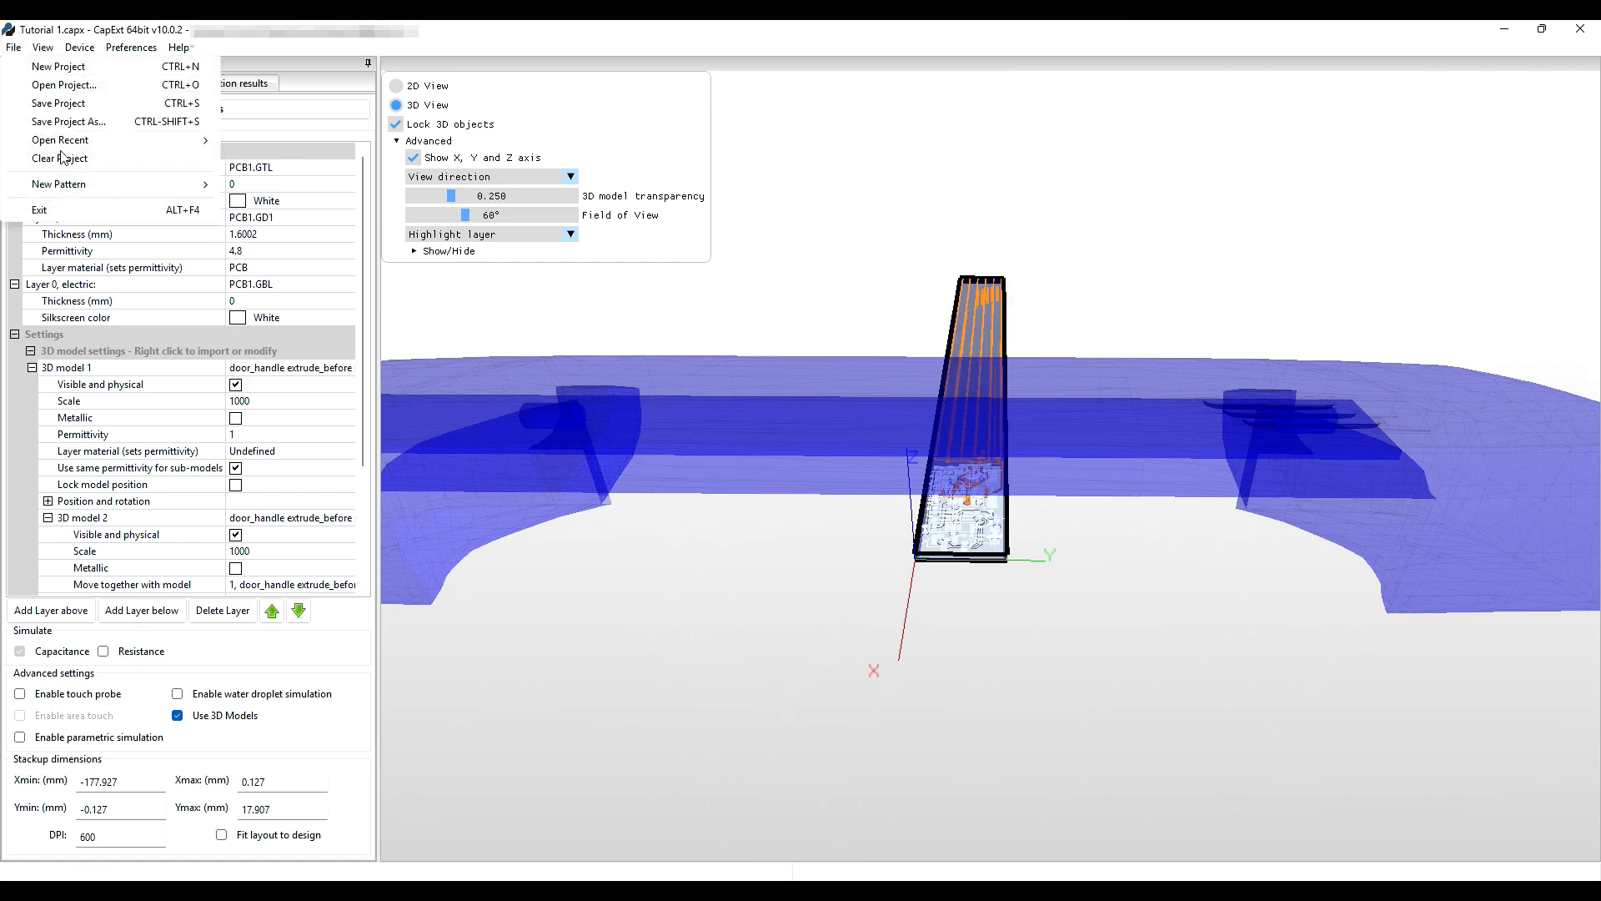
Reopen Tutorial 1.capx from recent projects, discarding the unsaved door-handle import.
mouse_move(58, 142)
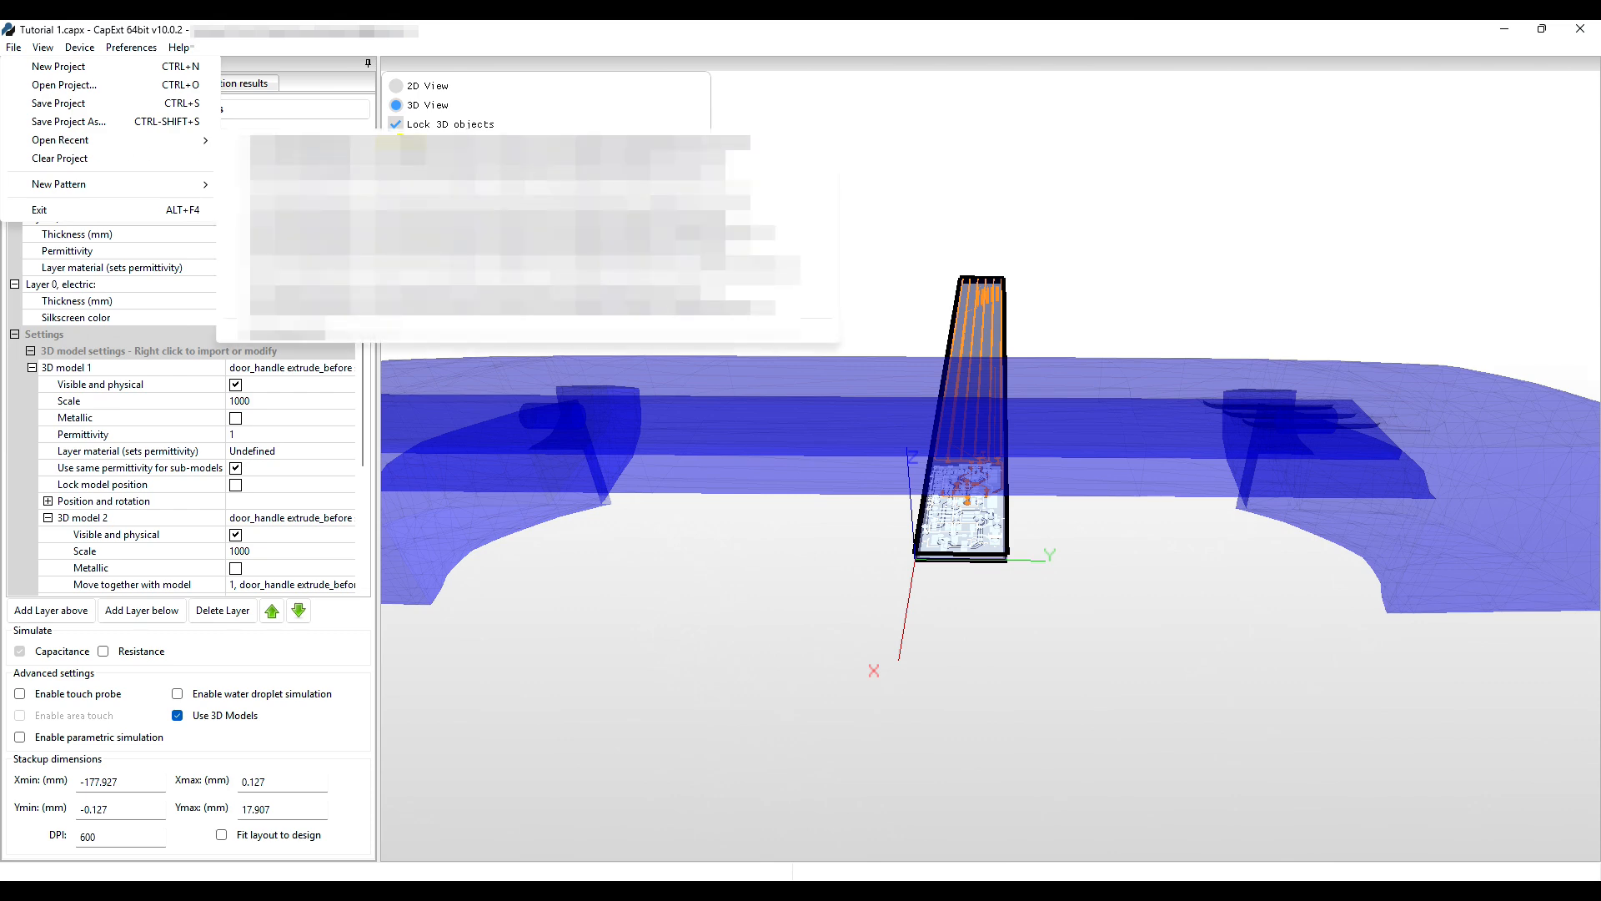
click(400, 143)
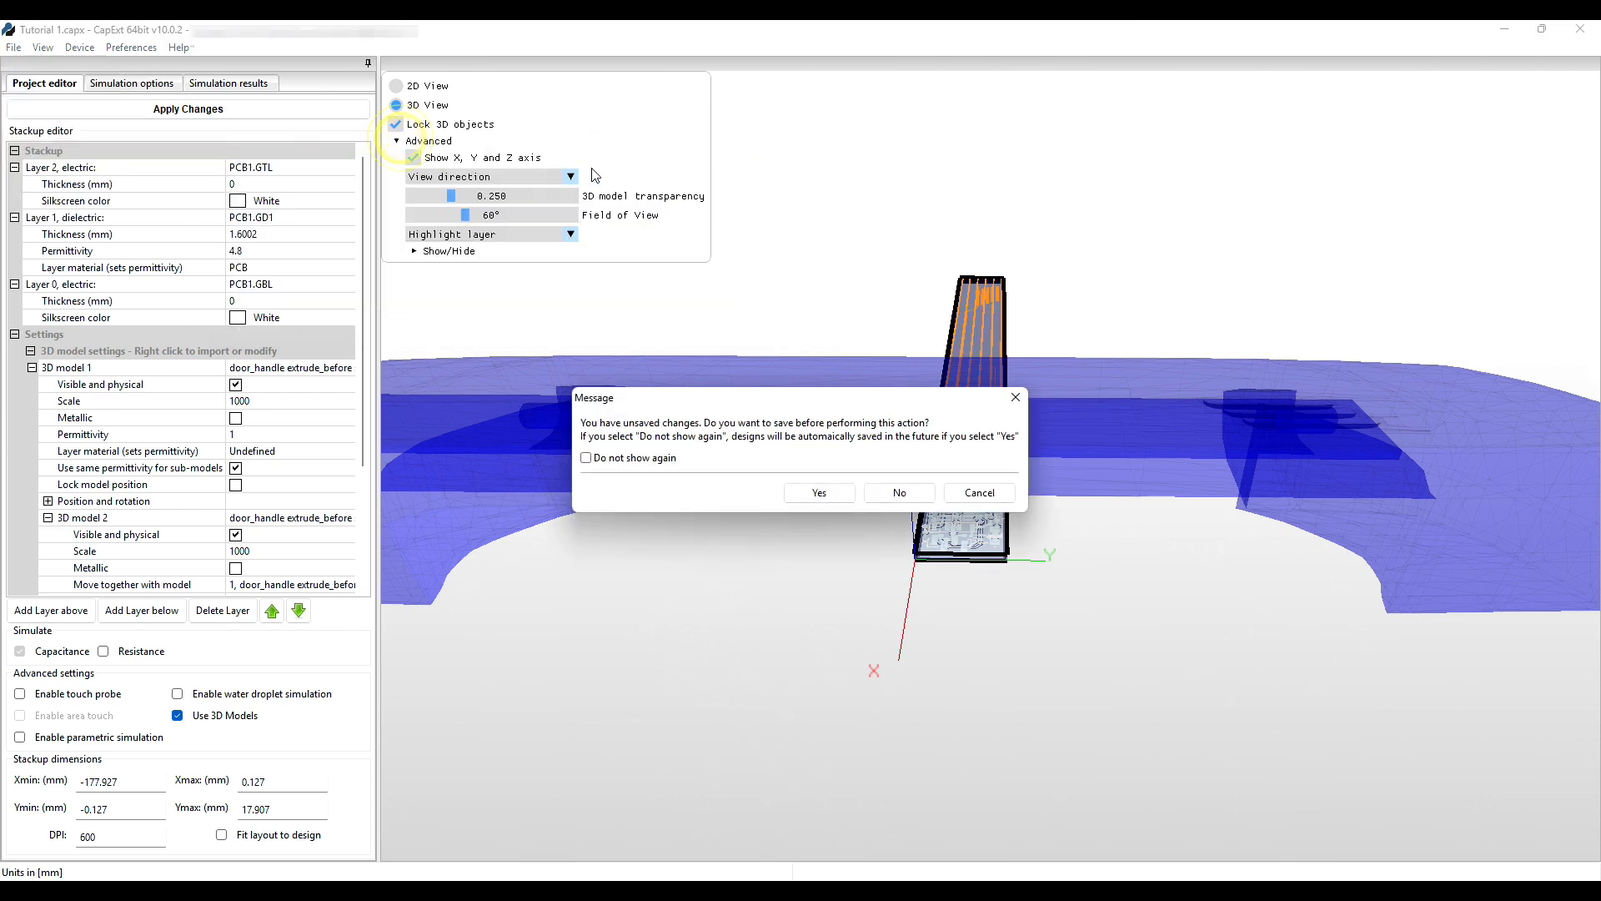
click(892, 494)
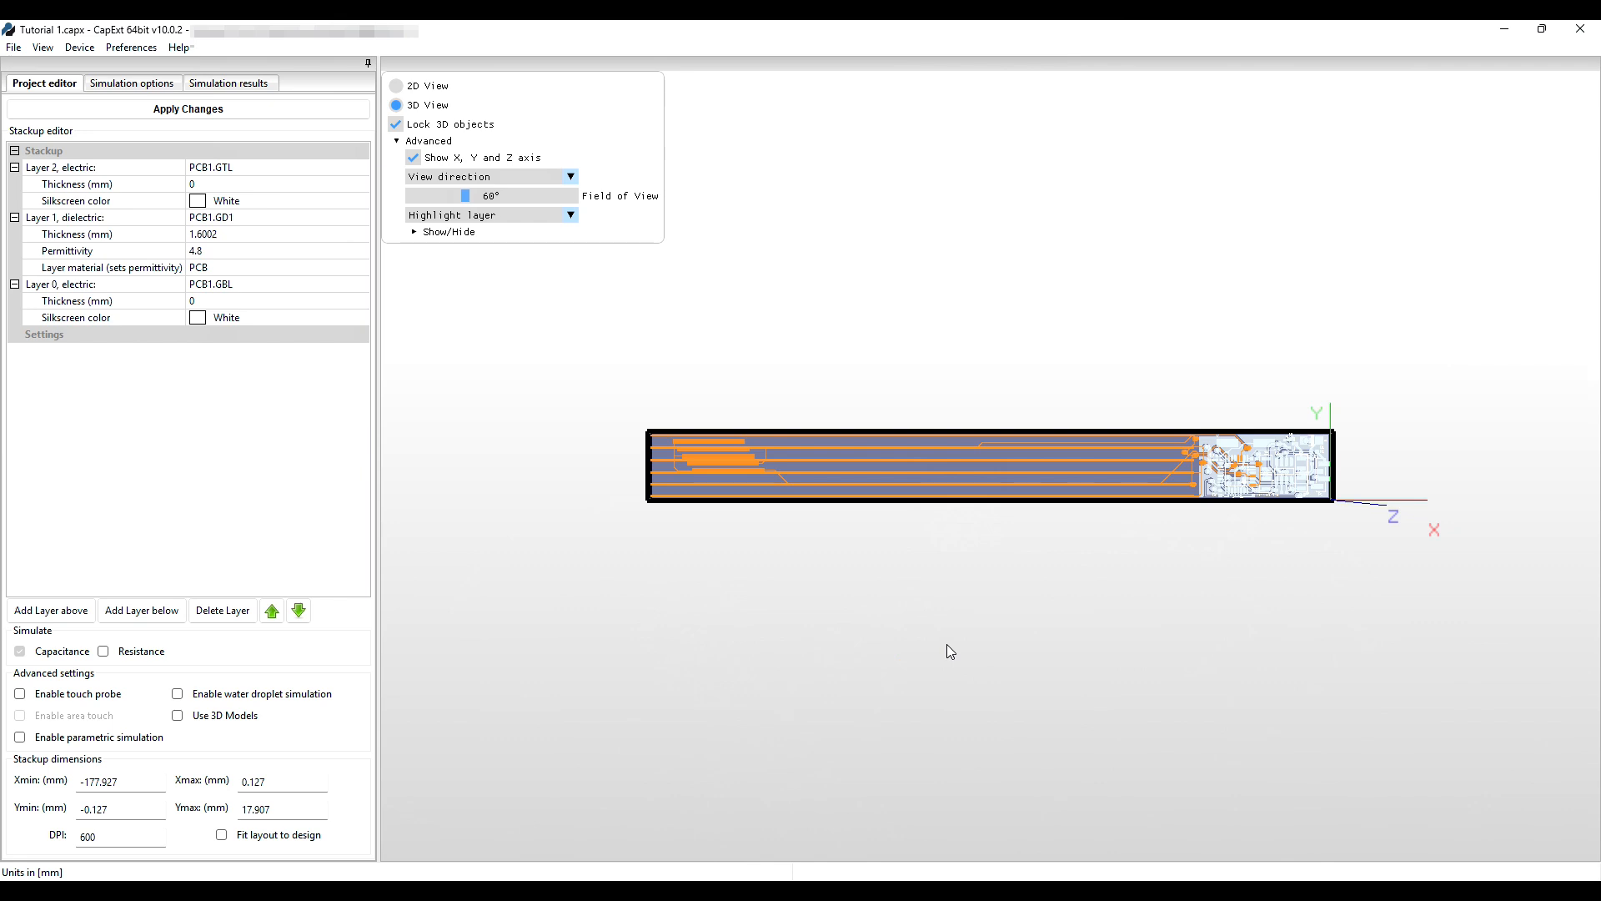
Enable 3D models and re-import the door_handle STL at scale 1000, mirrored along the Y axis.
click(177, 715)
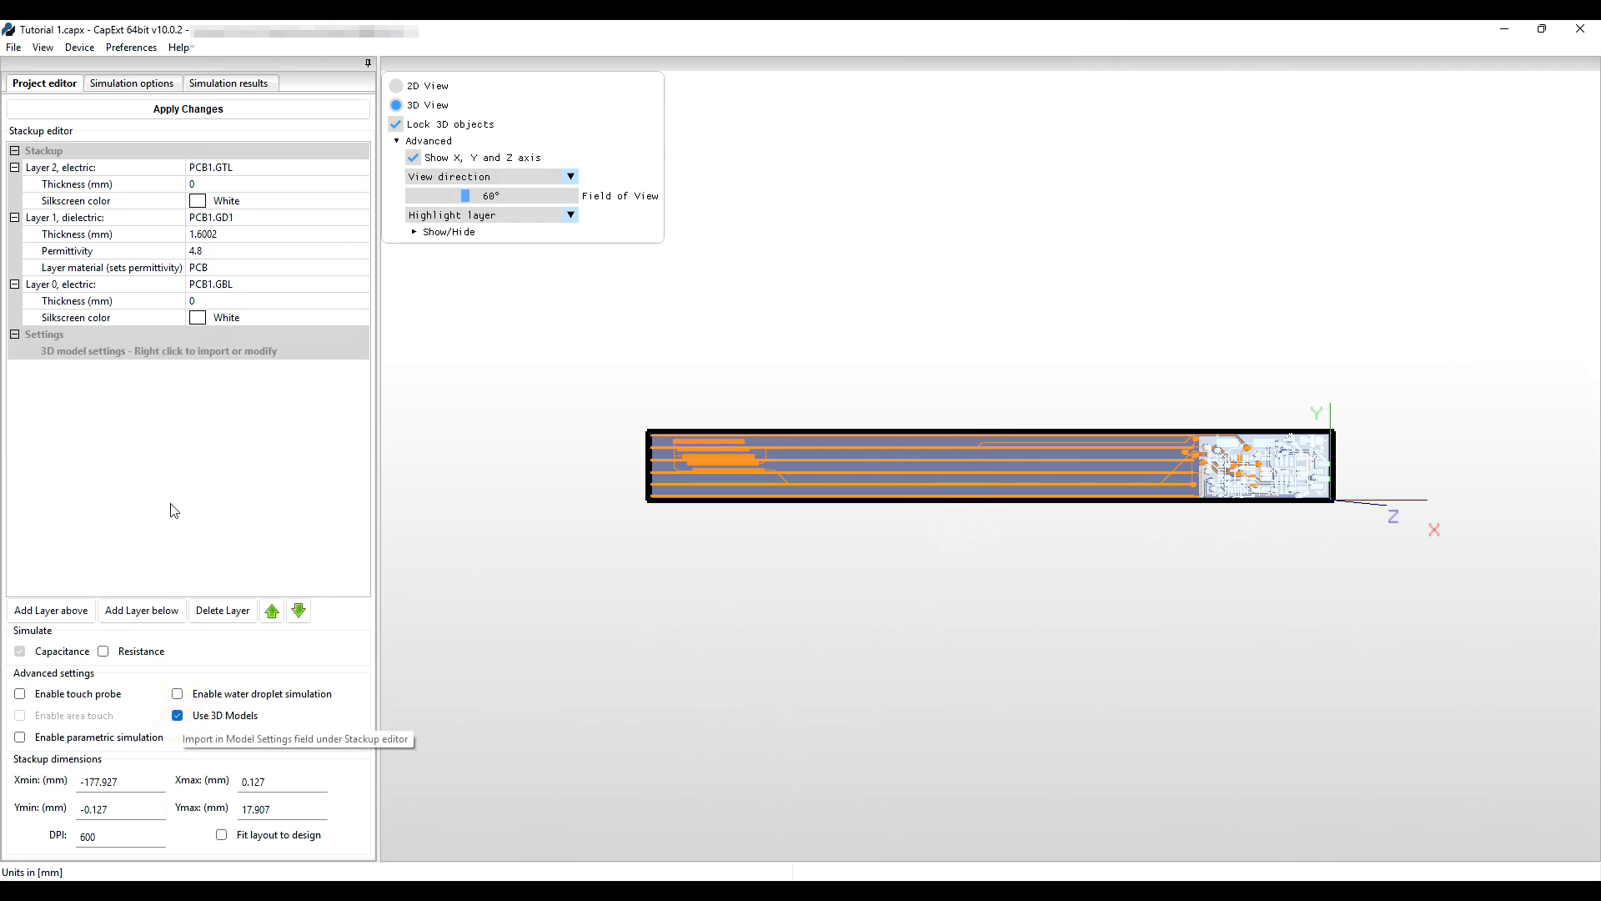
right_click(245, 347)
click(247, 357)
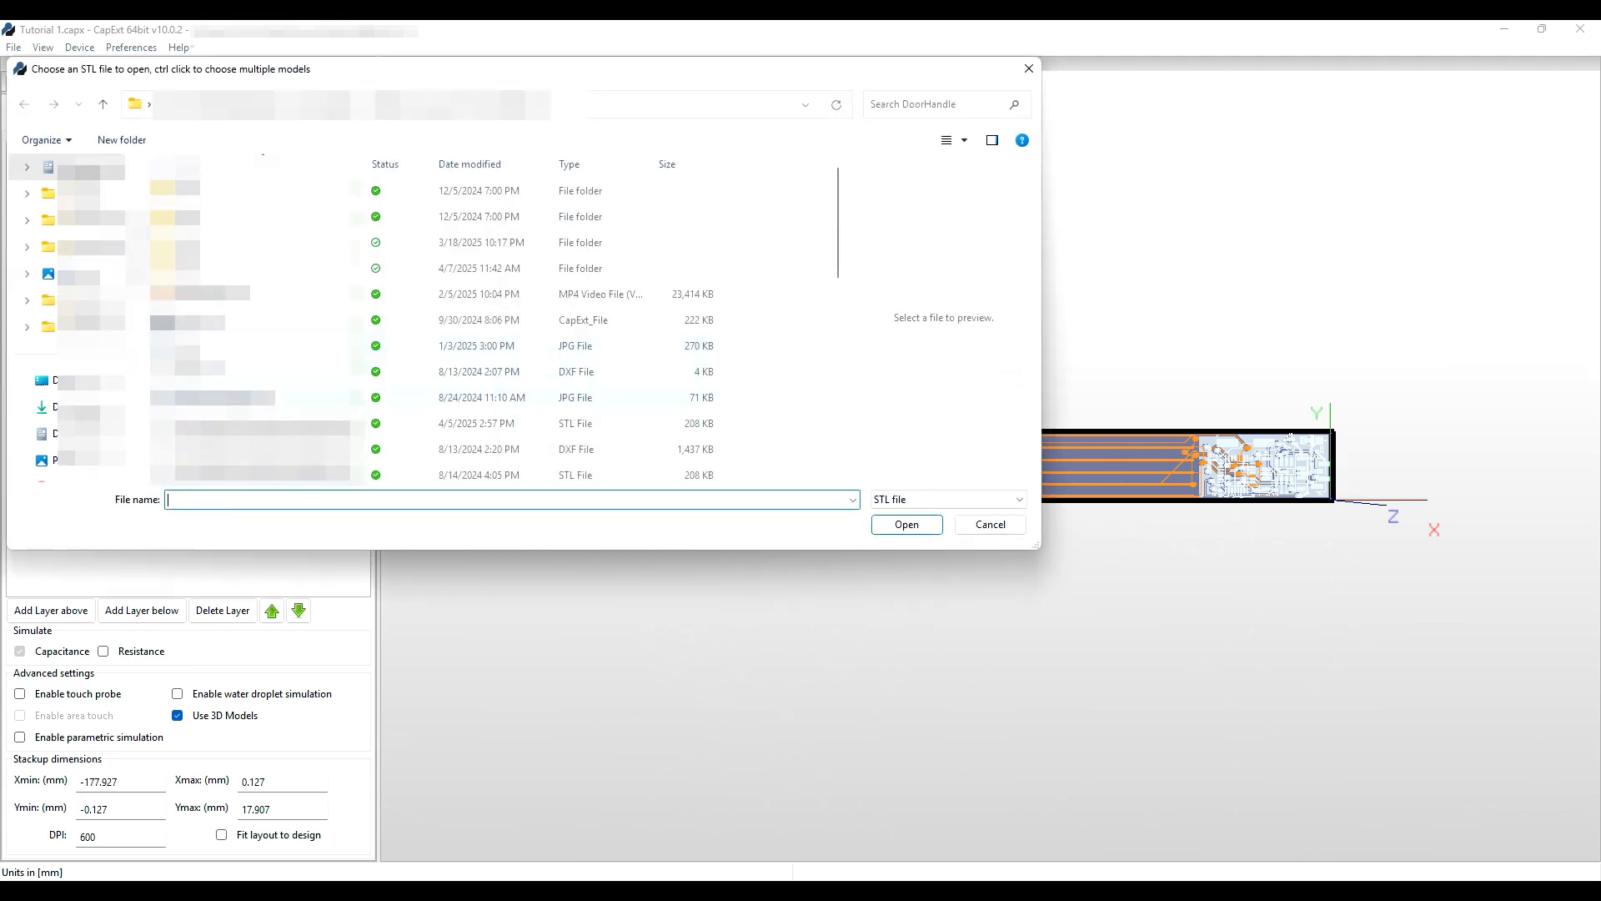
click(237, 425)
click(907, 523)
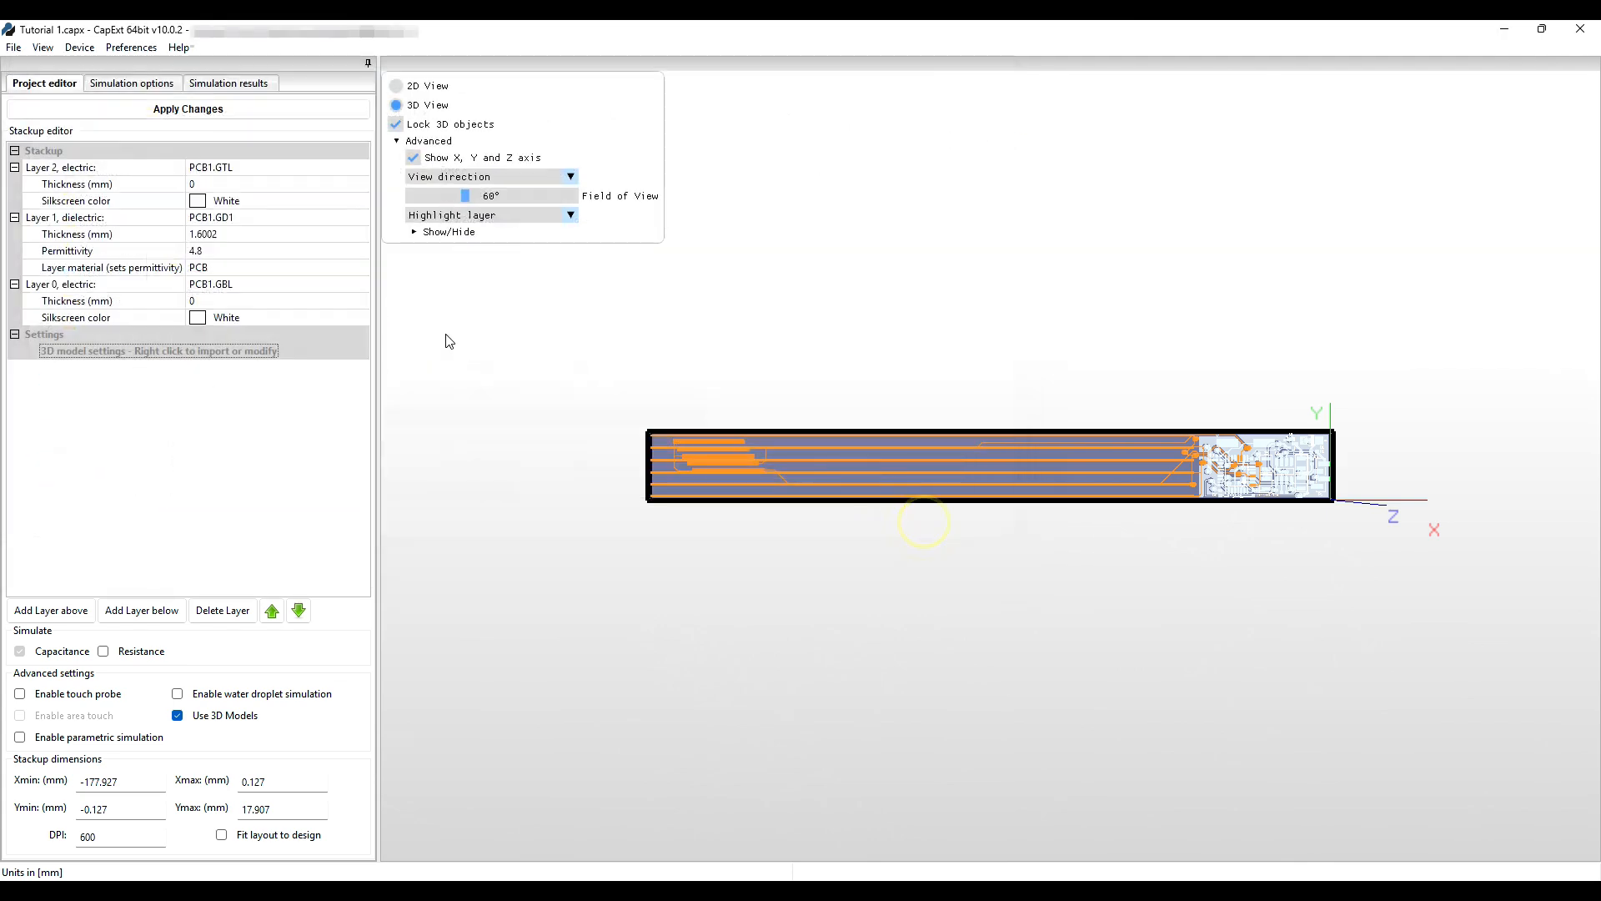
click(317, 171)
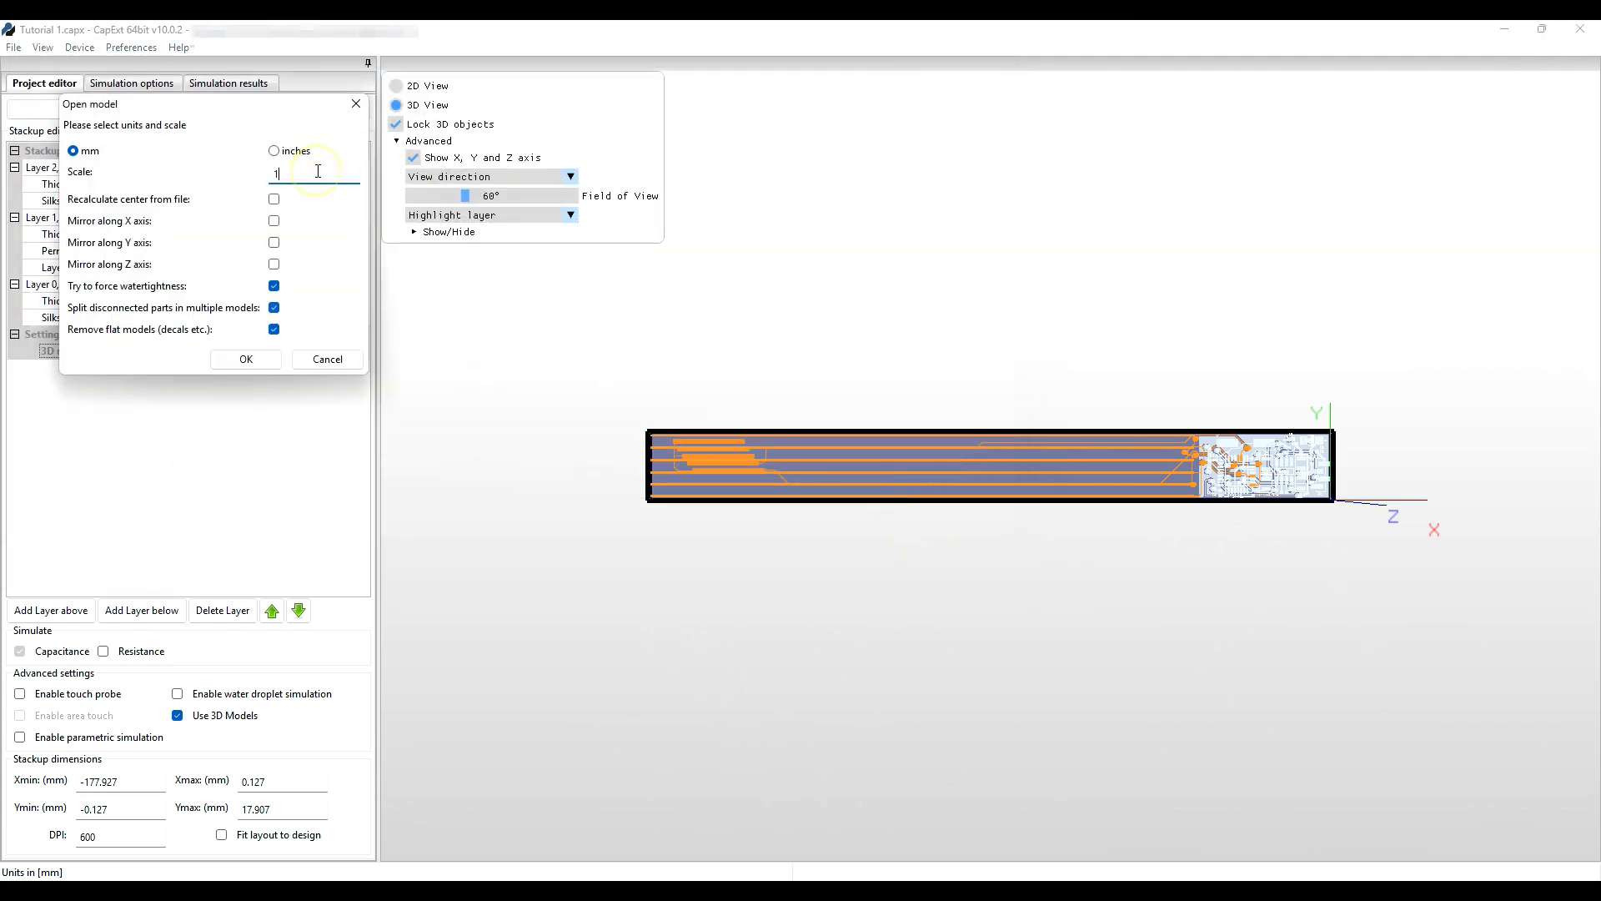
text(000)
click(275, 242)
click(247, 359)
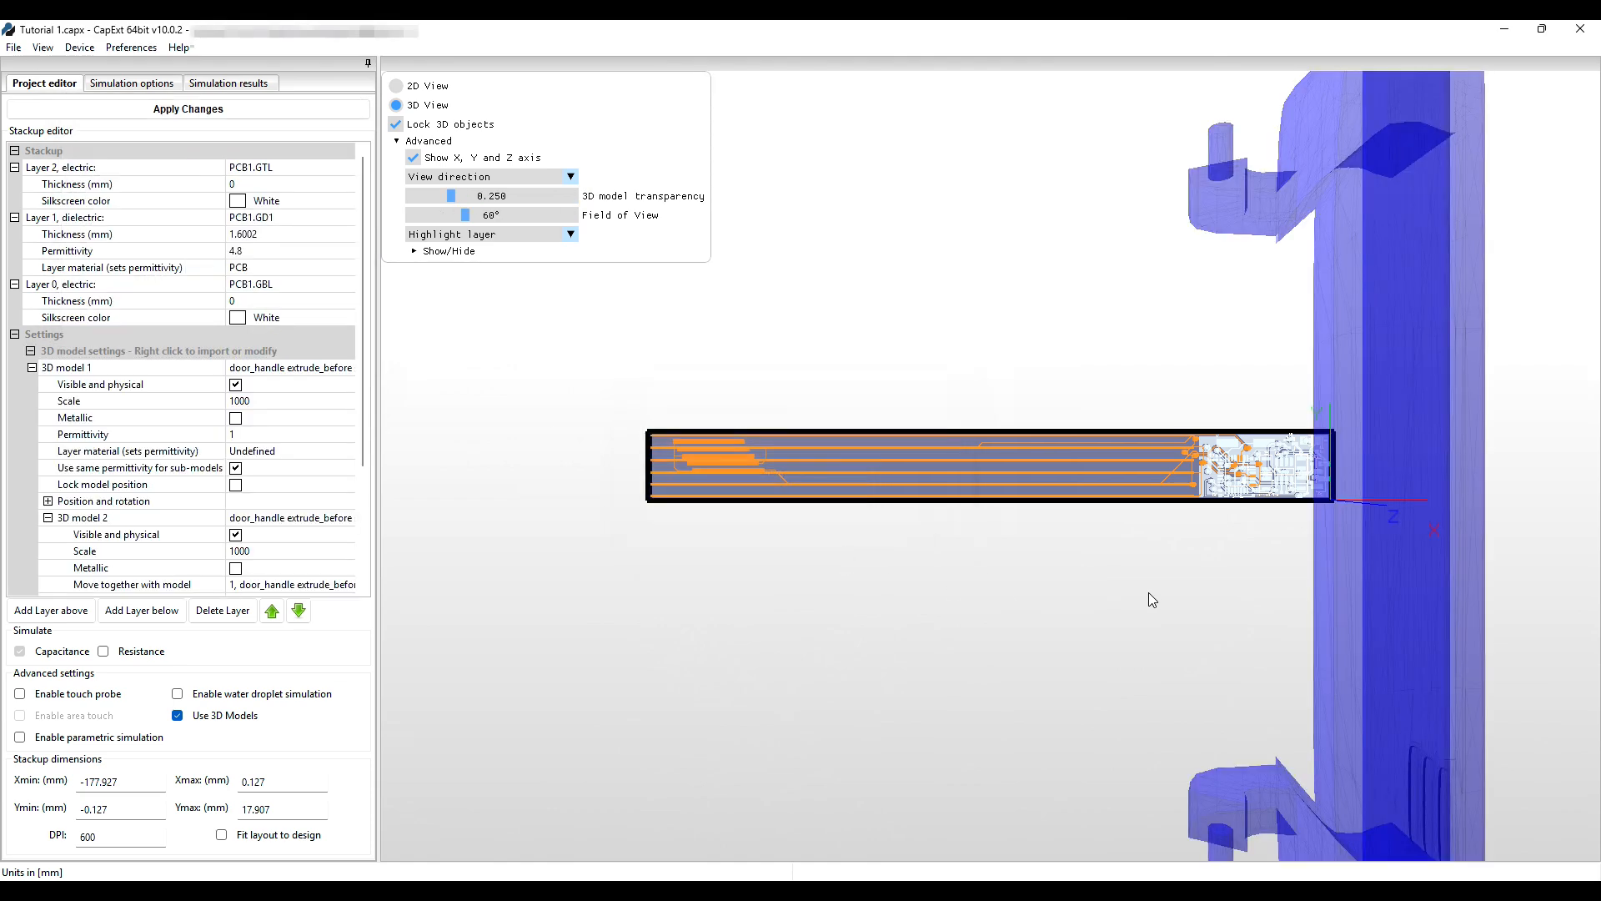
Orbit to a front view of board and handle, then scroll the stackup to 3D models 1–4.
drag(1199, 611, 1074, 546)
scroll(849, 567, up, 2)
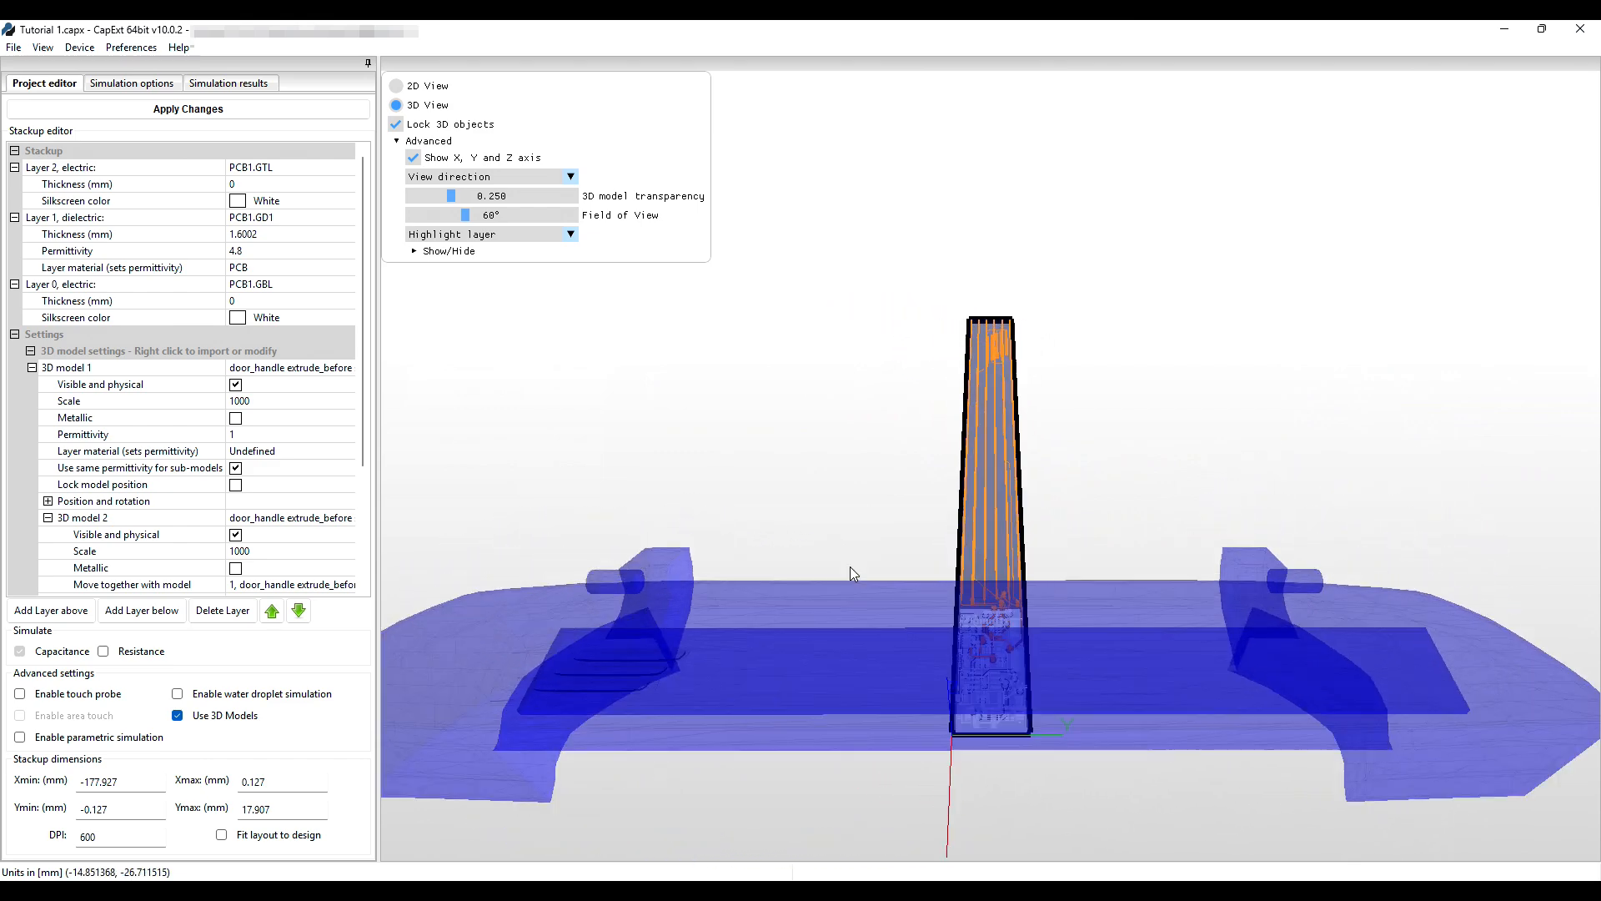
scroll(862, 577, down, 1)
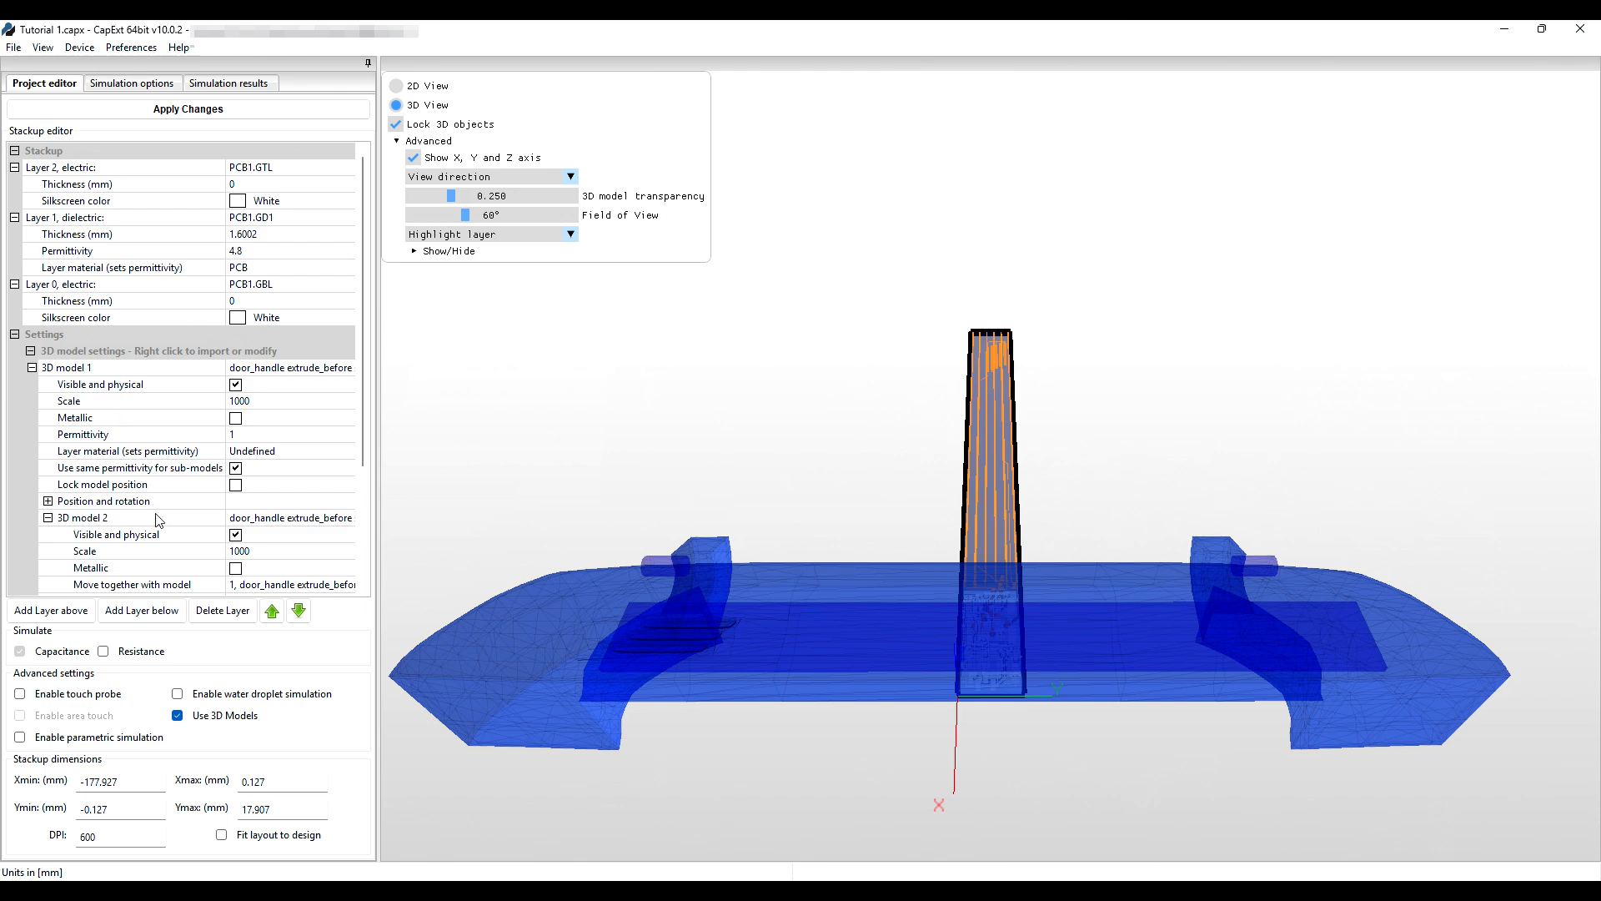
scroll(159, 519, down, 1)
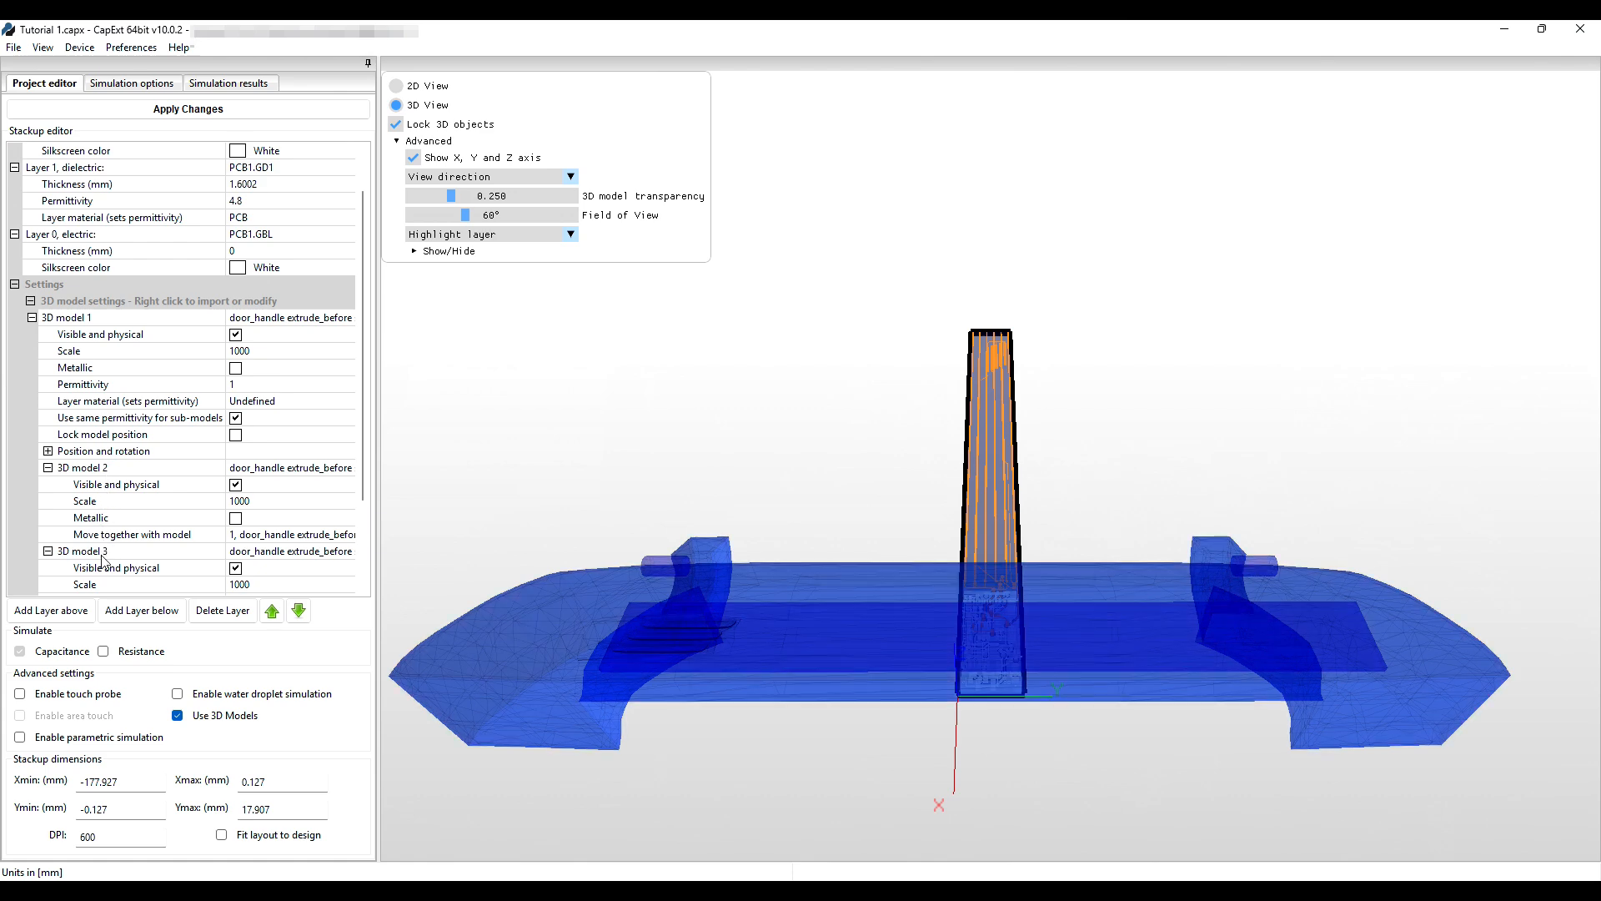
scroll(125, 583, down, 2)
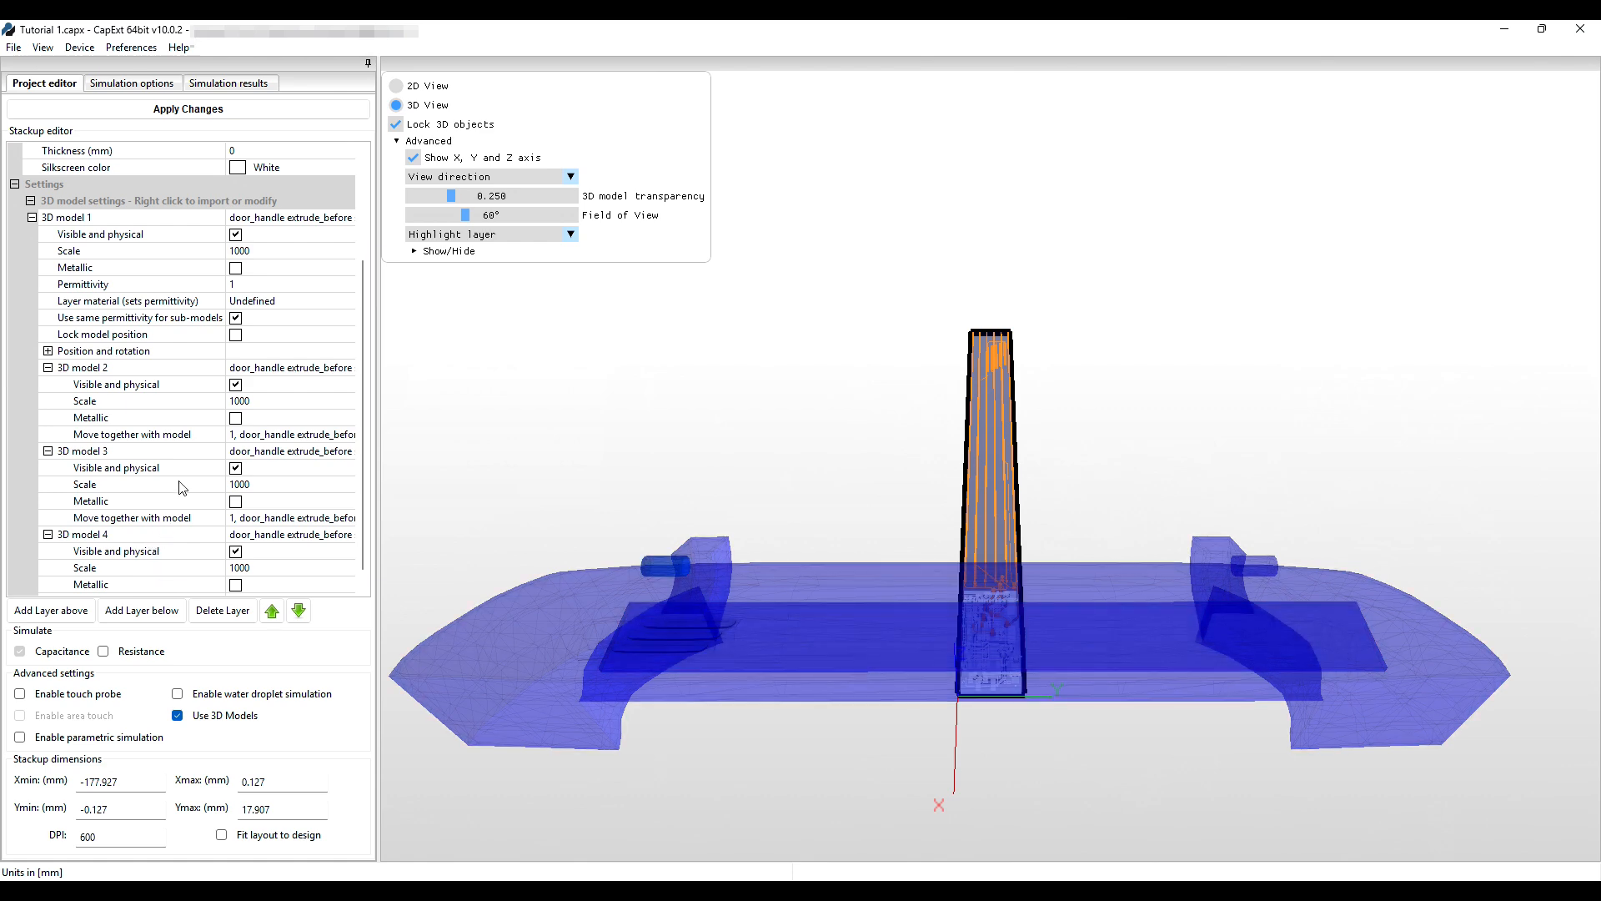
click(236, 384)
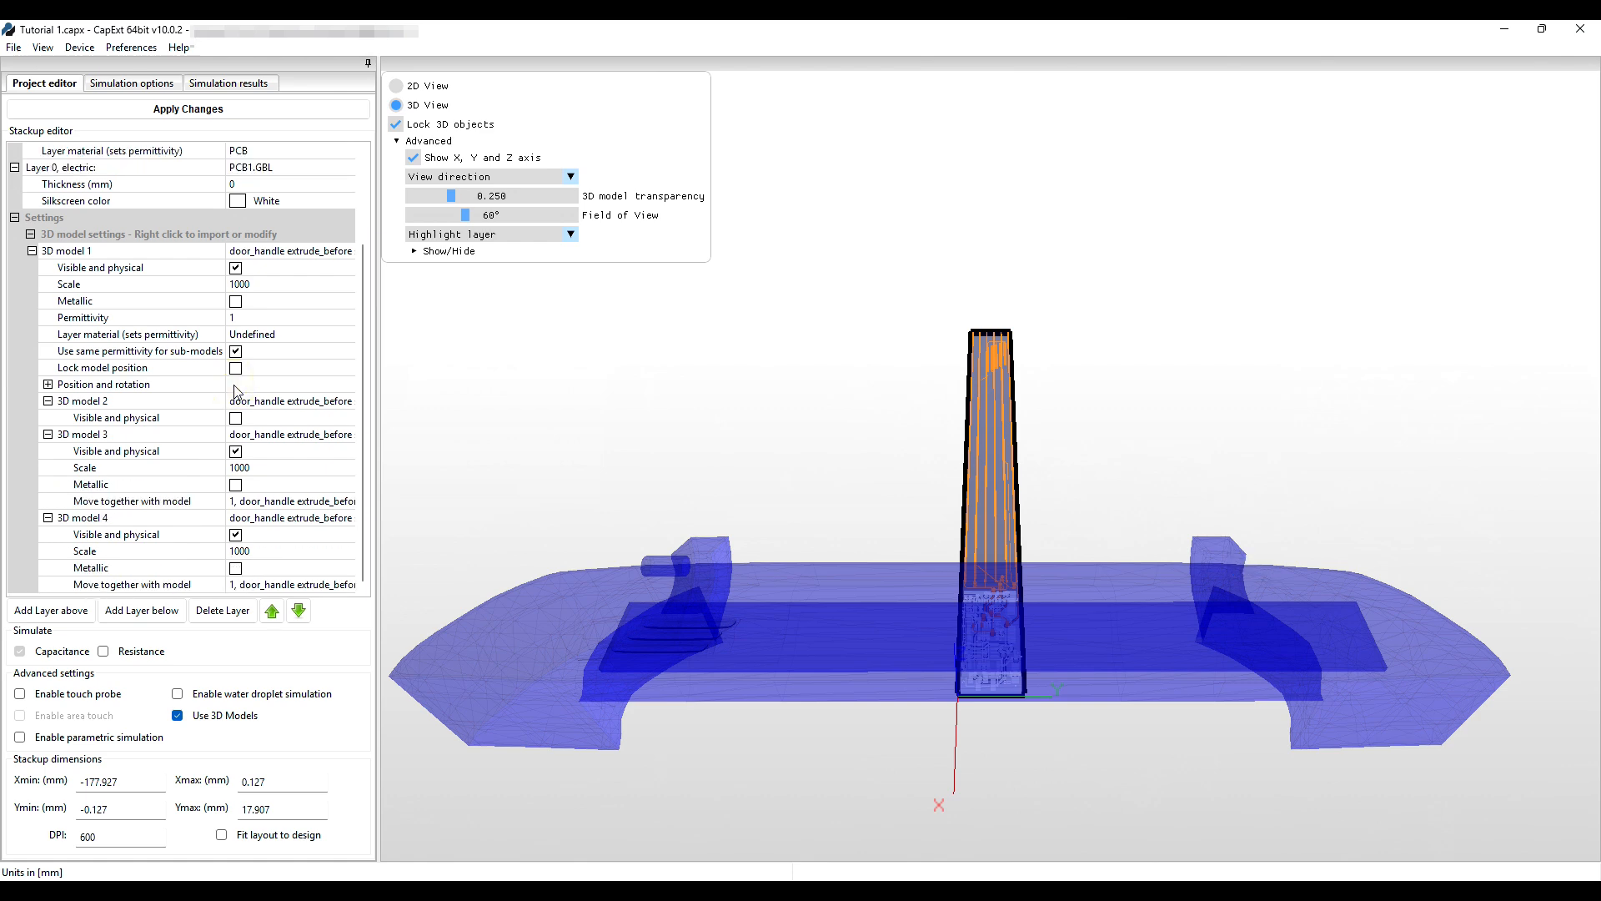
click(236, 418)
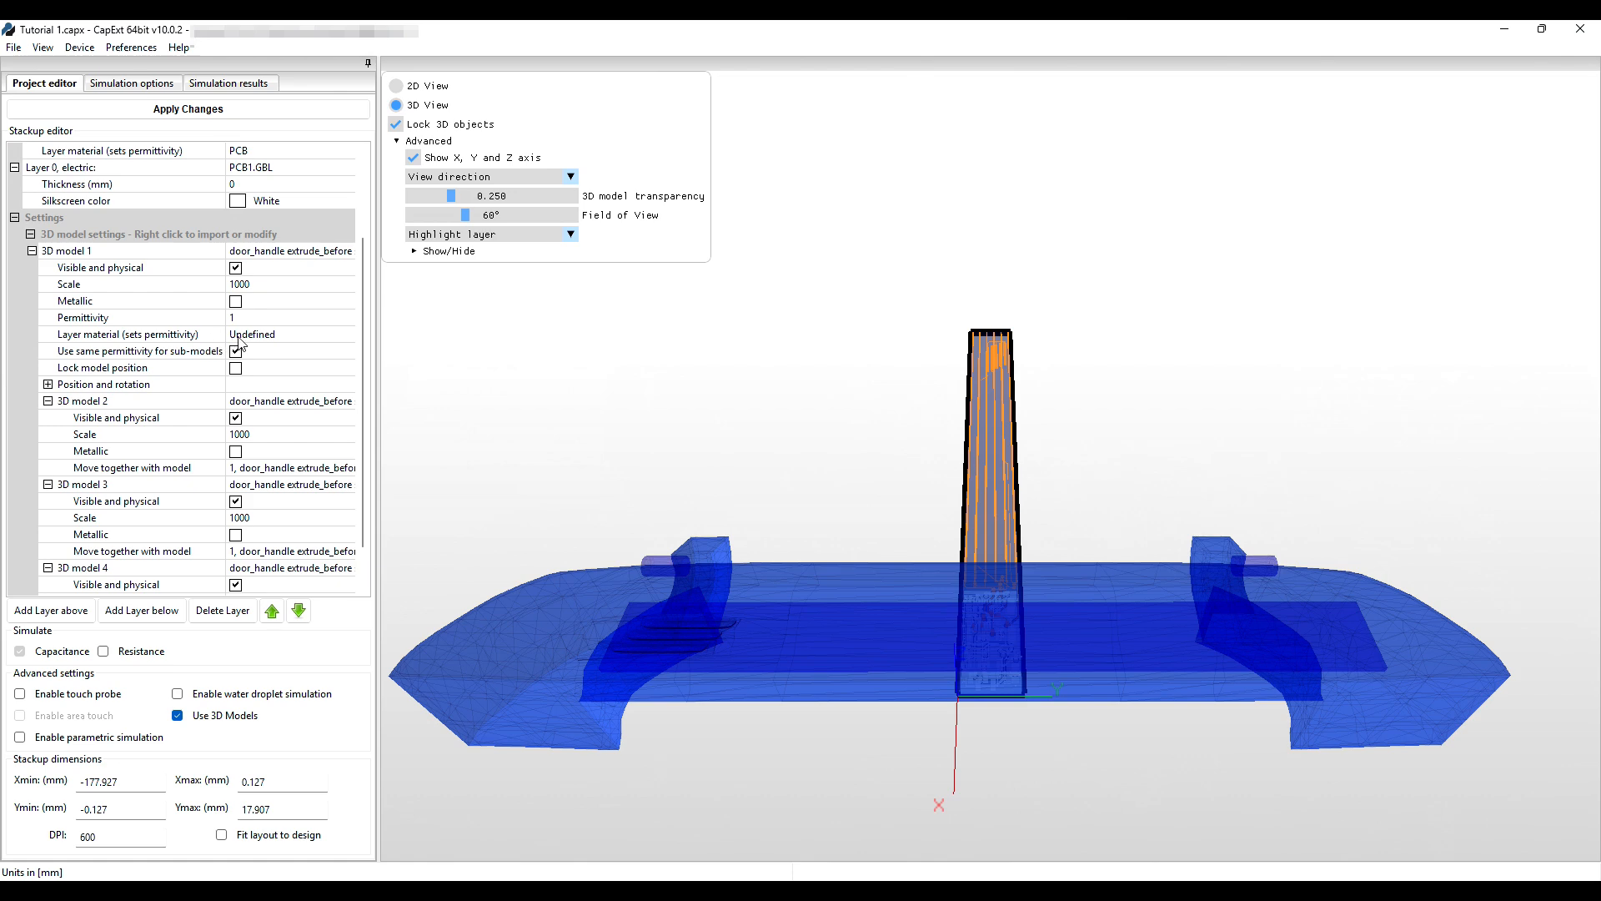
Set 3D model 1's layer material to Plastic, permittivity 3.4.
click(249, 335)
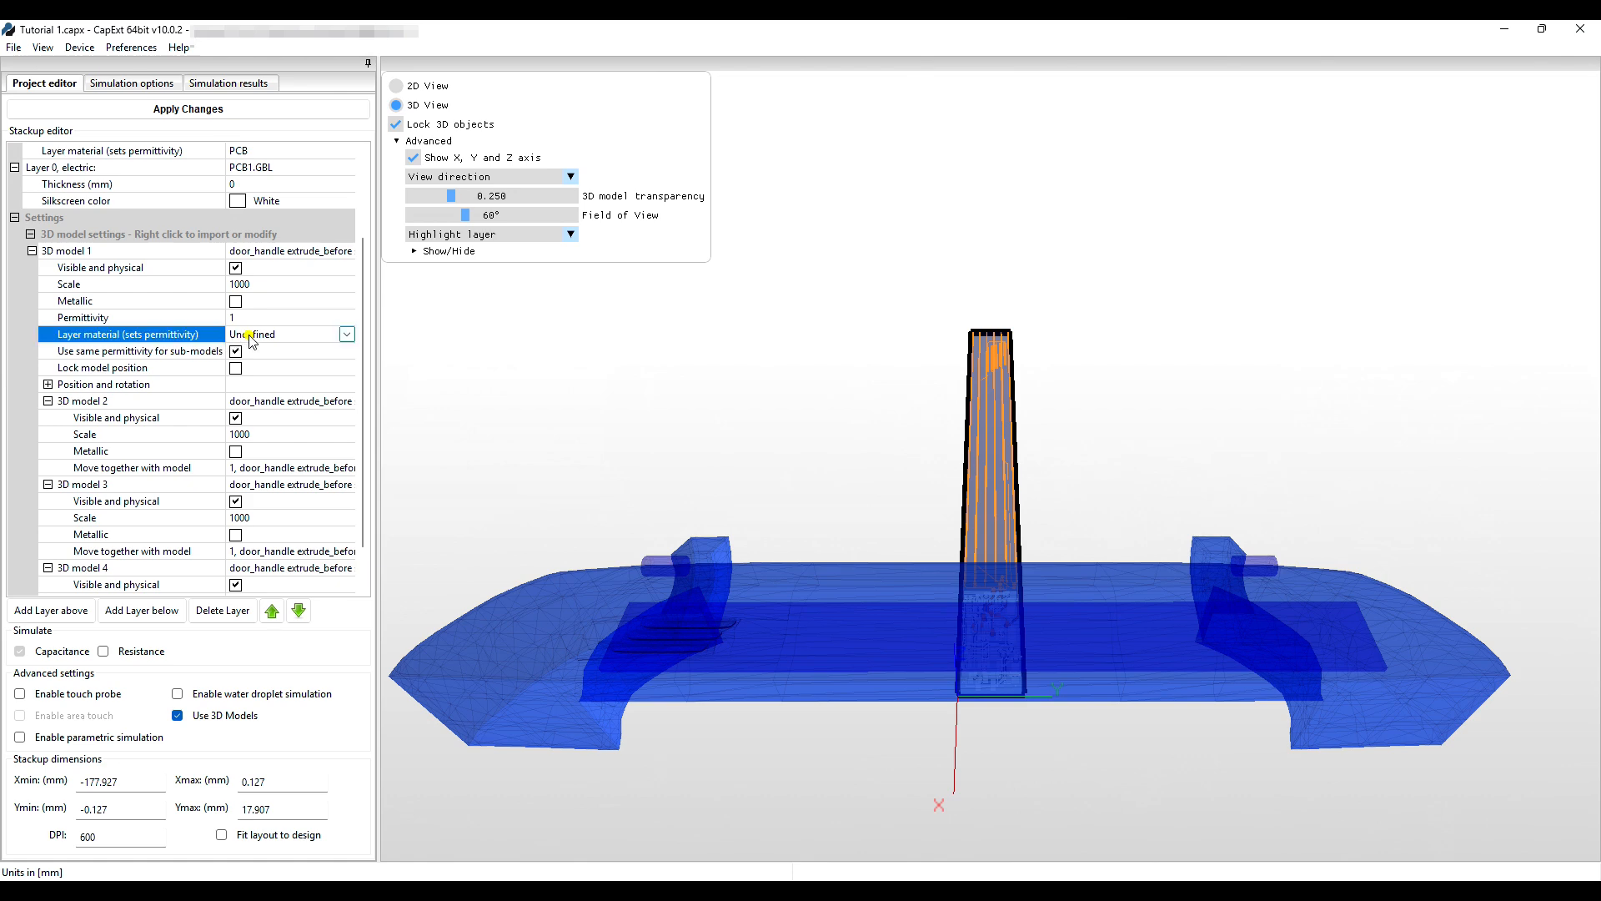
click(348, 334)
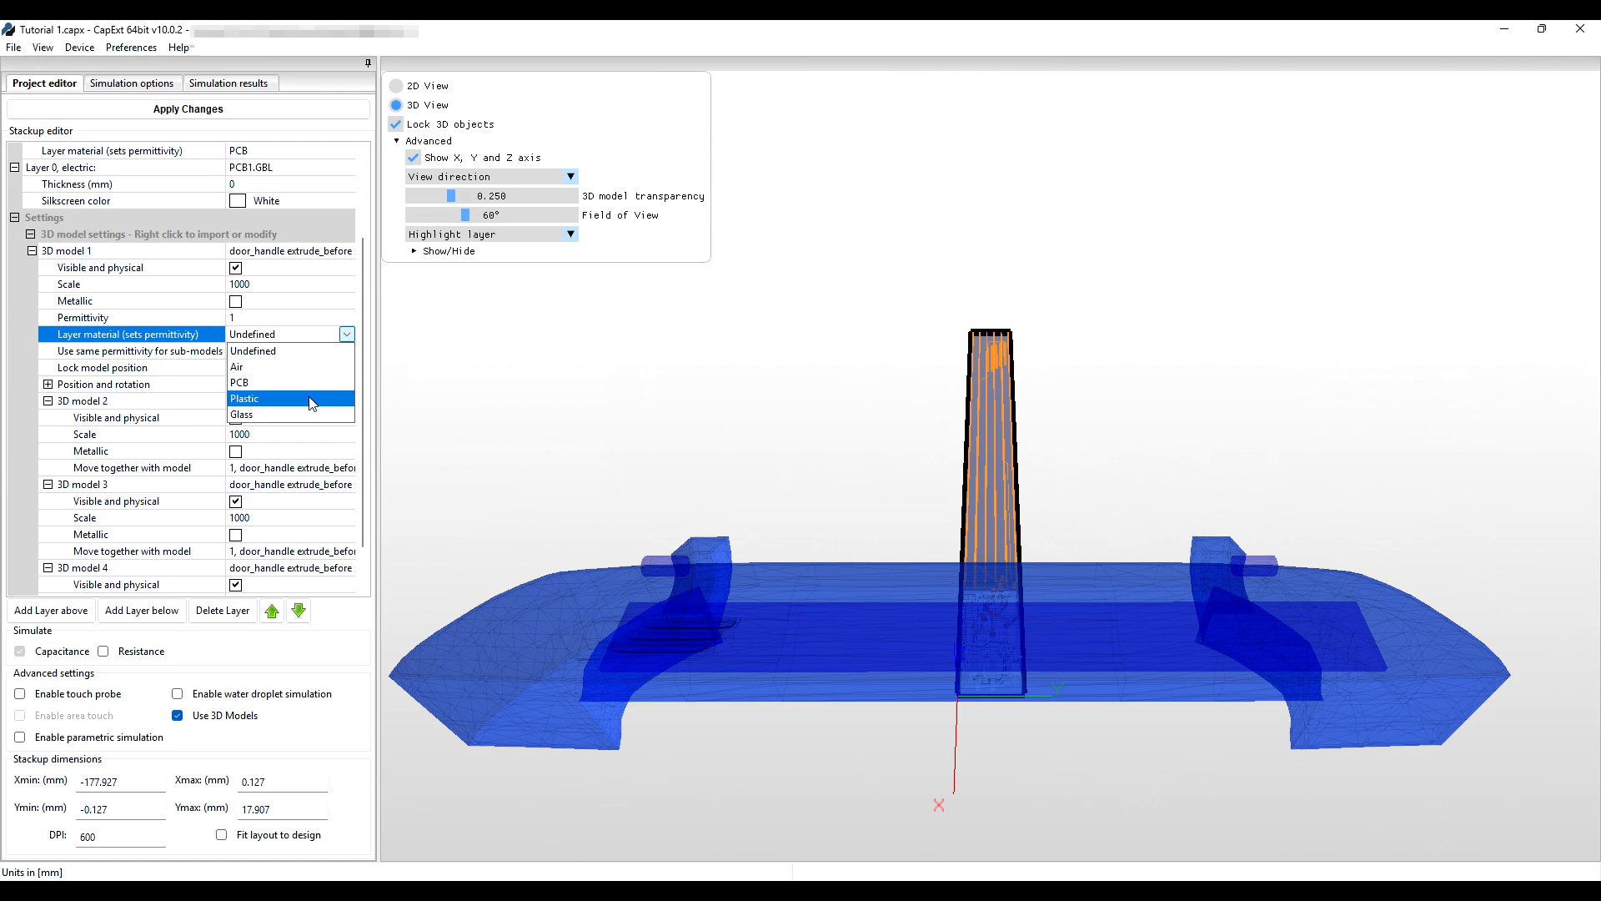
click(309, 401)
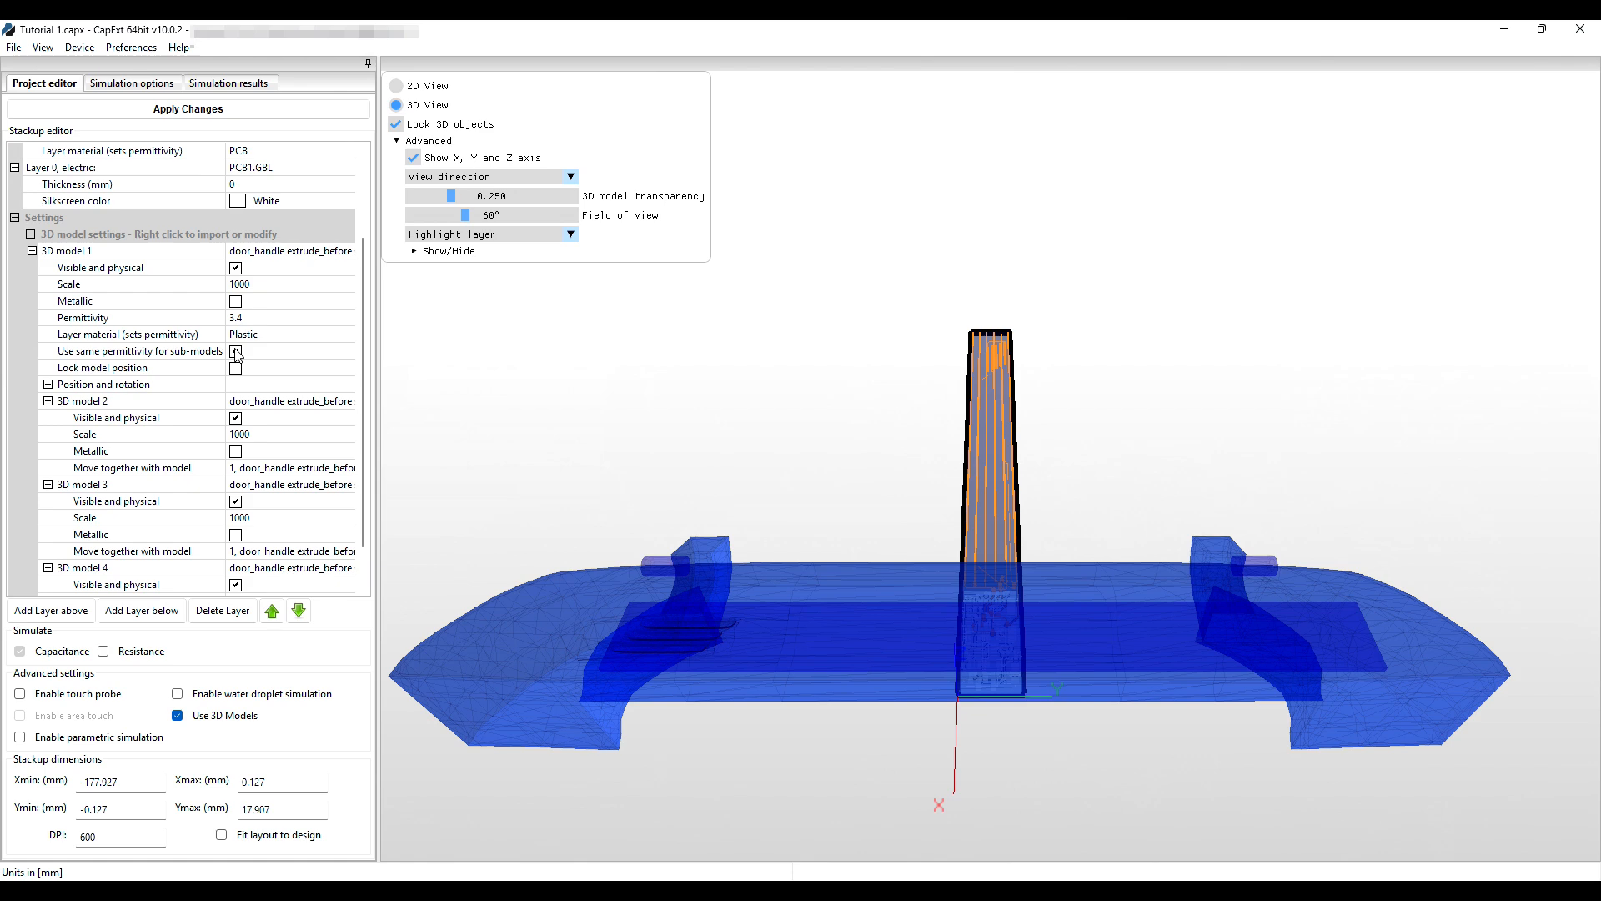
scroll(236, 353, up, 2)
drag(852, 742, 983, 737)
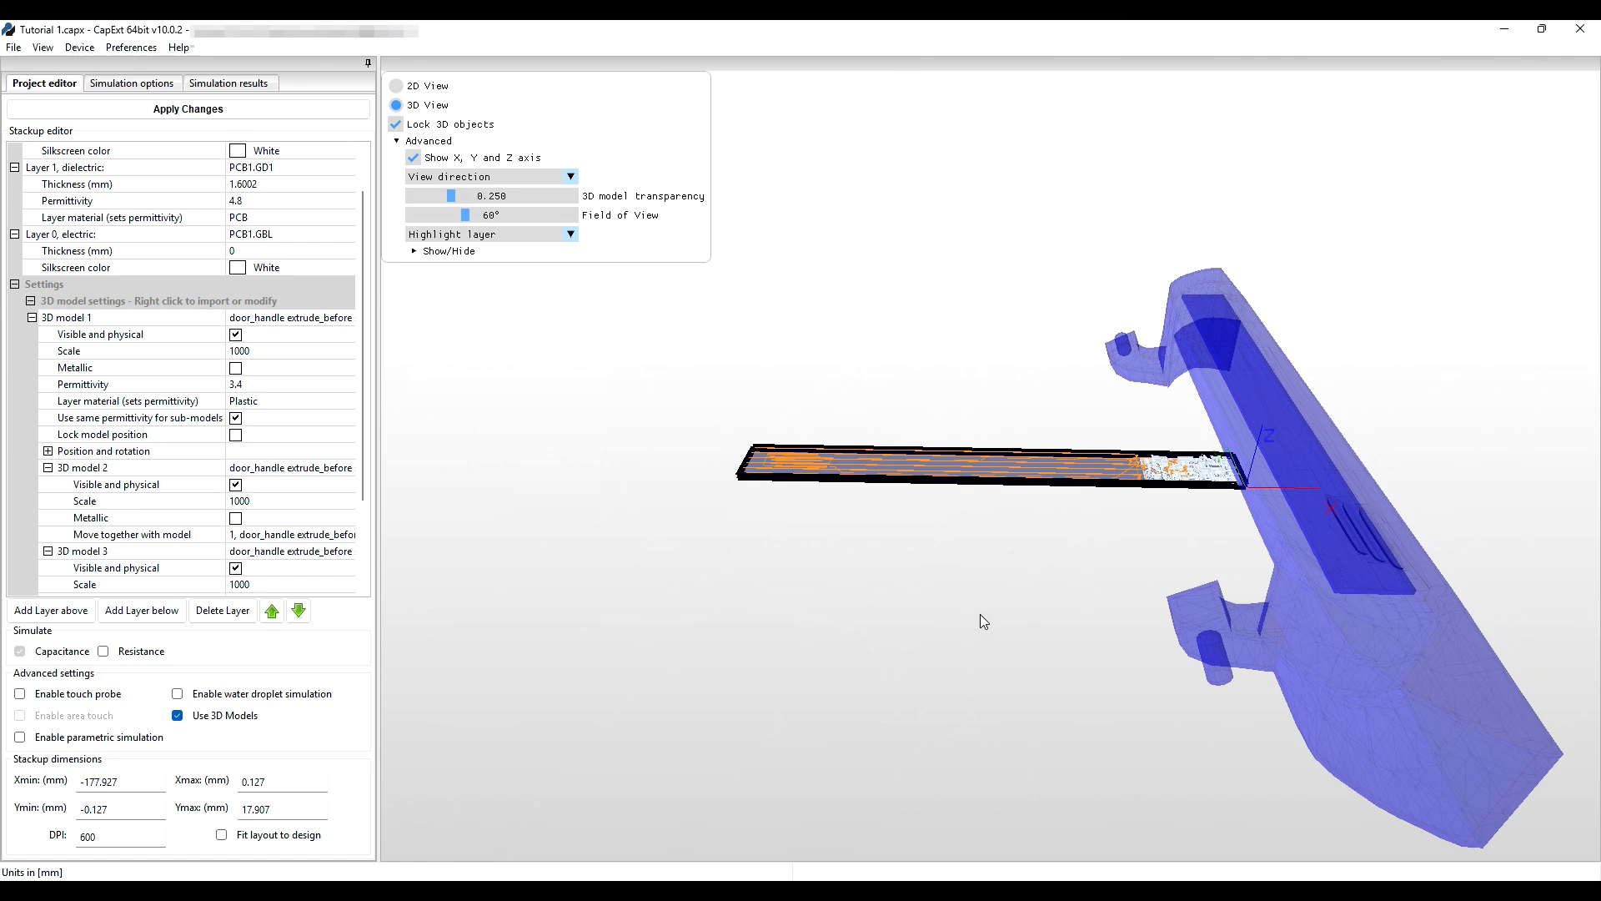
drag(1014, 617, 1021, 627)
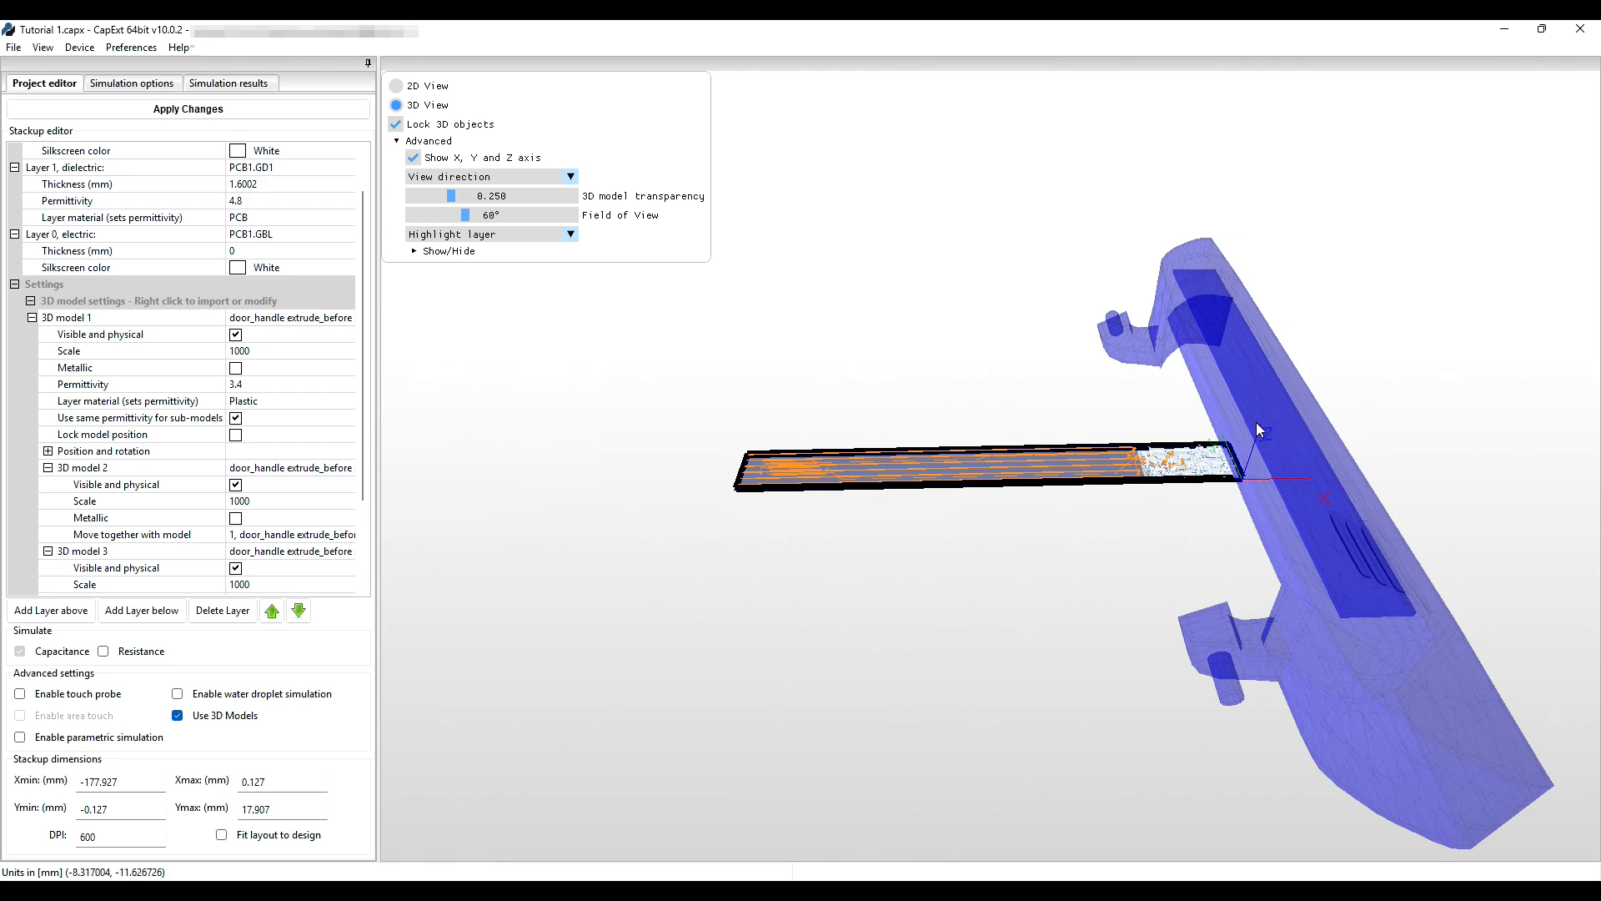
Enter manual rotation for the door-handle model and rotate it 90° about Z.
right_click(1332, 648)
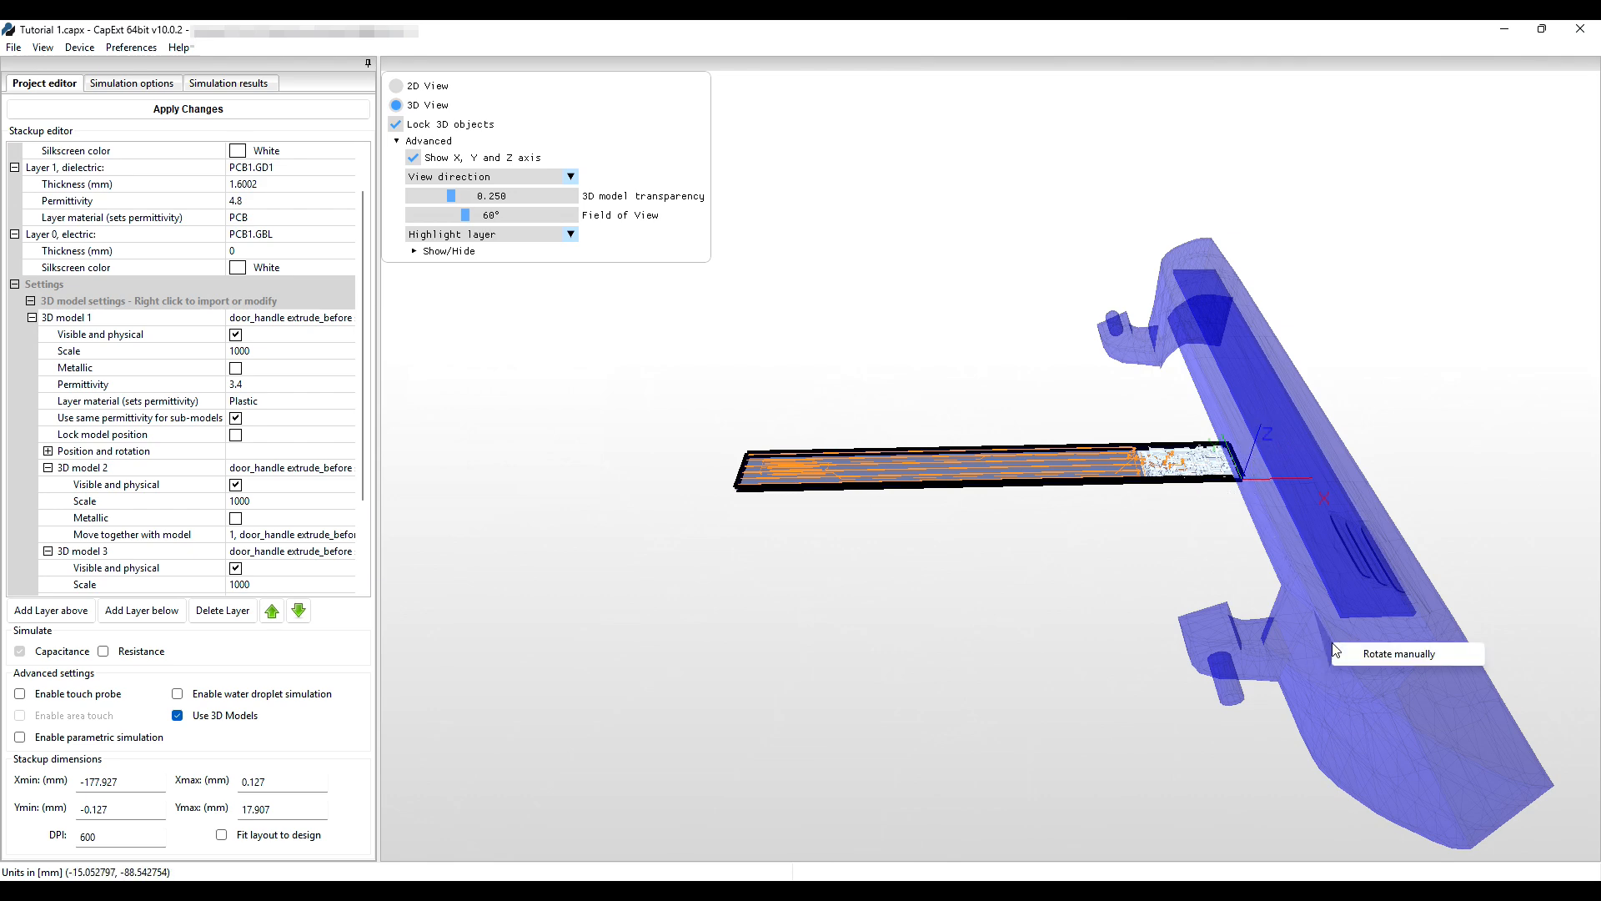
click(1393, 654)
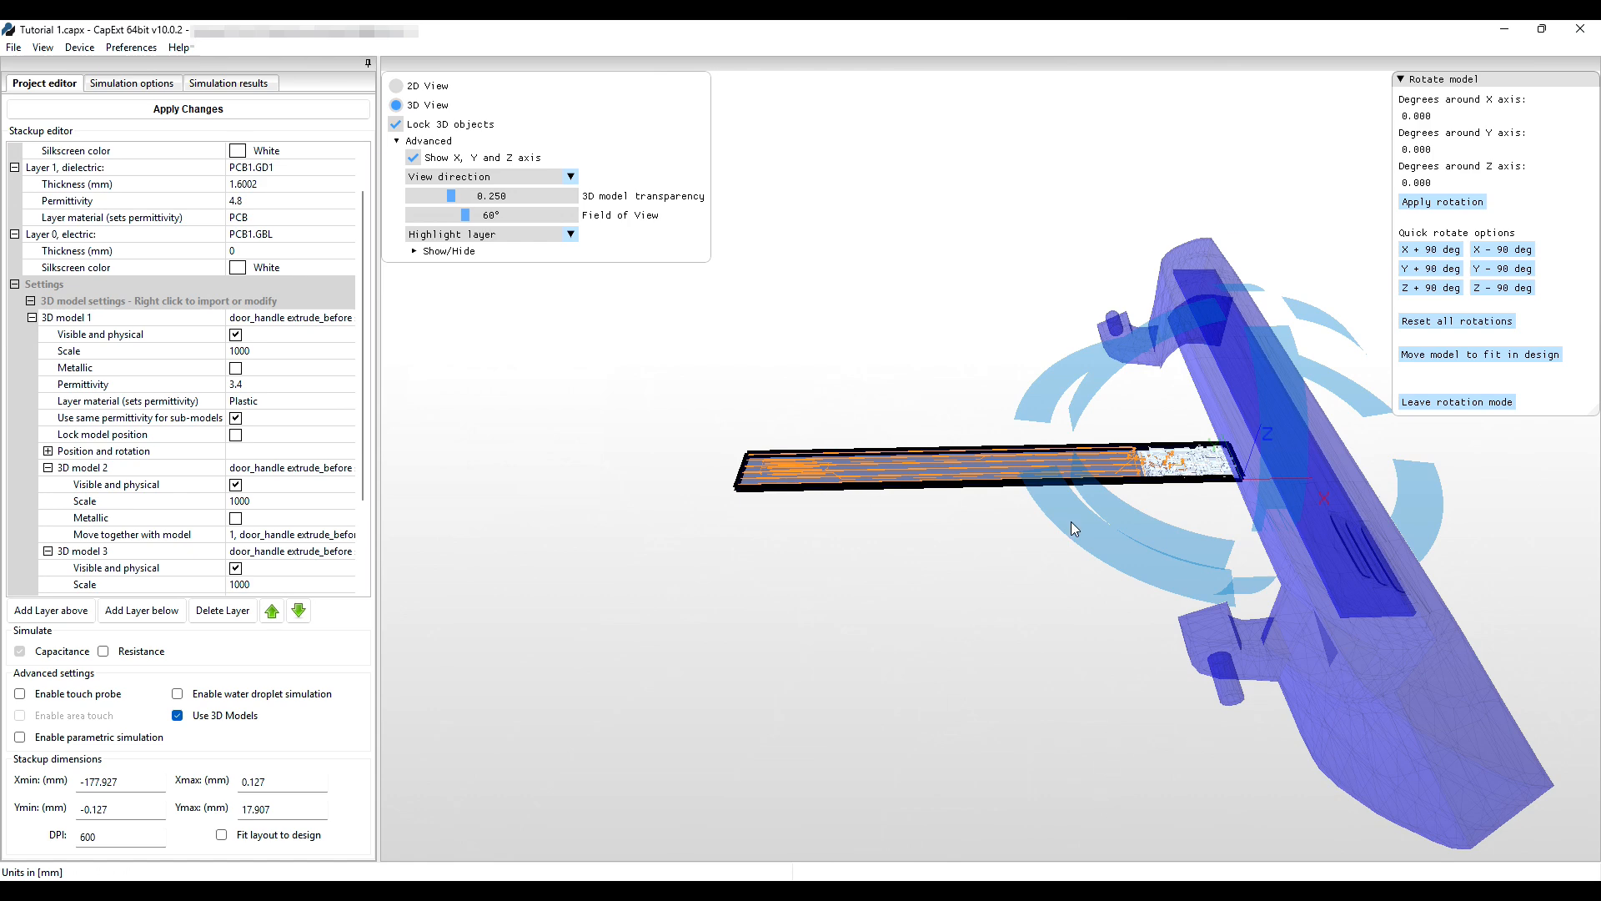
drag(1024, 730, 1180, 504)
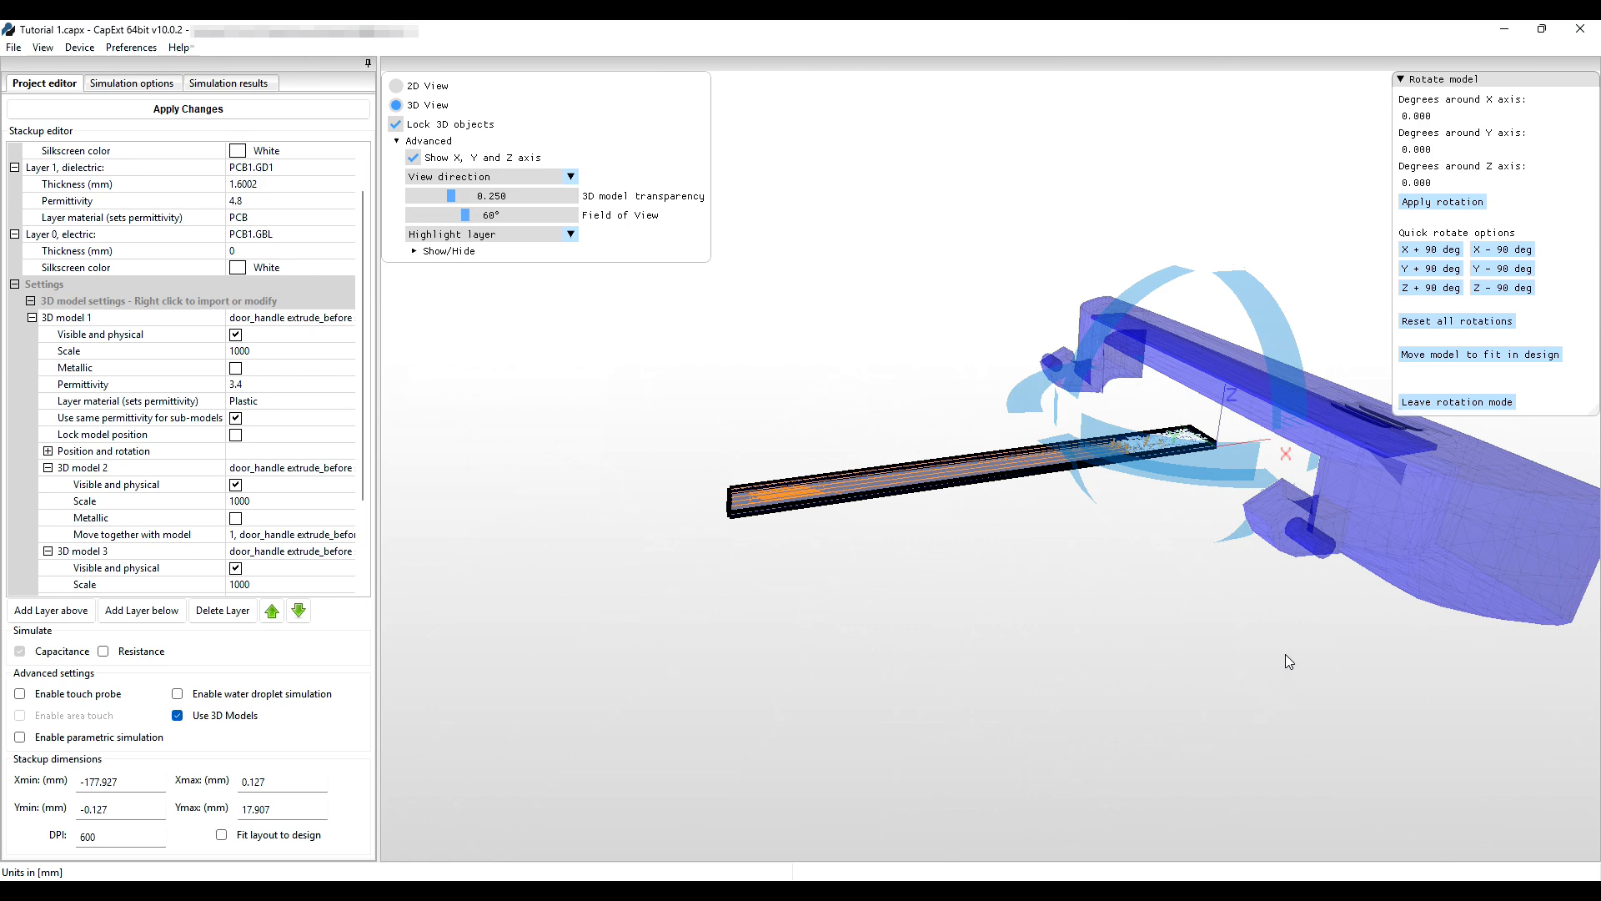
drag(1288, 652, 1252, 658)
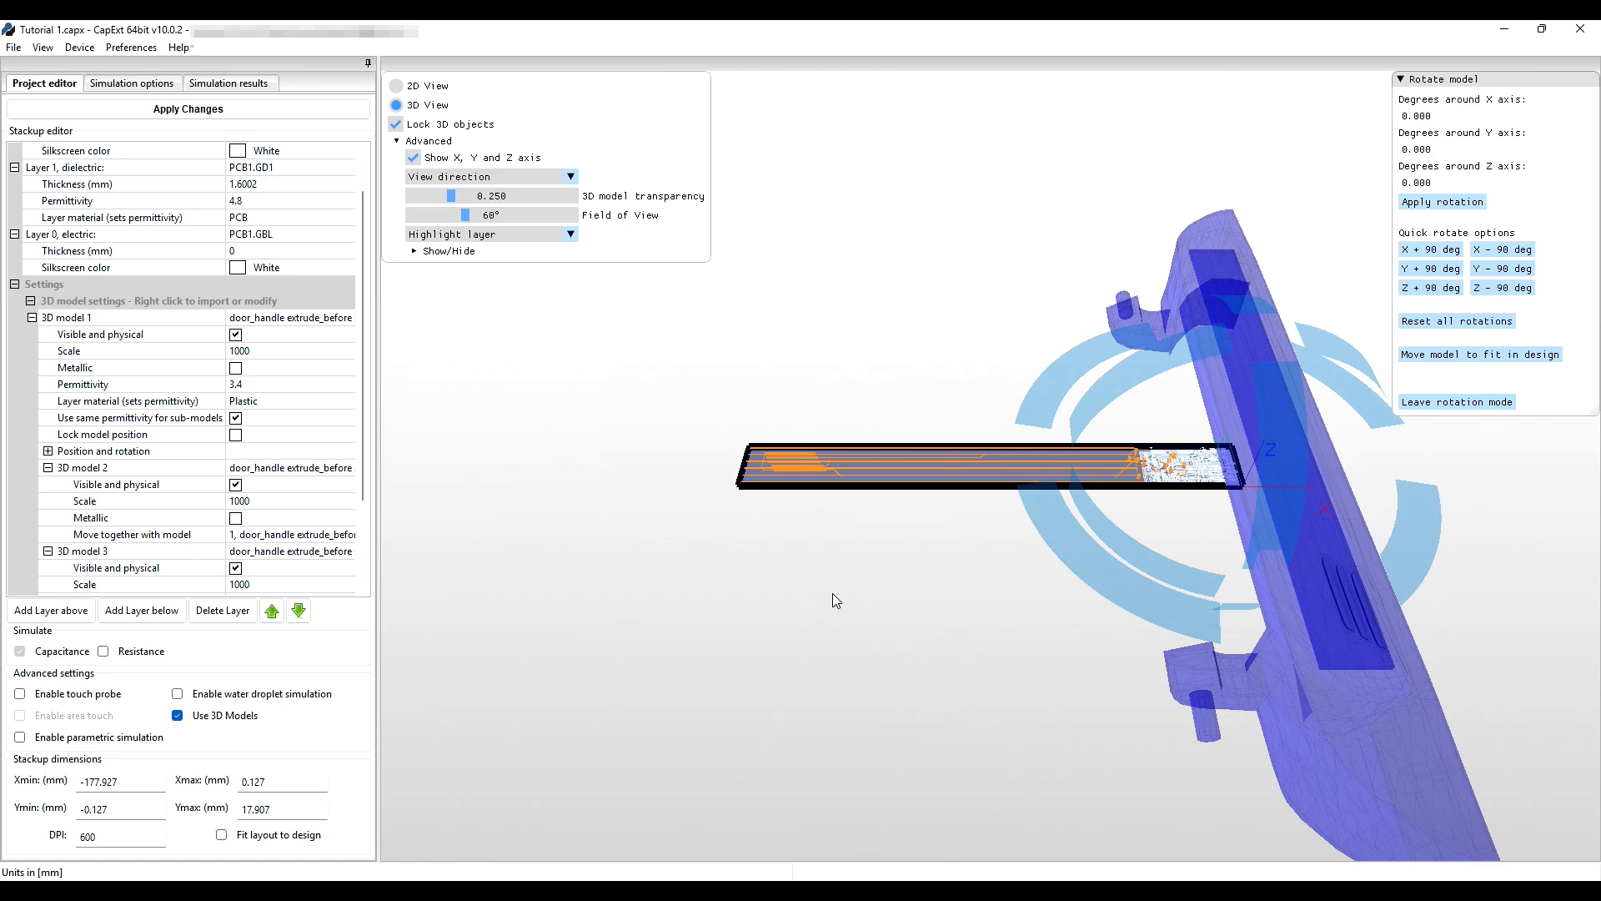
click(1432, 289)
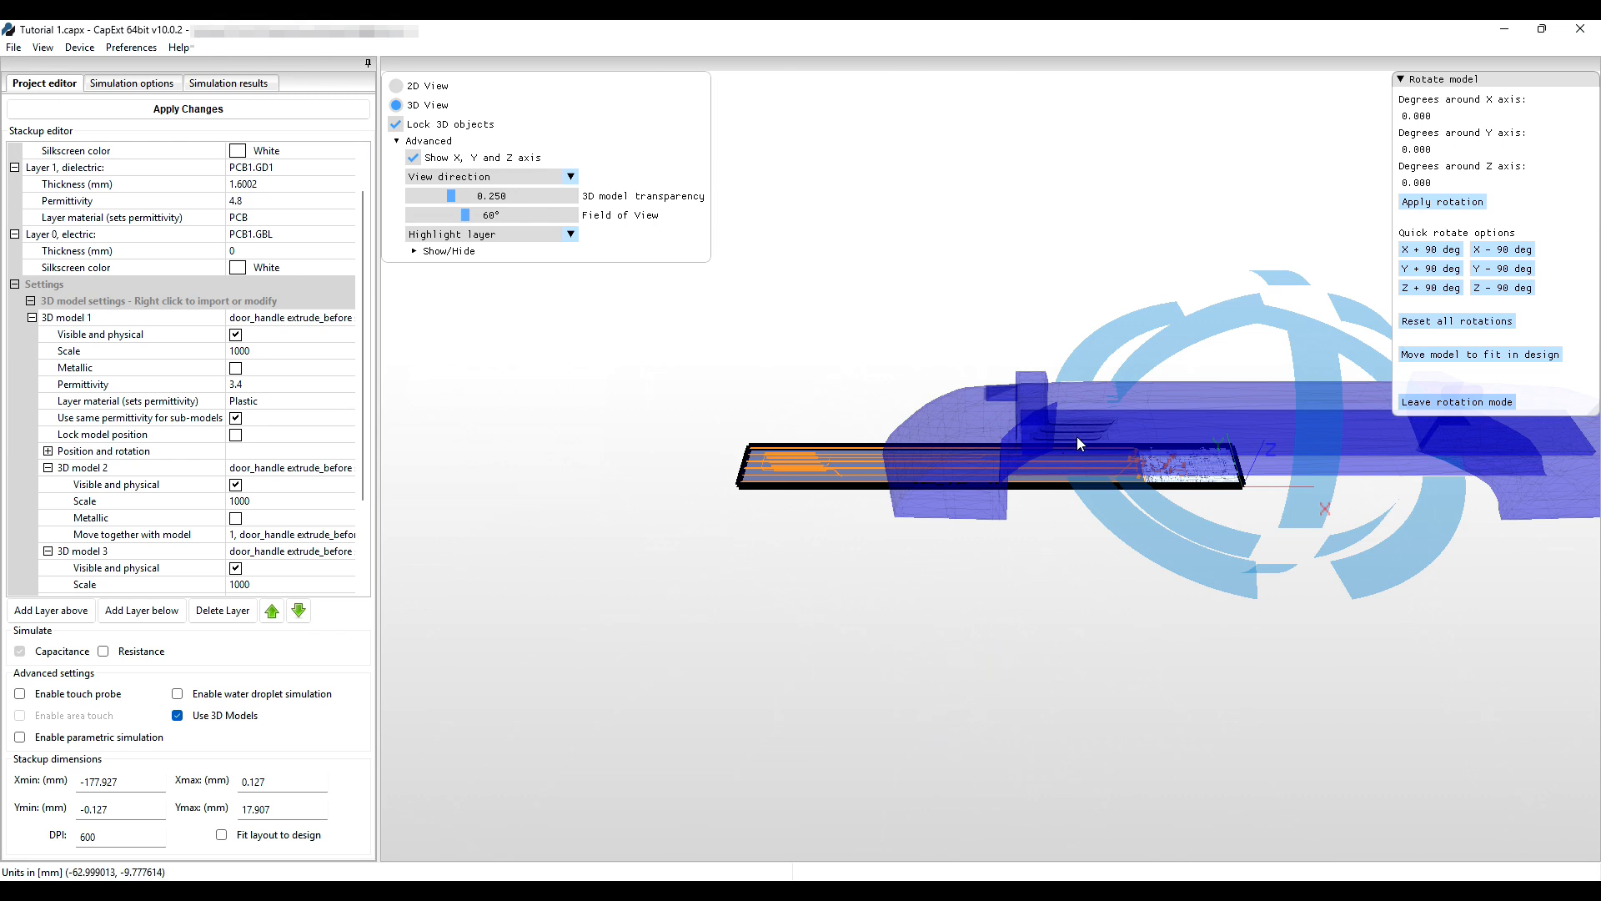
Quick-rotate the handle about the X axis so the PCB lies lengthwise inside it.
drag(914, 670, 913, 542)
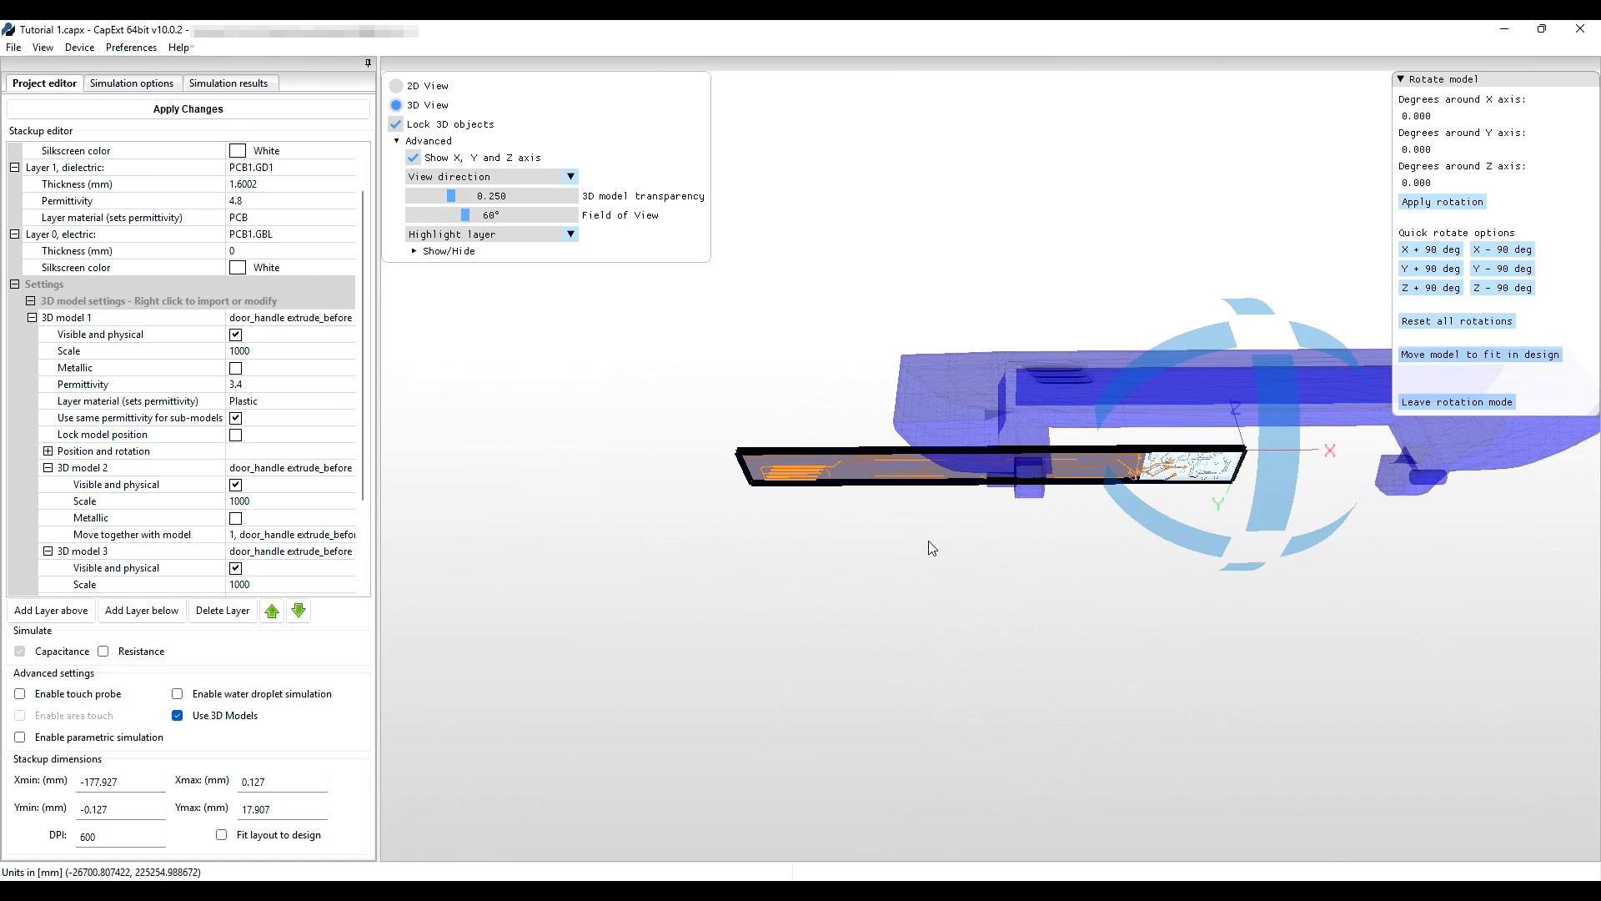
scroll(930, 546, up, 4)
drag(1062, 618, 912, 663)
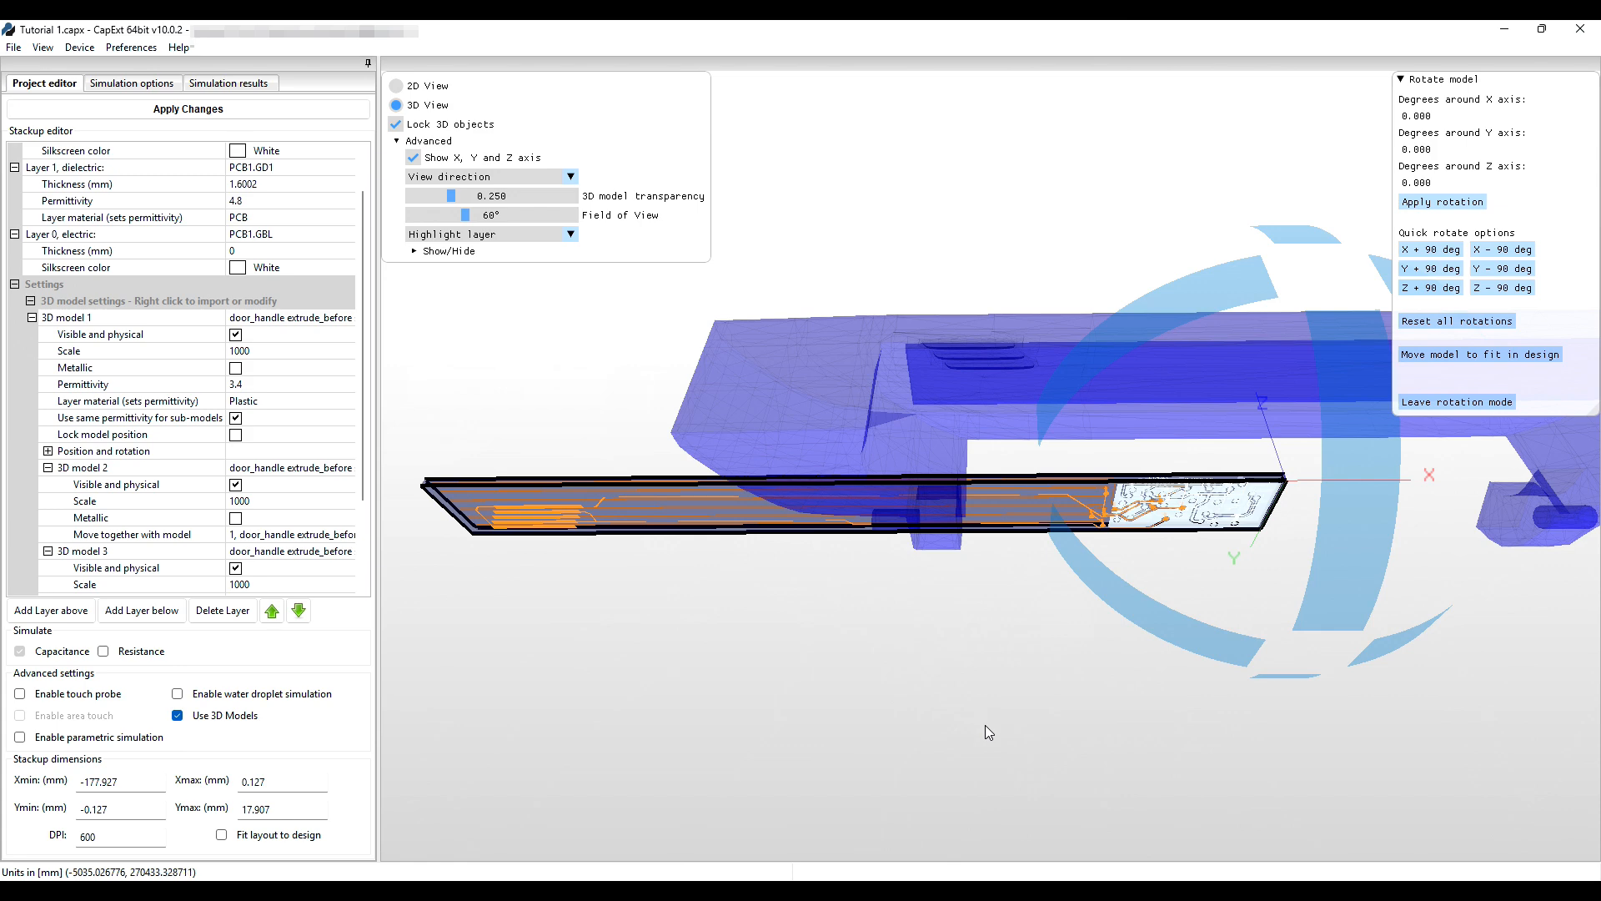
click(1426, 250)
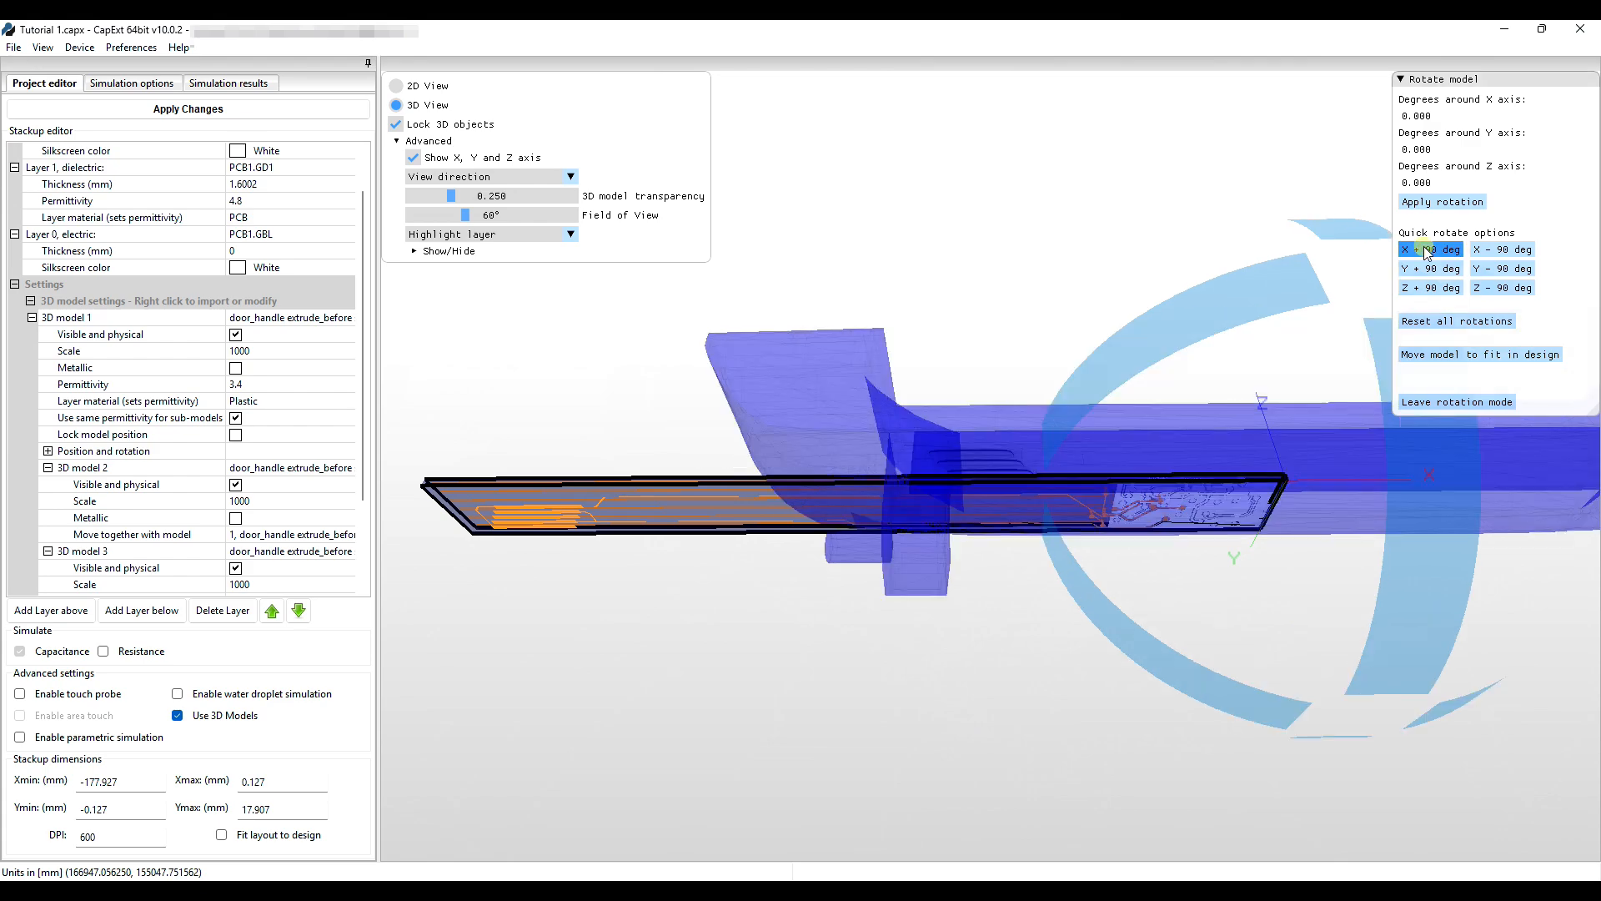
click(1424, 248)
middle_drag(904, 718, 1109, 674)
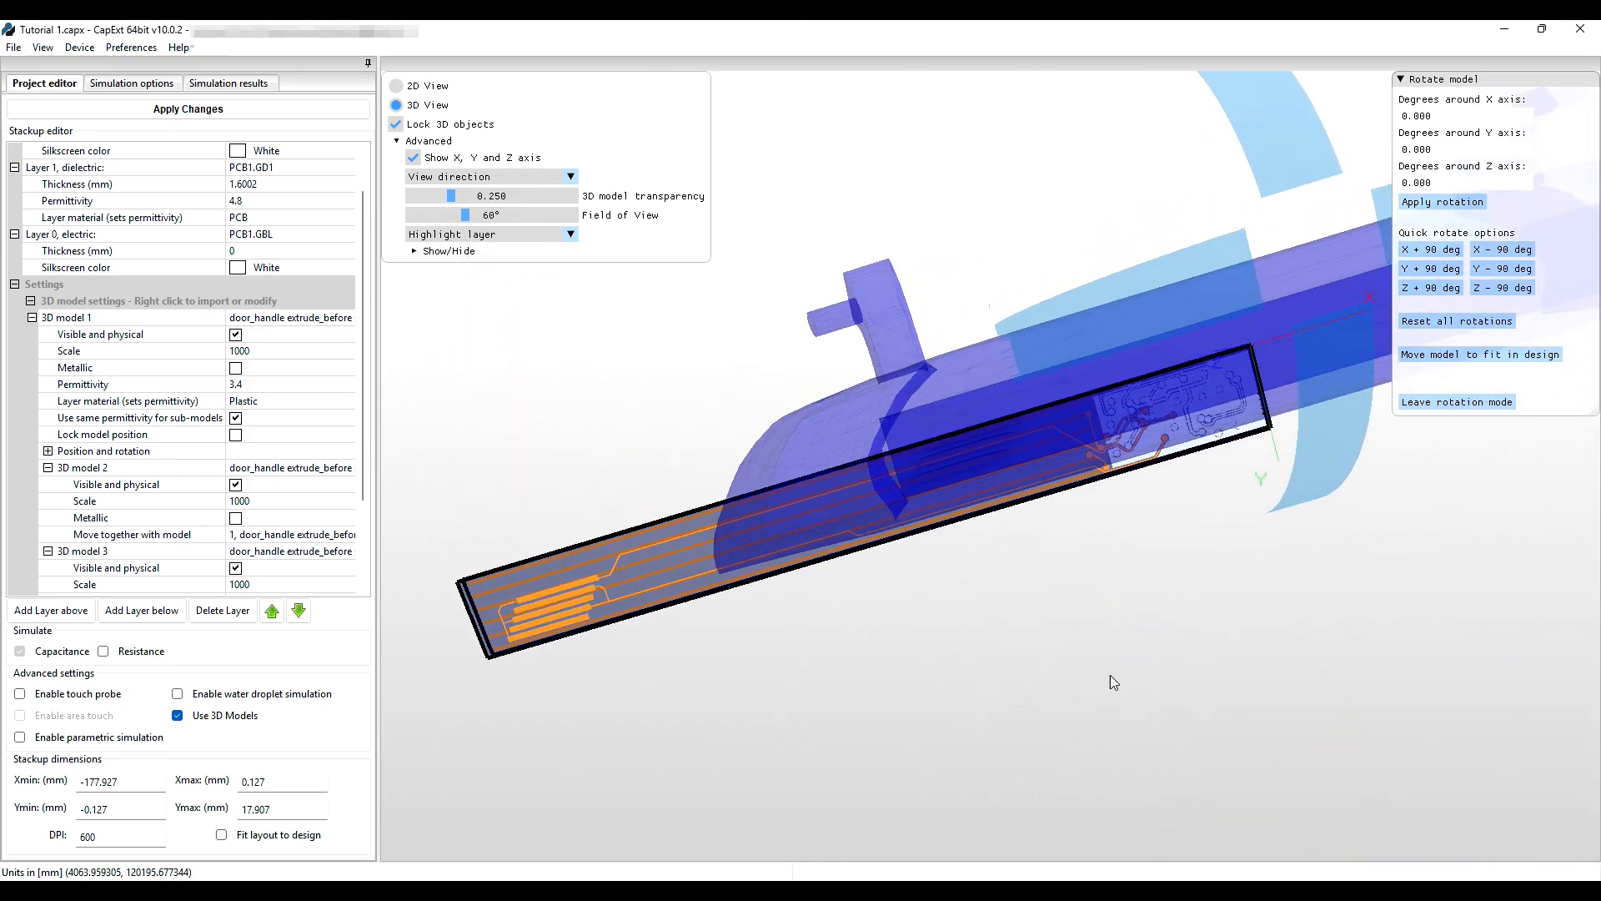
Leave rotation mode and uncheck Visible and physical for door-handle 3D model 1.
click(1457, 402)
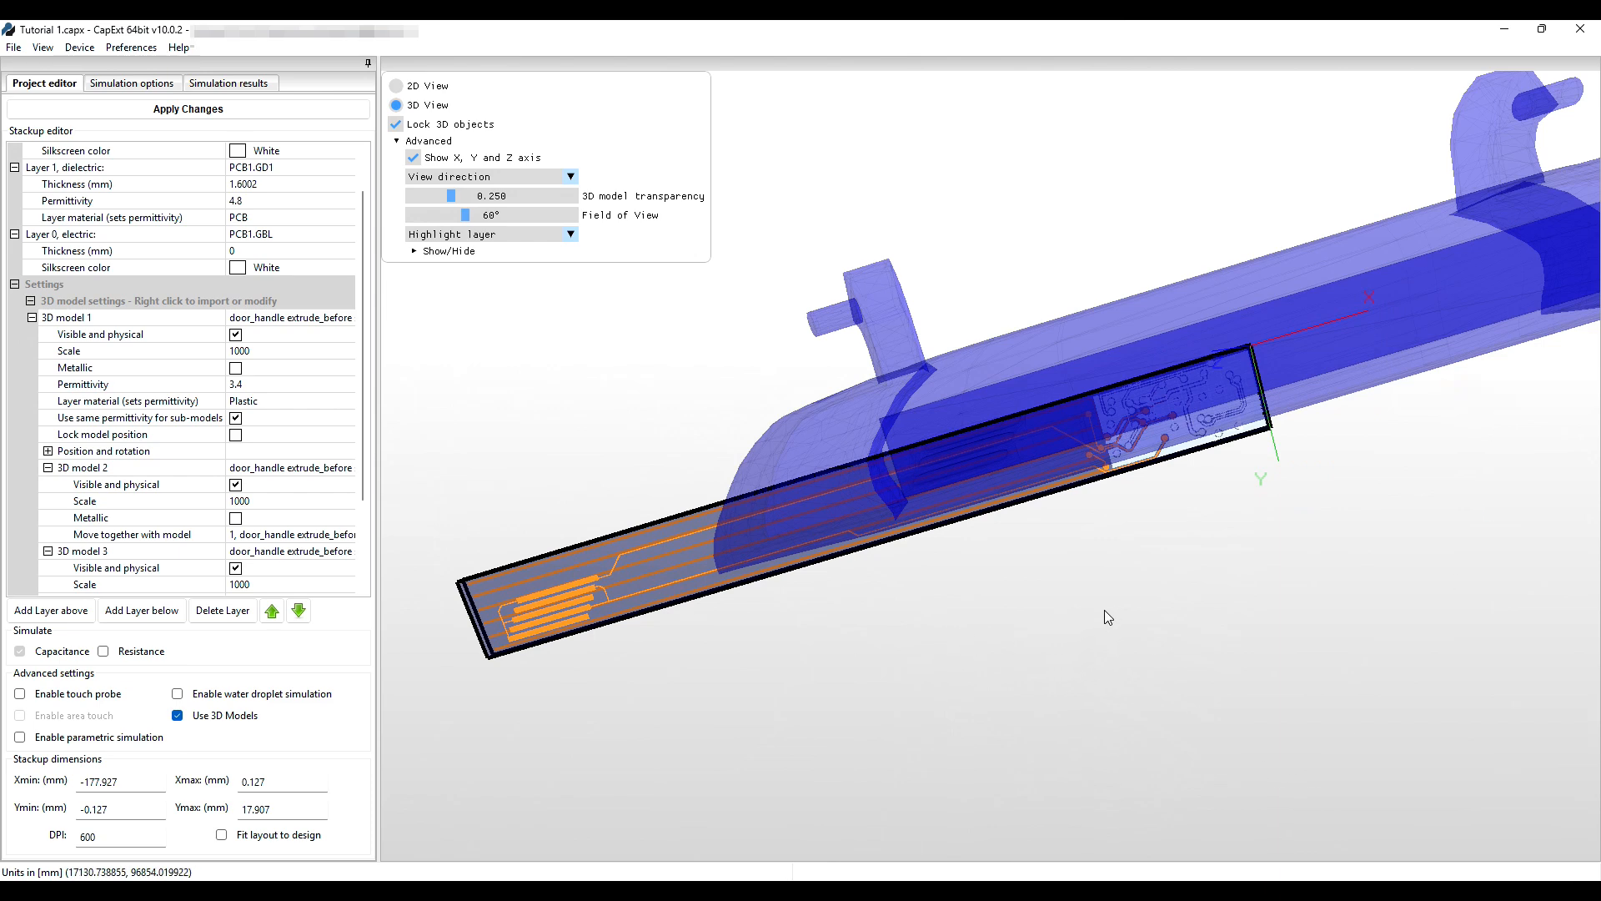
middle_drag(1143, 608, 1165, 653)
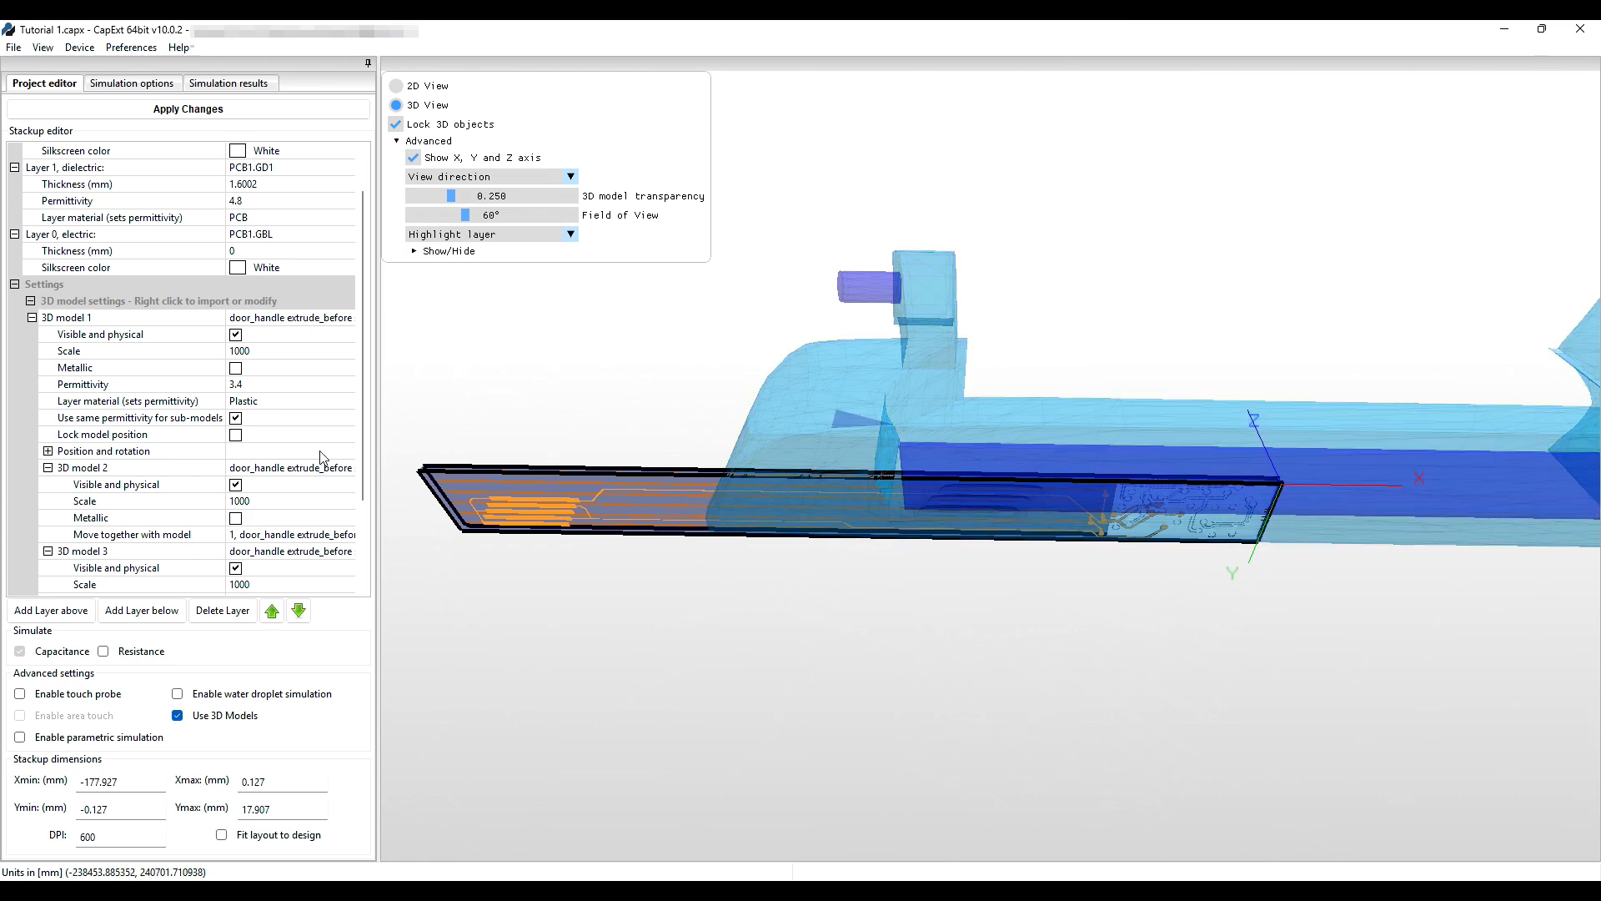
click(235, 334)
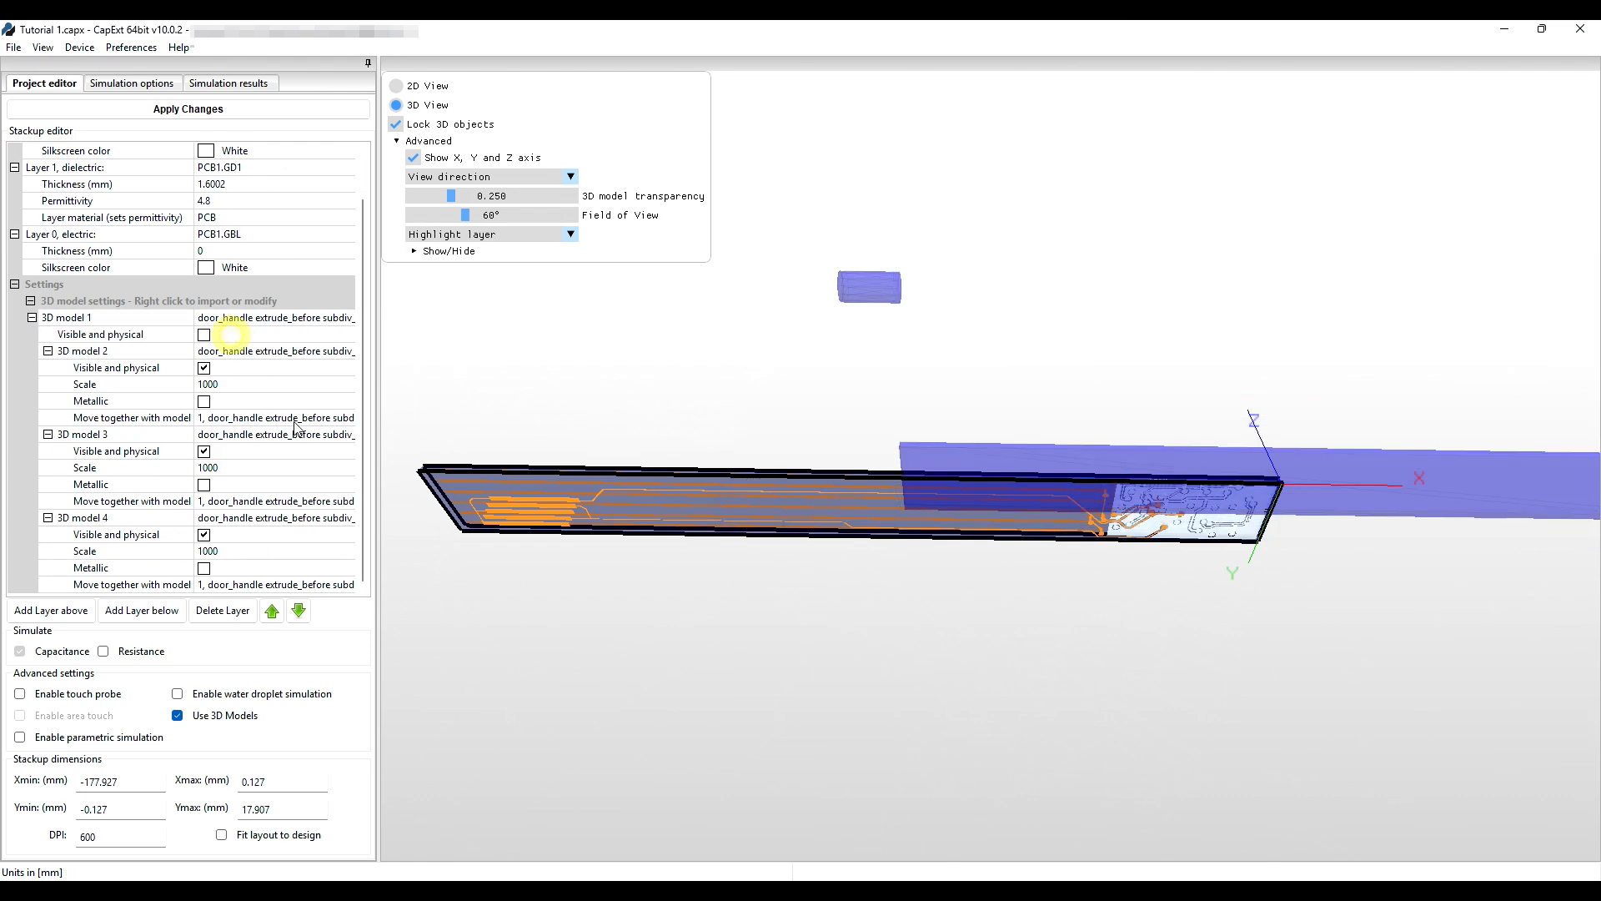
mouse_move(947, 672)
mouse_down()
mouse_move(963, 705)
mouse_move(974, 667)
mouse_up()
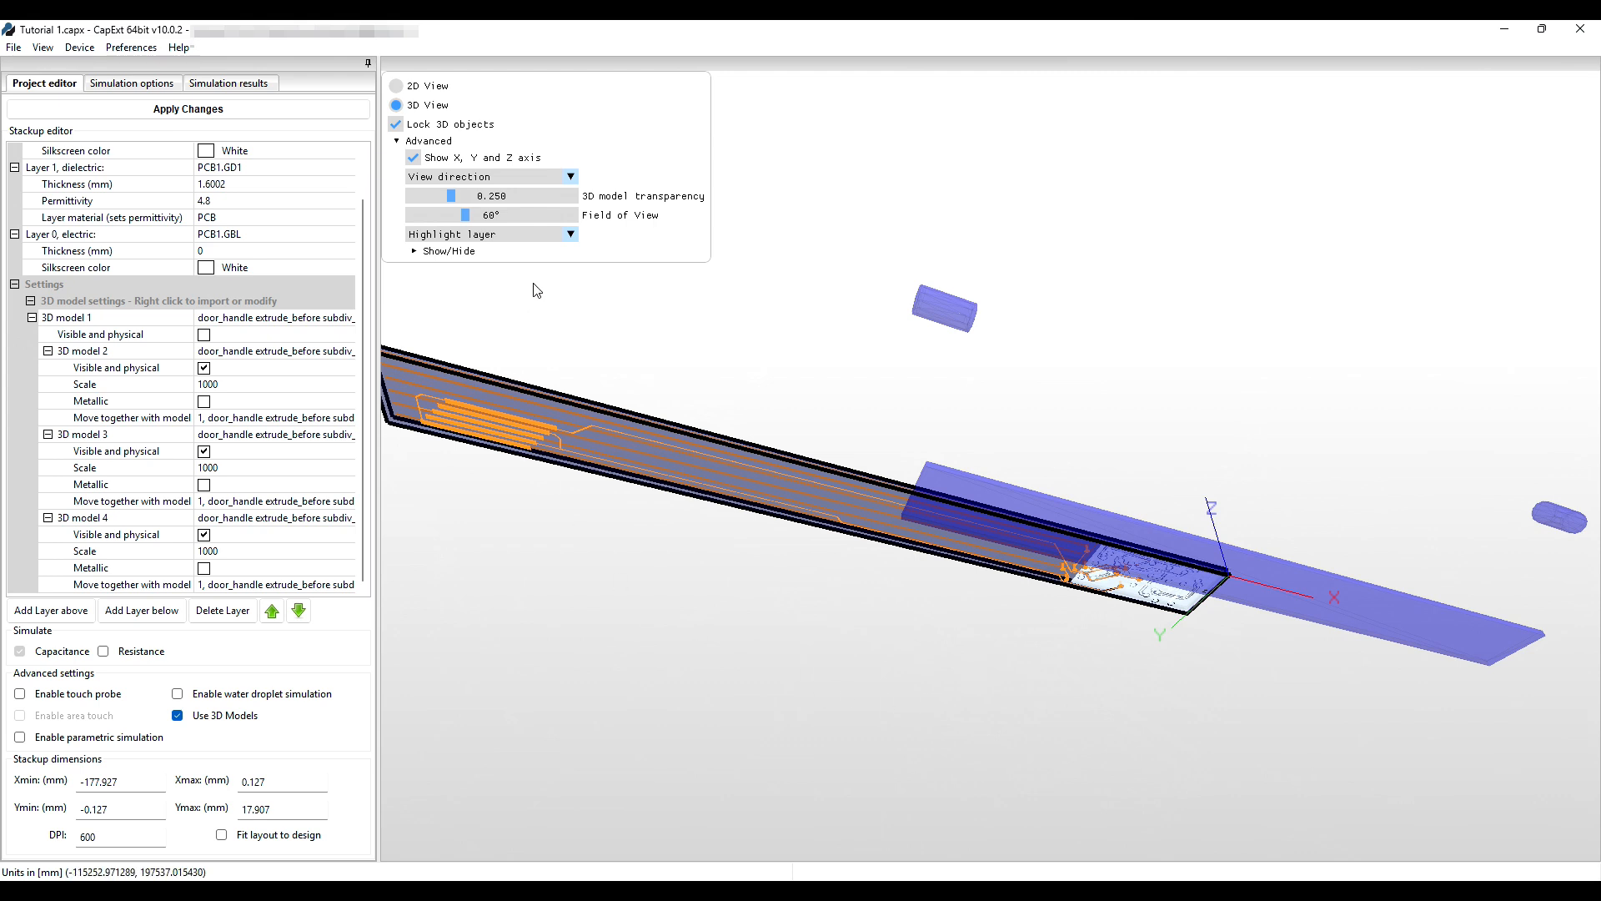
Look at the board from the -Z direction in the flat 2D view.
click(571, 178)
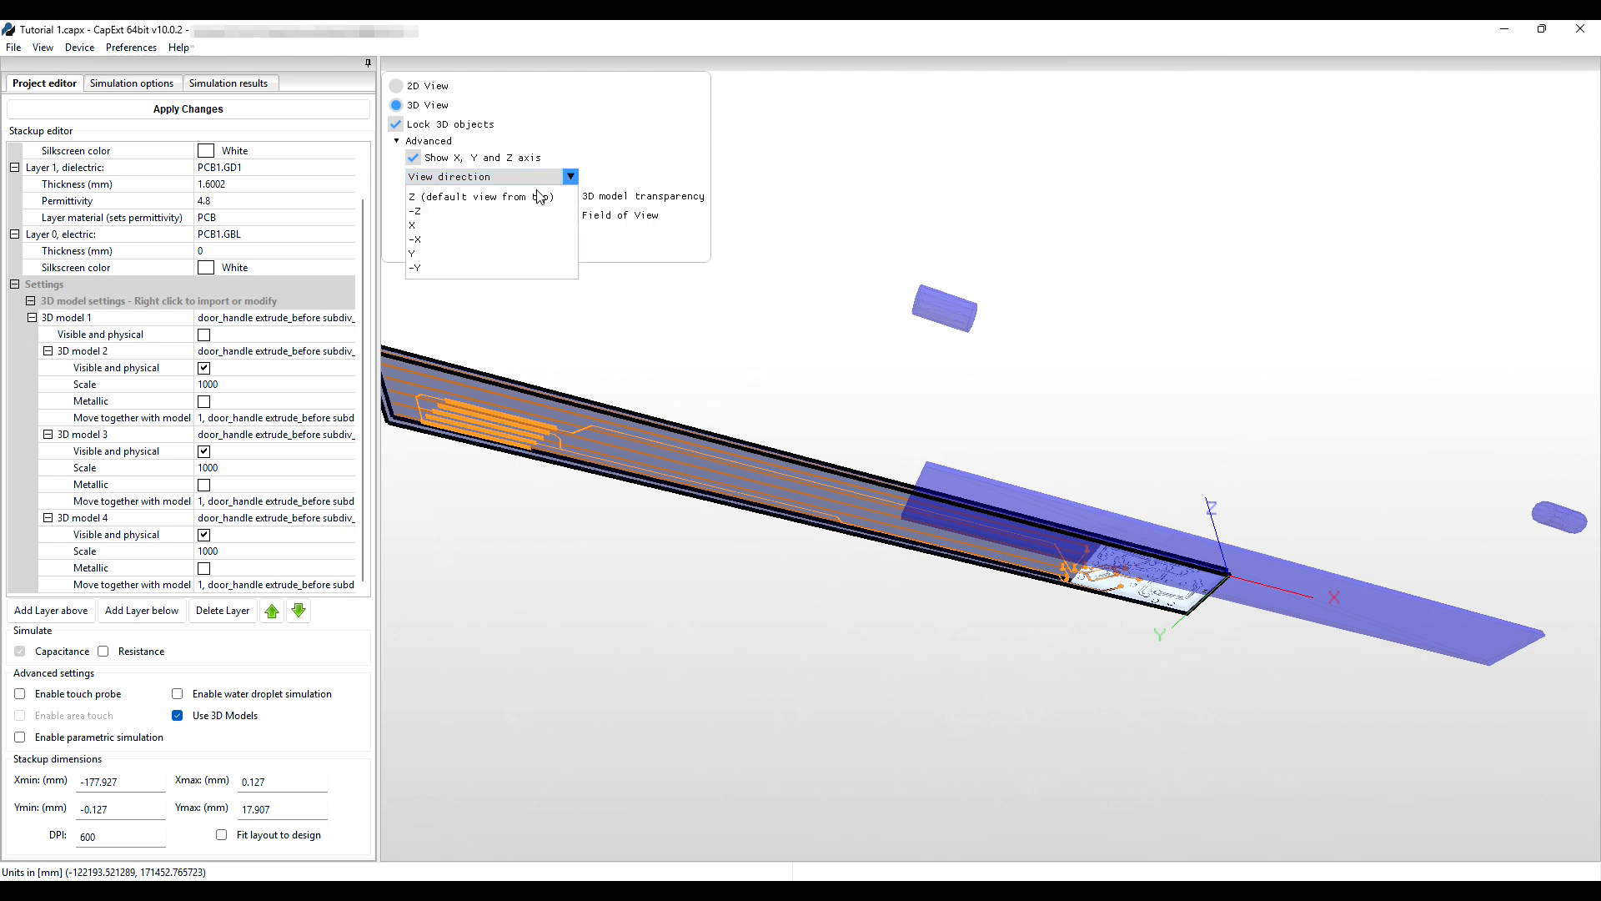
click(480, 211)
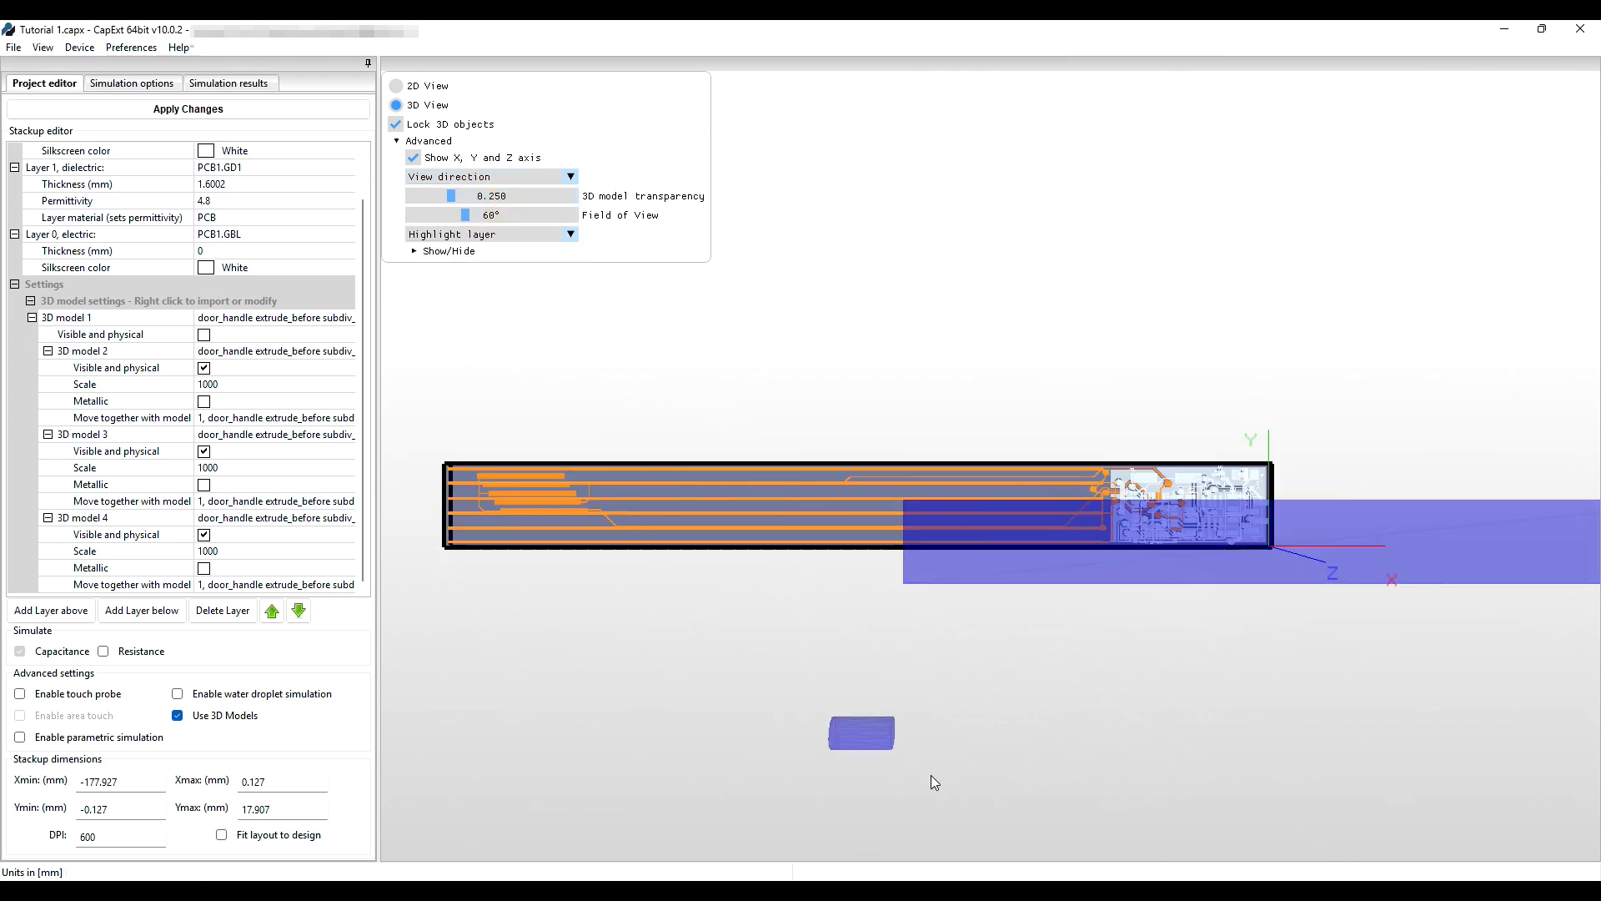
click(398, 87)
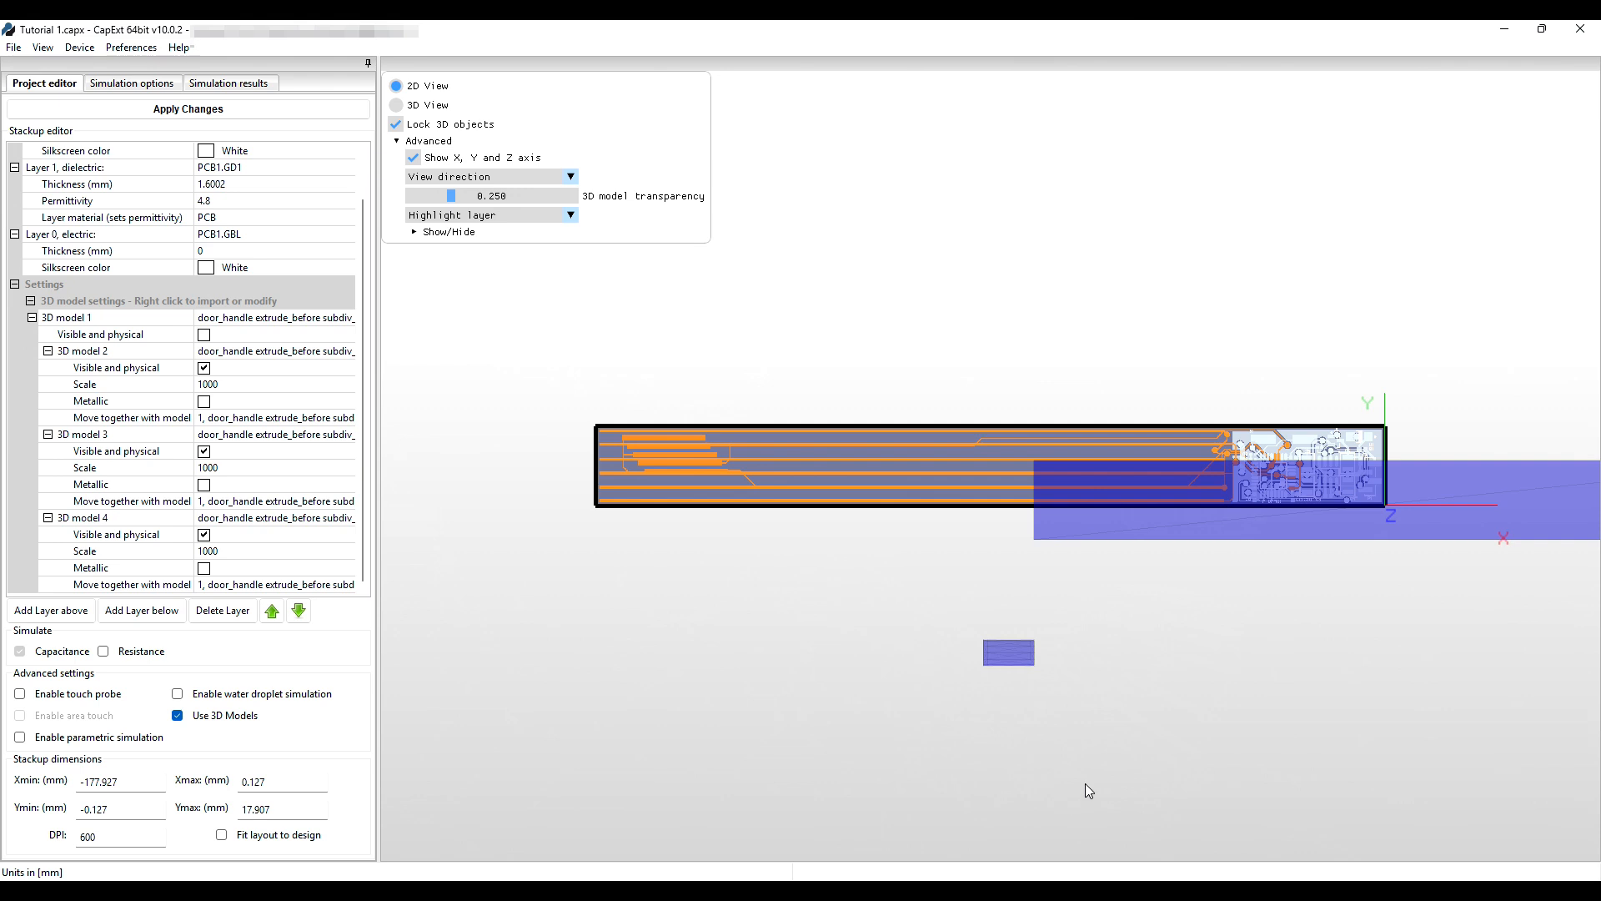
Unlock the 3D objects and drag the blue handle part left over the PCB.
drag(1241, 522, 1069, 525)
drag(1265, 526, 1149, 523)
click(400, 124)
drag(1222, 520, 787, 487)
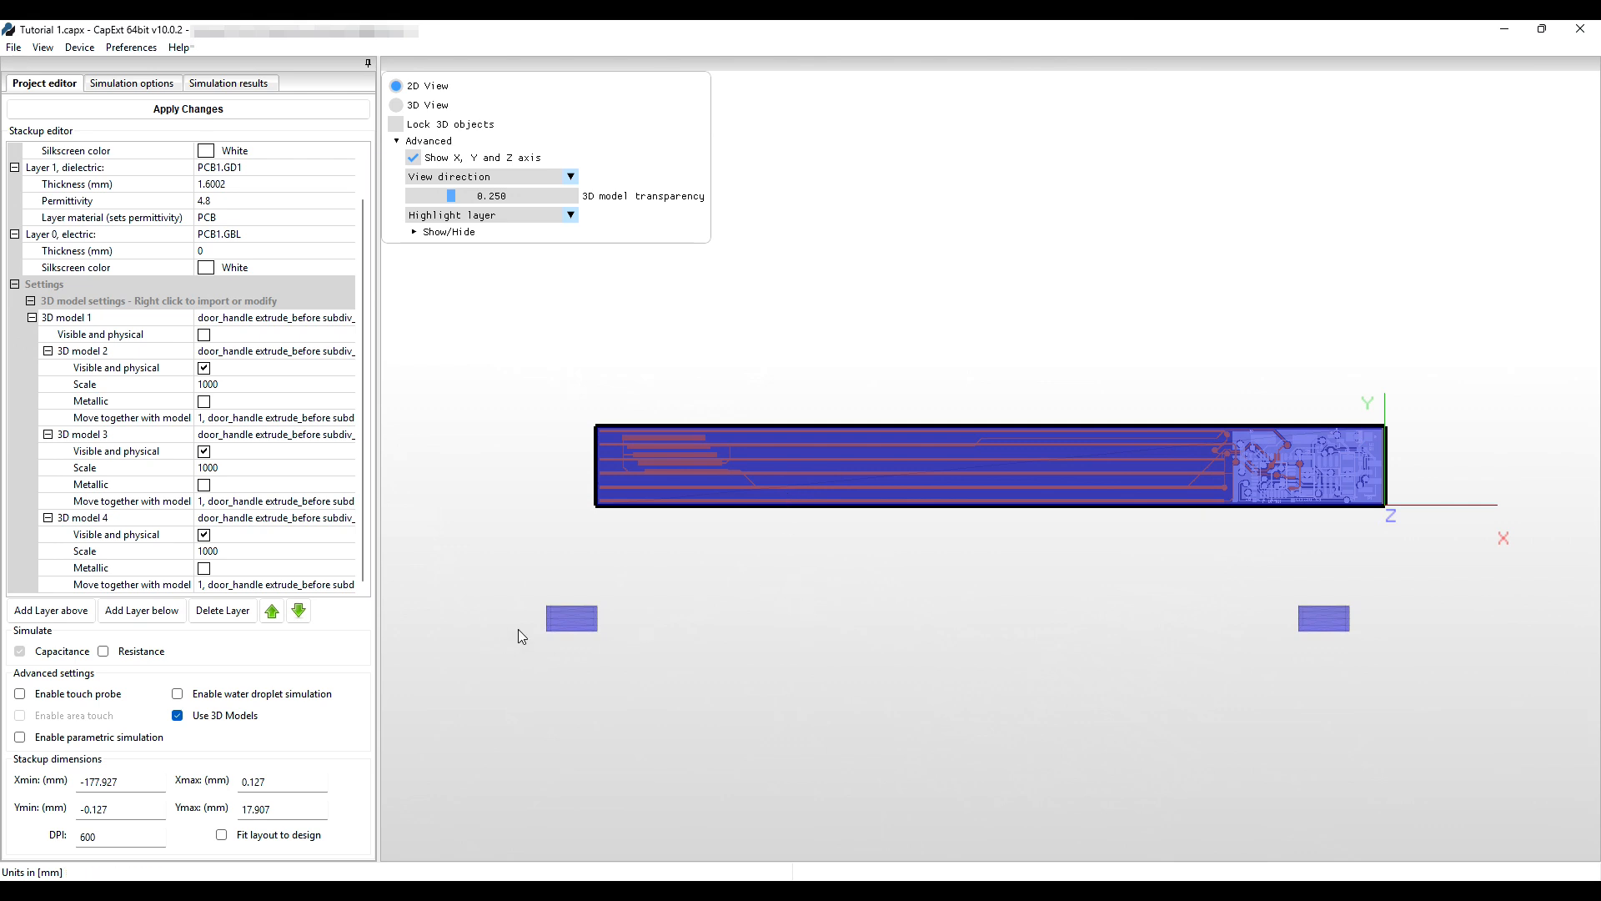
Check that the handle covers the PCB end to end, then apply the changes.
scroll(552, 489, up, 2)
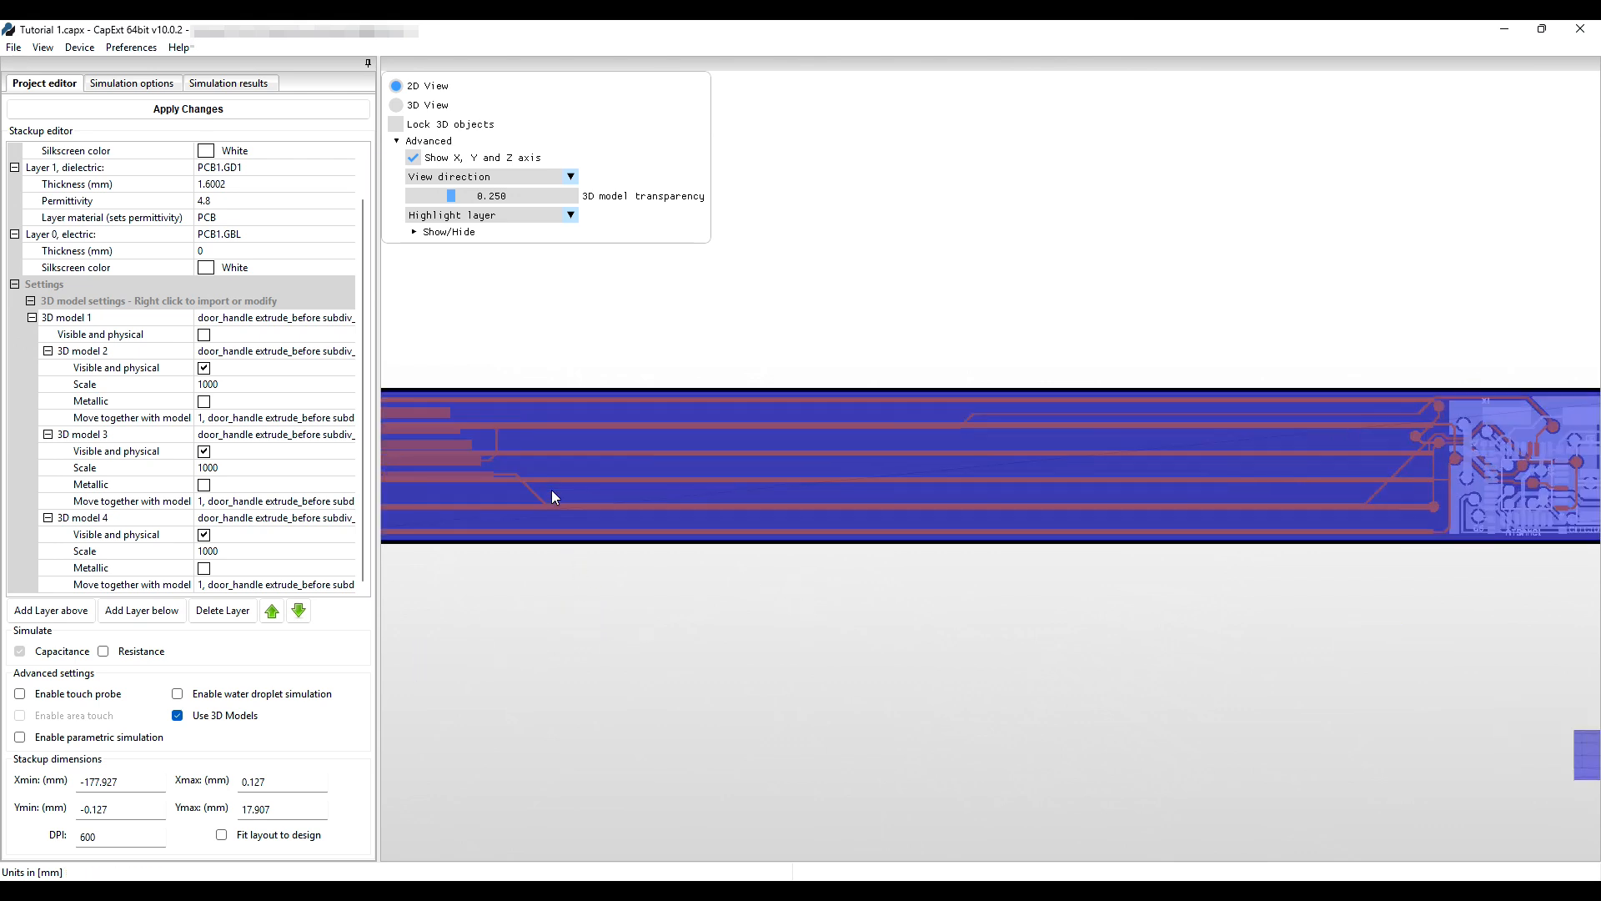
drag(518, 615, 951, 641)
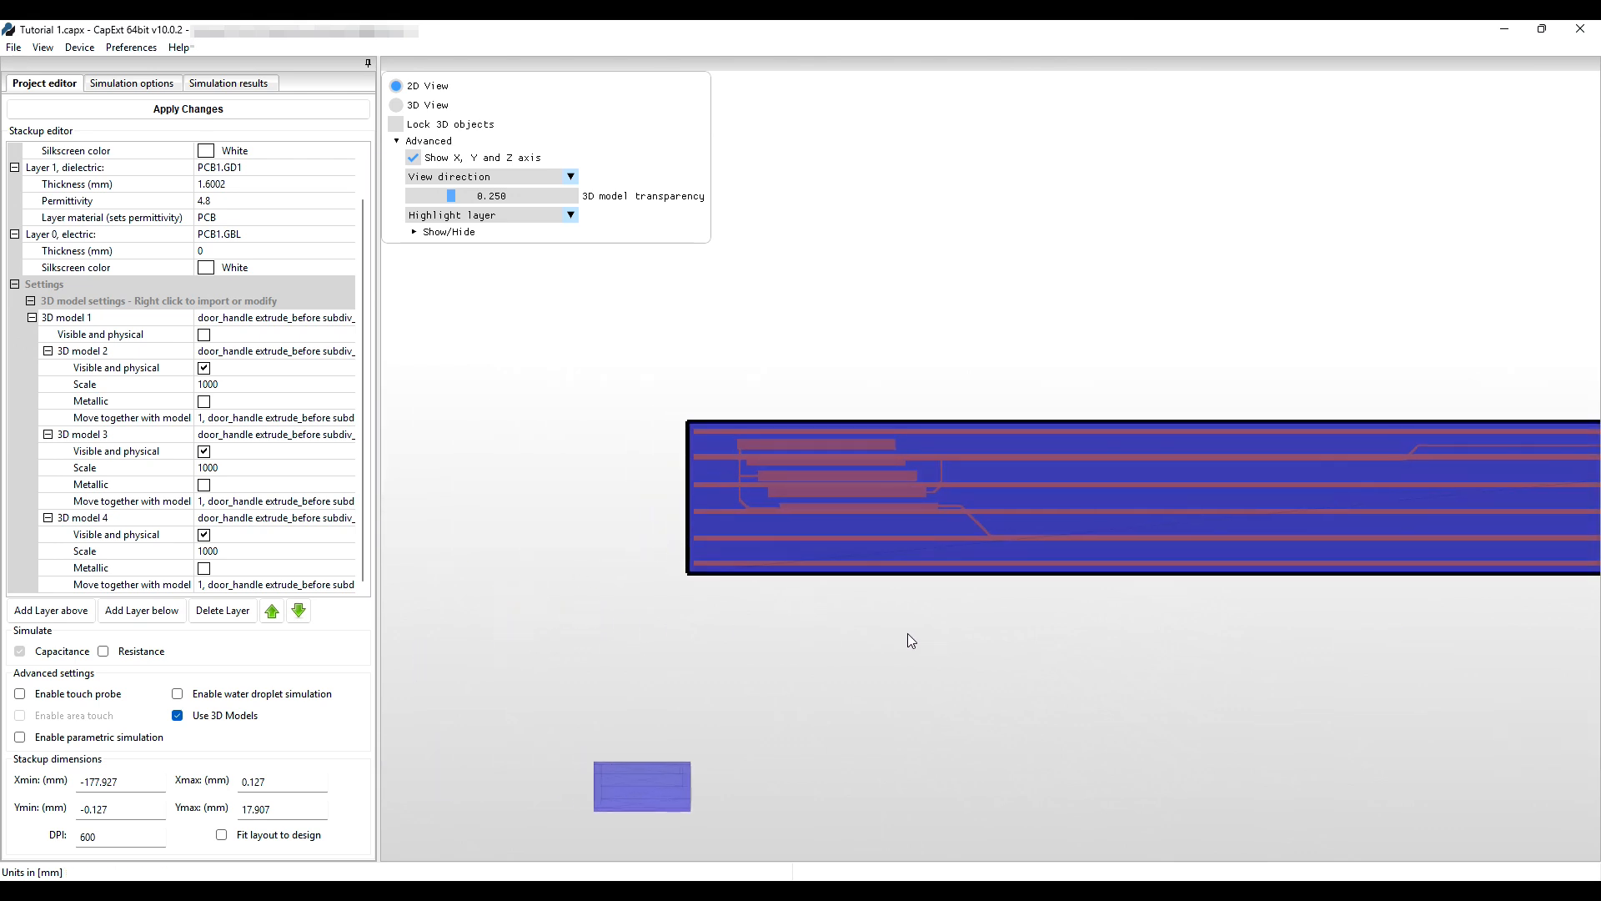
scroll(742, 542, up, 2)
drag(636, 685, 724, 685)
scroll(686, 553, up, 2)
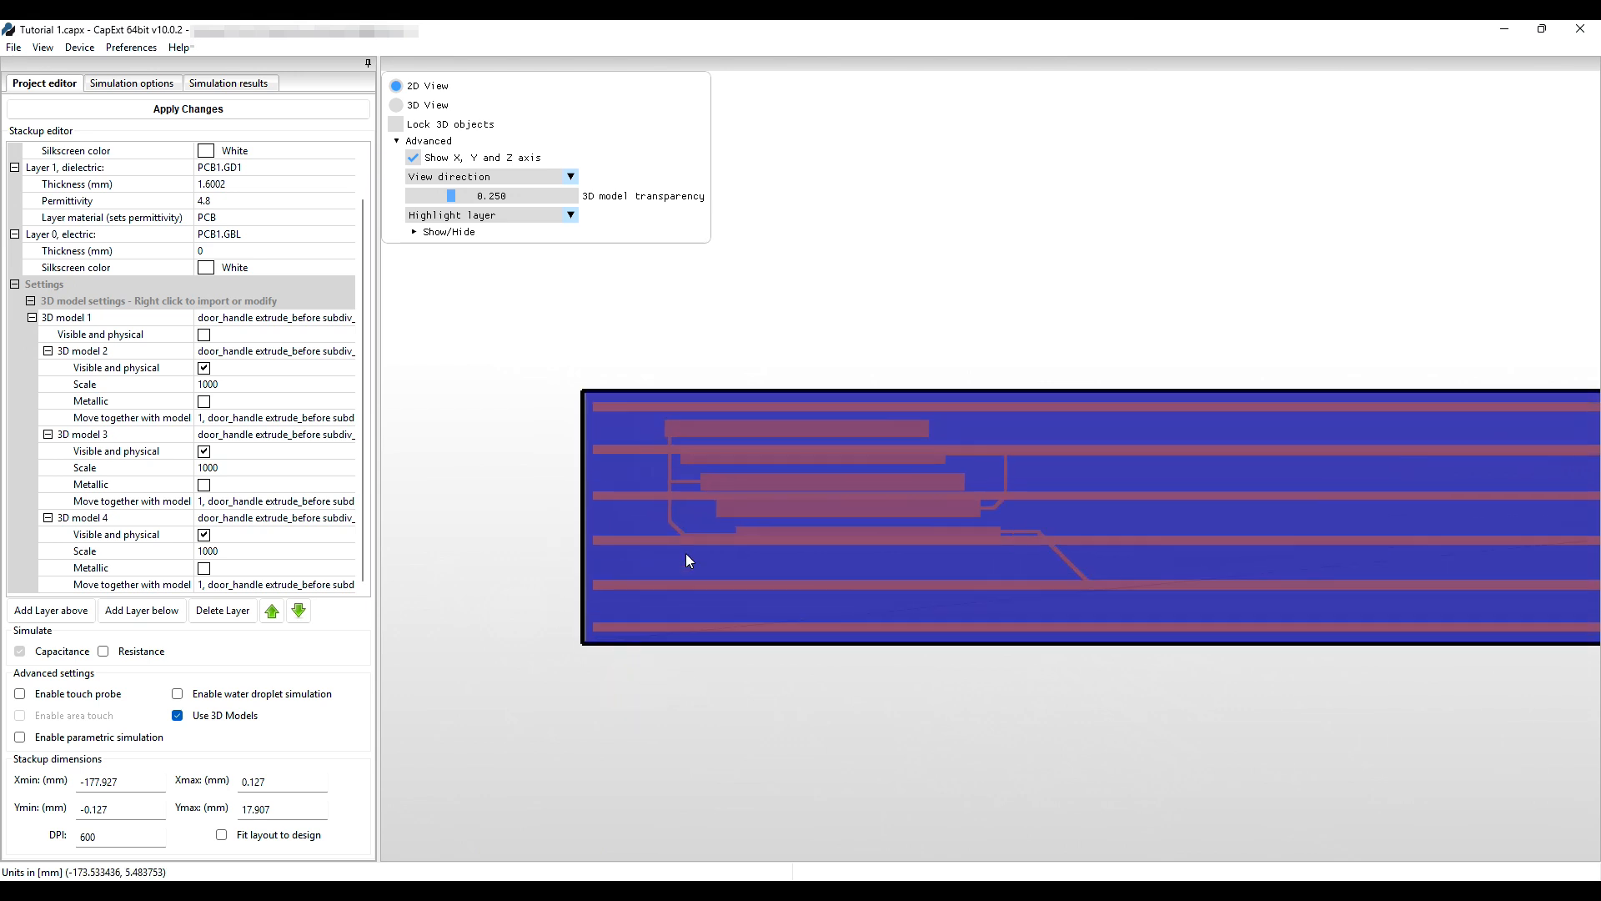
drag(618, 728, 655, 731)
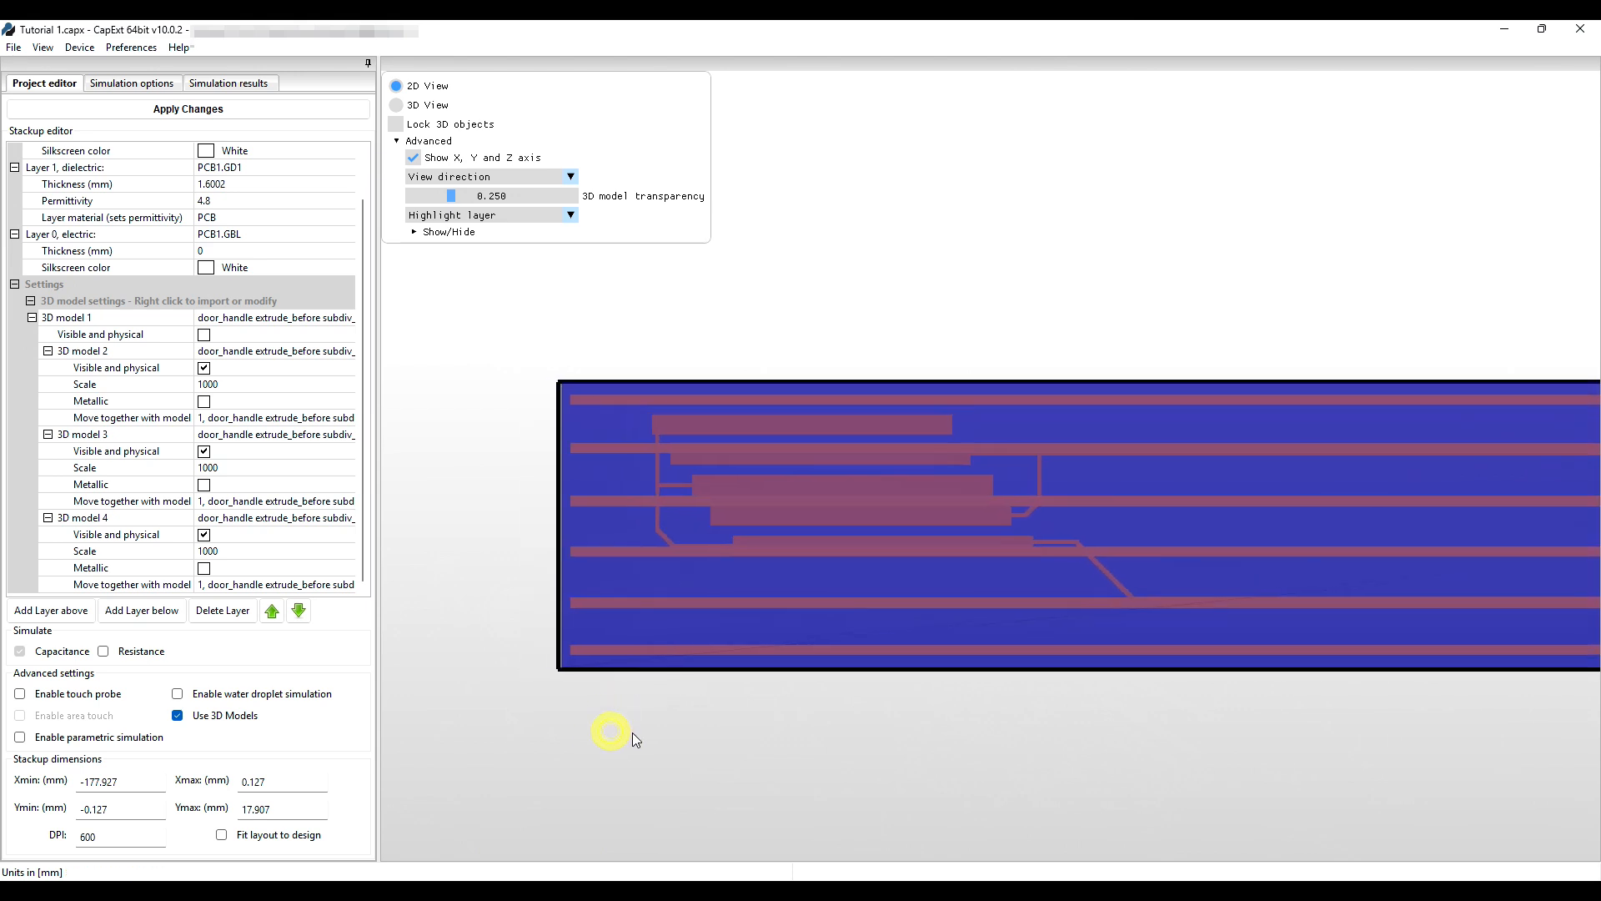
click(596, 530)
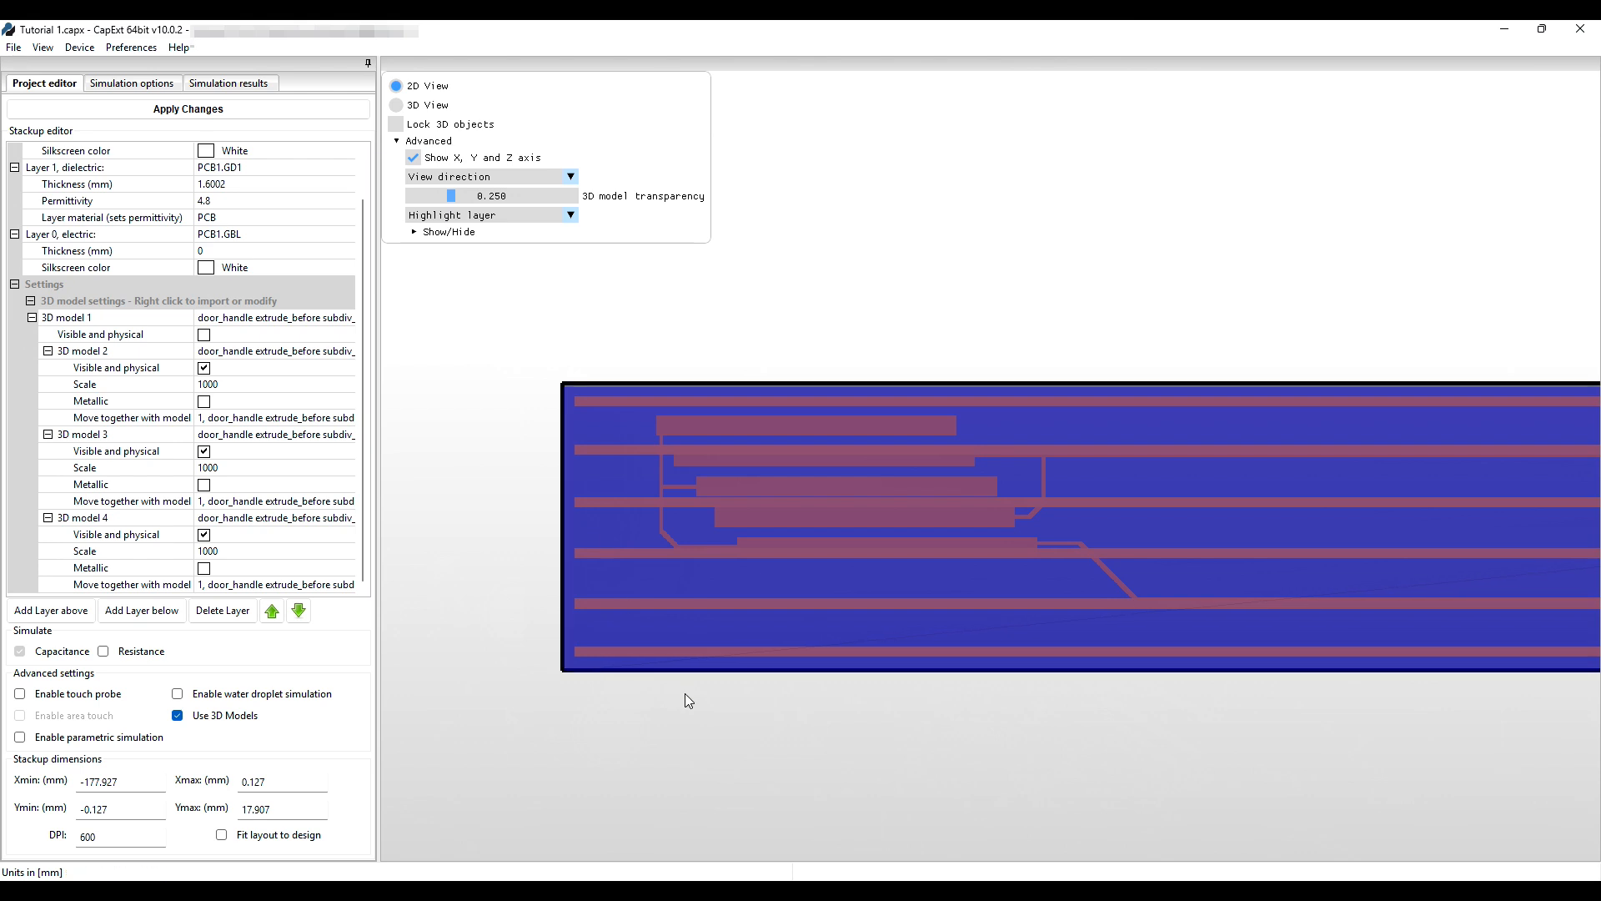
click(332, 109)
click(427, 178)
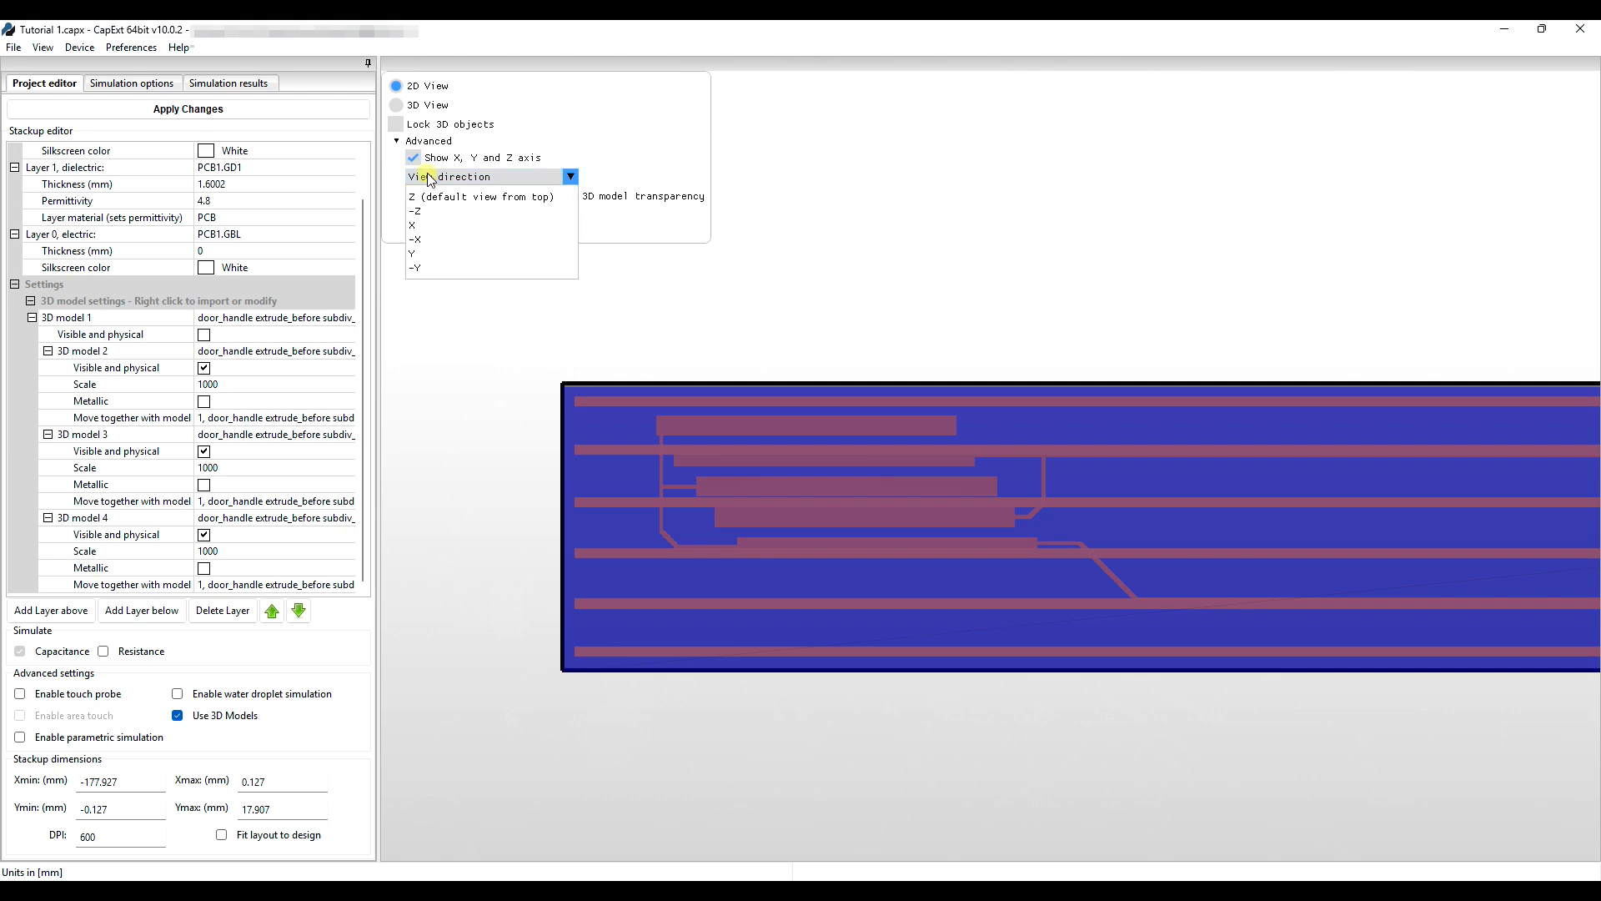
From the Y edge-on view, nudge the blue handle block left and right along the board.
click(426, 253)
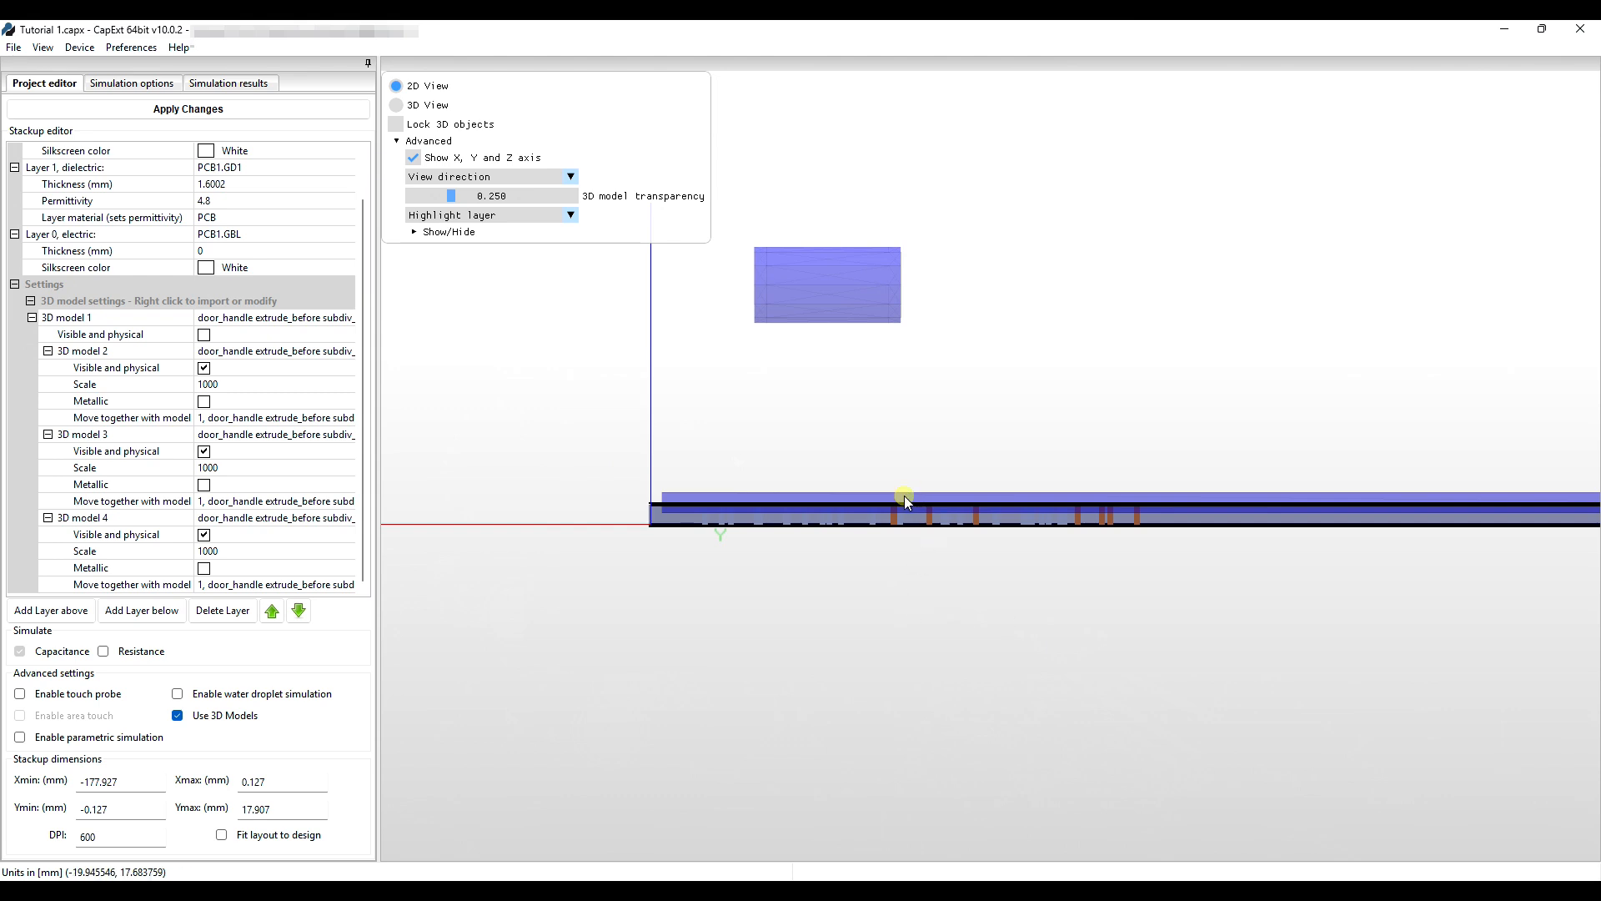
drag(904, 495, 893, 507)
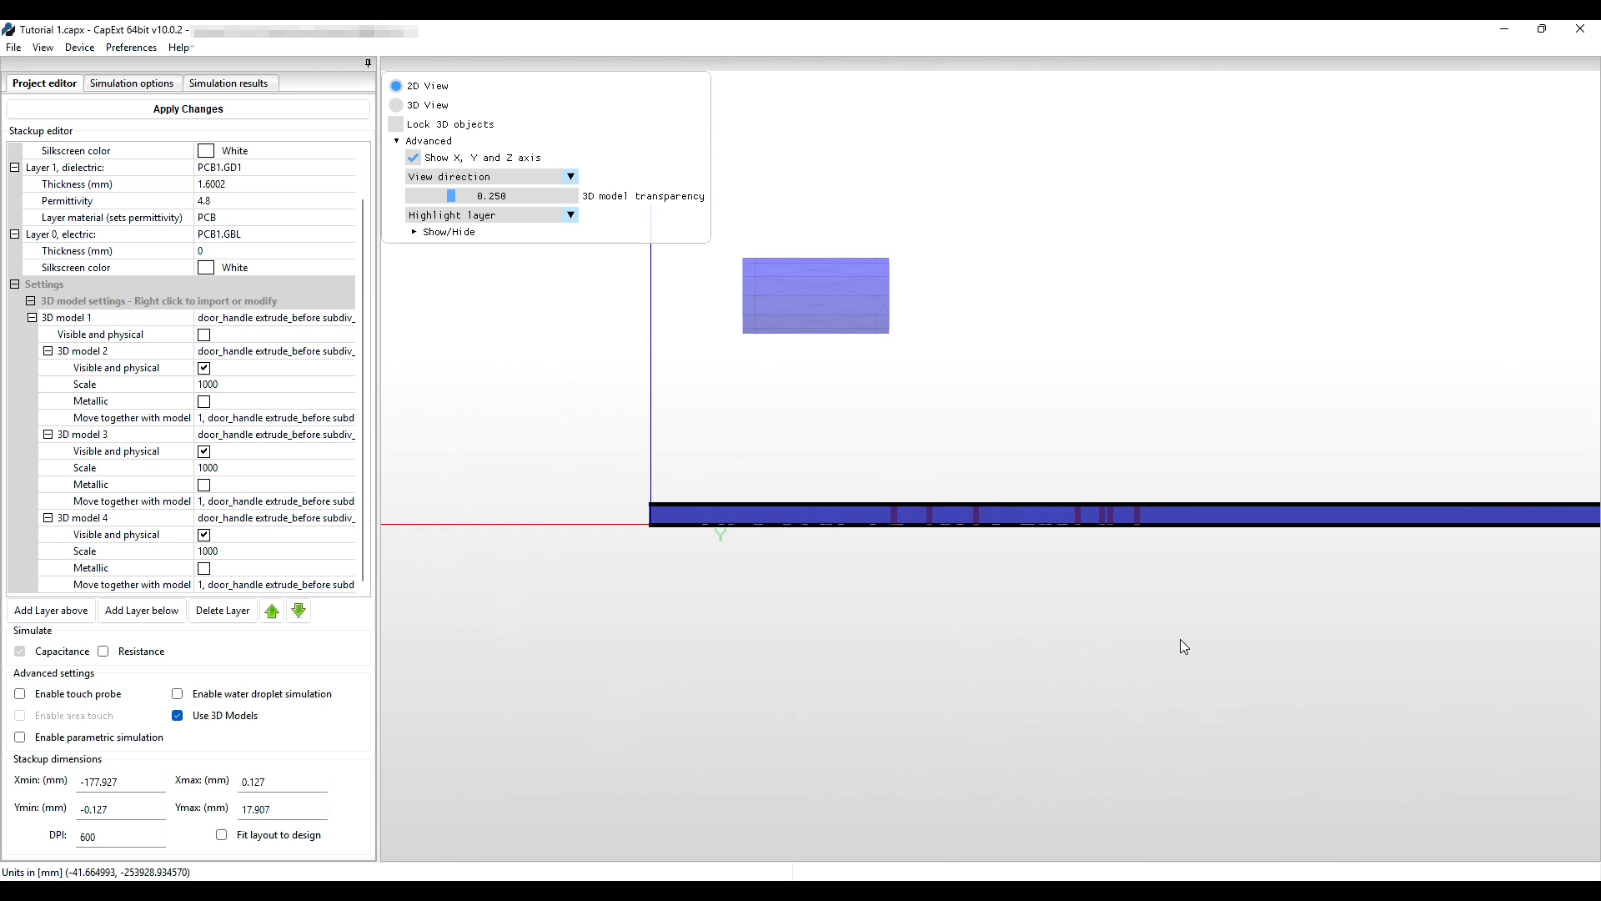
click(1215, 618)
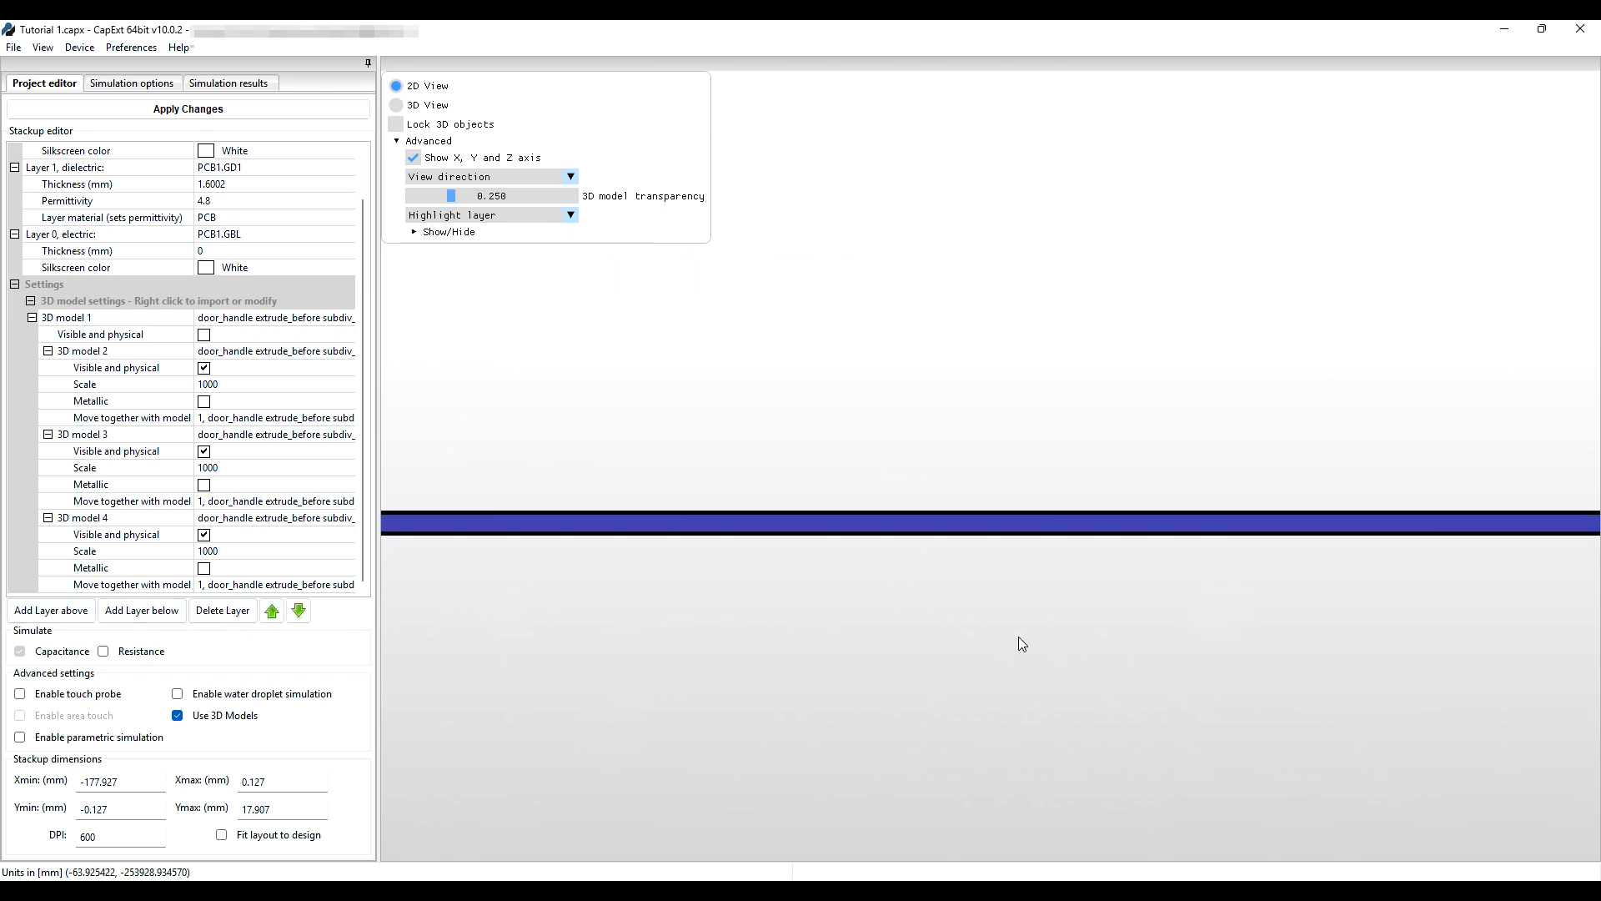
click(1463, 609)
scroll(1125, 607, down, 2)
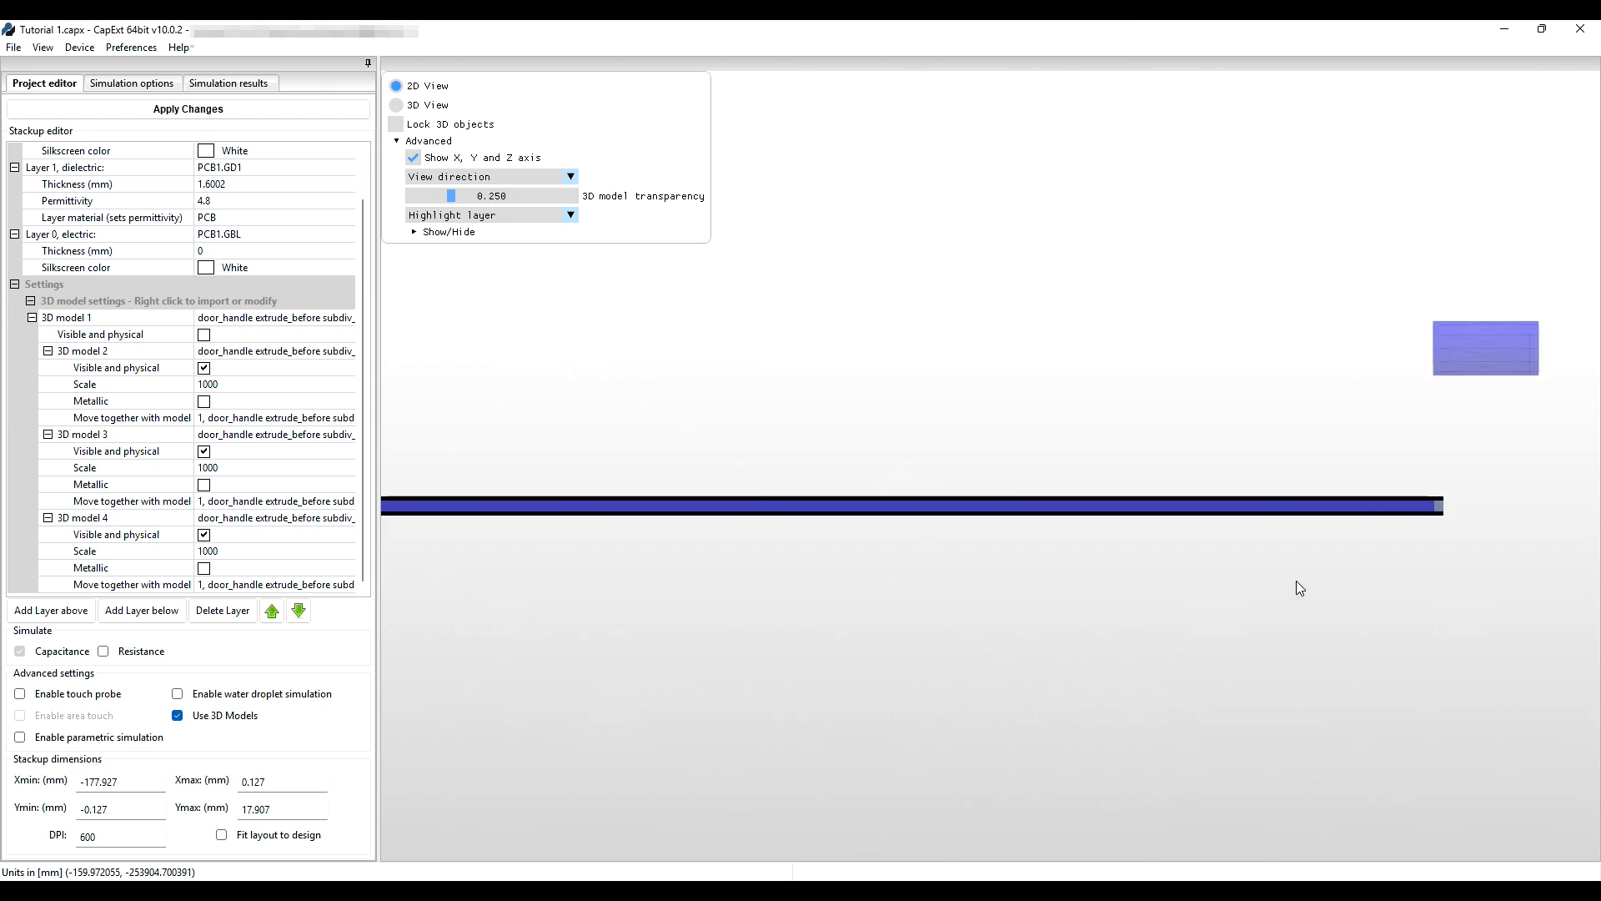
drag(1352, 585, 1368, 577)
drag(1254, 508, 1265, 510)
drag(994, 611, 1580, 617)
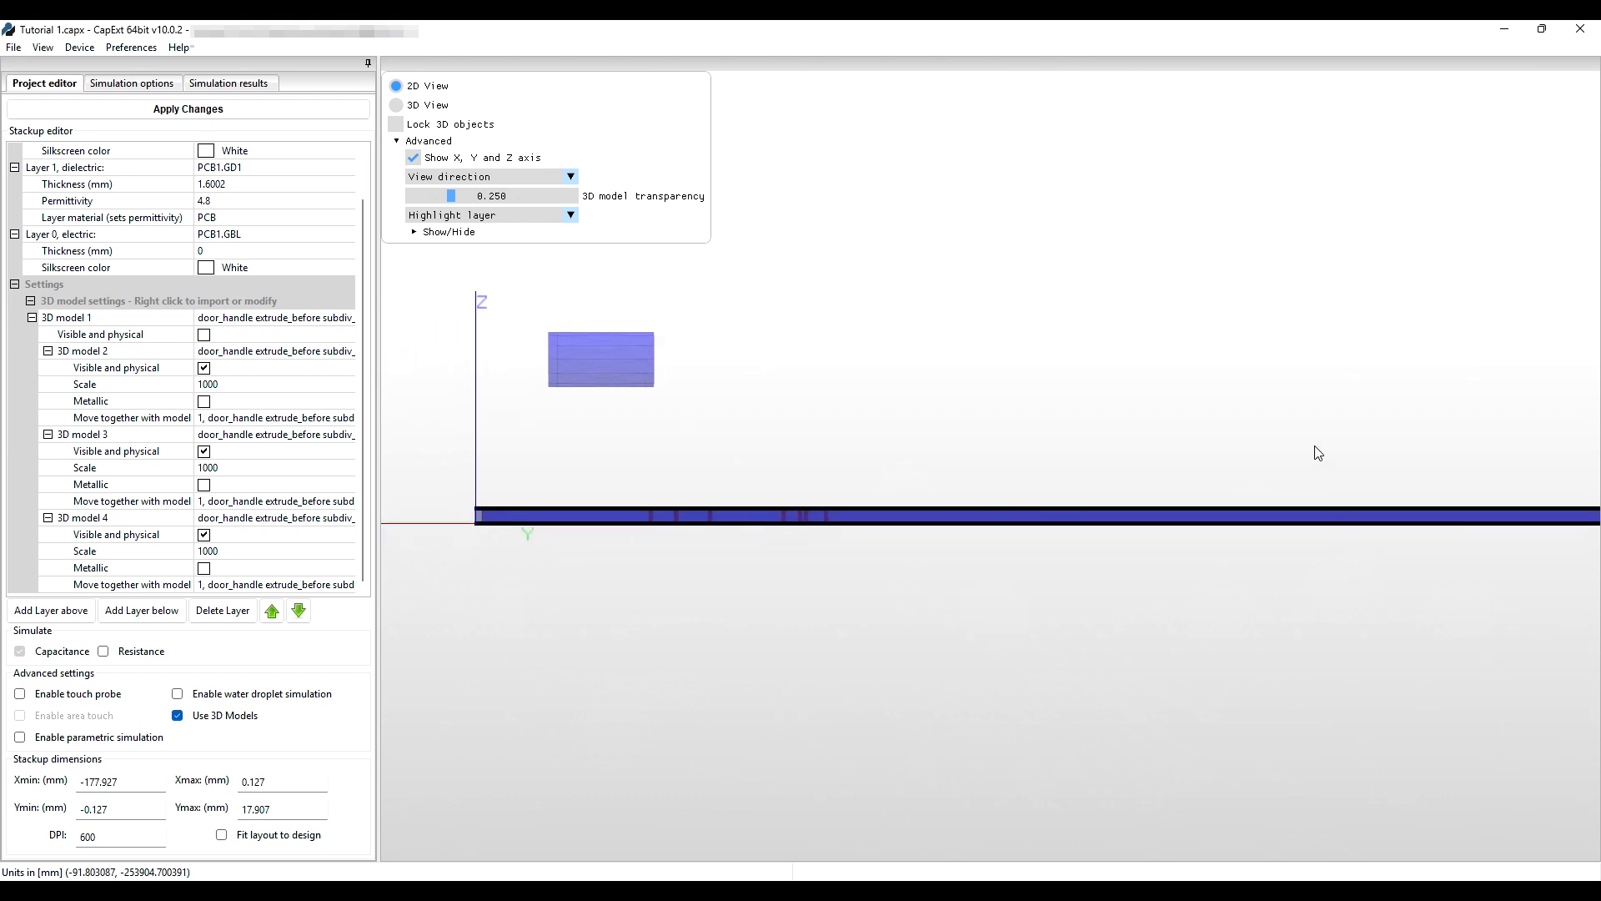
drag(1118, 511, 1114, 522)
drag(1072, 617, 1033, 634)
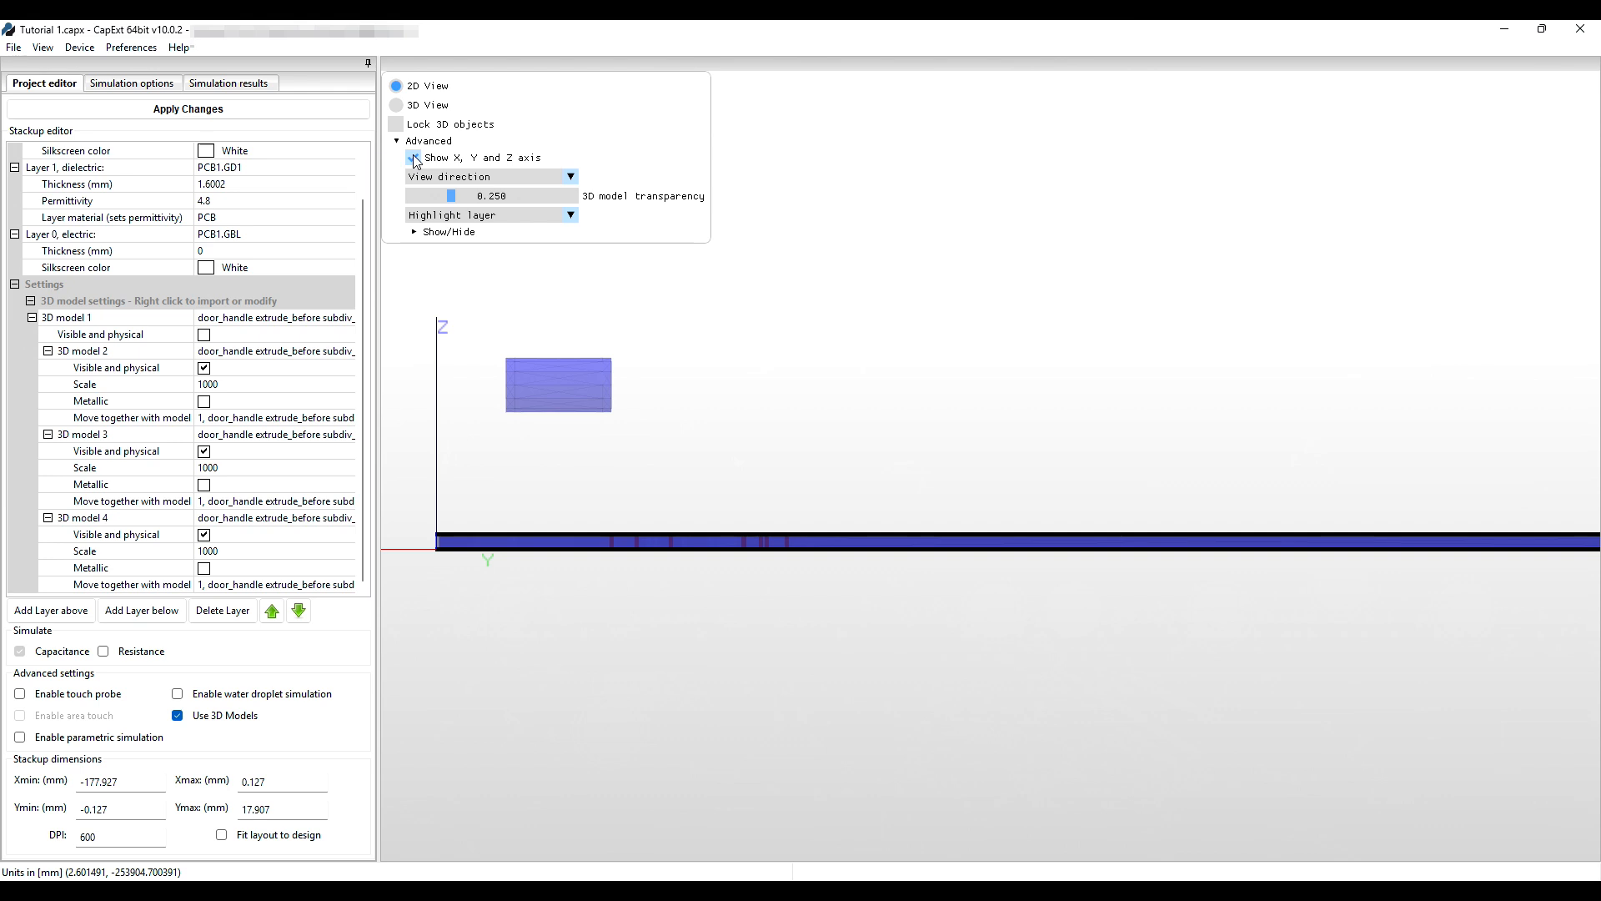
click(508, 176)
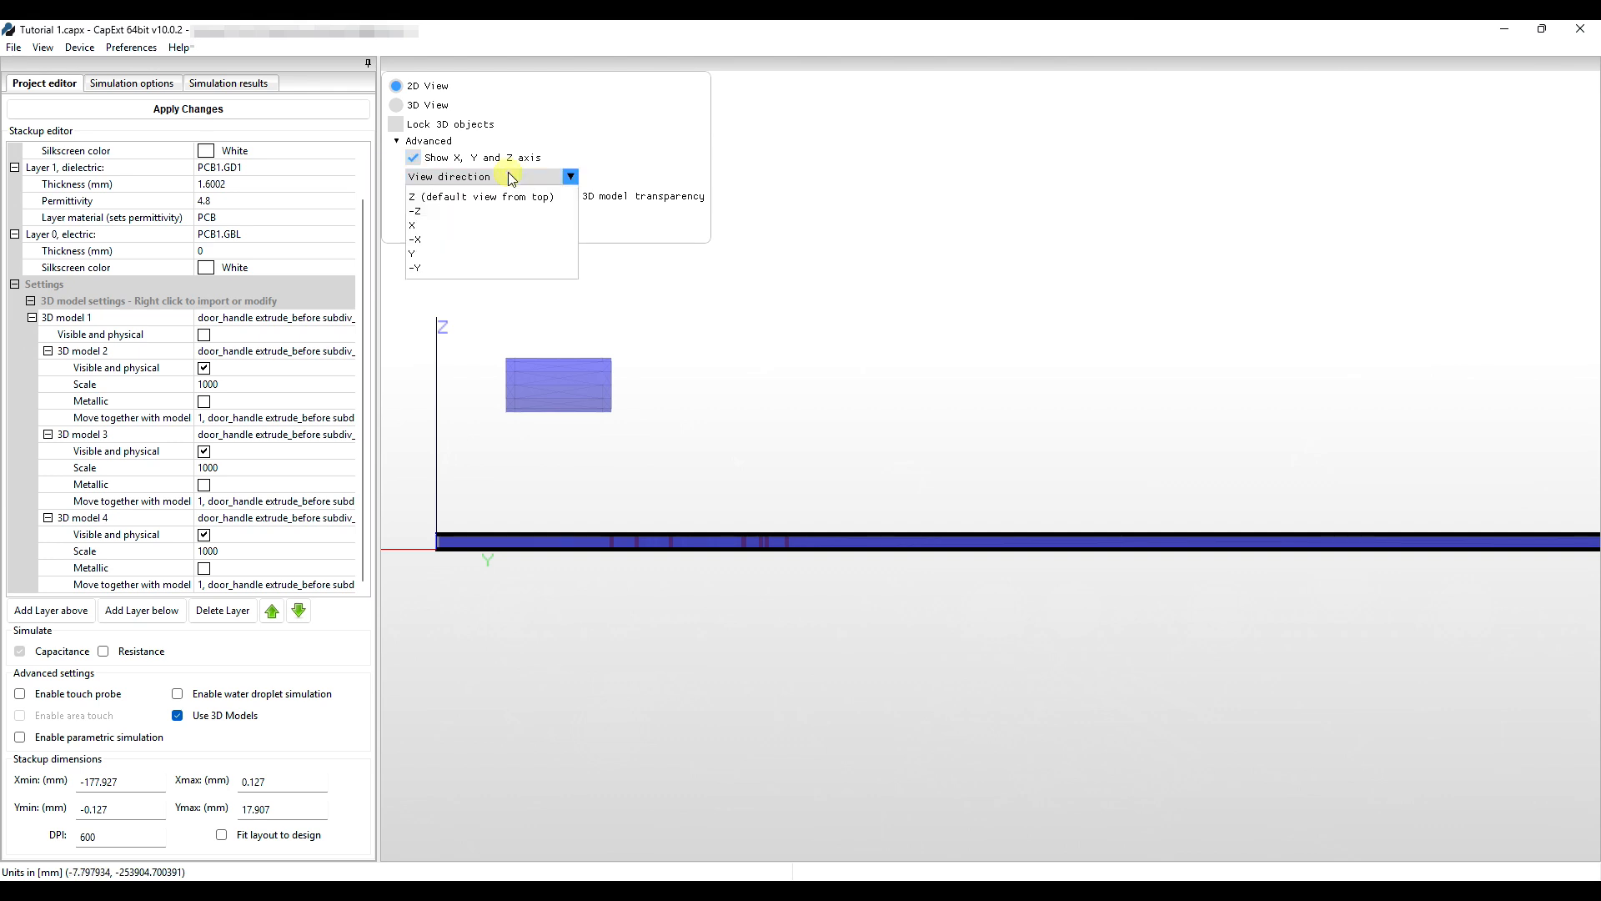
In the X view, slide the handle model so its ends line up with the PCB.
click(476, 225)
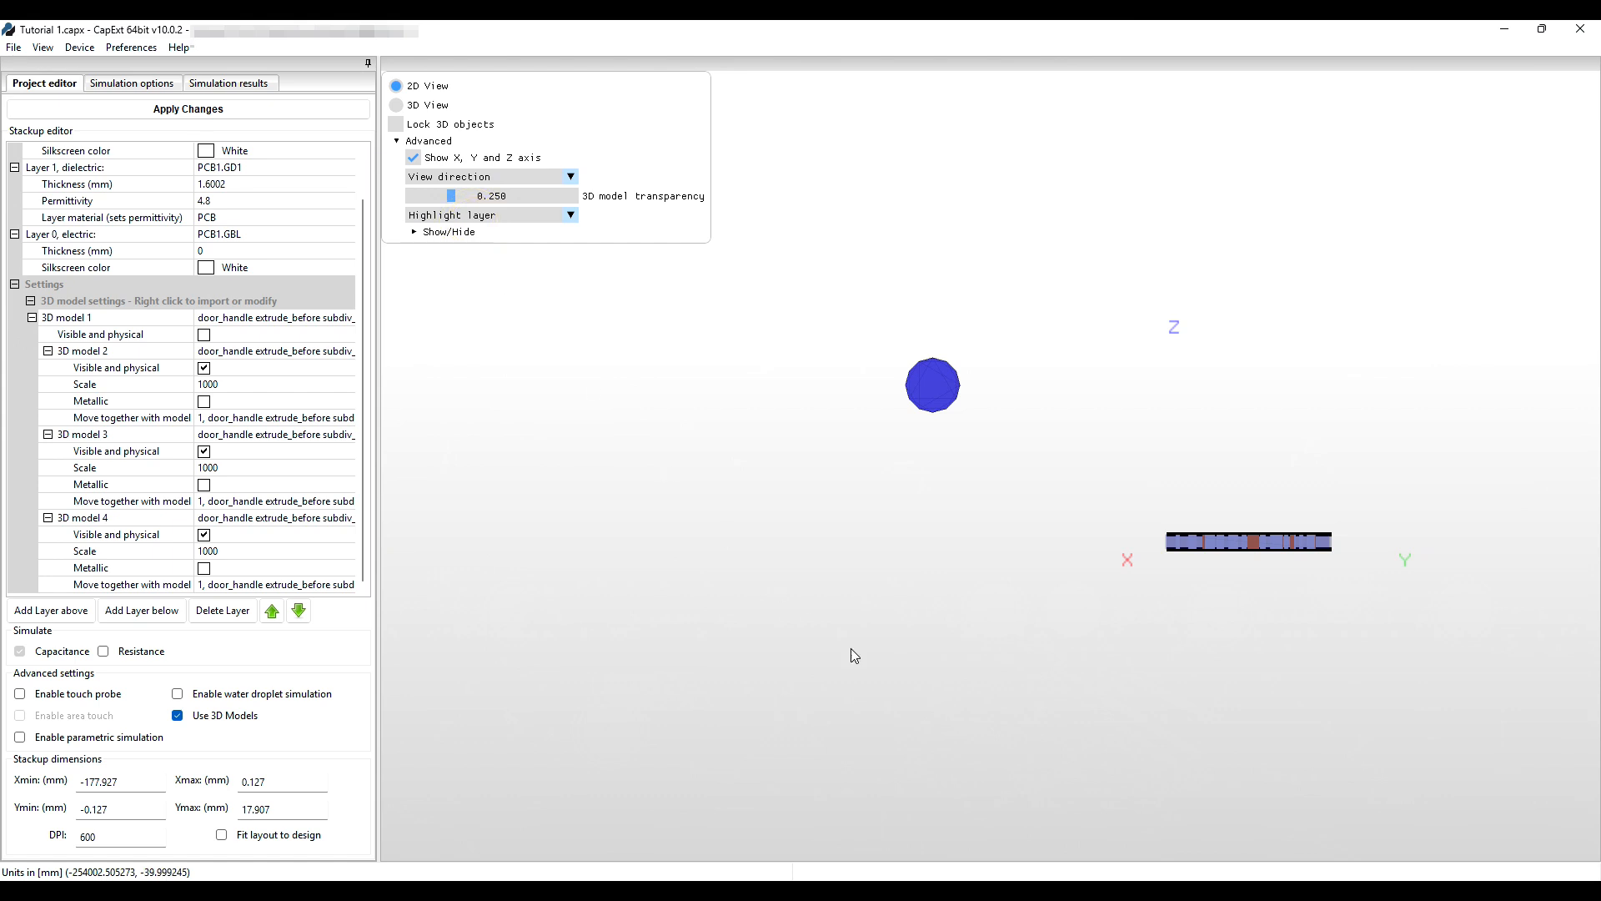
click(1246, 580)
drag(1201, 571, 852, 578)
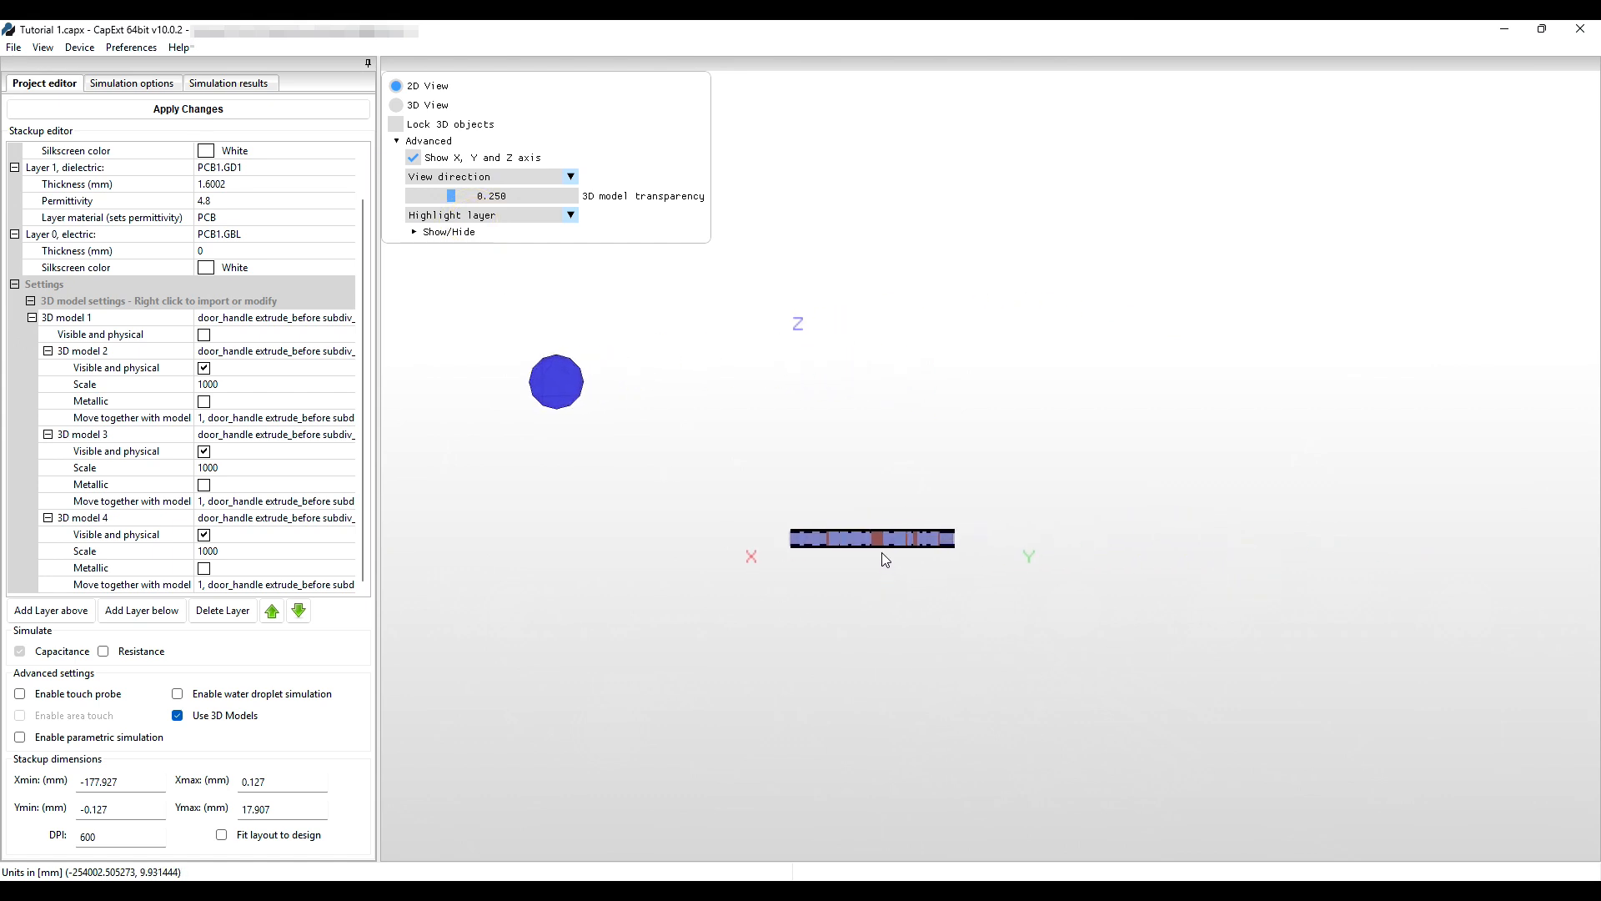
scroll(881, 552, up, 4)
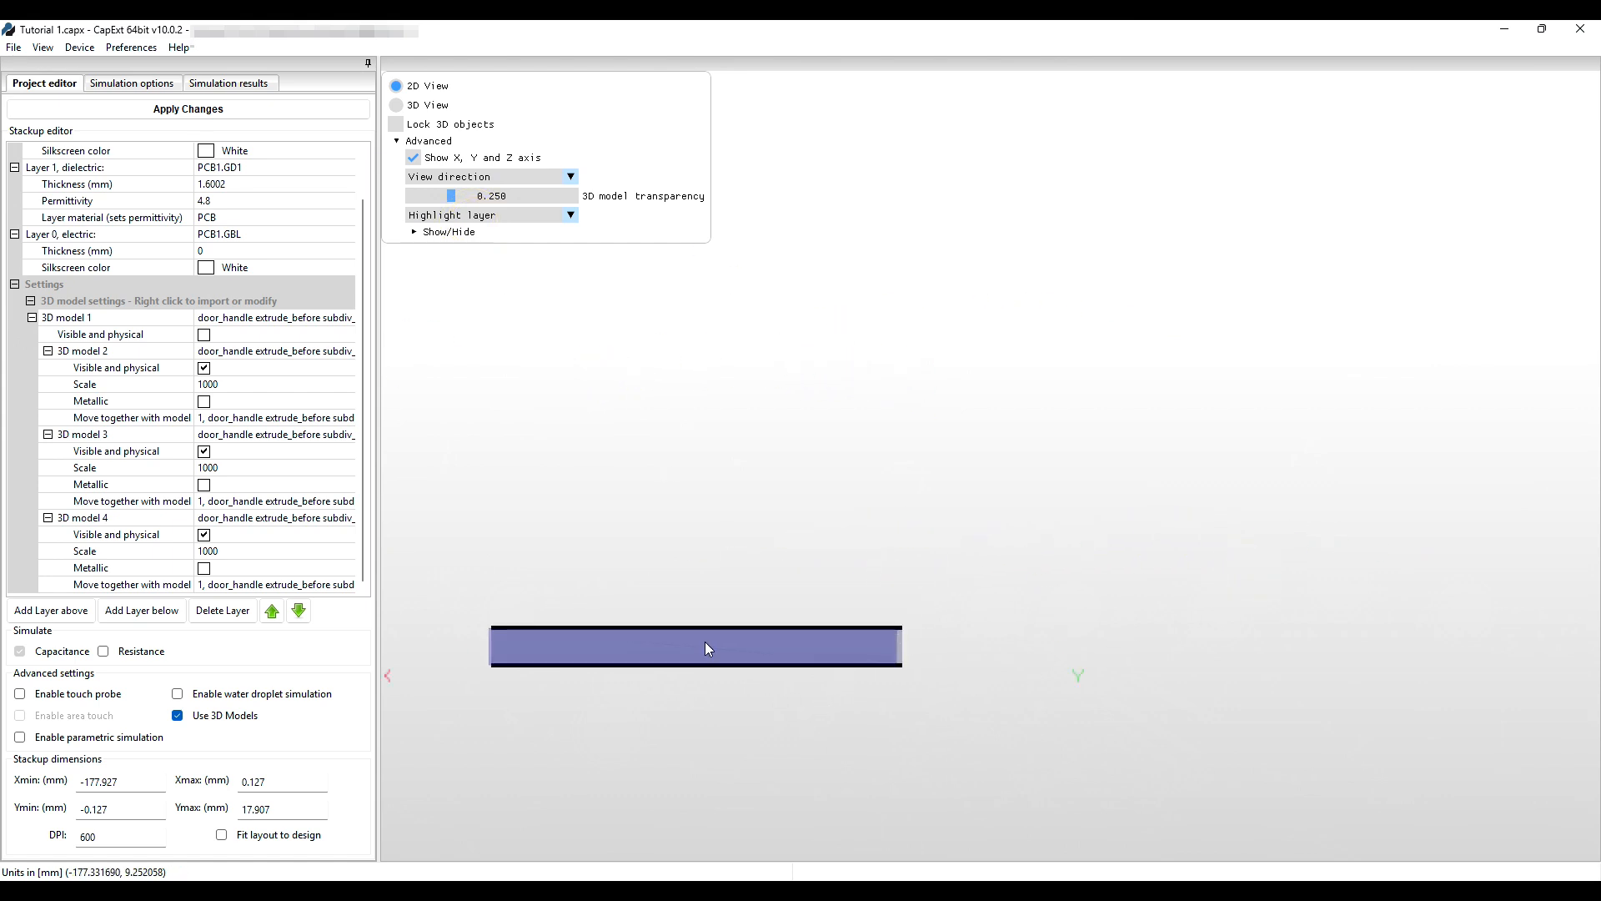
drag(704, 642, 708, 643)
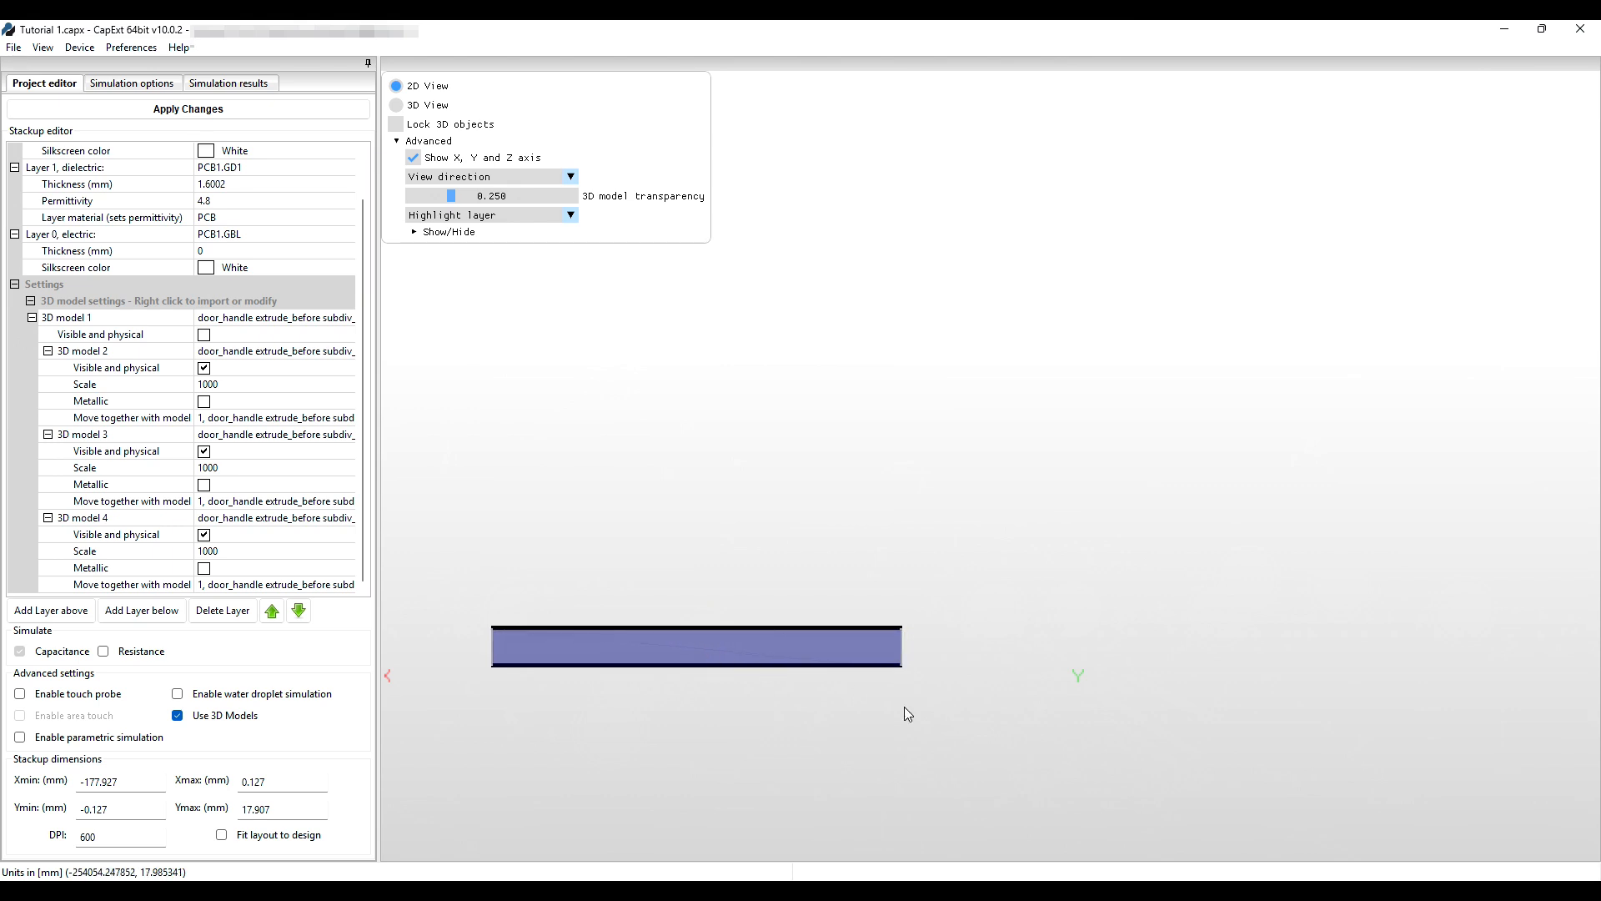
Check the alignment from the Y direction, then return to the top-down Z view.
click(499, 177)
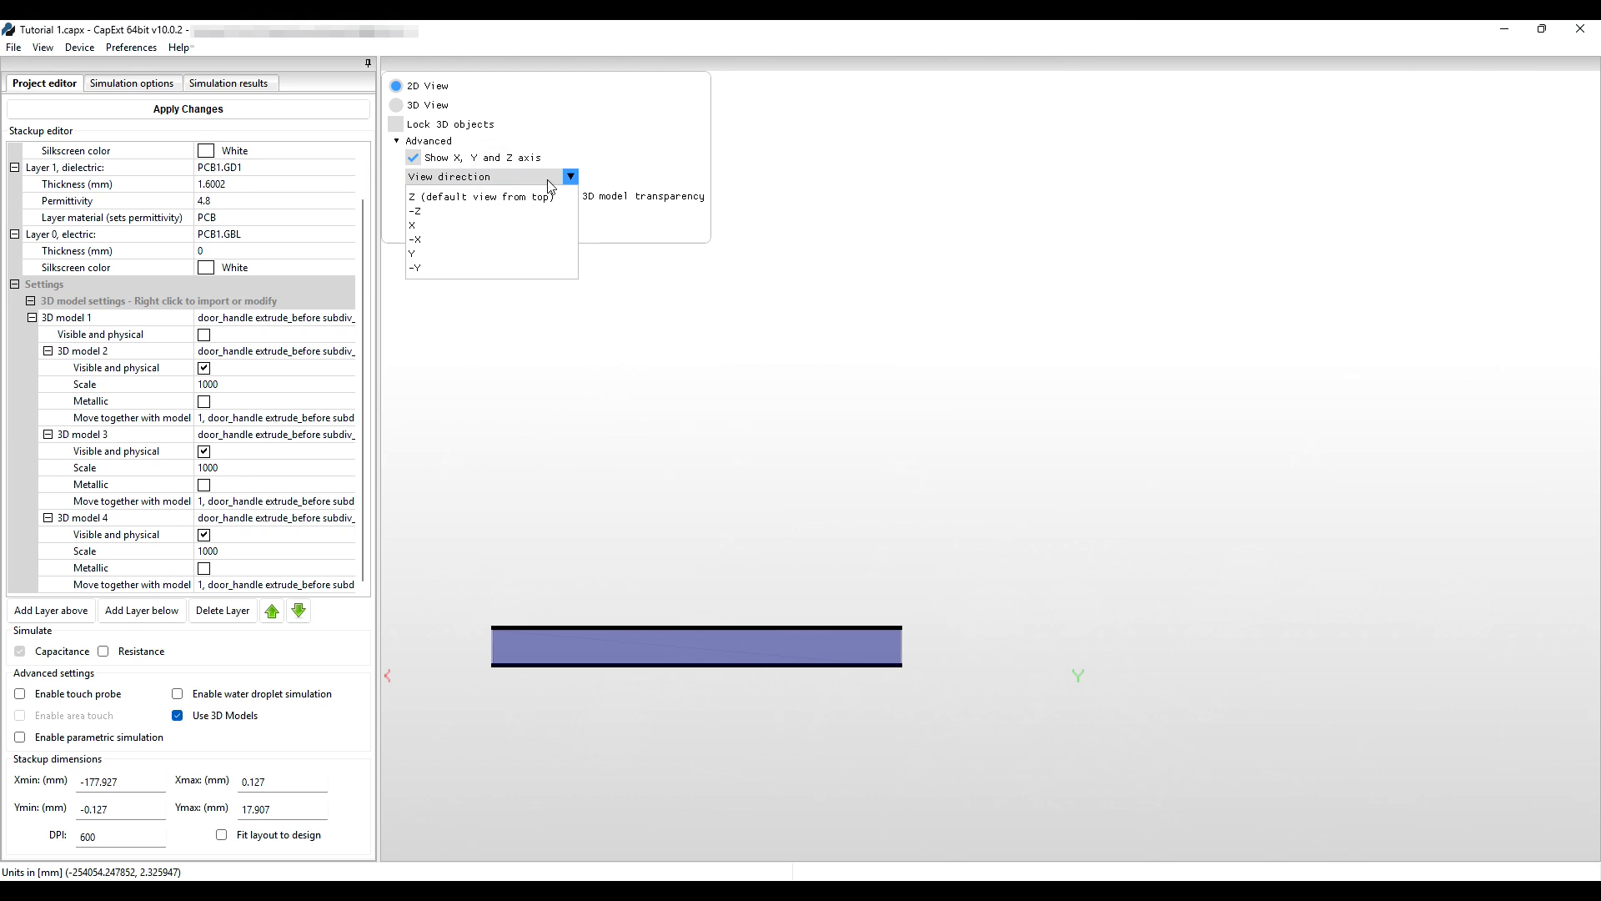
click(470, 253)
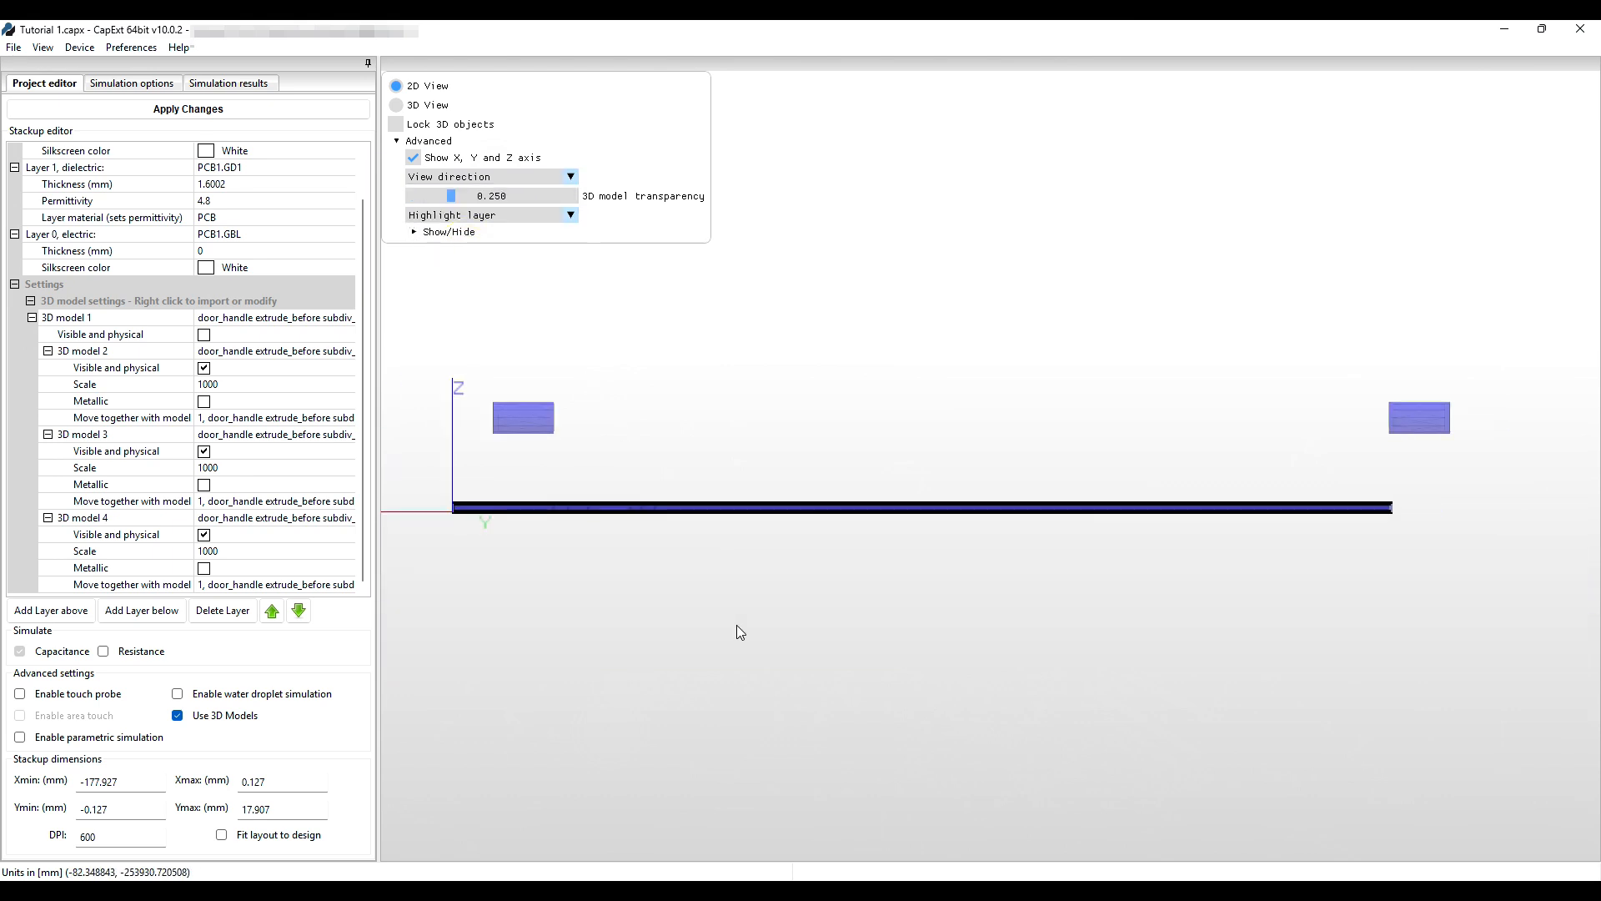
click(571, 177)
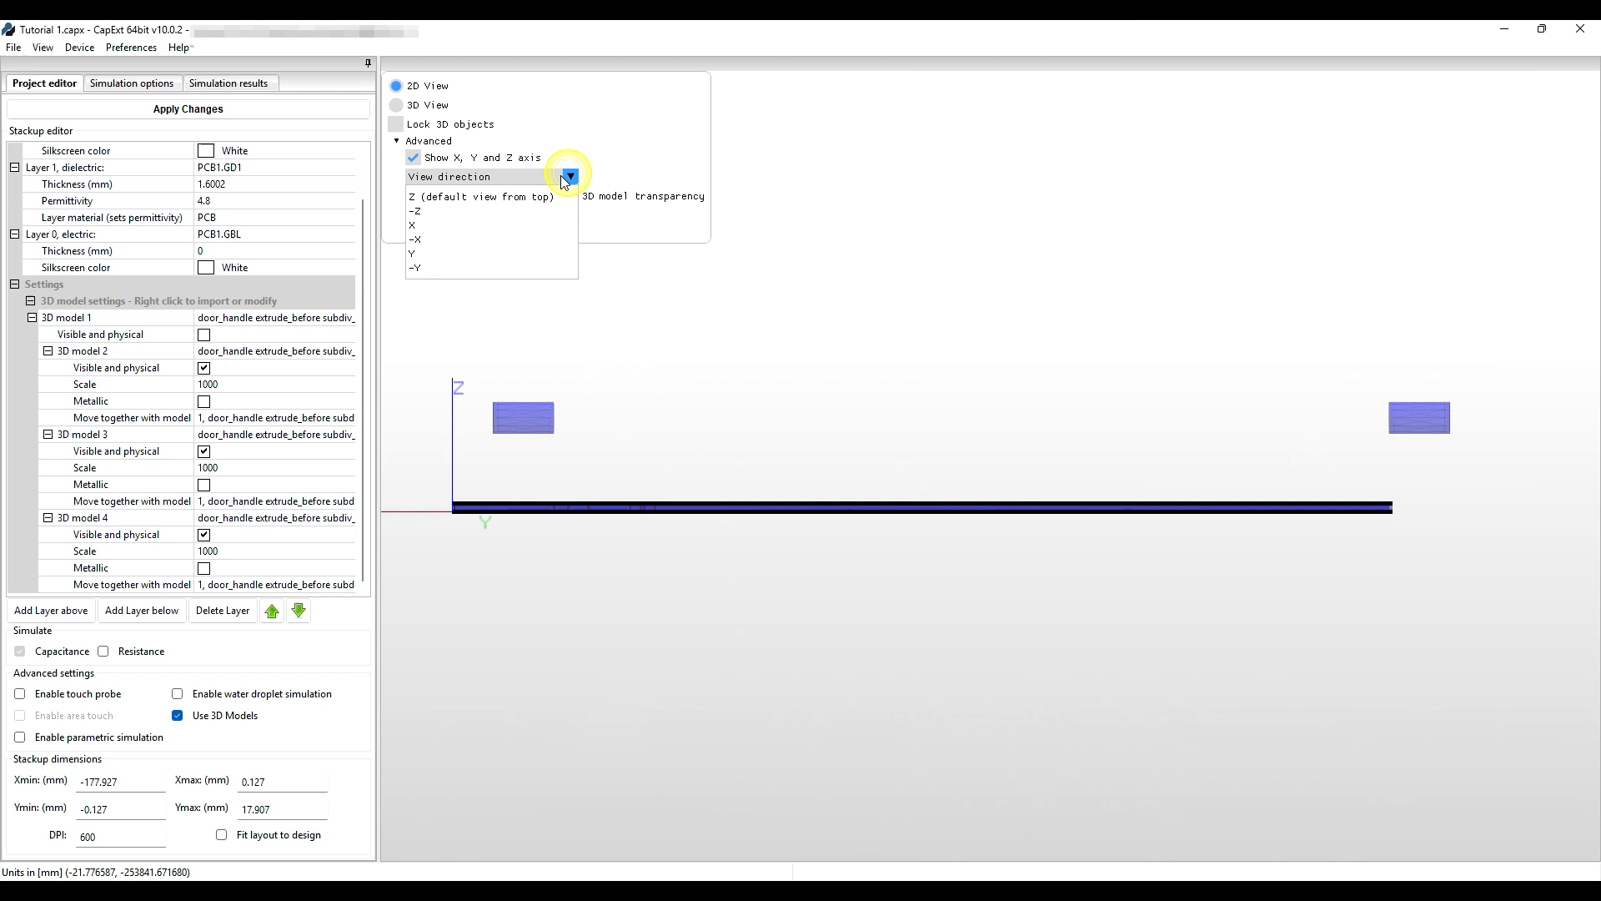
click(488, 198)
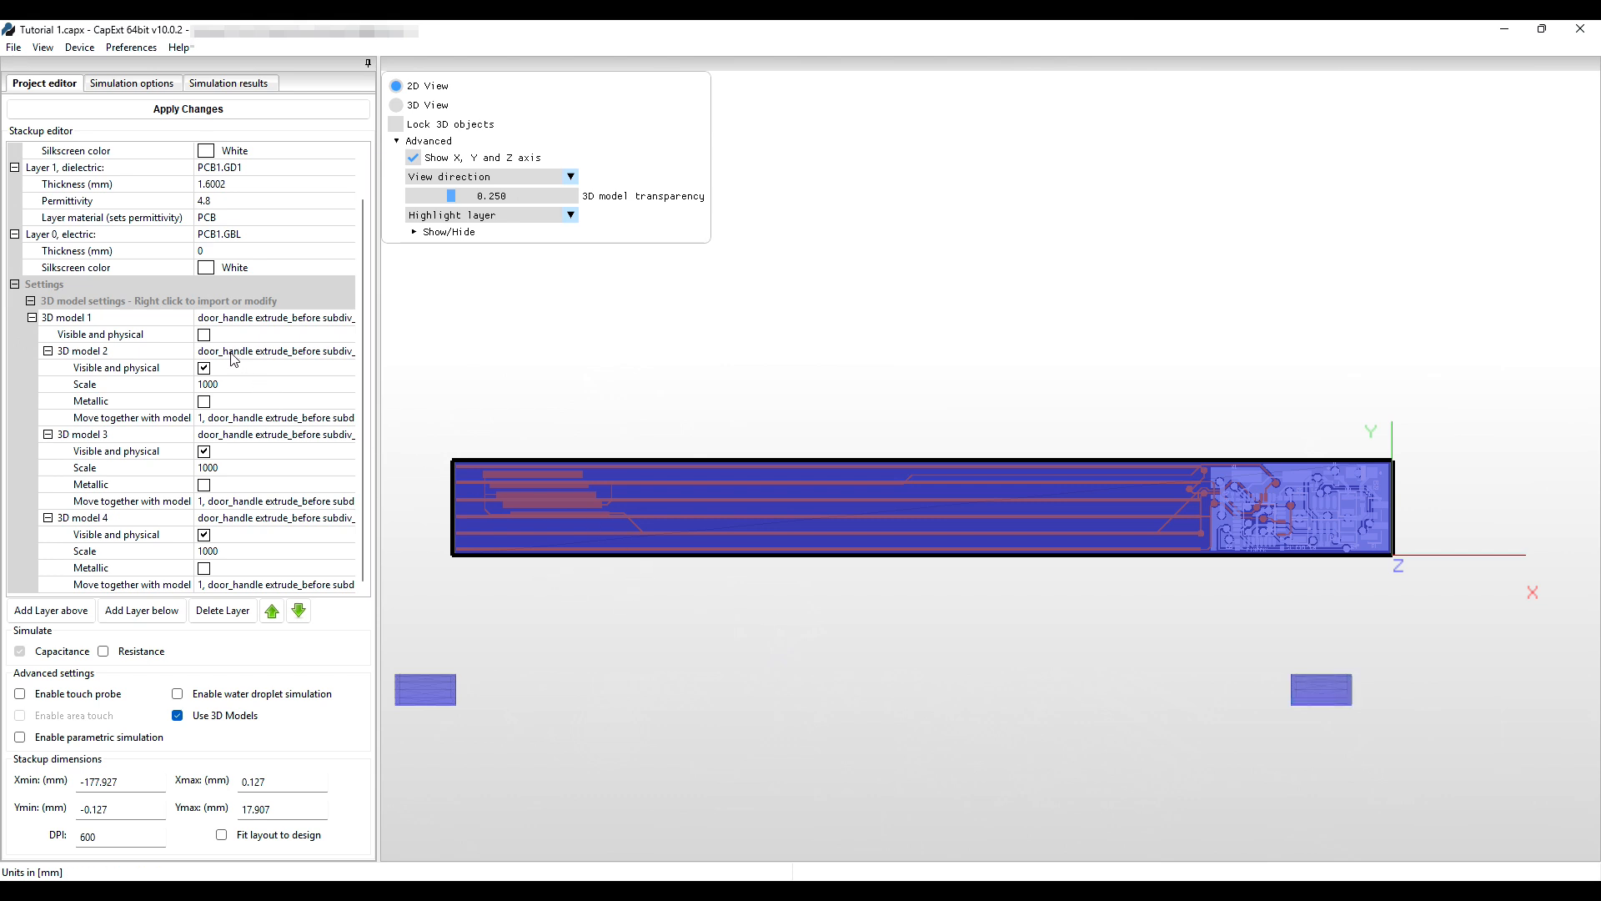
Tick Visible and physical for 3D model 1, orbit it in 3D View, and lock the 3D objects.
click(204, 335)
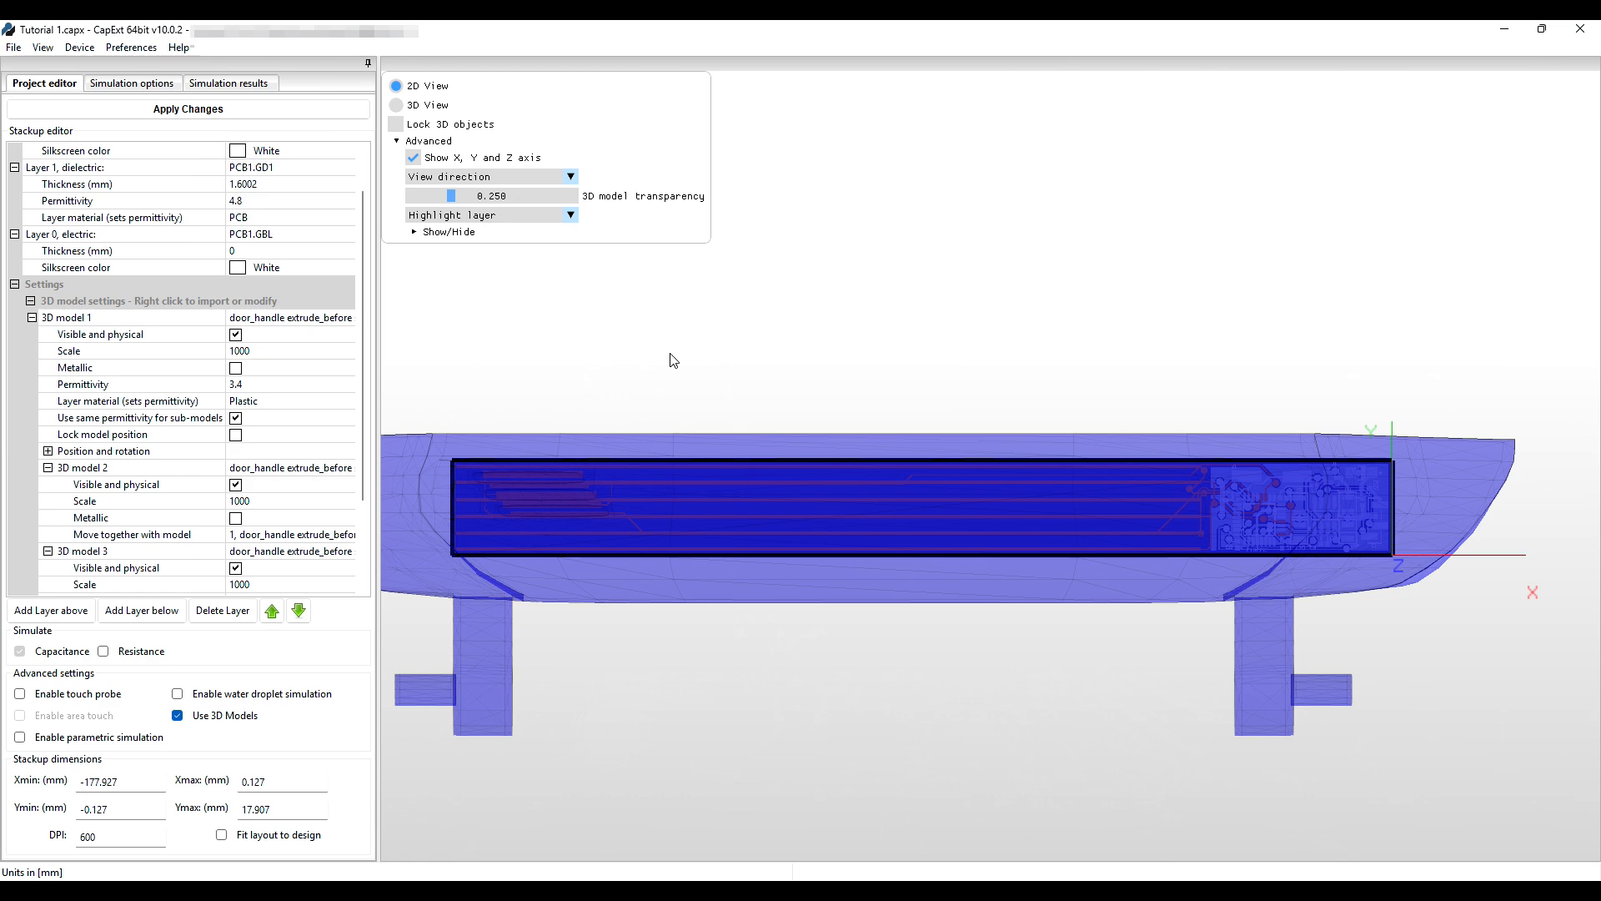
click(397, 106)
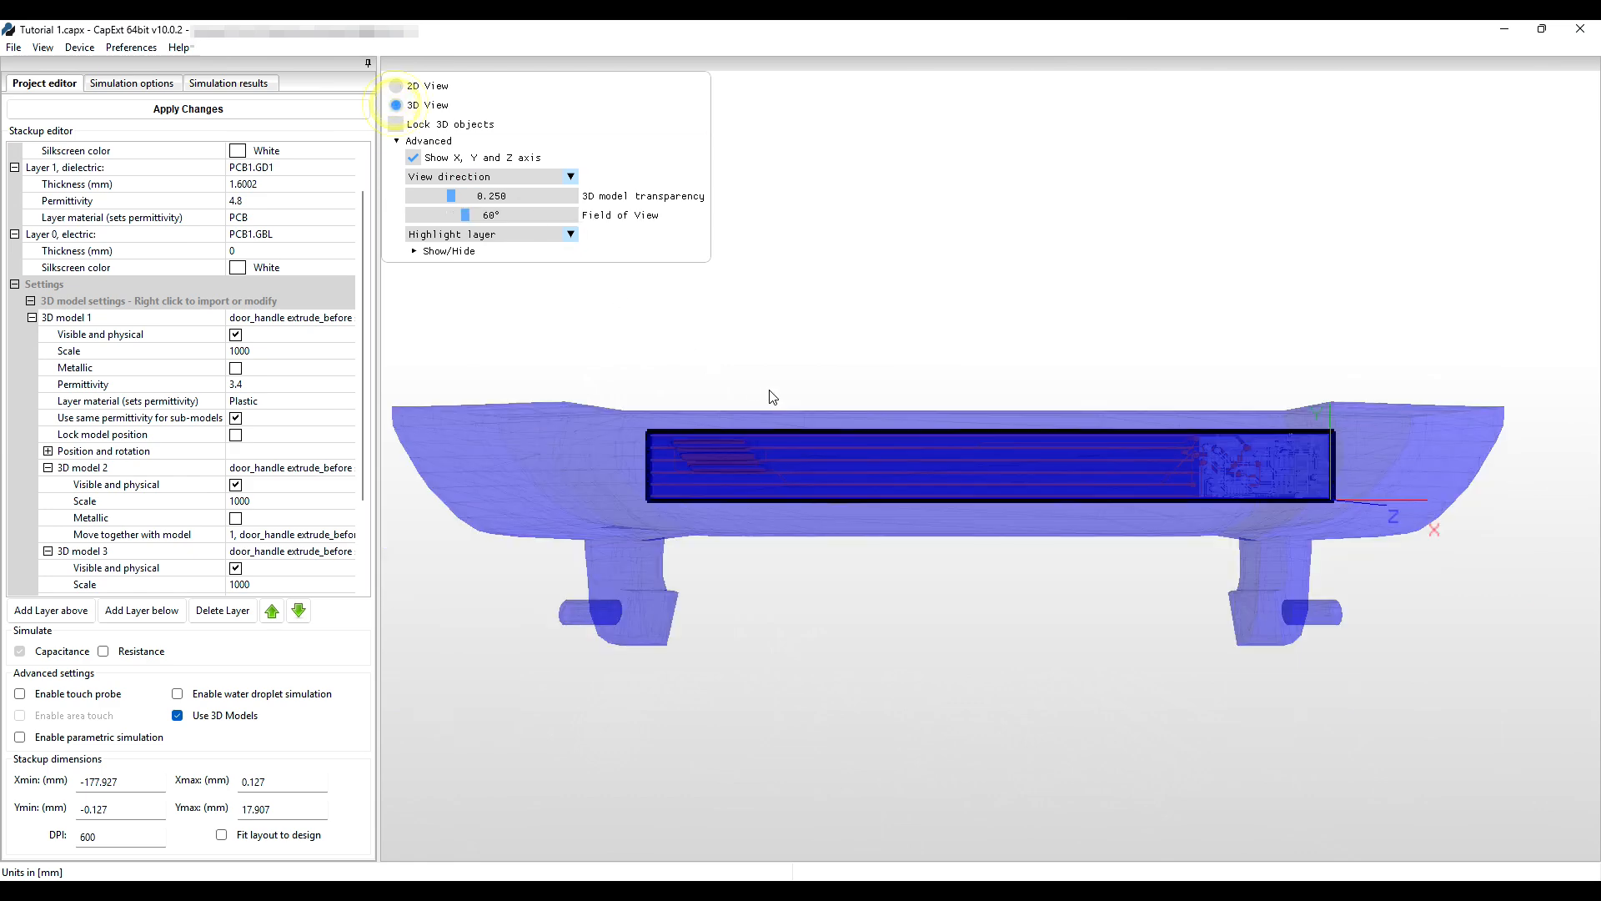
middle_drag(768, 320, 693, 514)
scroll(679, 512, up, 4)
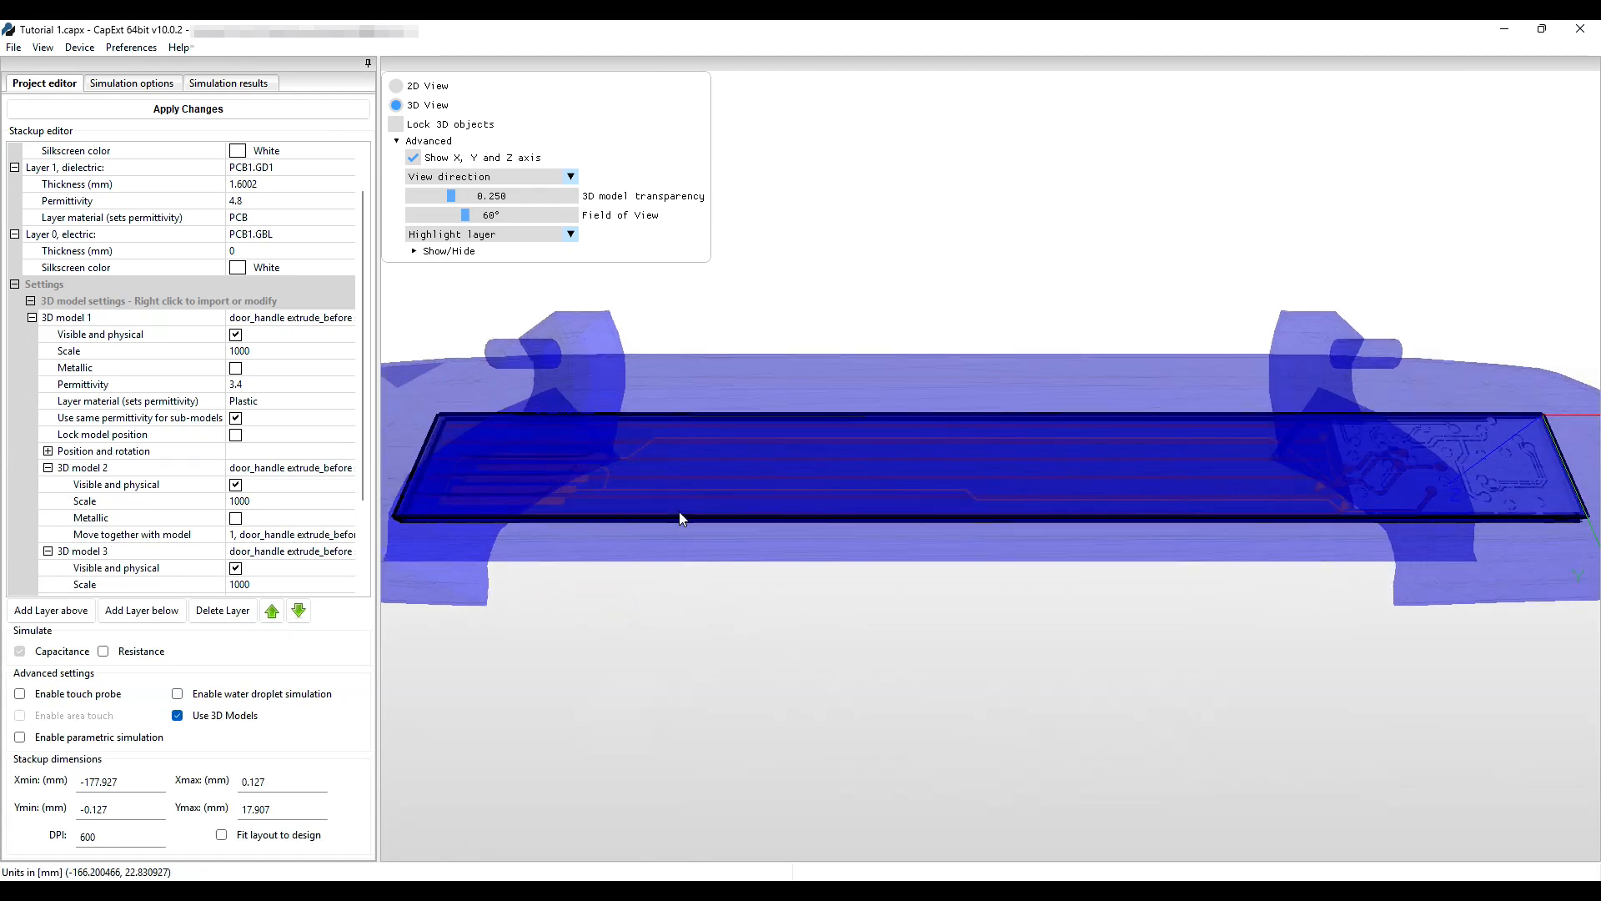
scroll(679, 517, up, 2)
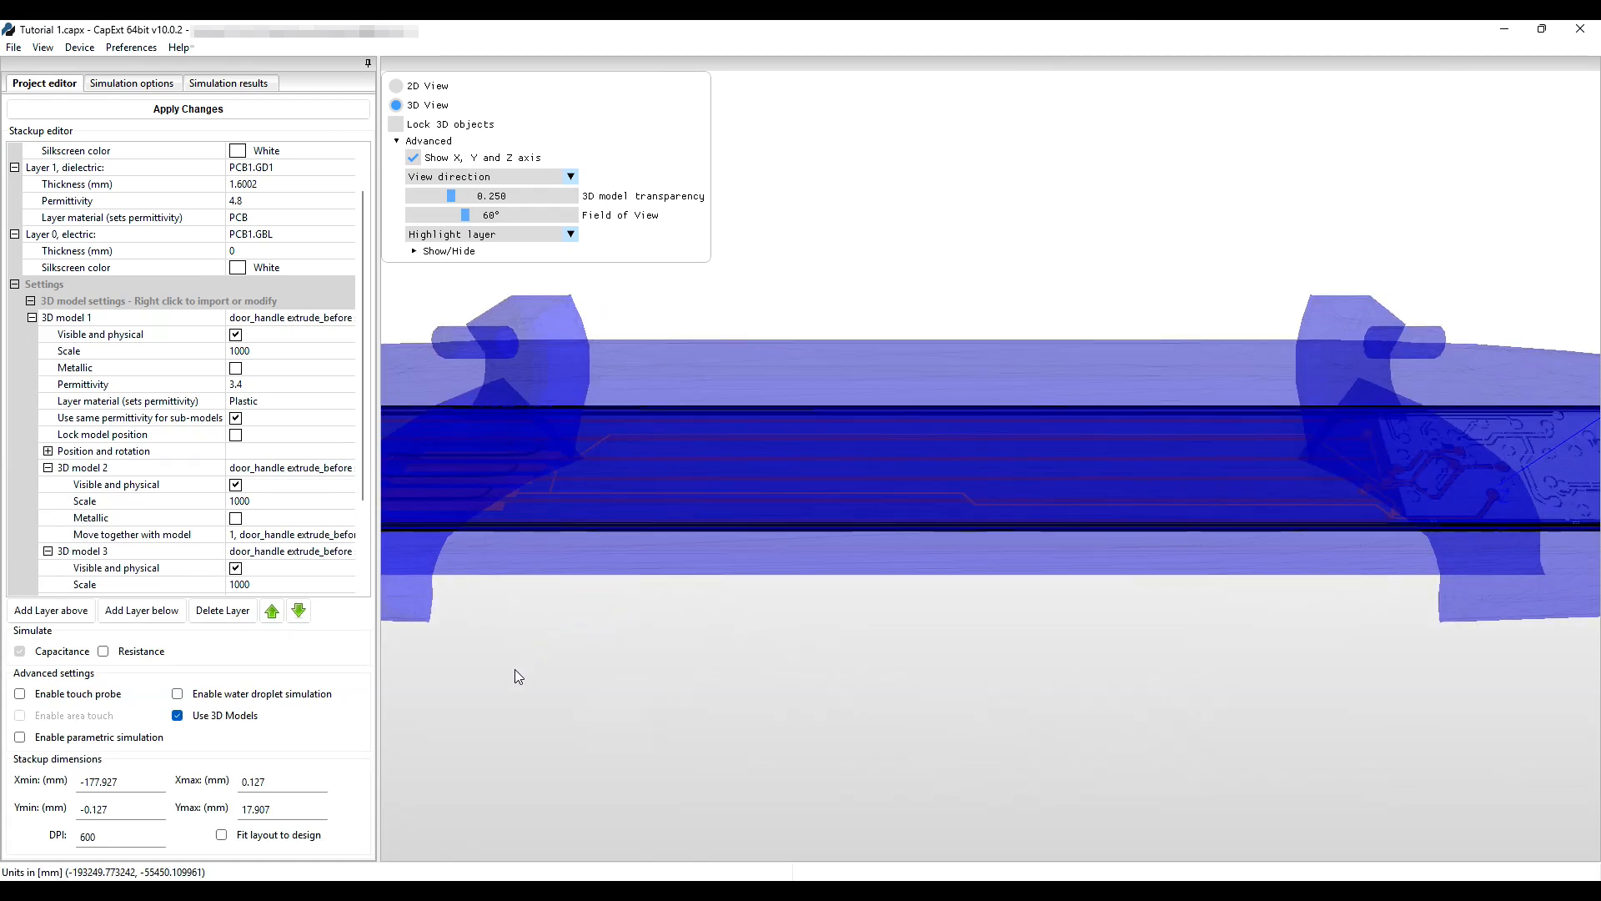
middle_drag(510, 672, 902, 691)
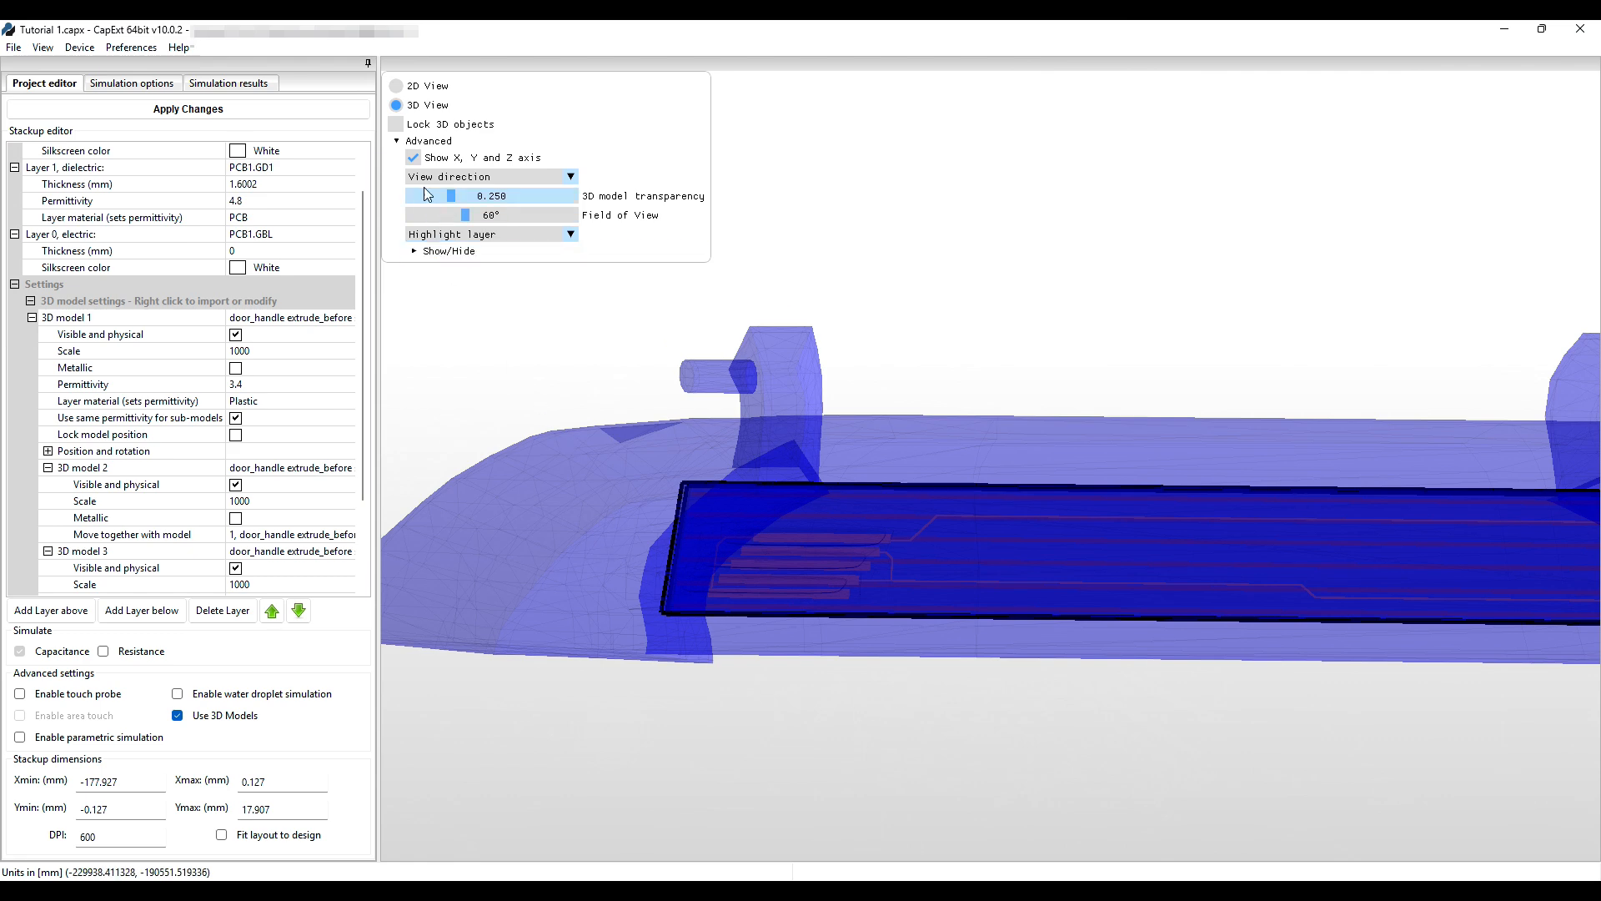
click(398, 126)
scroll(1153, 663, down, 2)
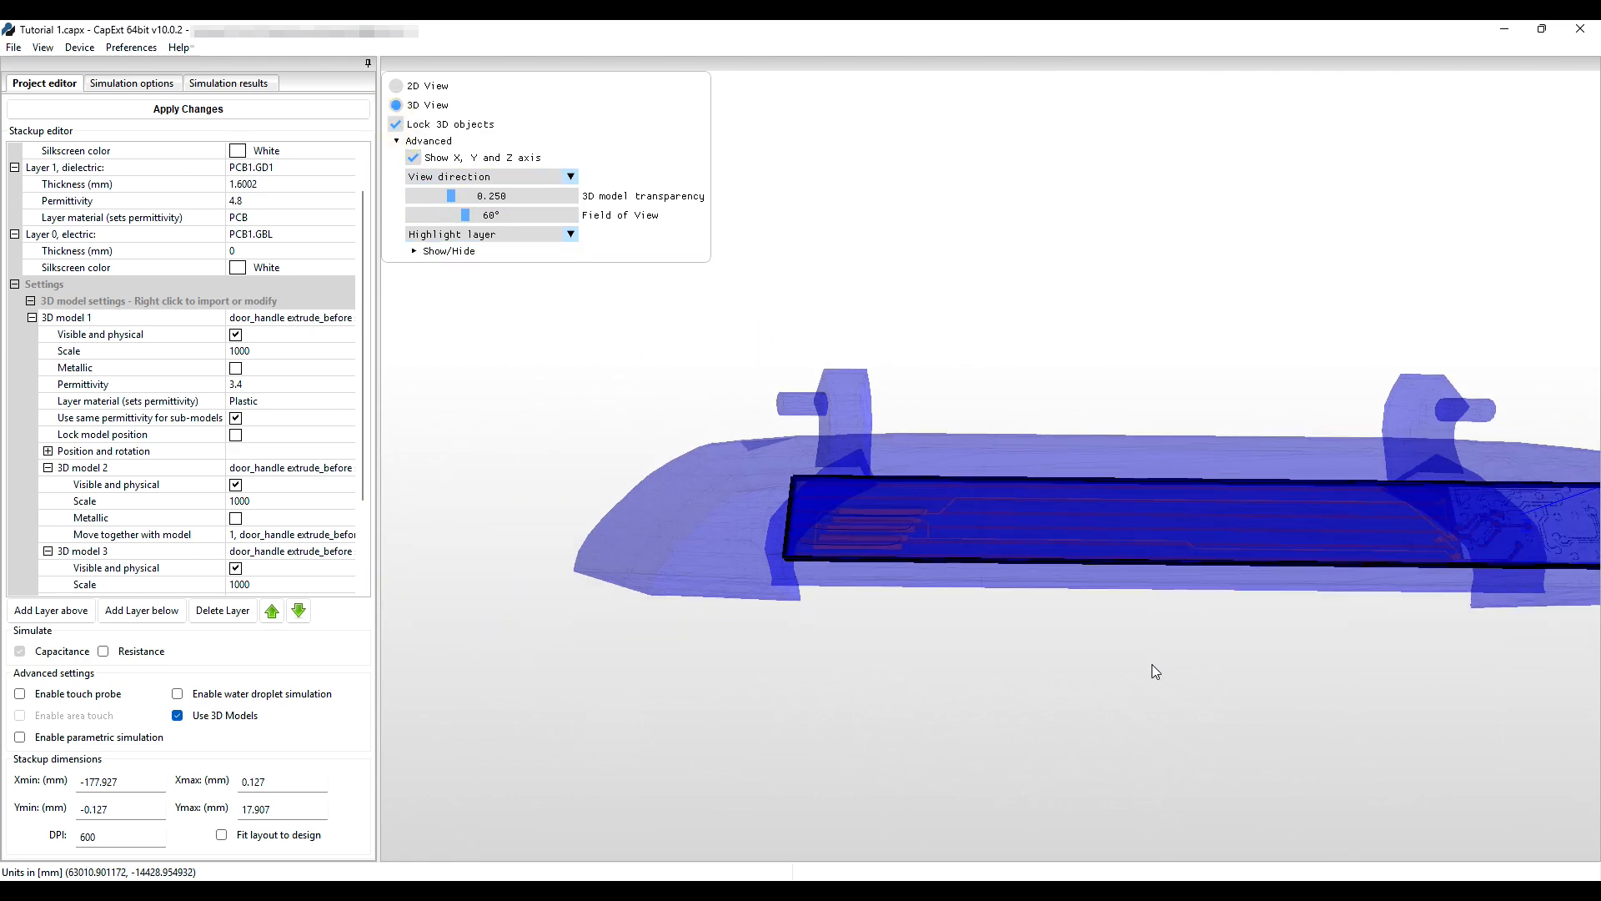
click(1106, 458)
click(1169, 452)
drag(1091, 658, 914, 673)
mouse_move(1013, 692)
mouse_down()
mouse_move(1016, 582)
mouse_move(1012, 661)
mouse_up()
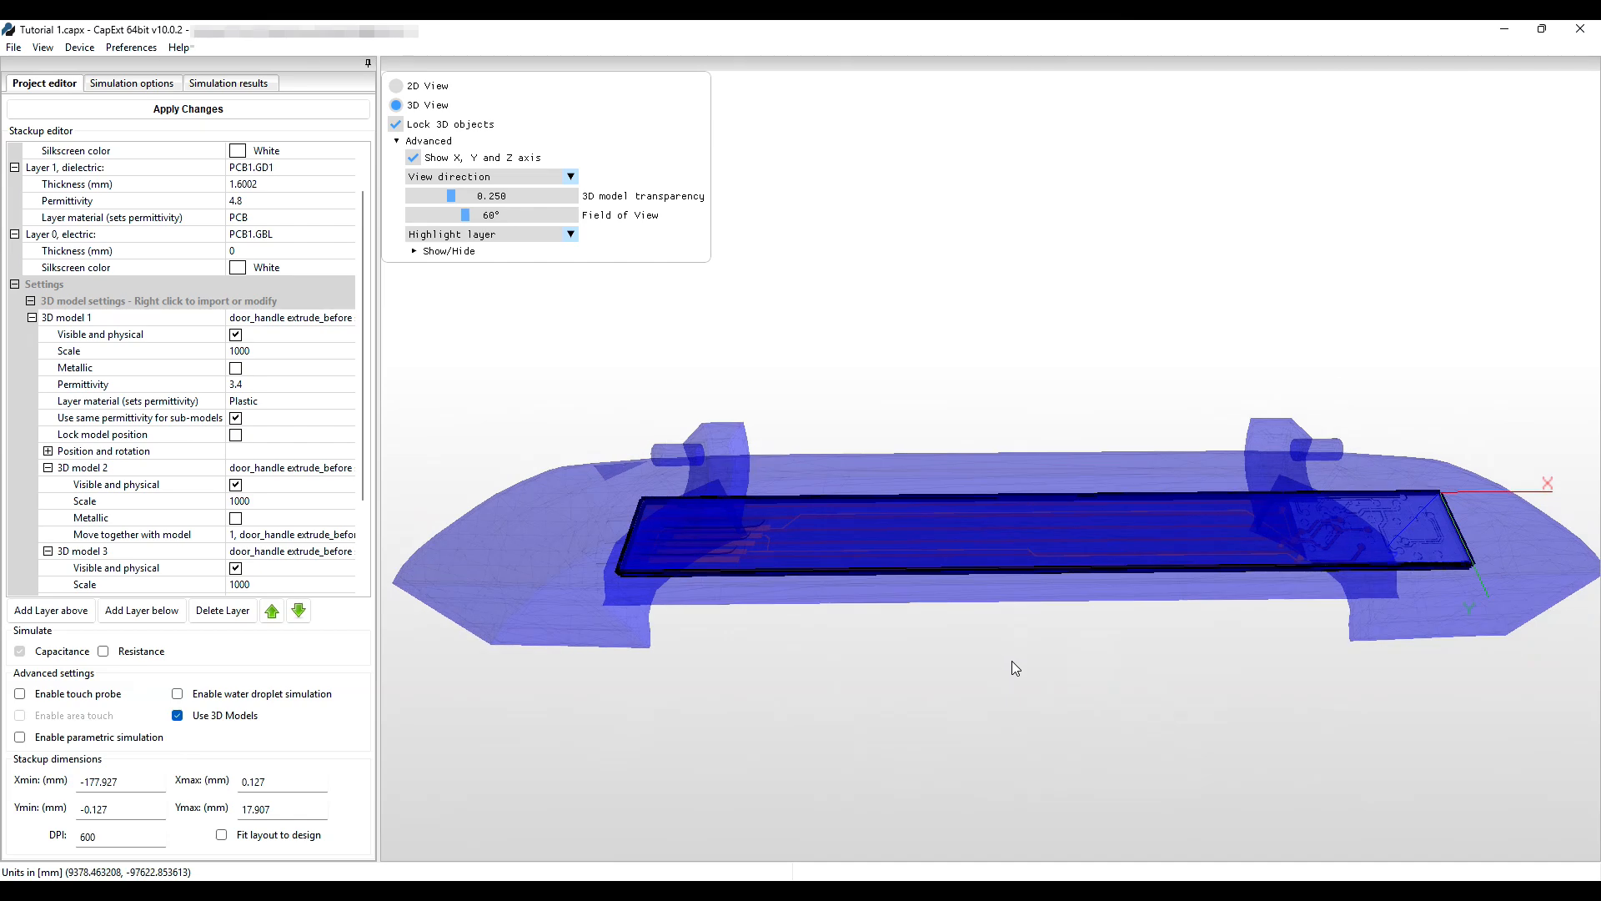
scroll(1012, 662, down, 1)
drag(1002, 666, 1003, 674)
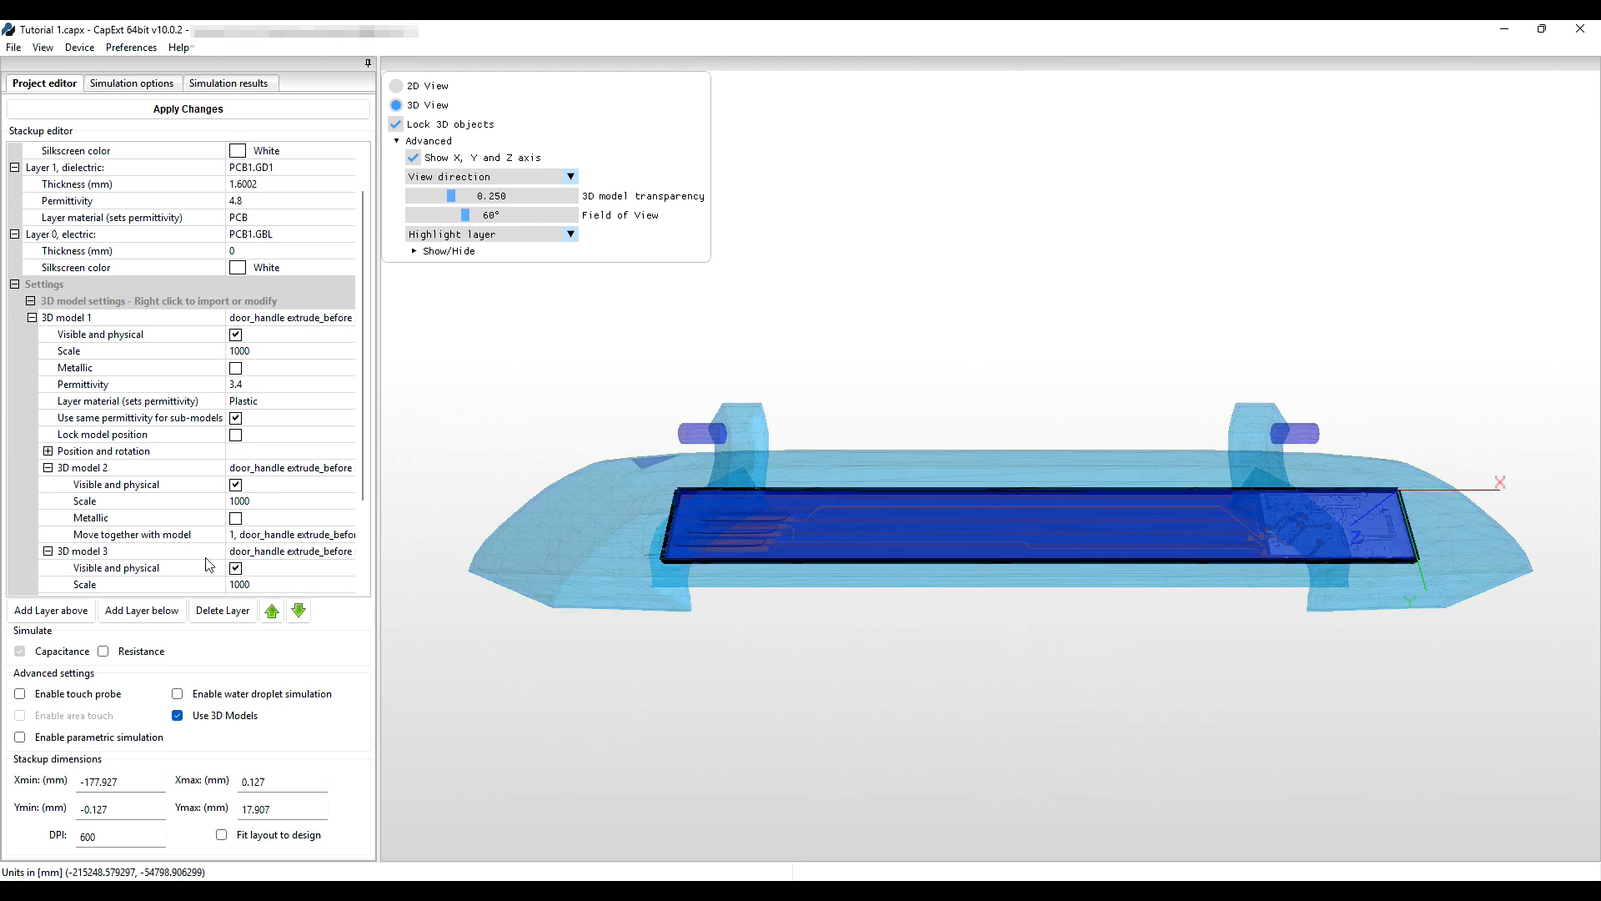
Untick Visible and physical under 3D model 4 in the Stackup editor.
scroll(210, 559, down, 3)
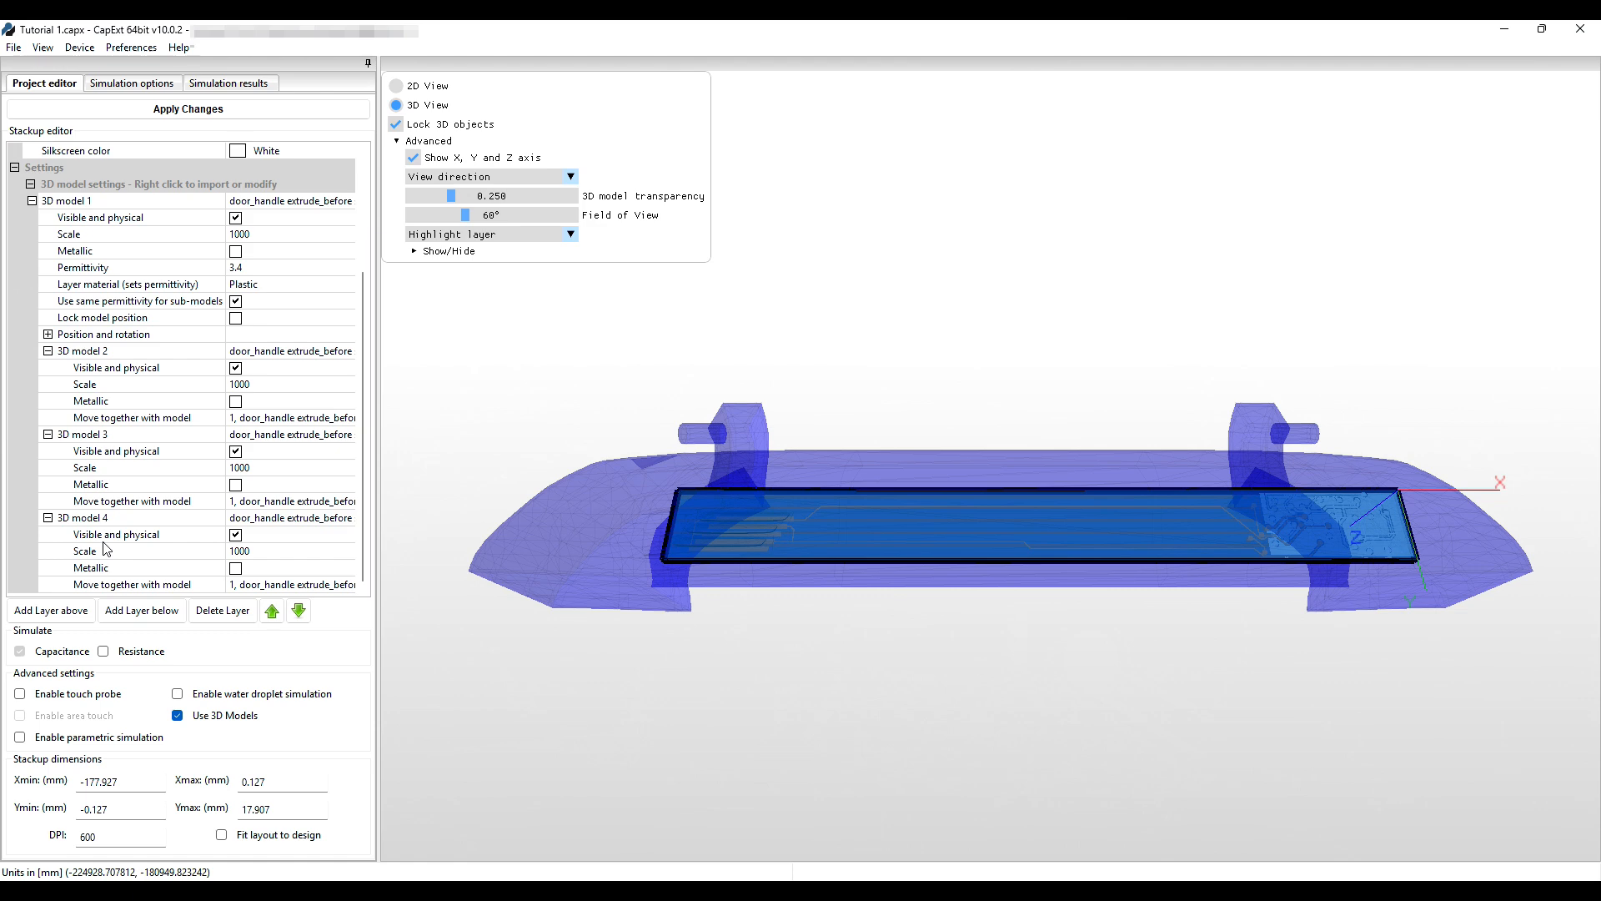
click(236, 535)
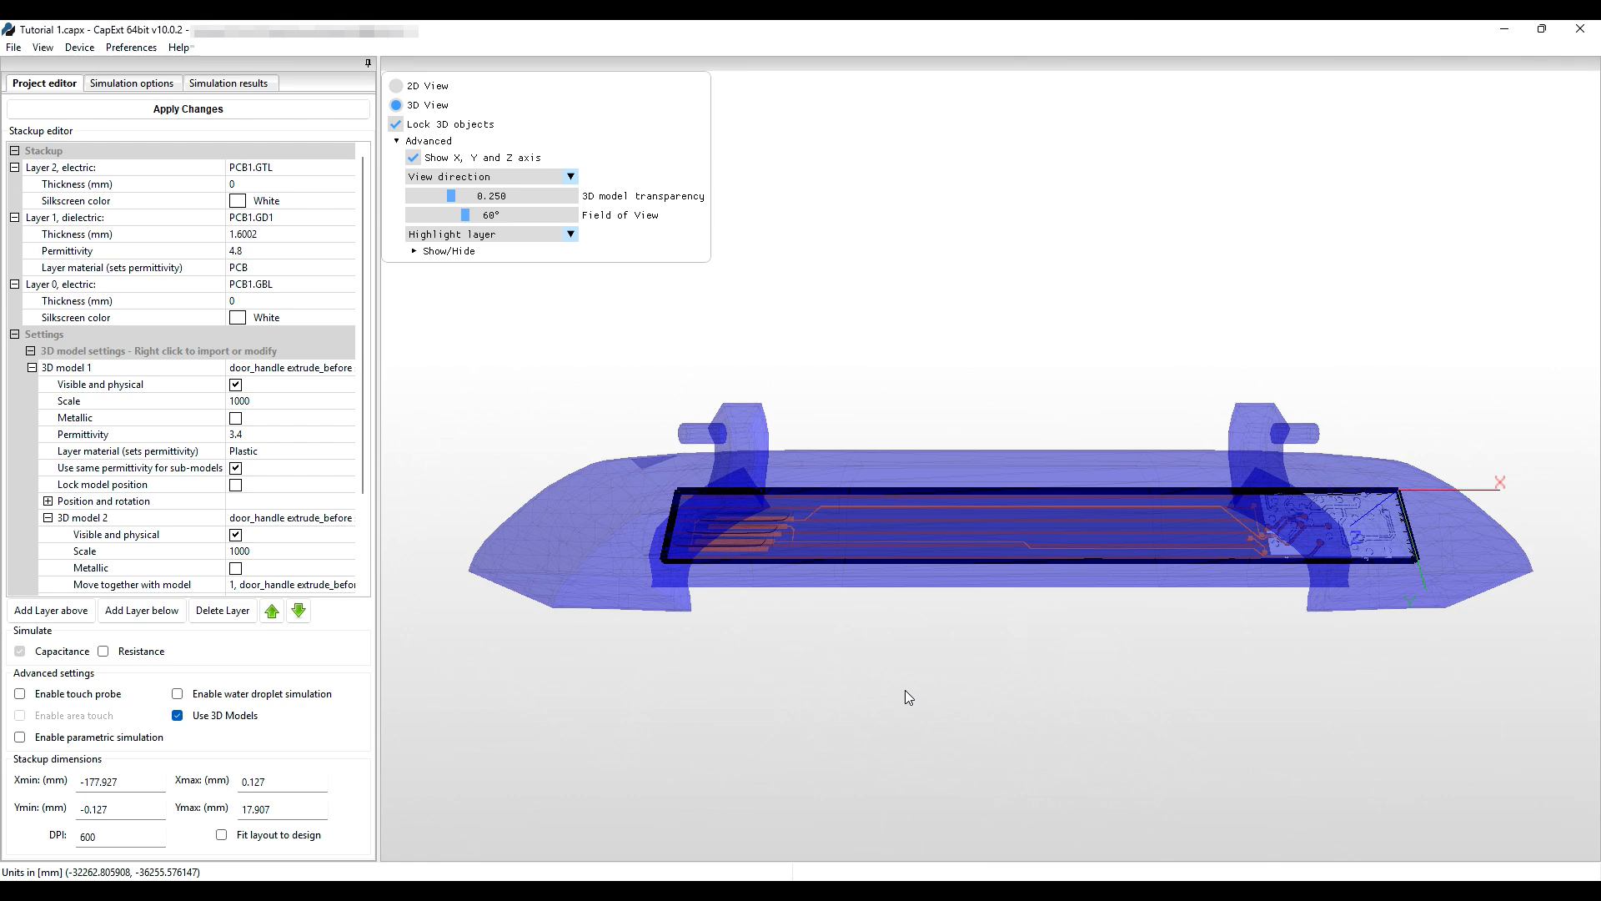
Tick Enable touch probe and Enable area touch, then view the probe from below.
click(20, 695)
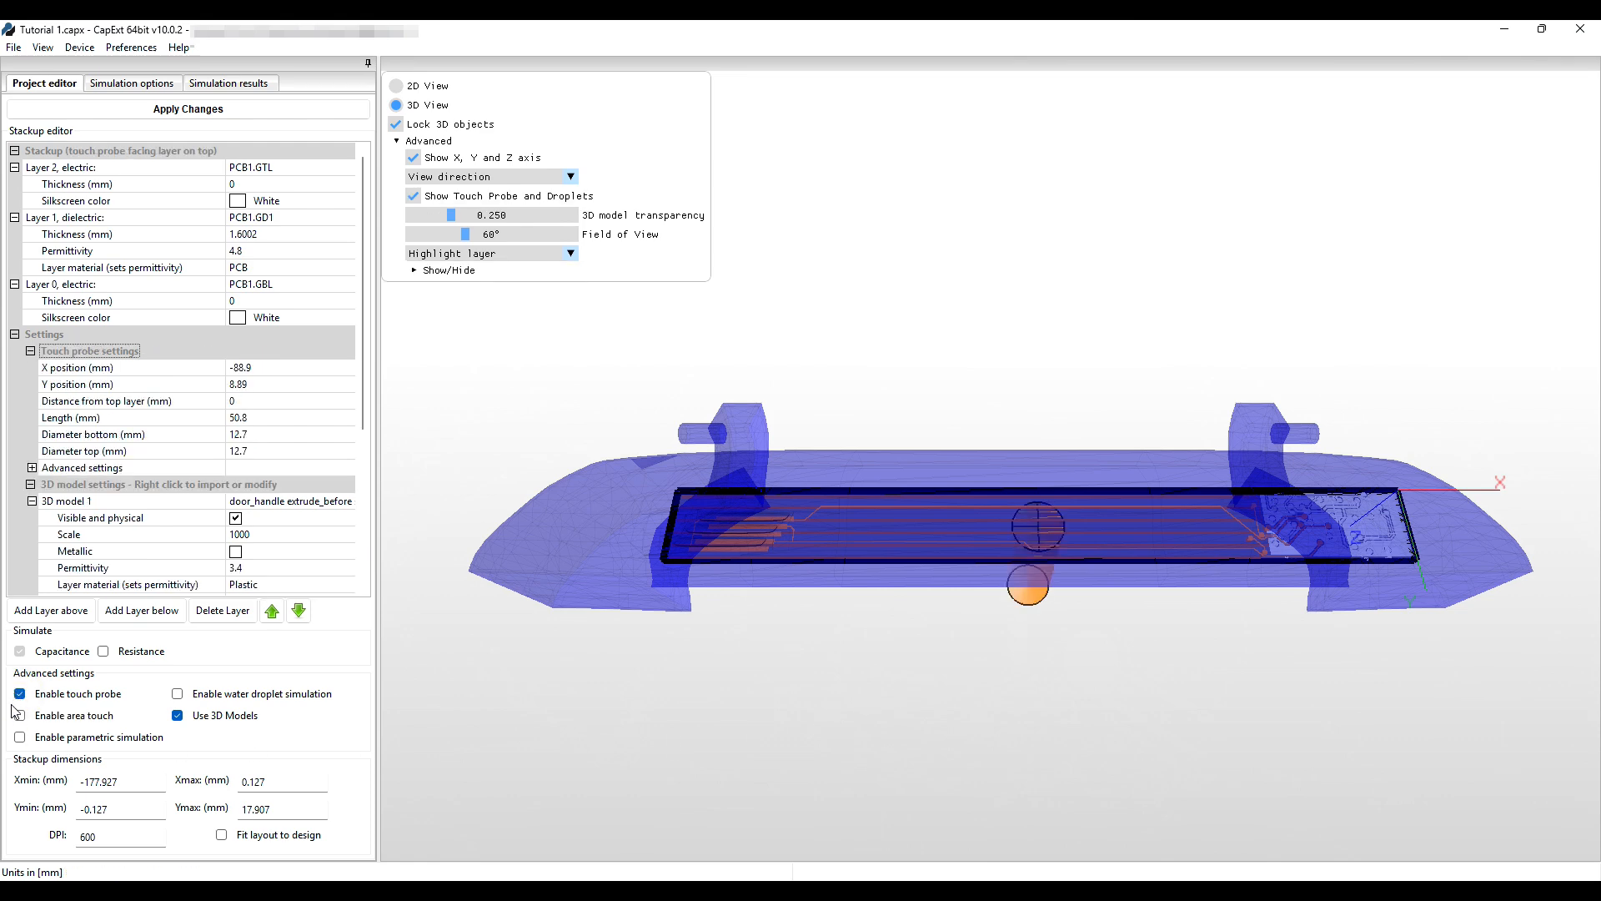
click(19, 715)
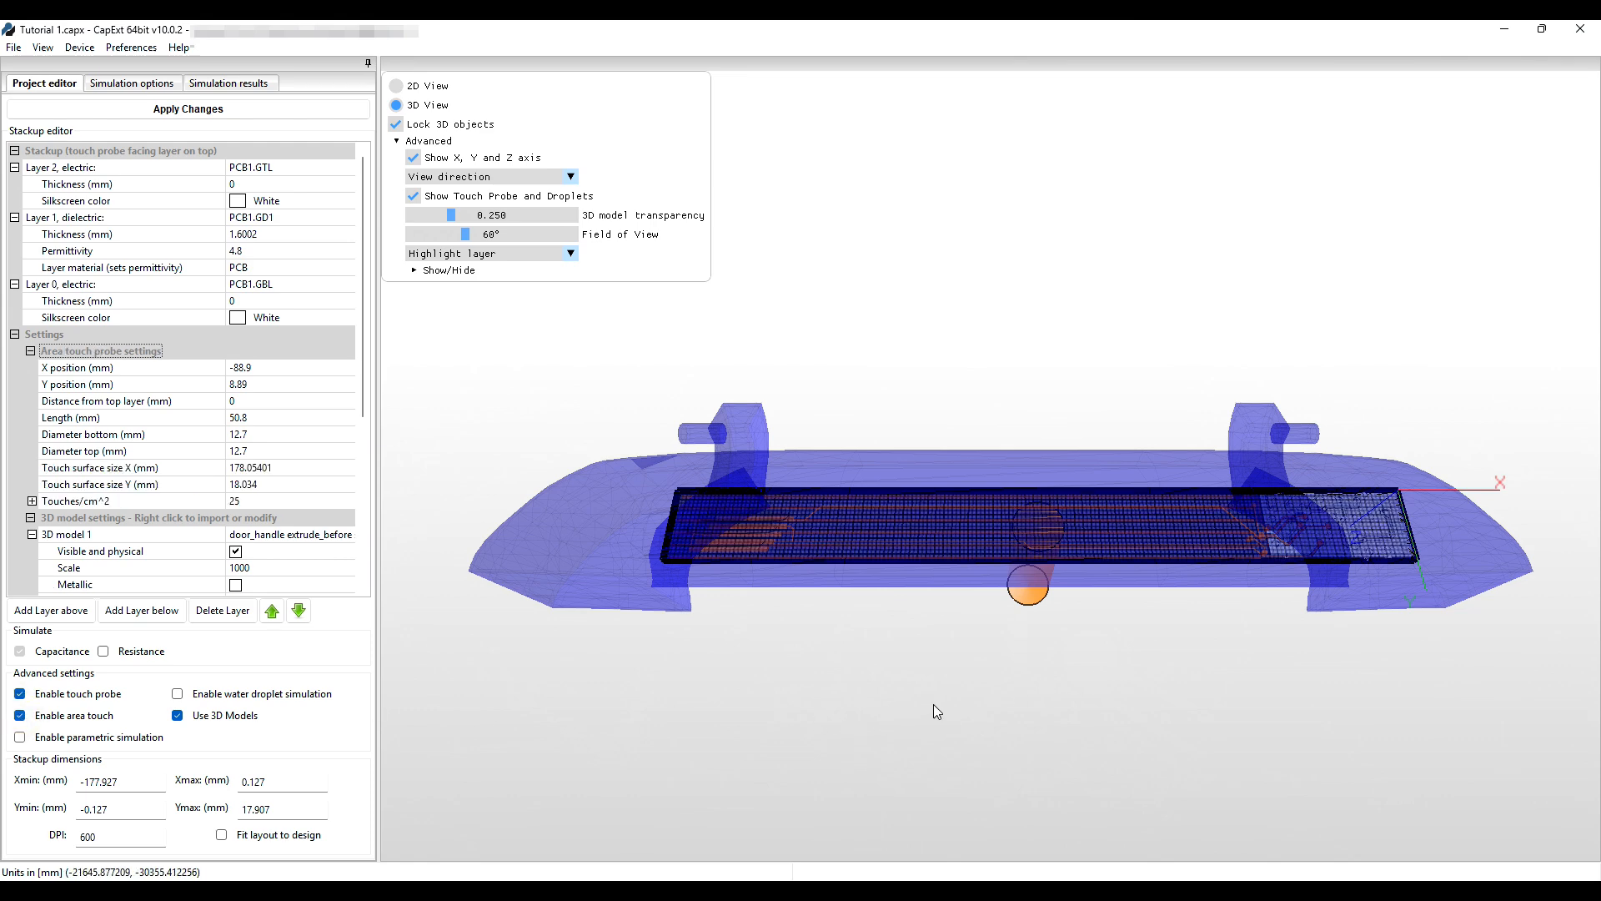
drag(933, 704, 744, 558)
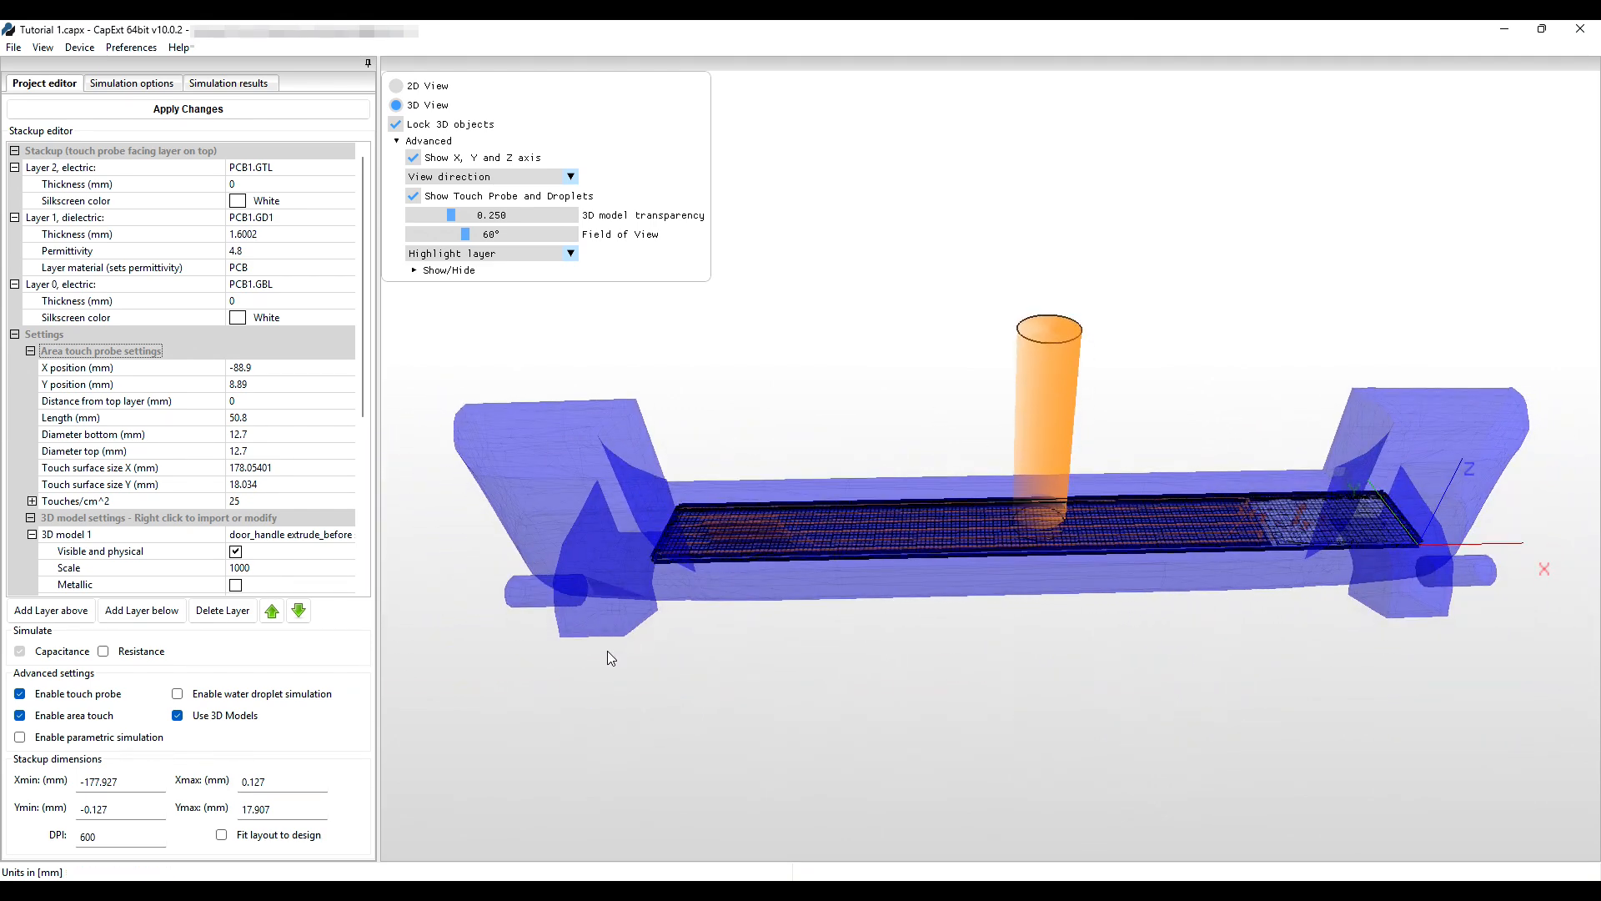
Move the probe up-left on the board and set Touch surface size Y to 24 mm.
drag(783, 617, 778, 668)
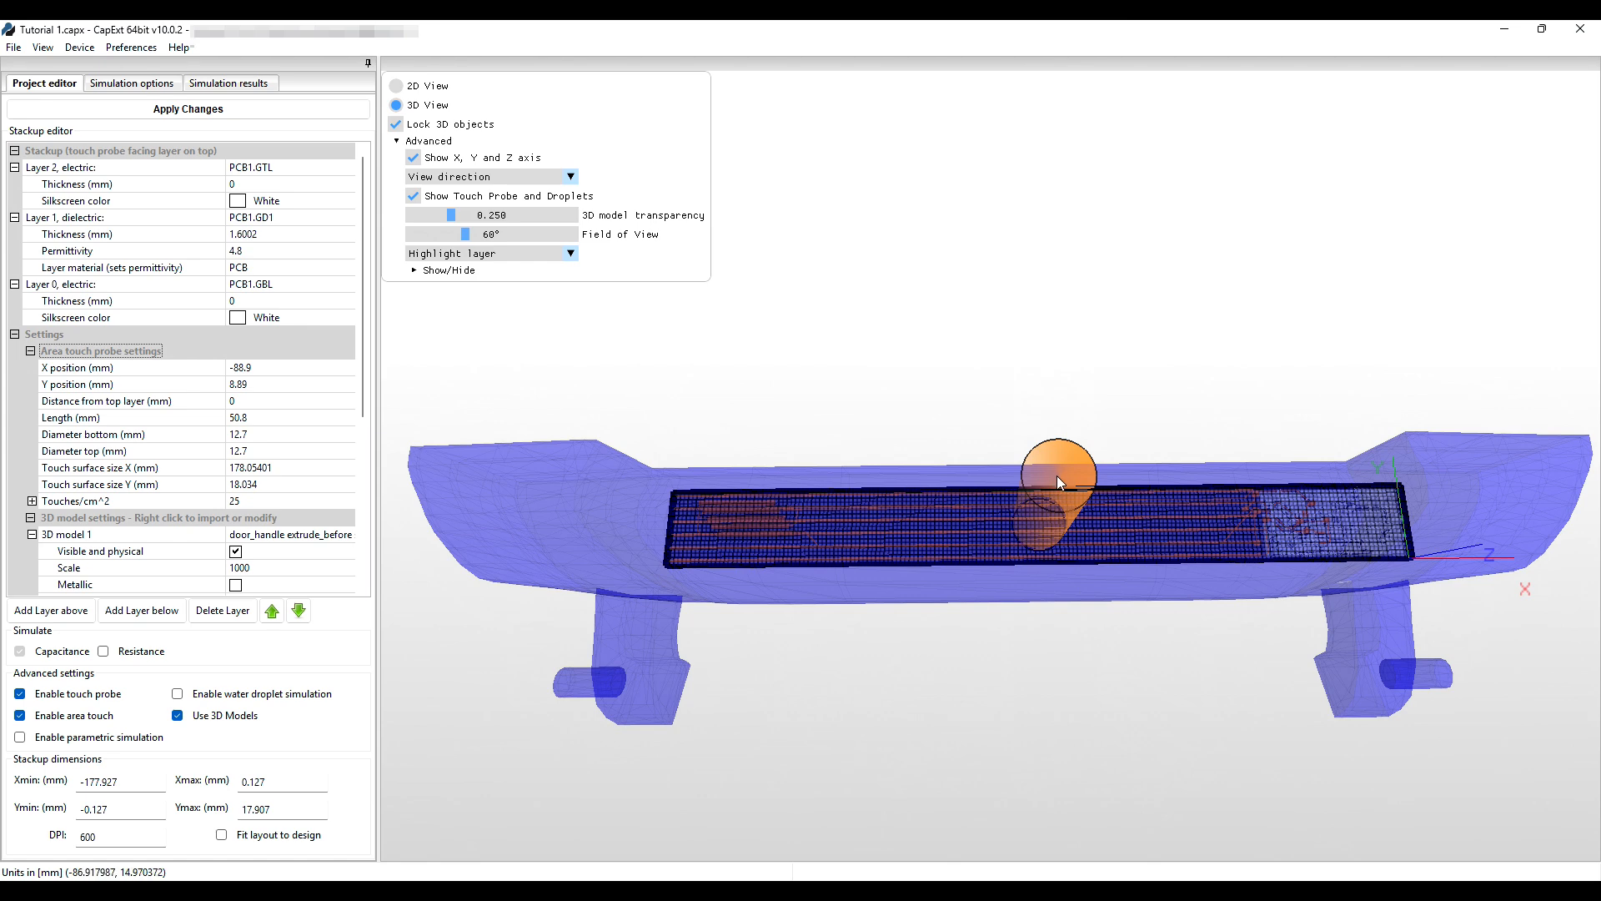
drag(1061, 477, 1029, 466)
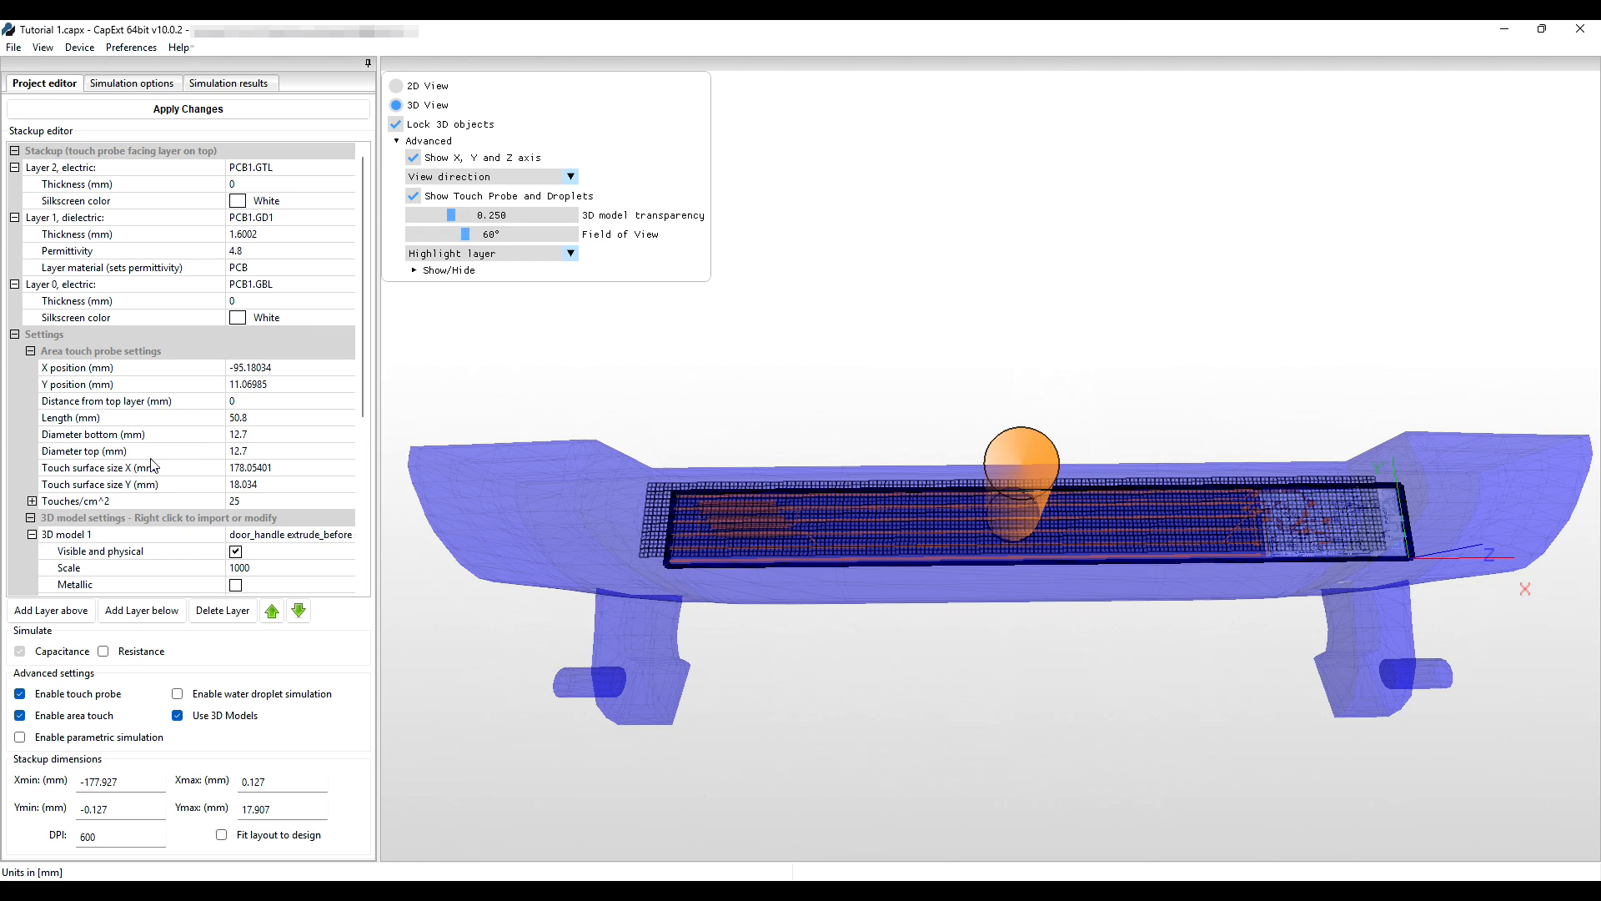
click(250, 483)
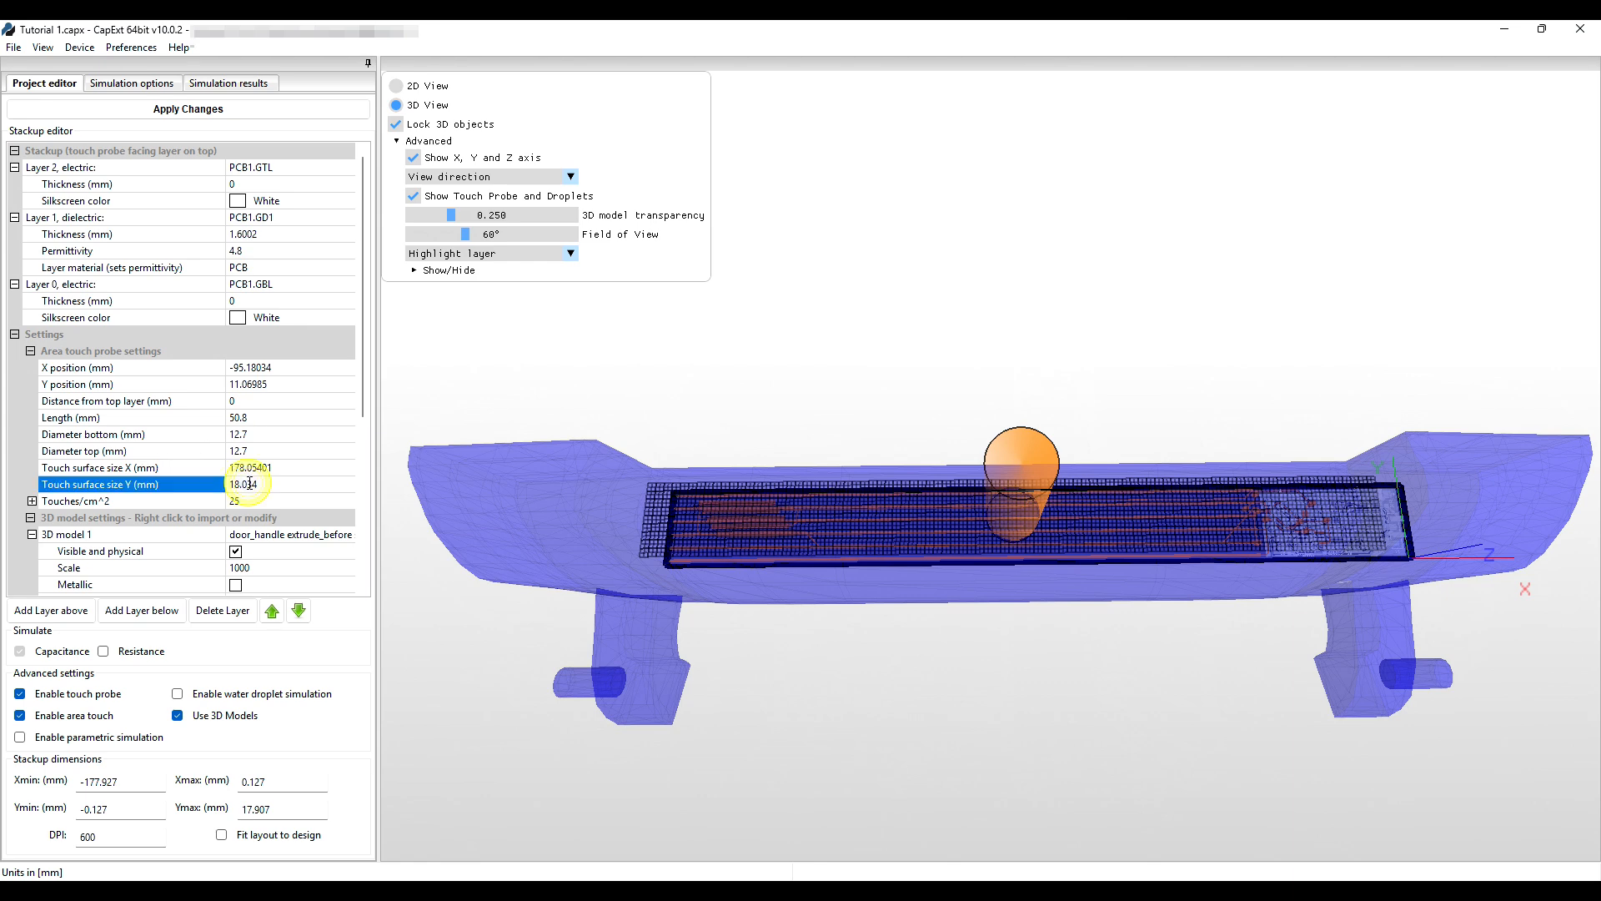
click(268, 483)
double_click(268, 482)
text(24)
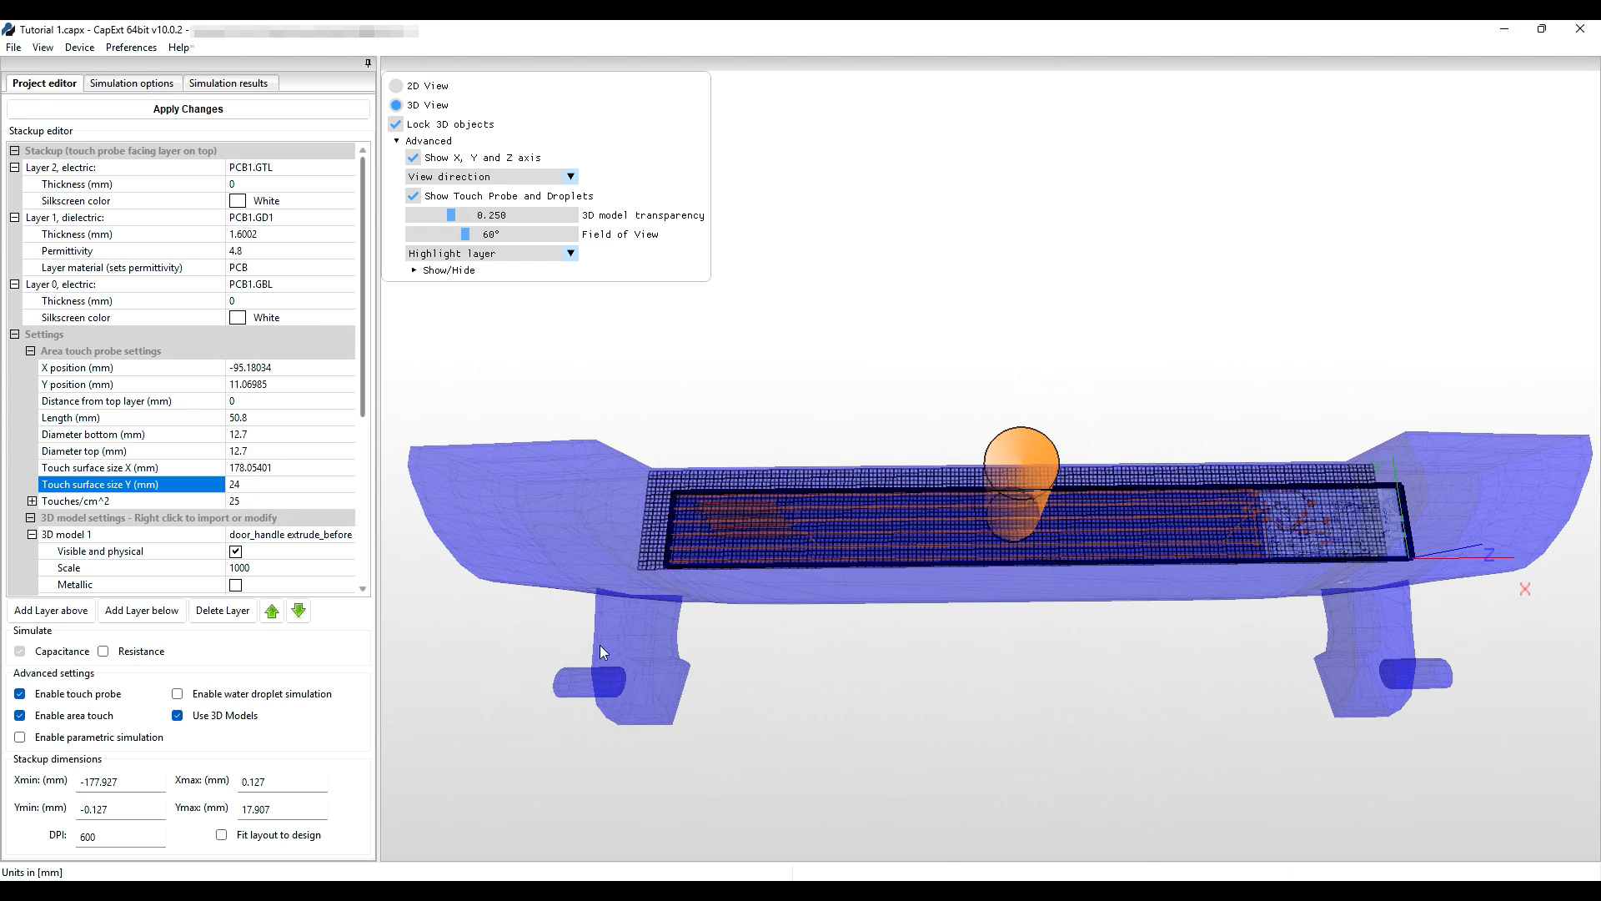
Apply the changes to rebuild the stackup and inspect the touch mesh around the handle.
drag(758, 644, 1022, 592)
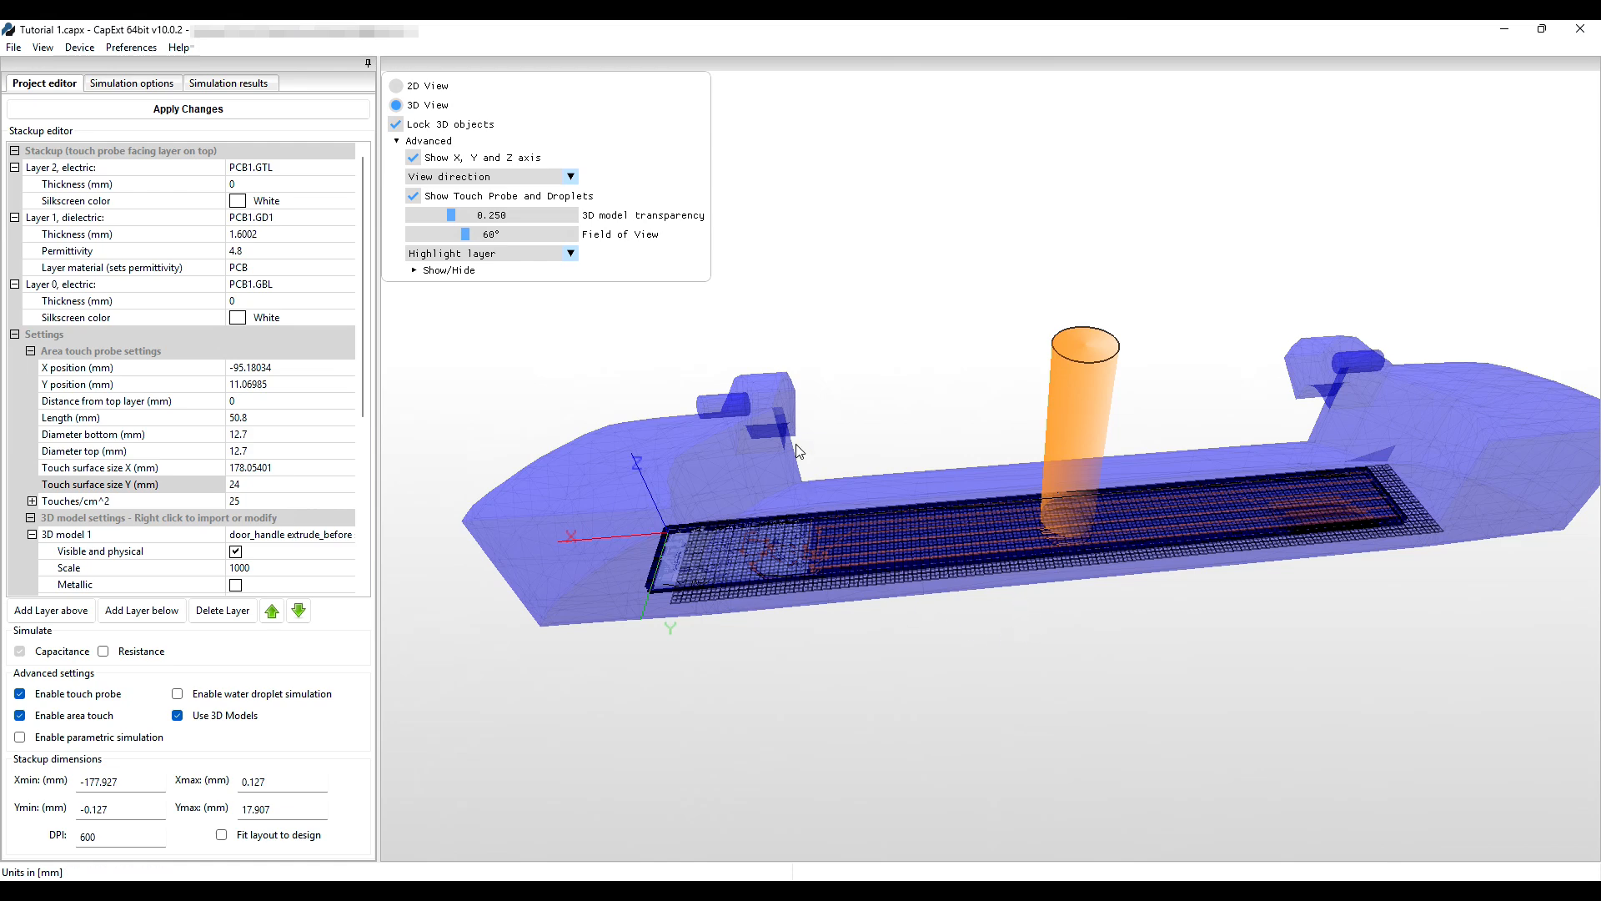
click(165, 109)
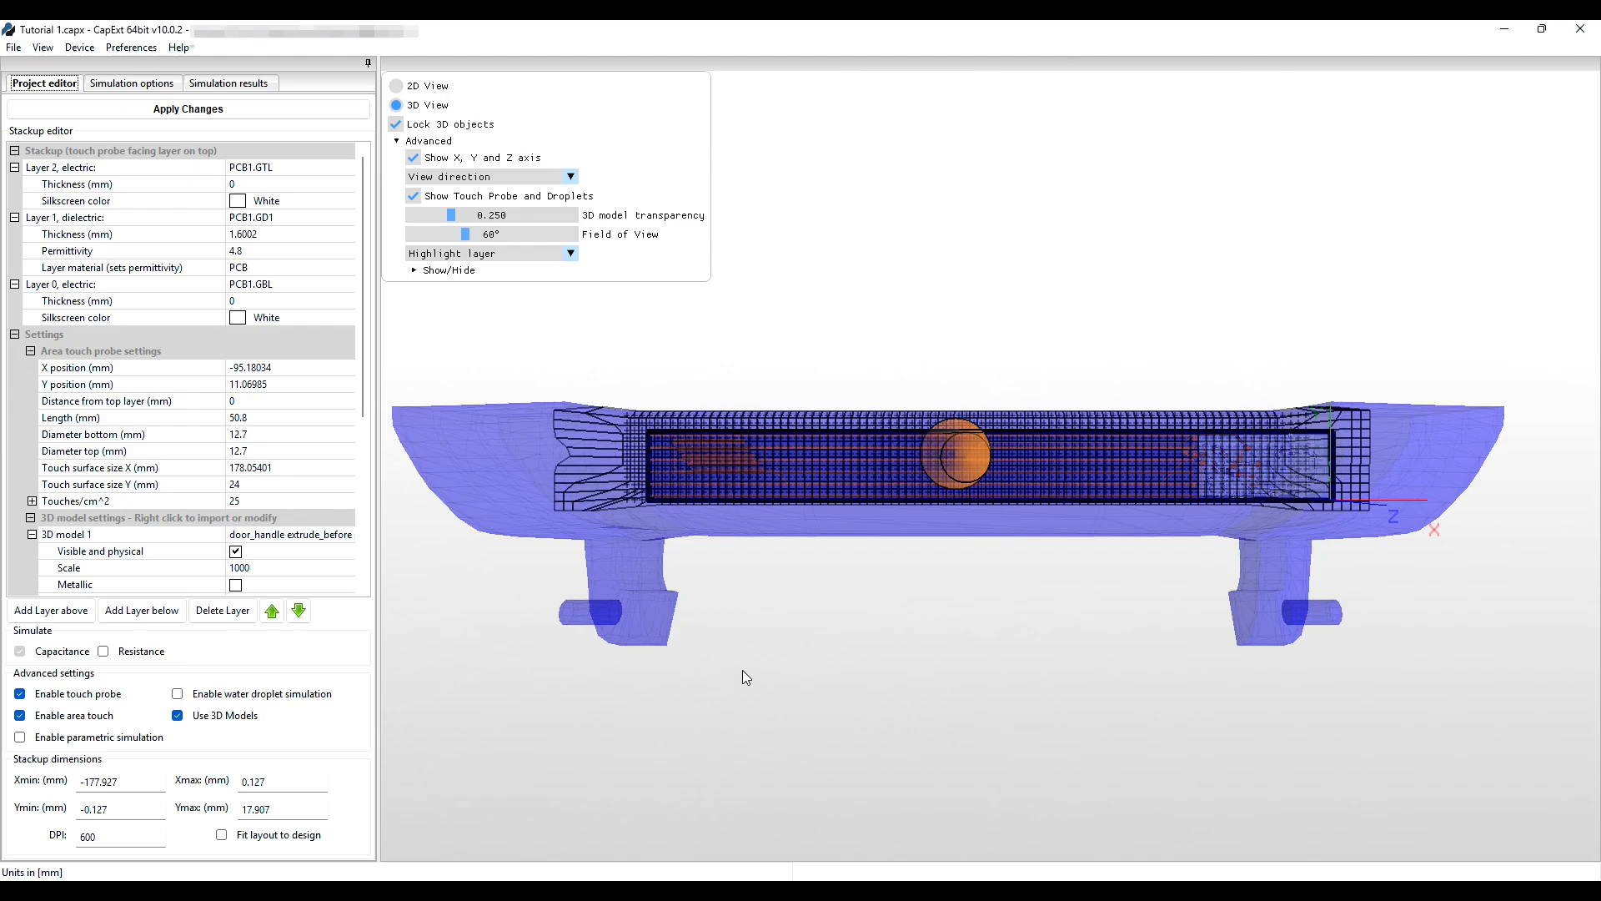
drag(742, 669, 1033, 605)
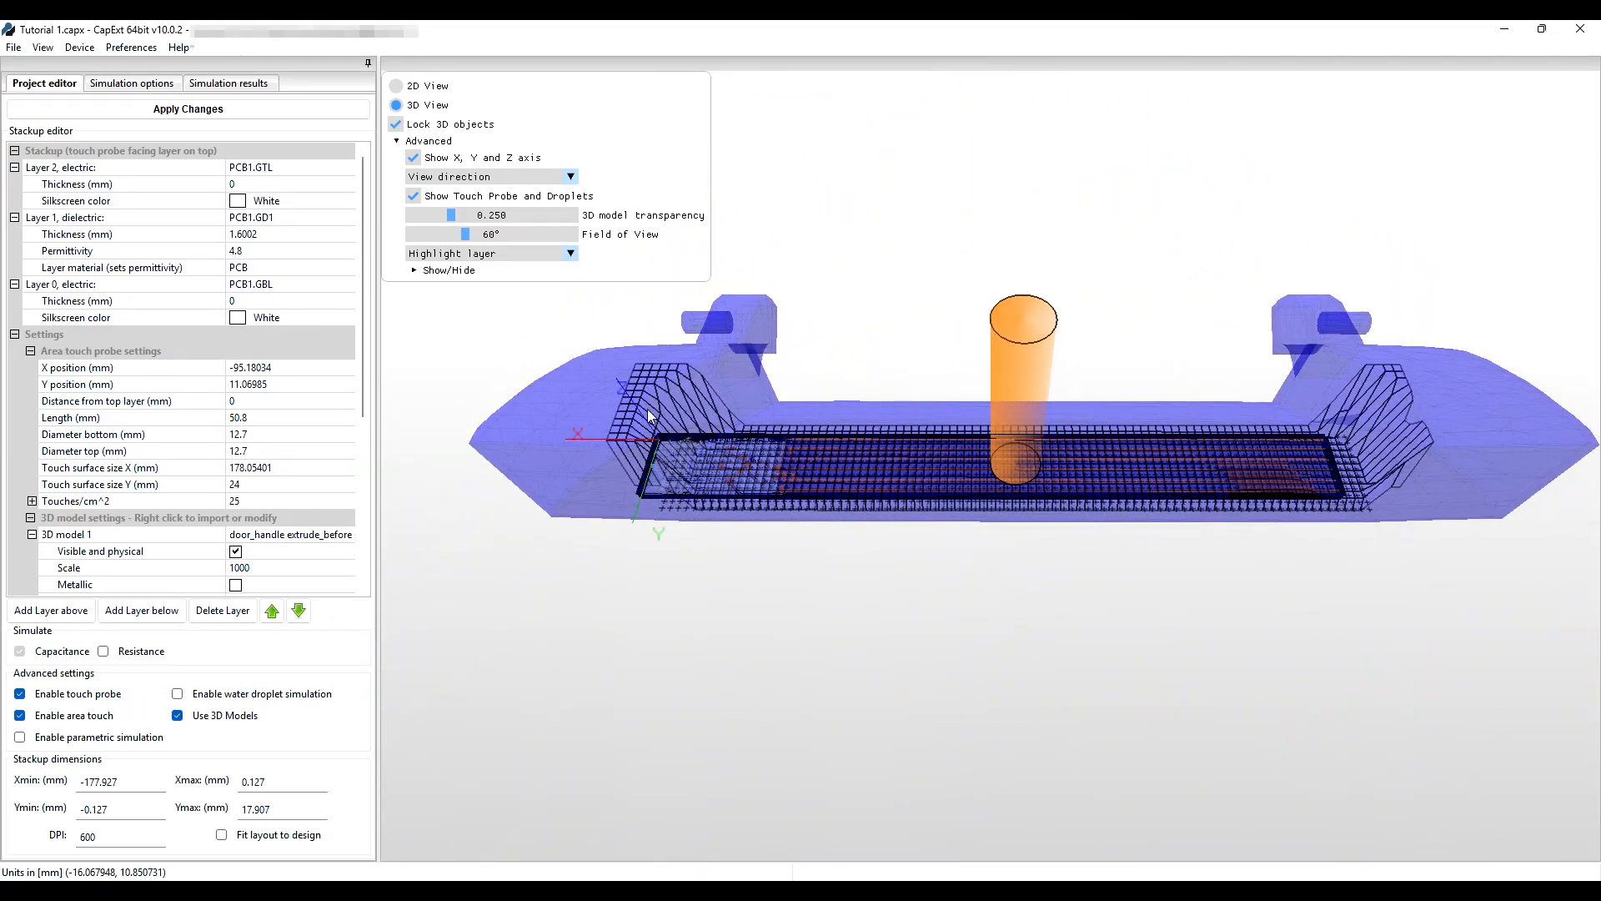
drag(672, 400, 692, 430)
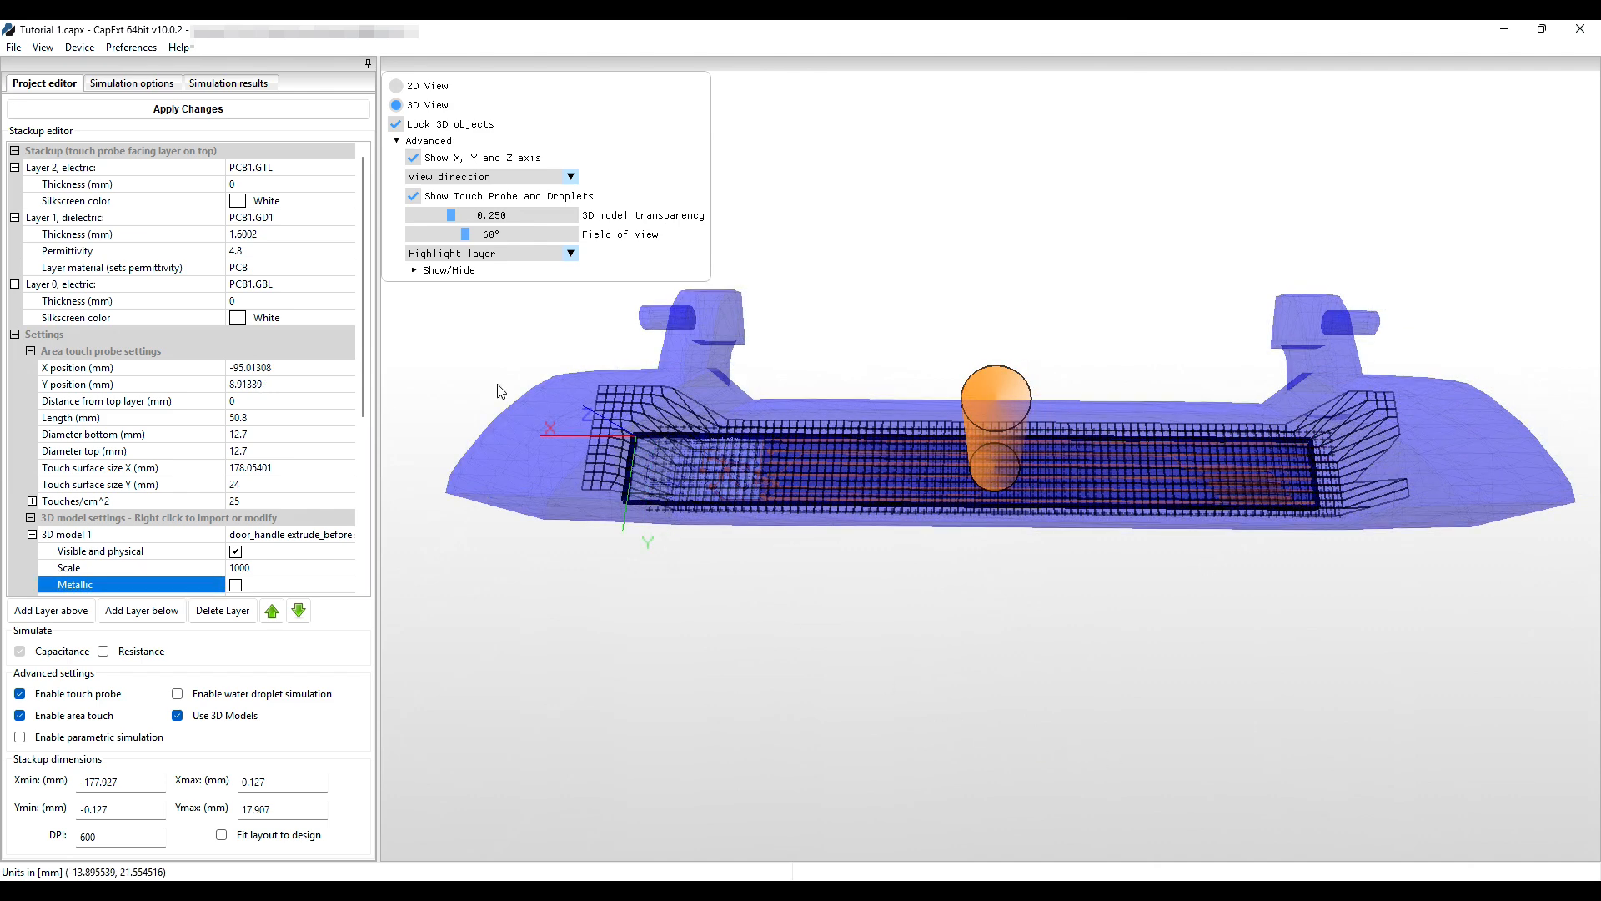
click(145, 86)
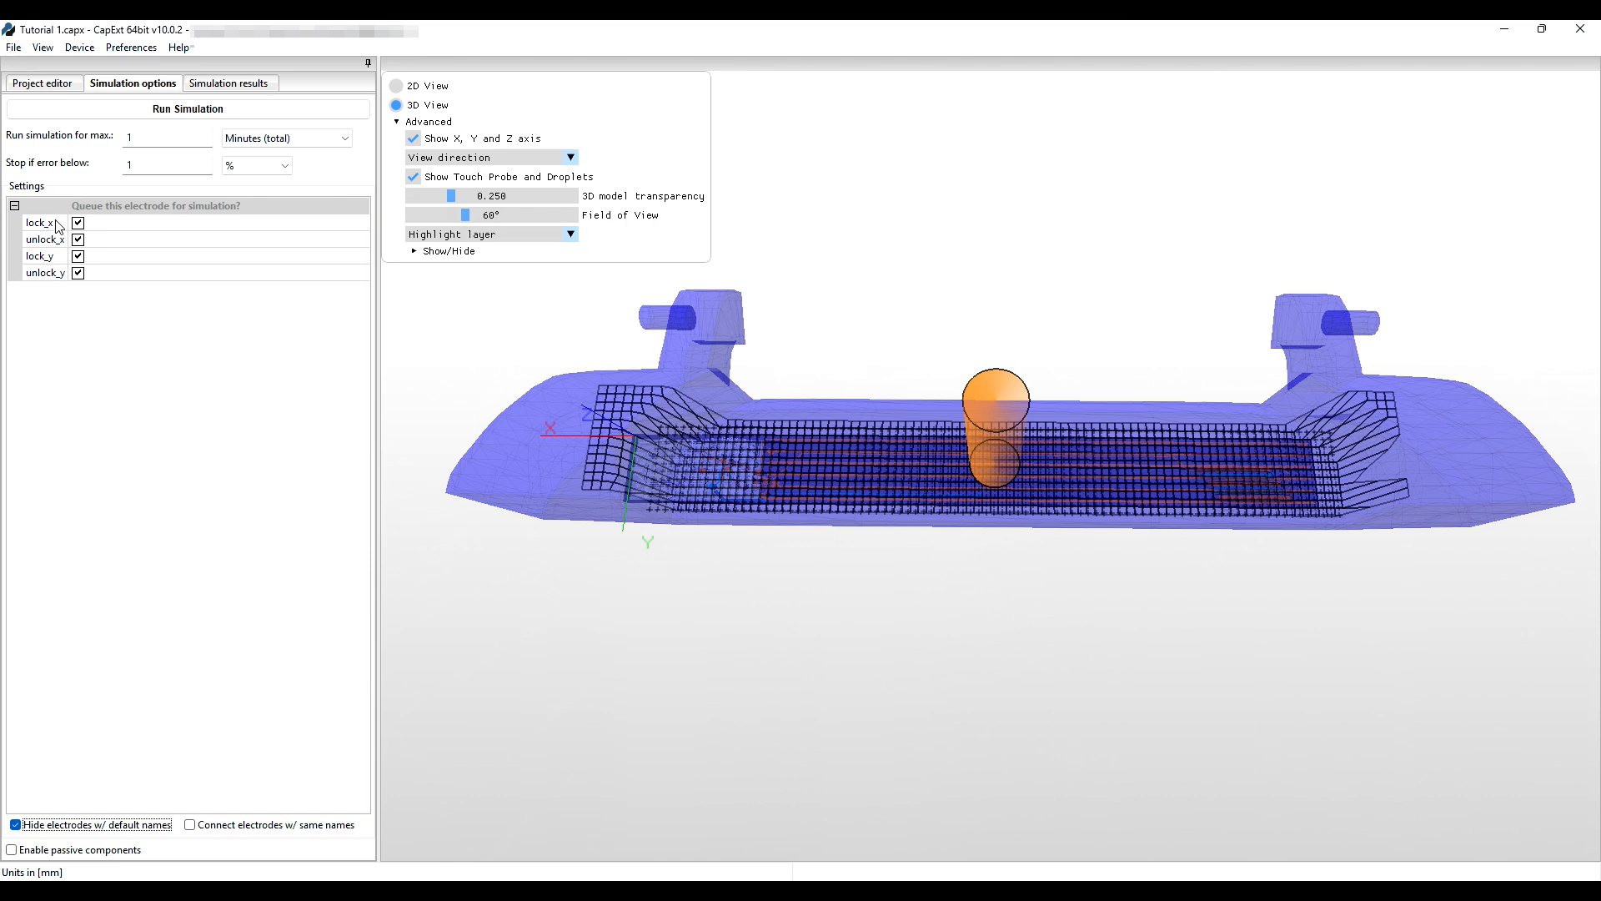
Drop lock_y and unlock_y from the queue, limit the run to 10 minutes and 2% error, and start it.
click(79, 257)
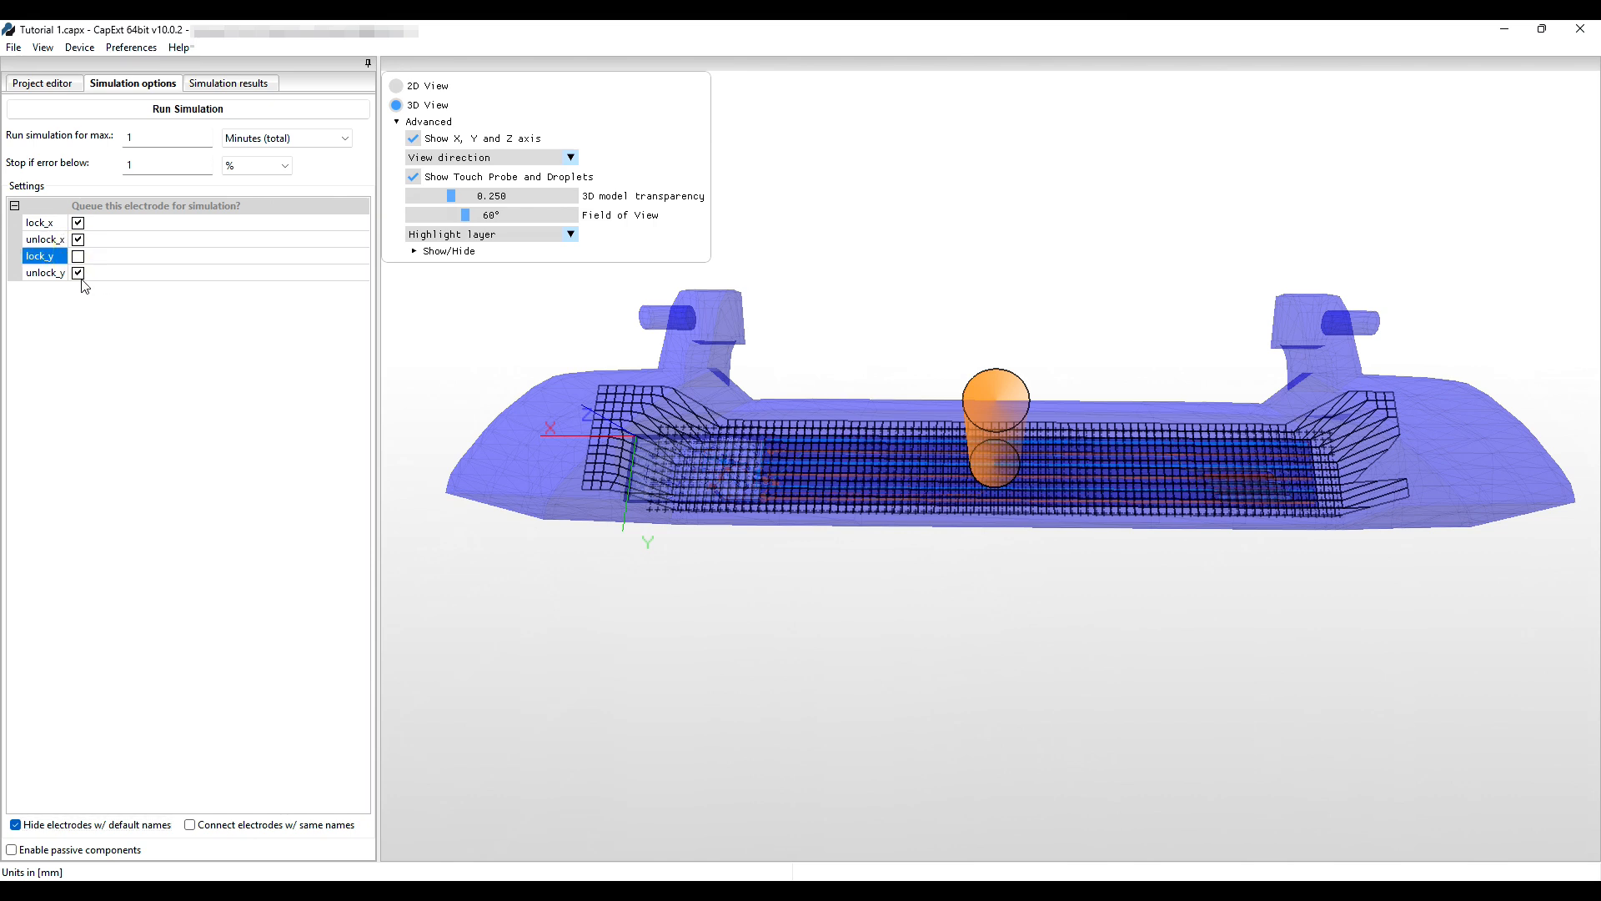
click(78, 273)
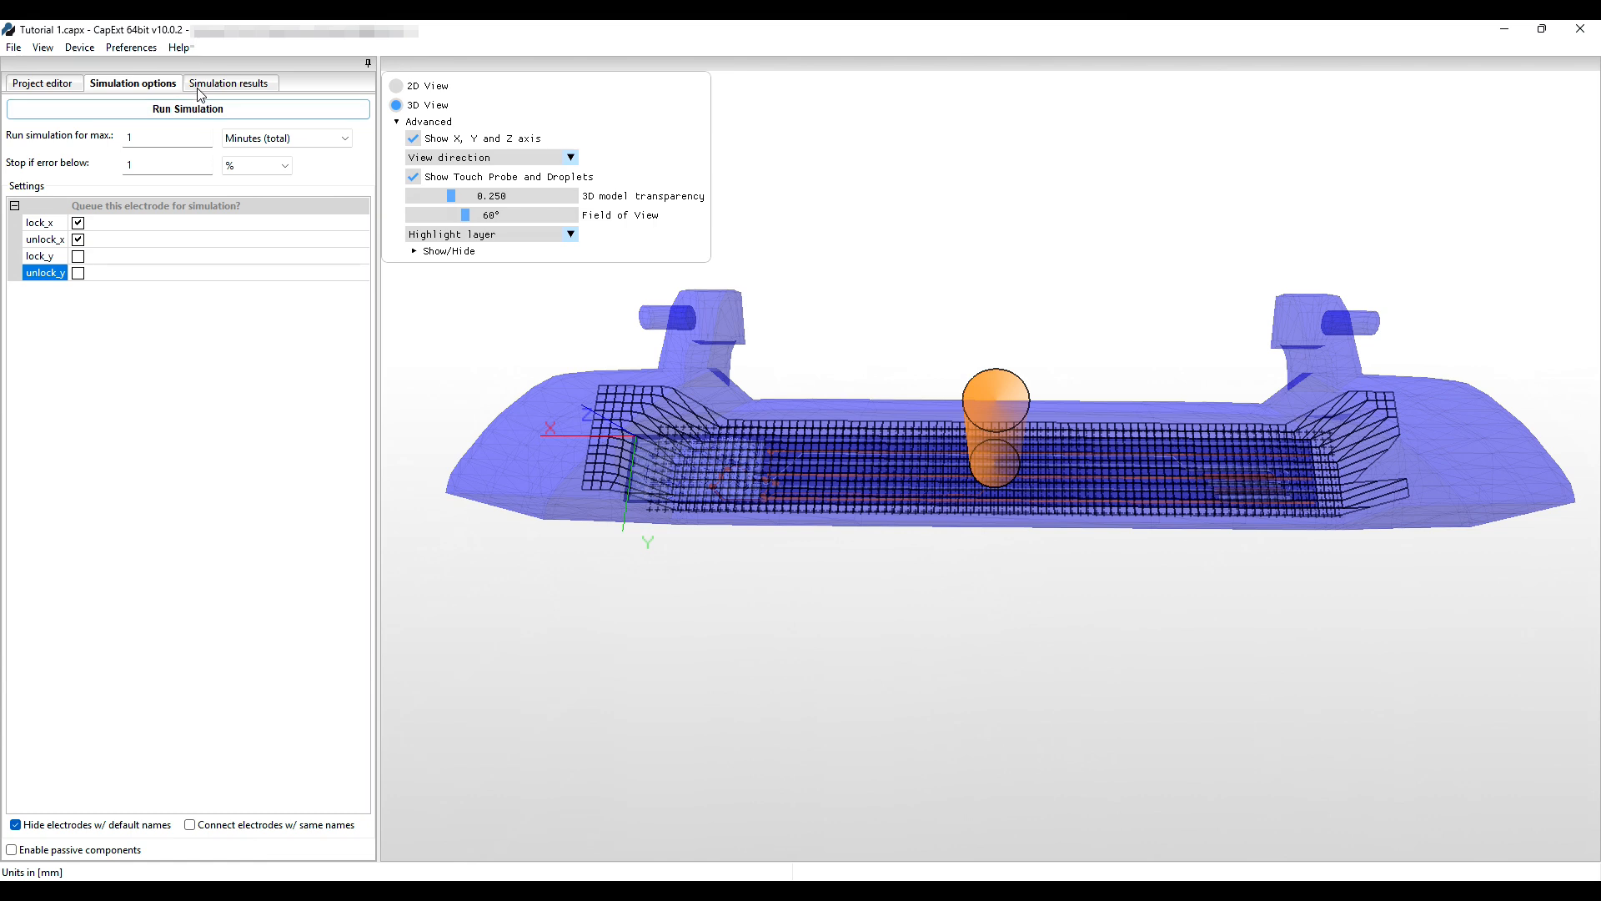
click(153, 138)
text(0)
double_click(155, 166)
text(2)
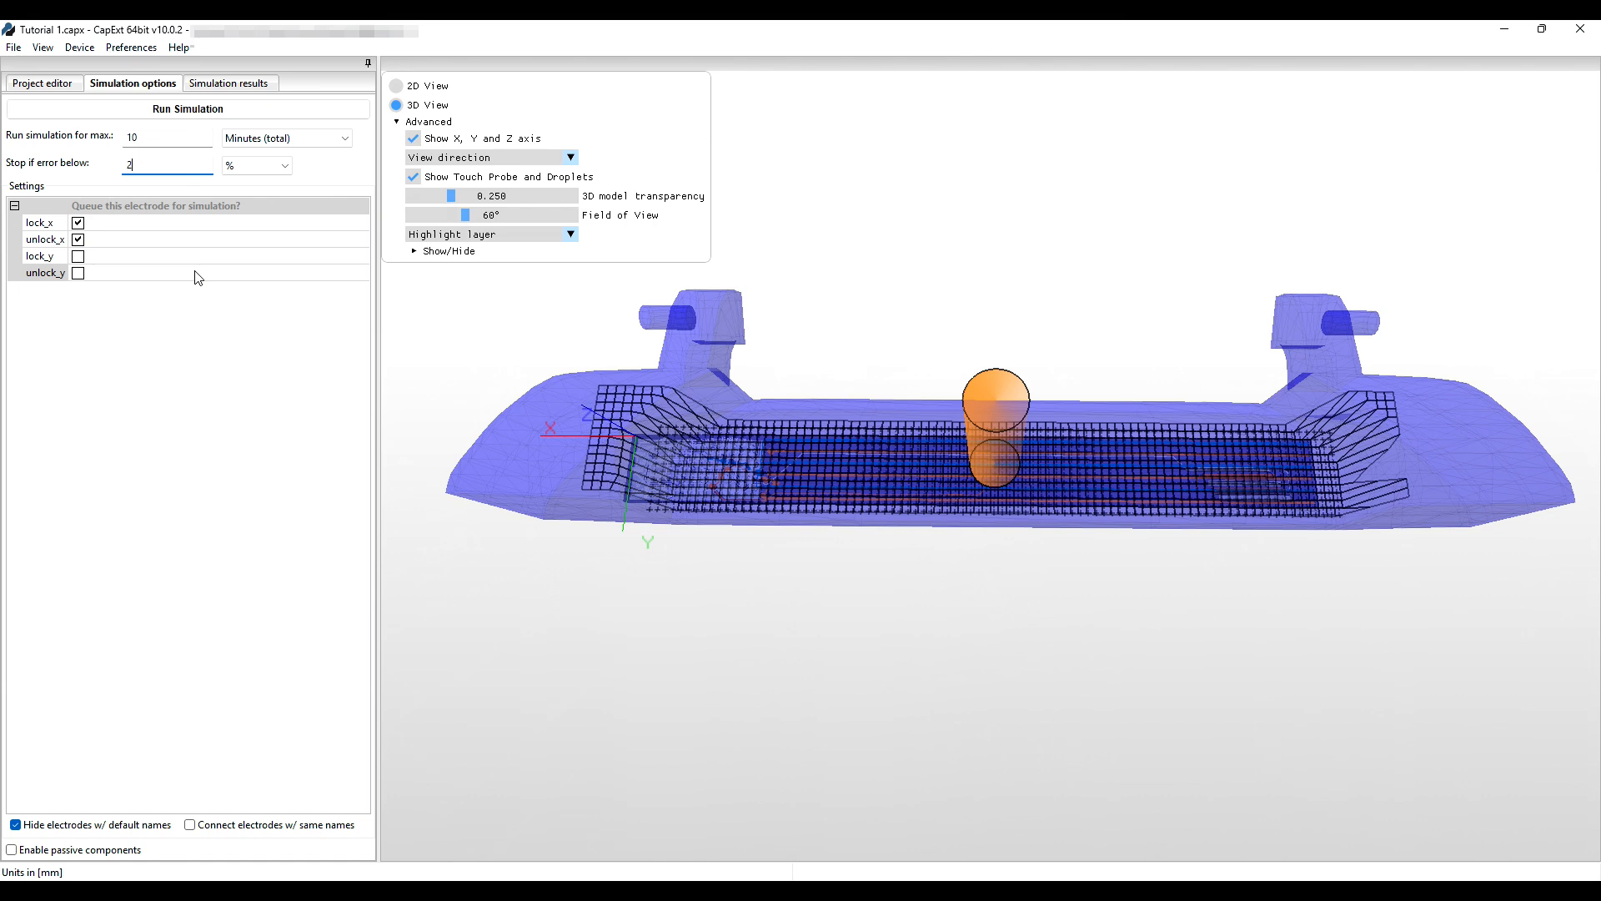
click(160, 110)
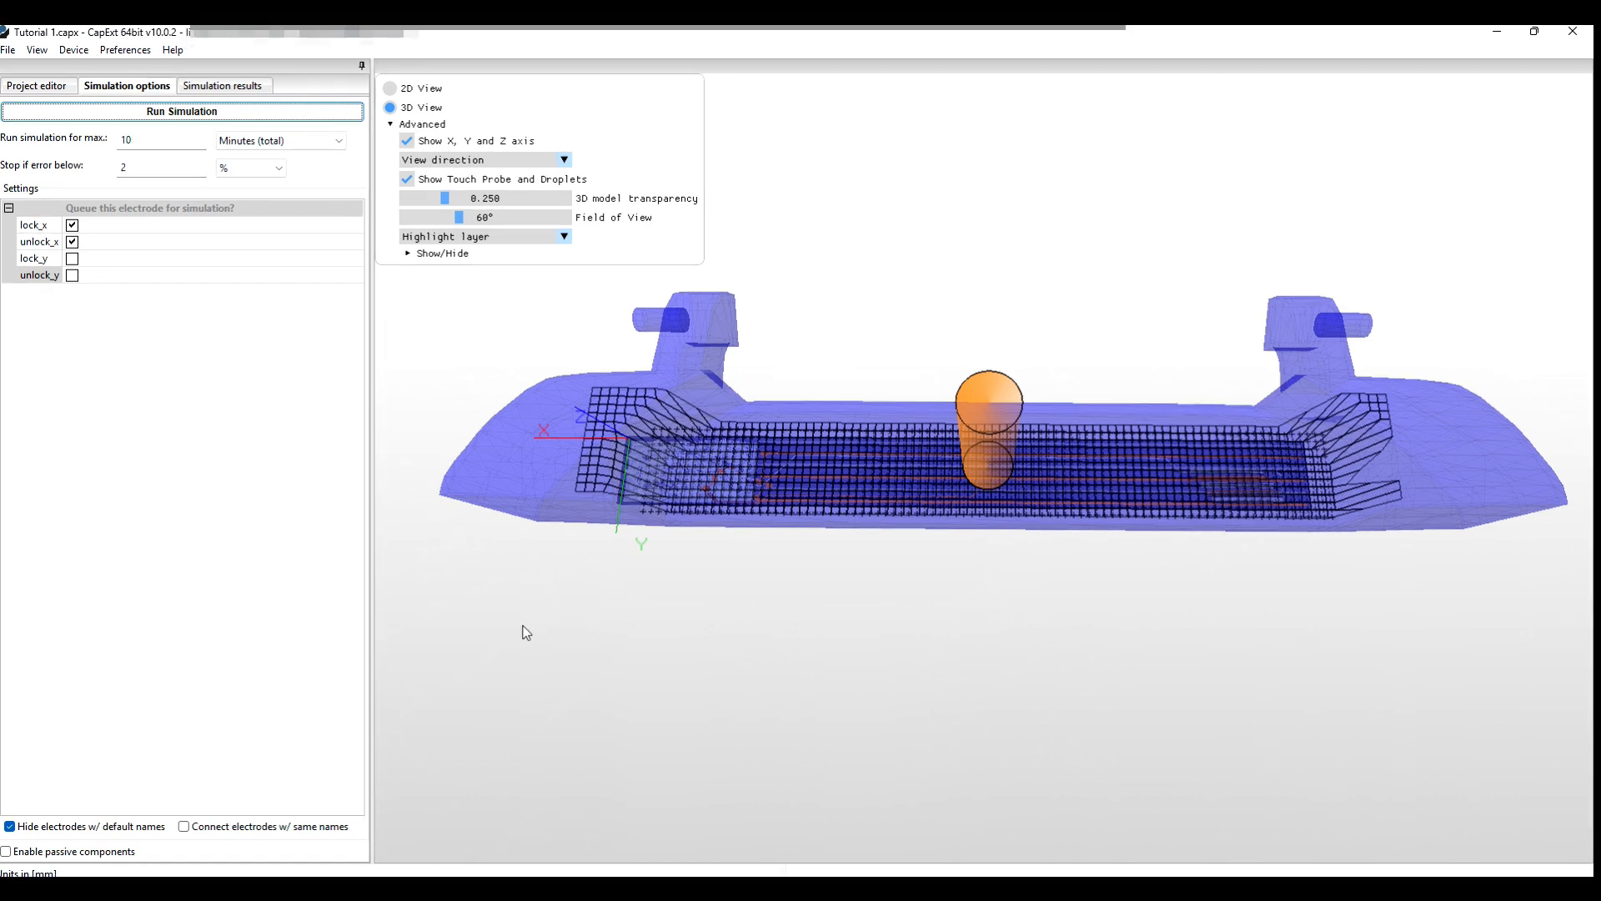
Show the Simulation results: lock_x 12.819156 pF, unlock_x 26.383093 pF.
click(220, 87)
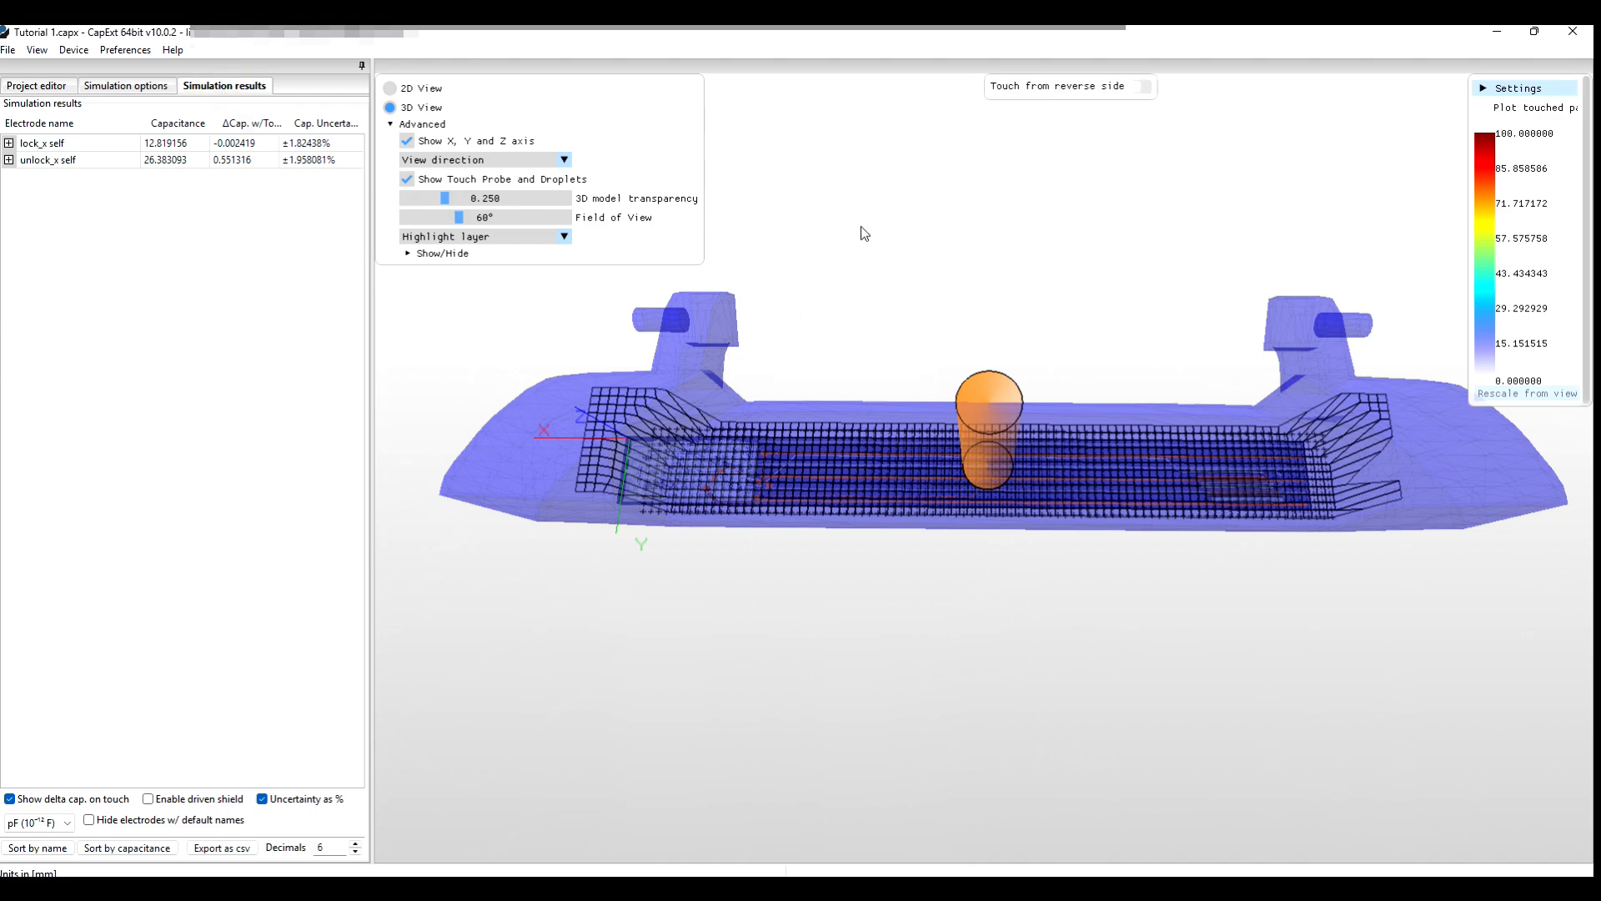
Untick Touch from reverse side and expand lock_x self into its per-electrode couplings.
drag(865, 233, 615, 492)
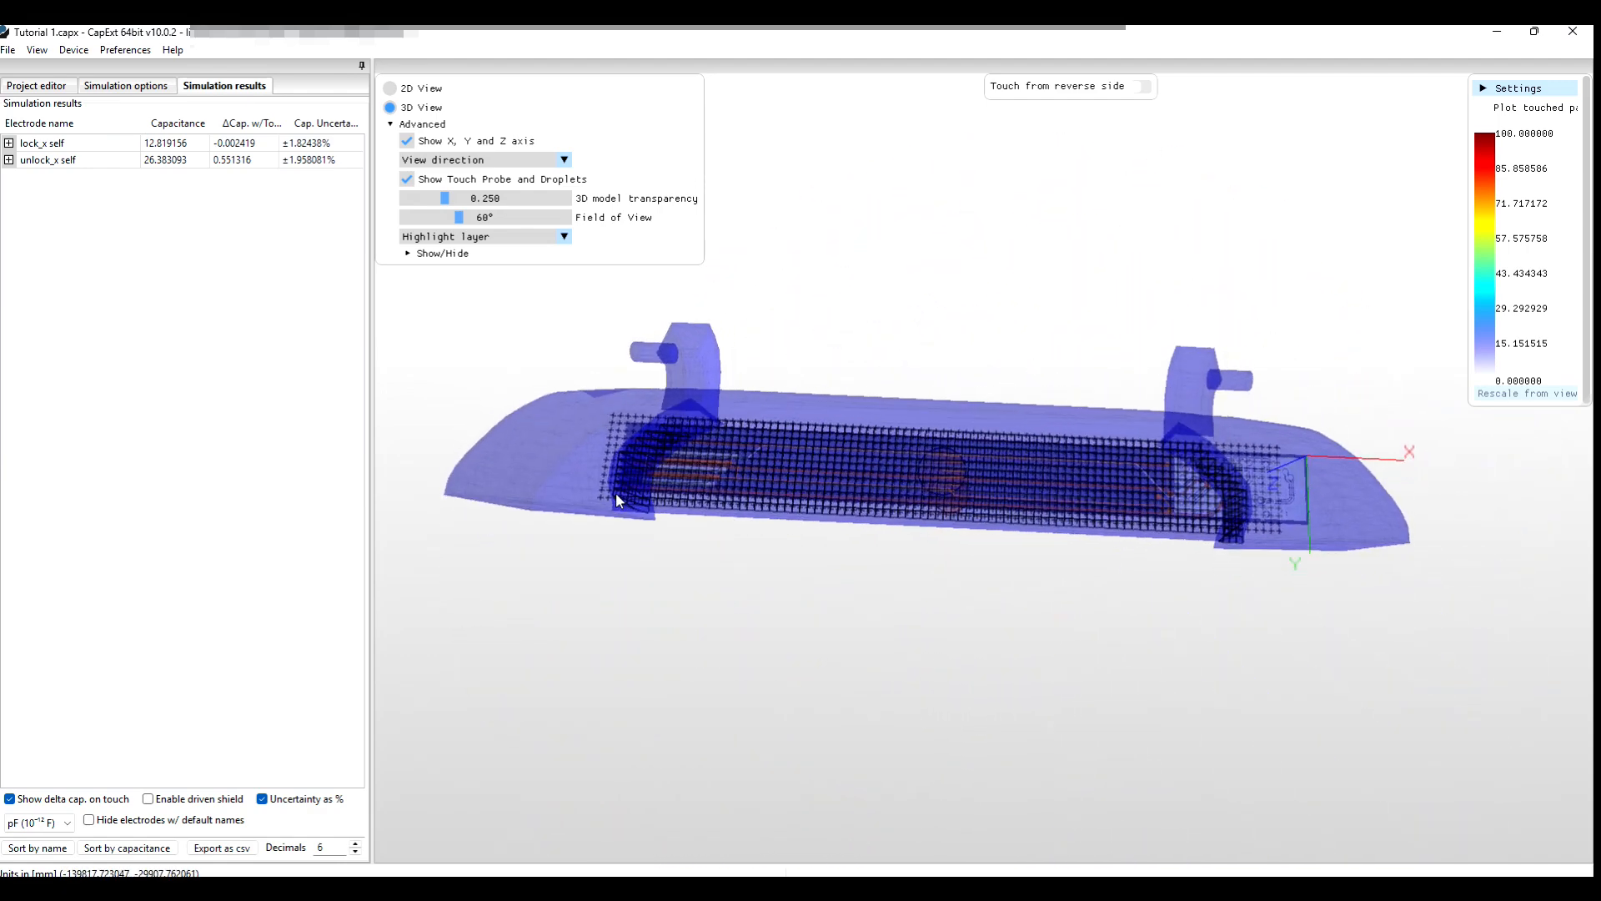
click(1140, 86)
mouse_move(879, 599)
mouse_down()
mouse_move(882, 517)
mouse_move(887, 593)
mouse_up()
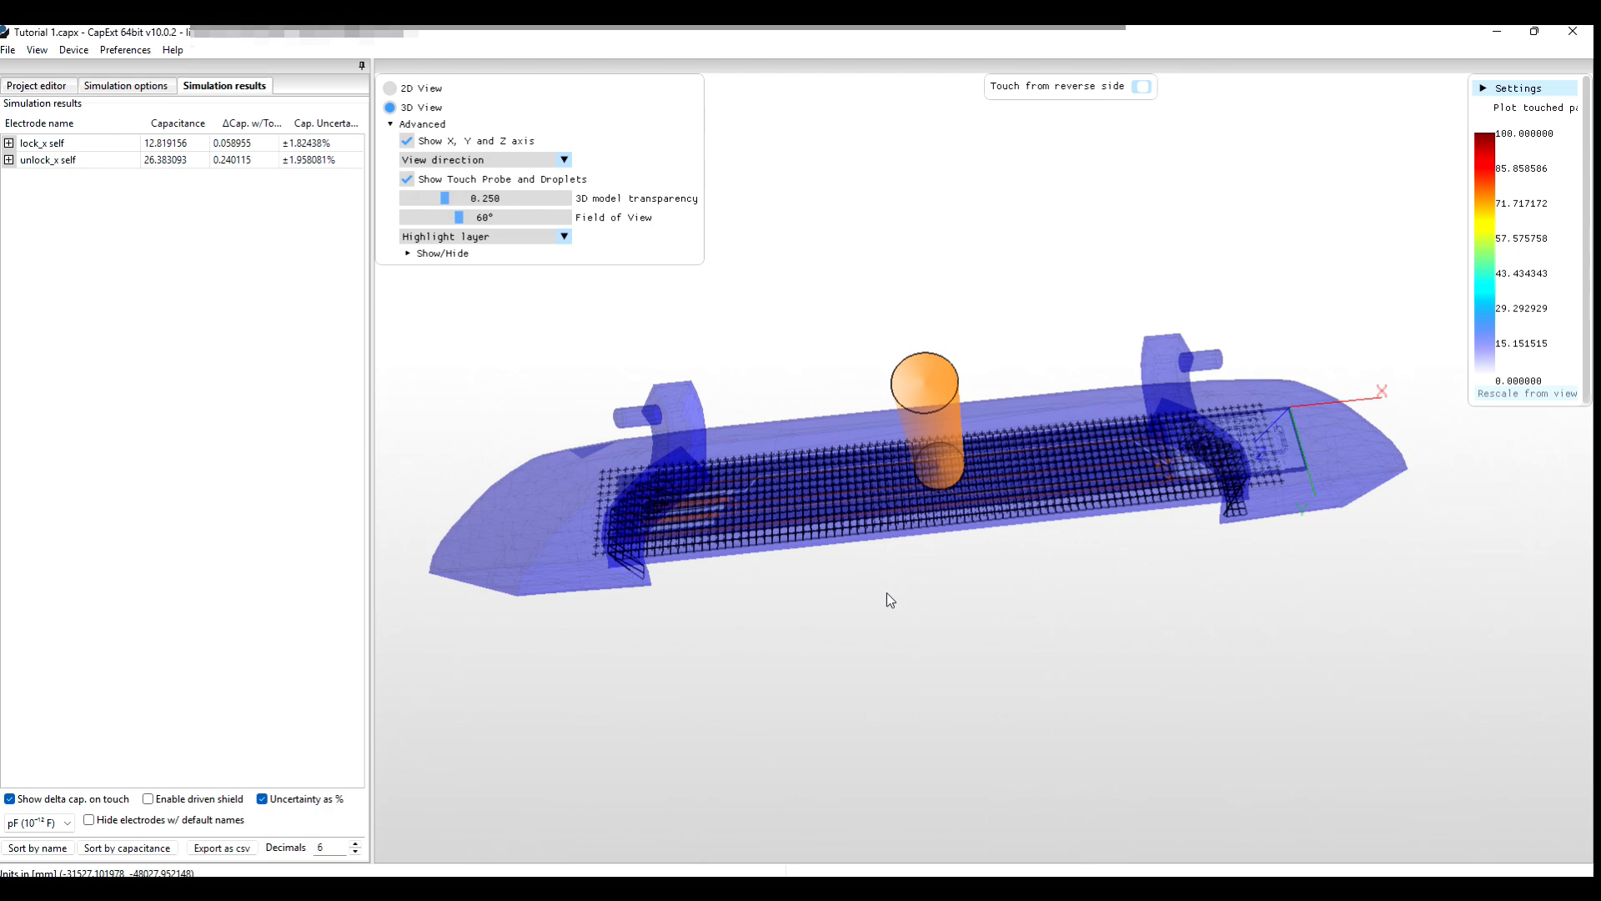
click(8, 143)
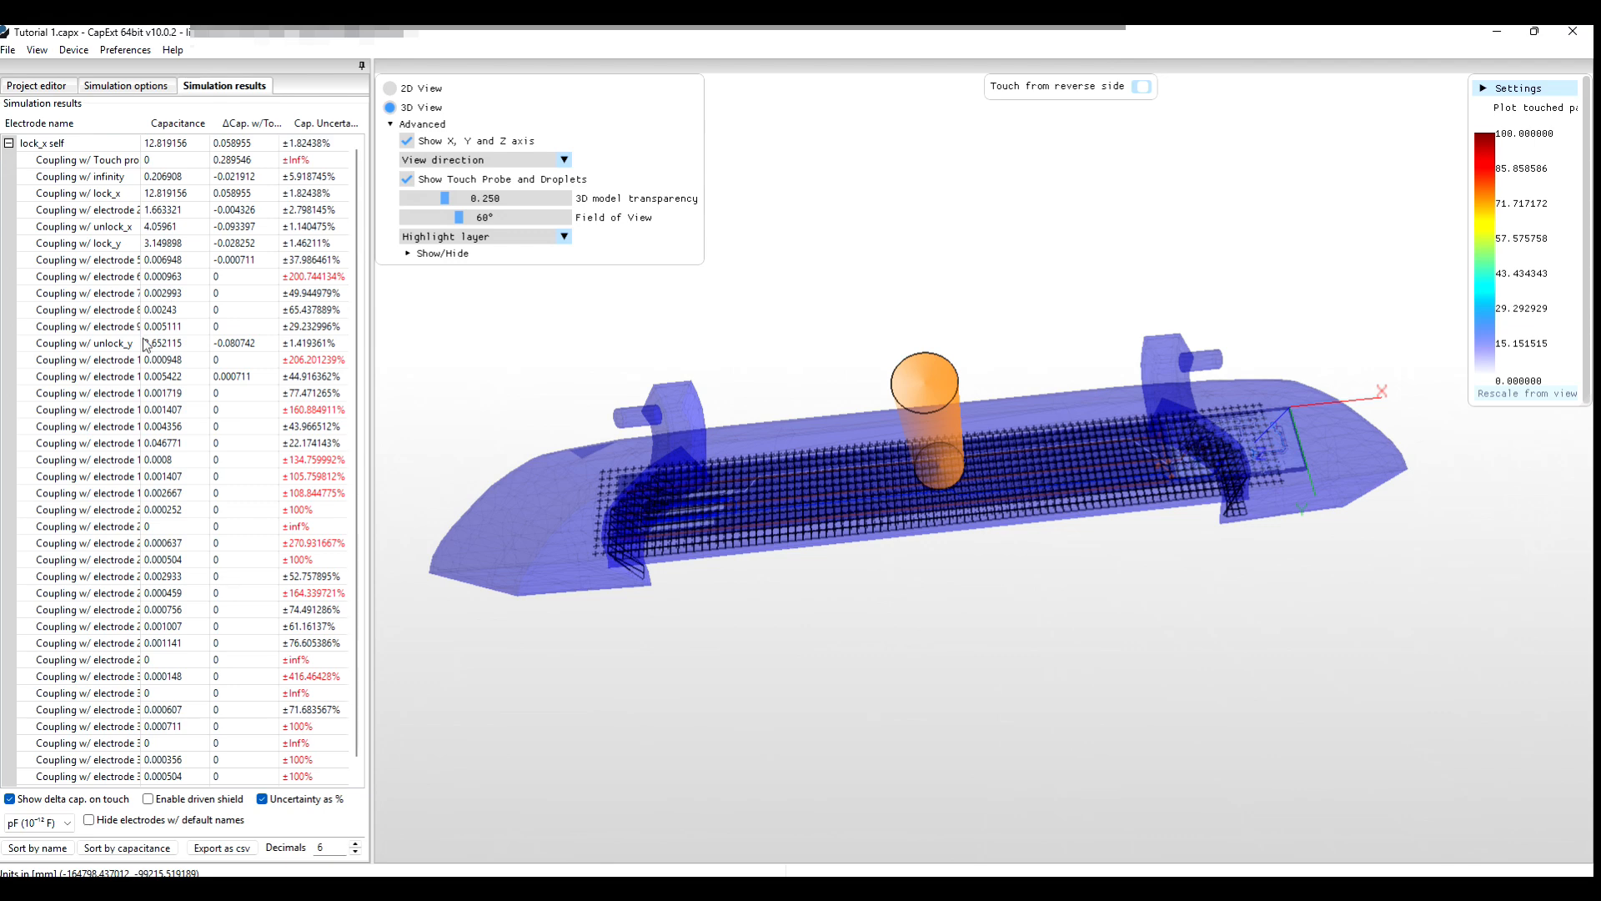
Hide default-named electrodes and plot lock_x's coupling with lock_y (Δ −0.028252) as a heat map.
click(89, 821)
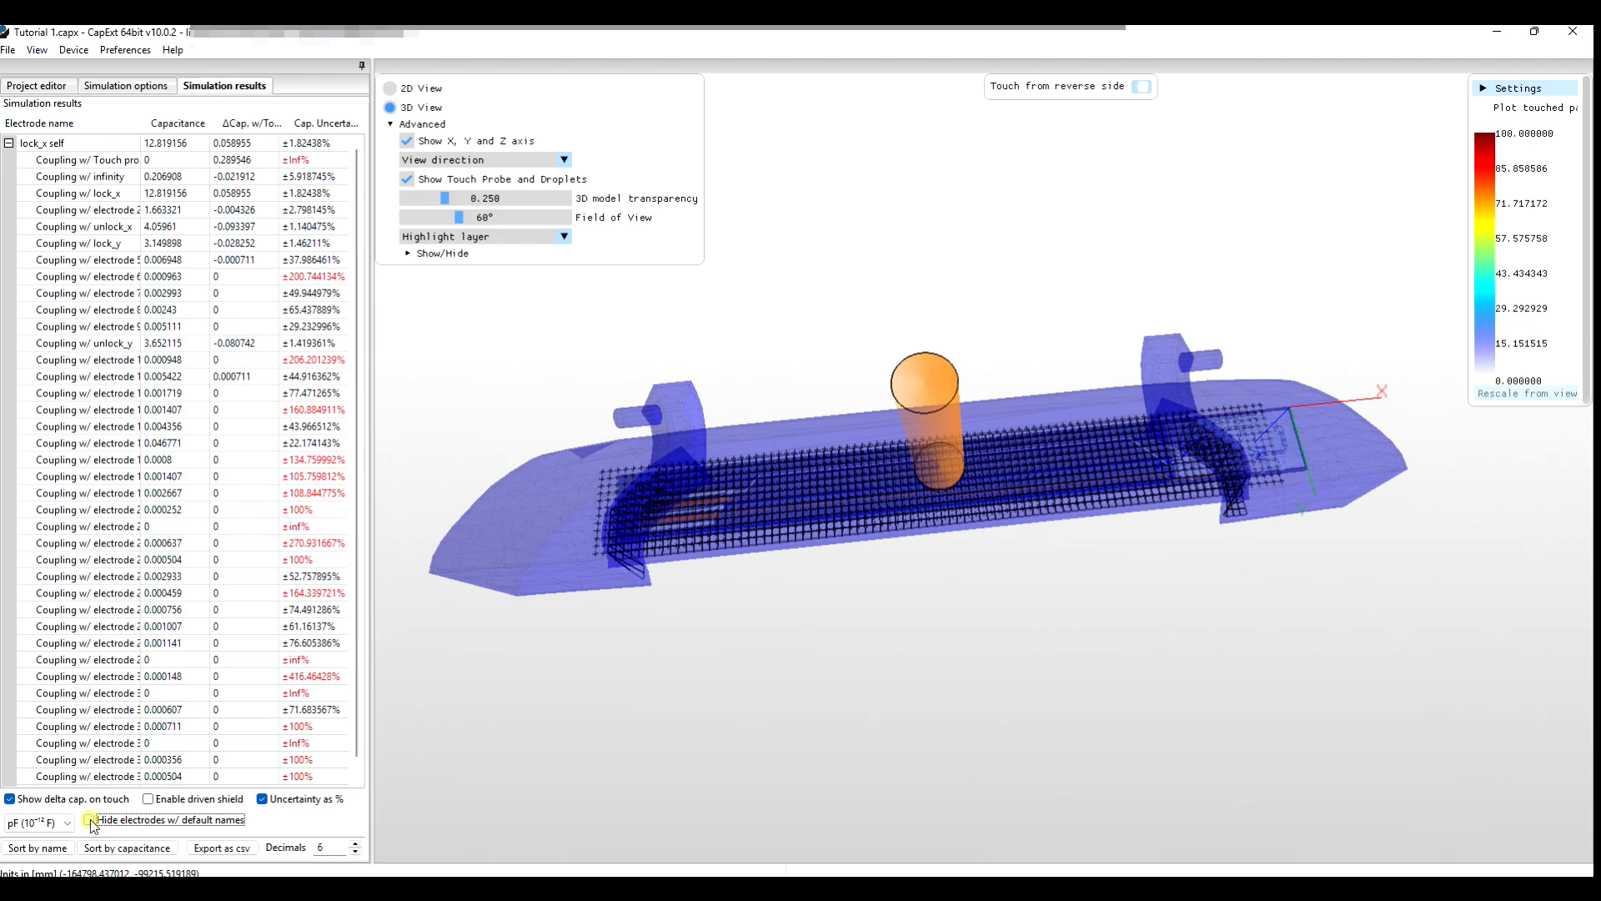
click(9, 143)
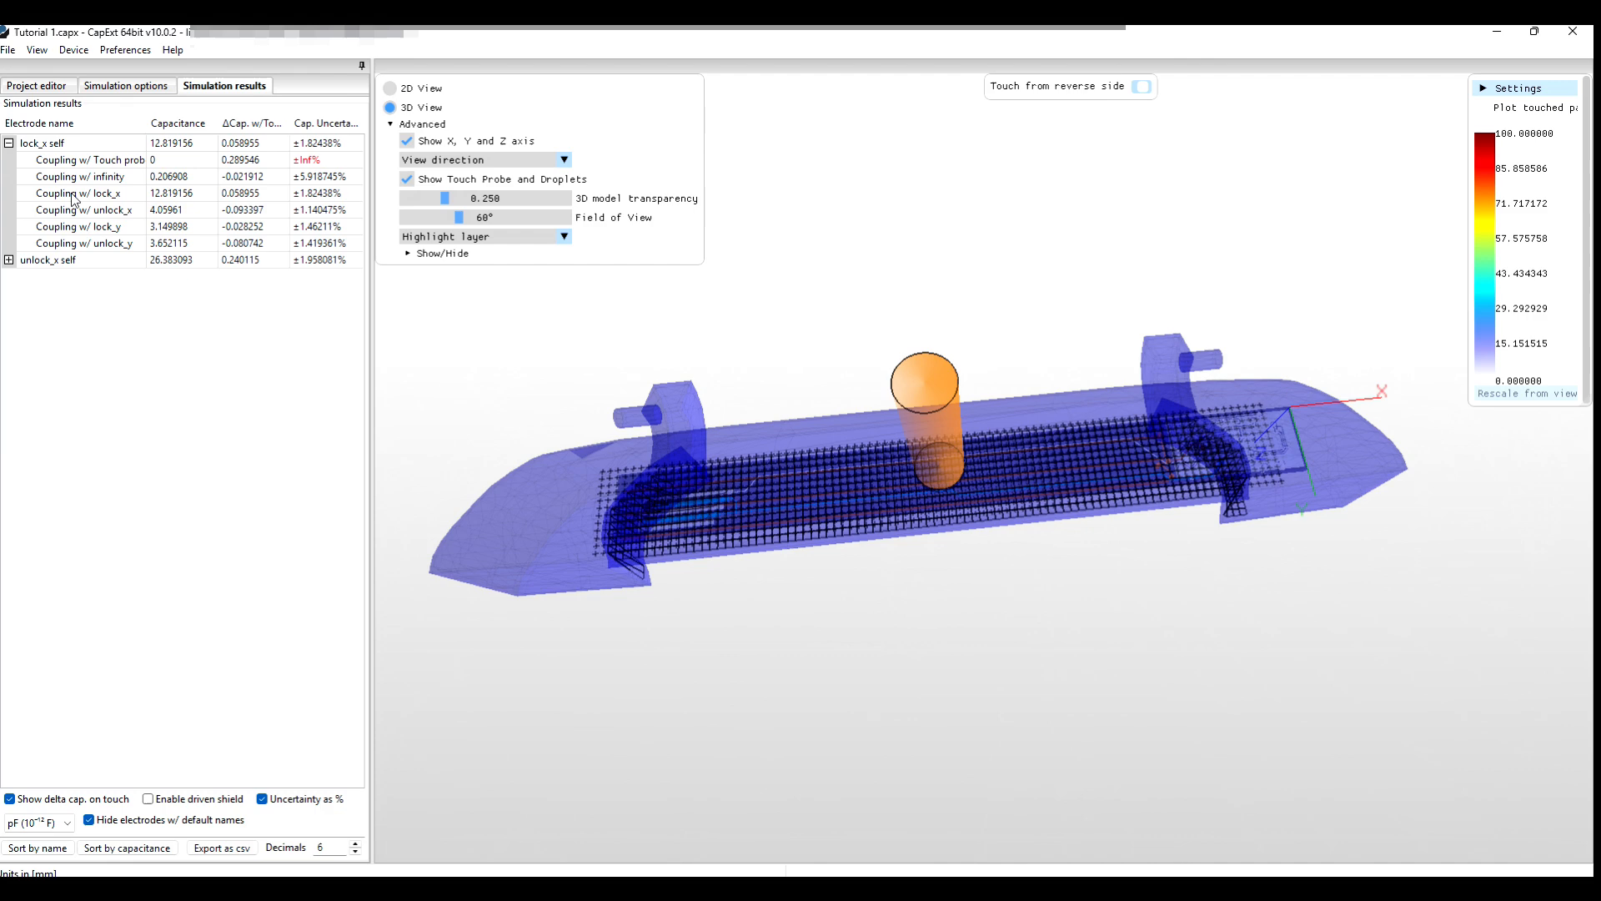
click(107, 232)
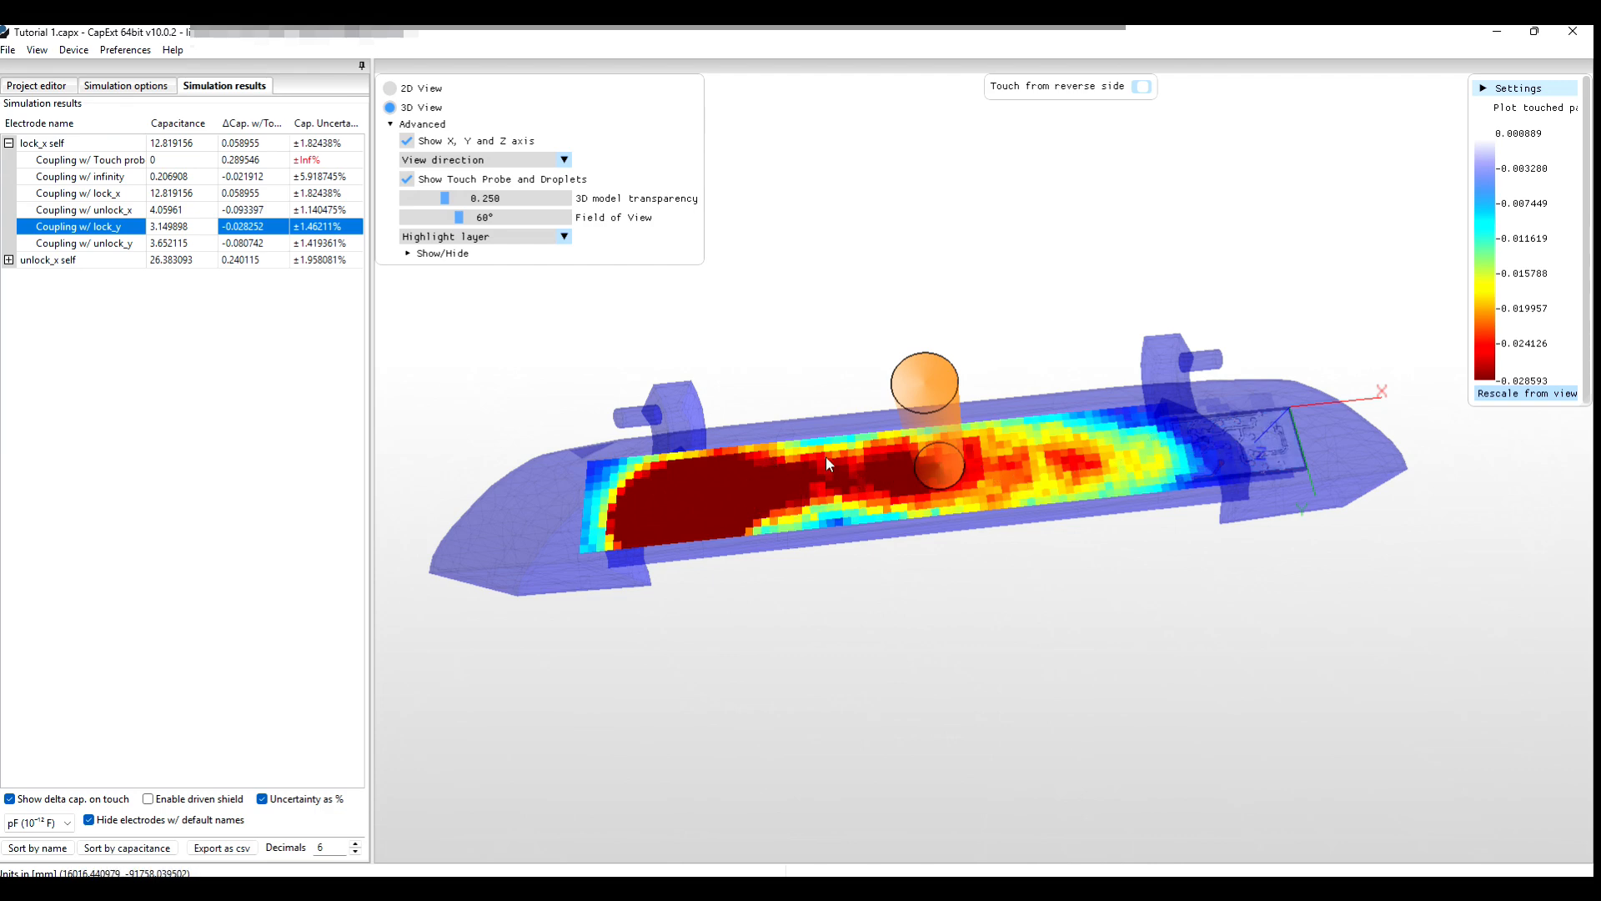
Rescale the colours to the visible values and inspect the −0.224 hotspot at the board's left end.
click(1513, 394)
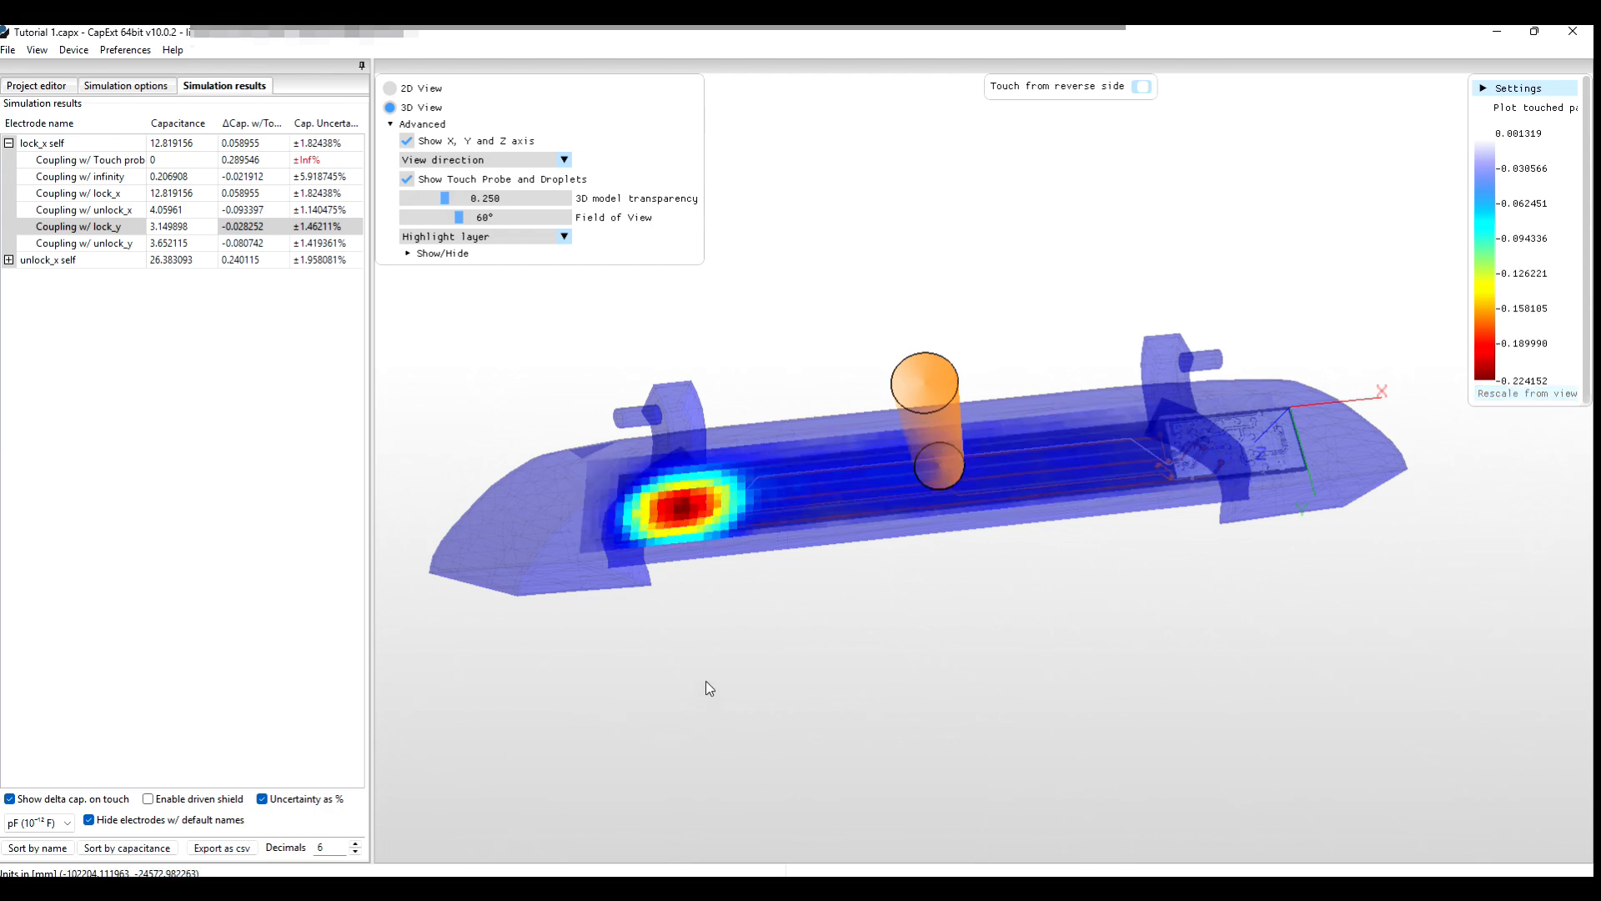
scroll(653, 615, up, 3)
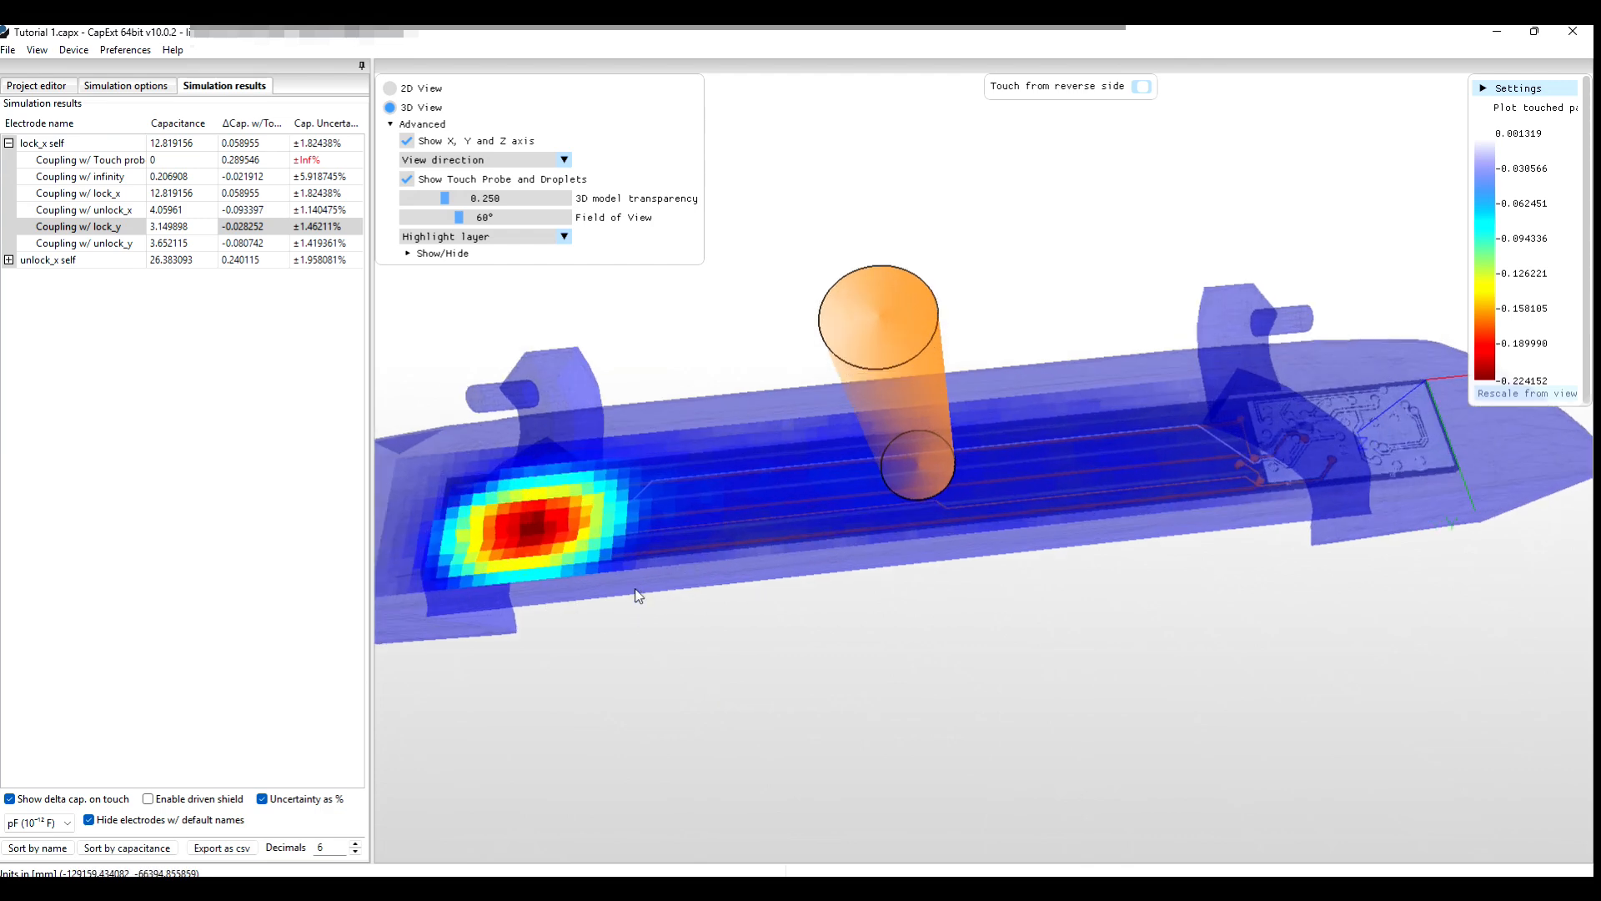
drag(647, 647, 934, 649)
scroll(935, 644, up, 3)
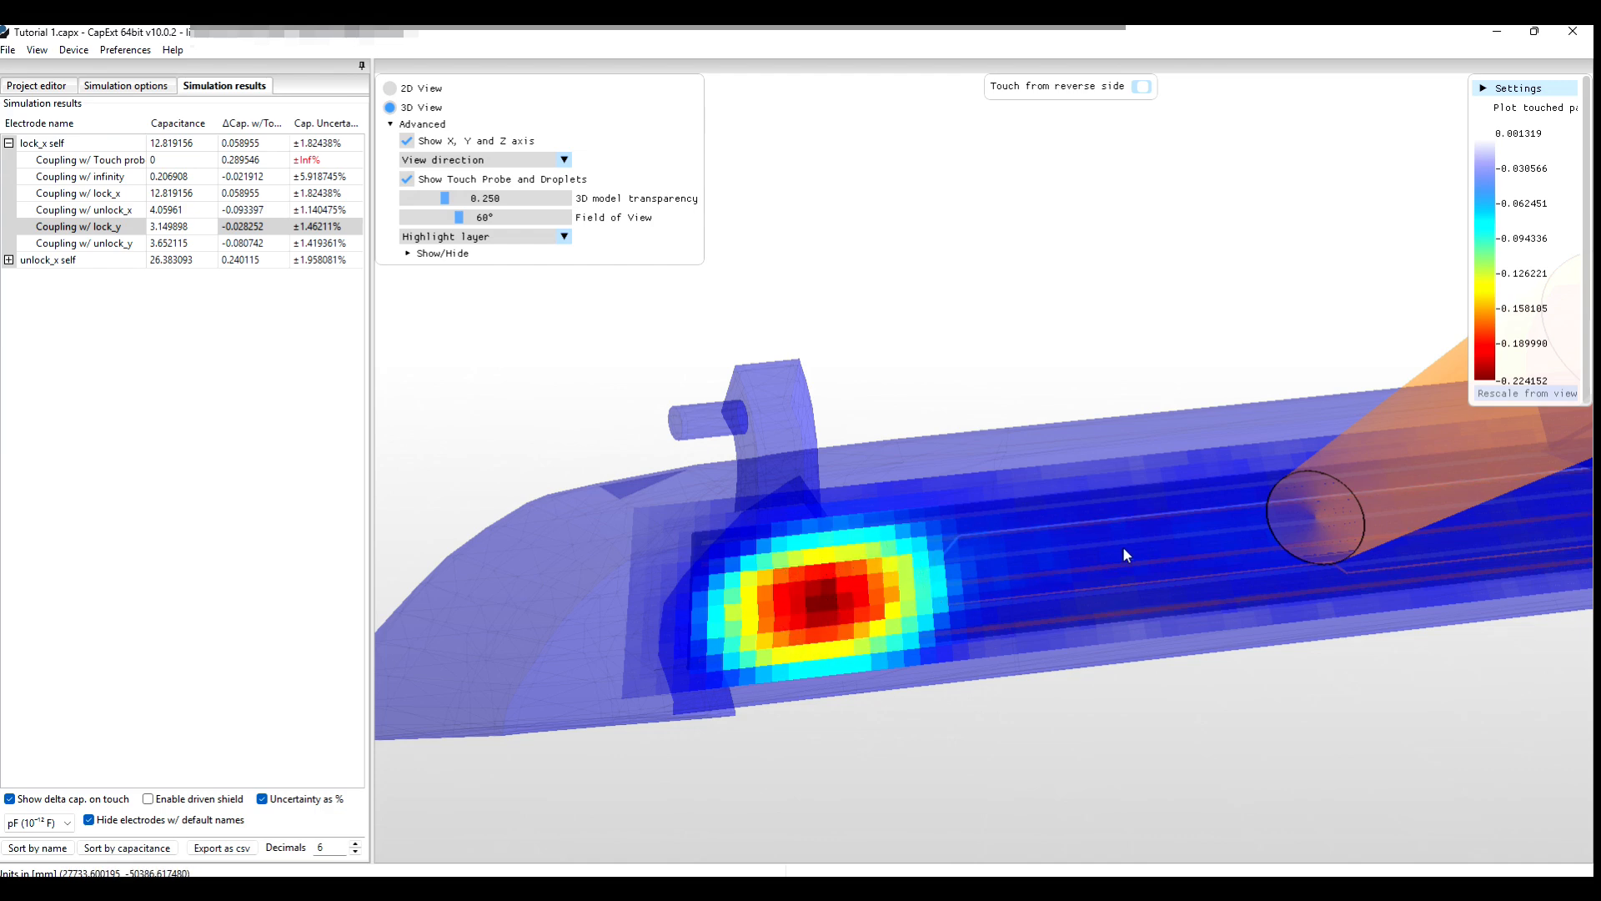
scroll(1036, 686, down, 4)
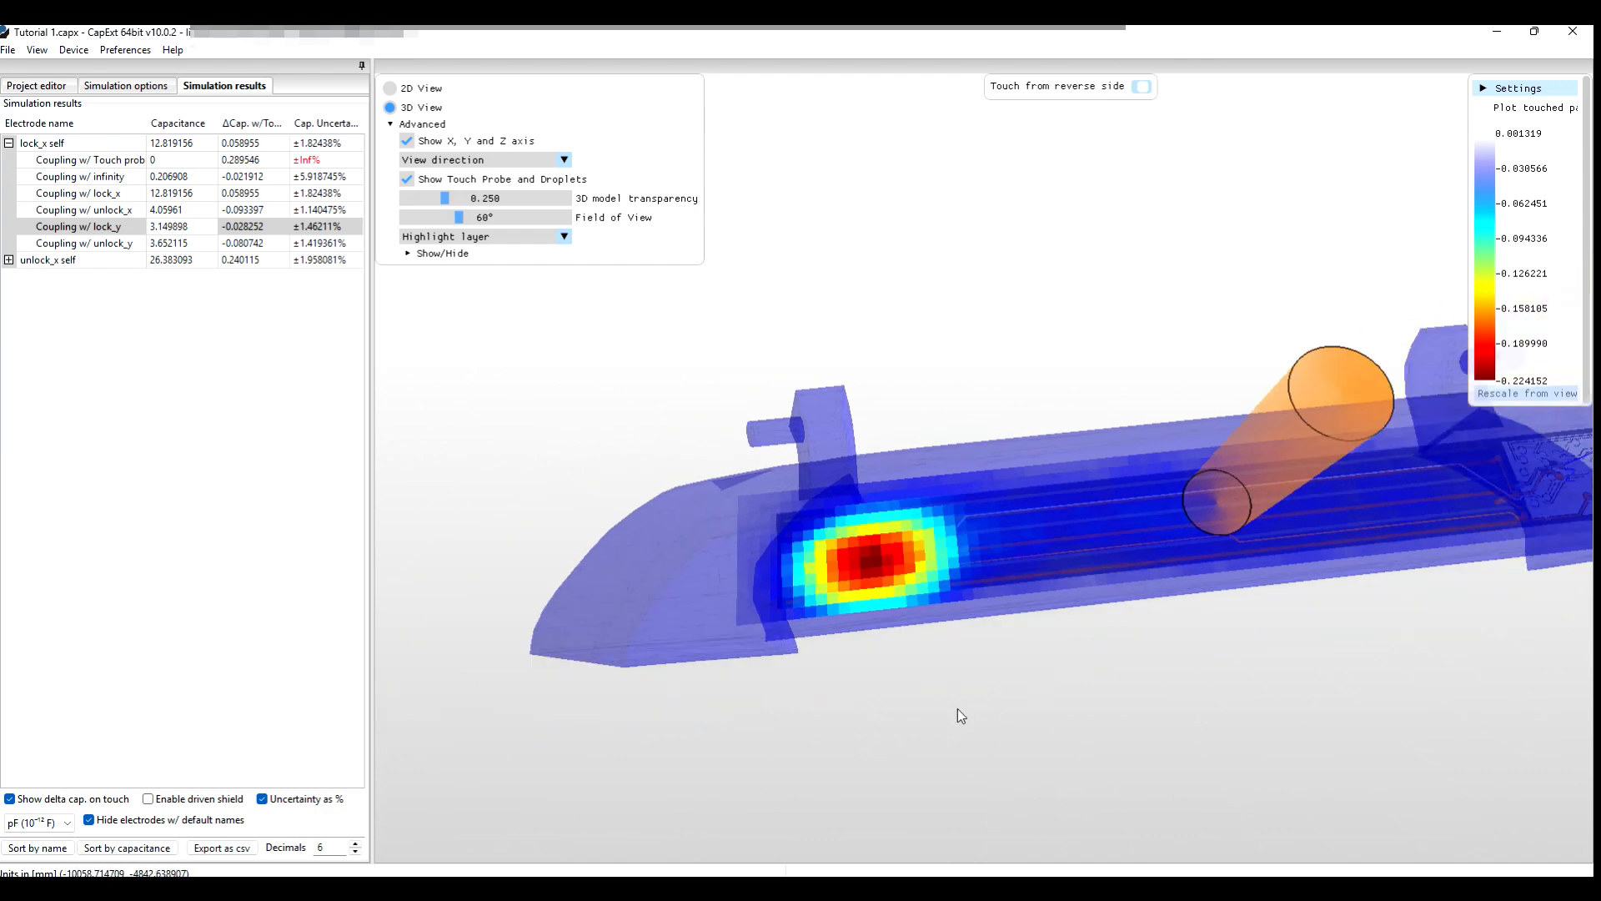
drag(937, 722, 1136, 689)
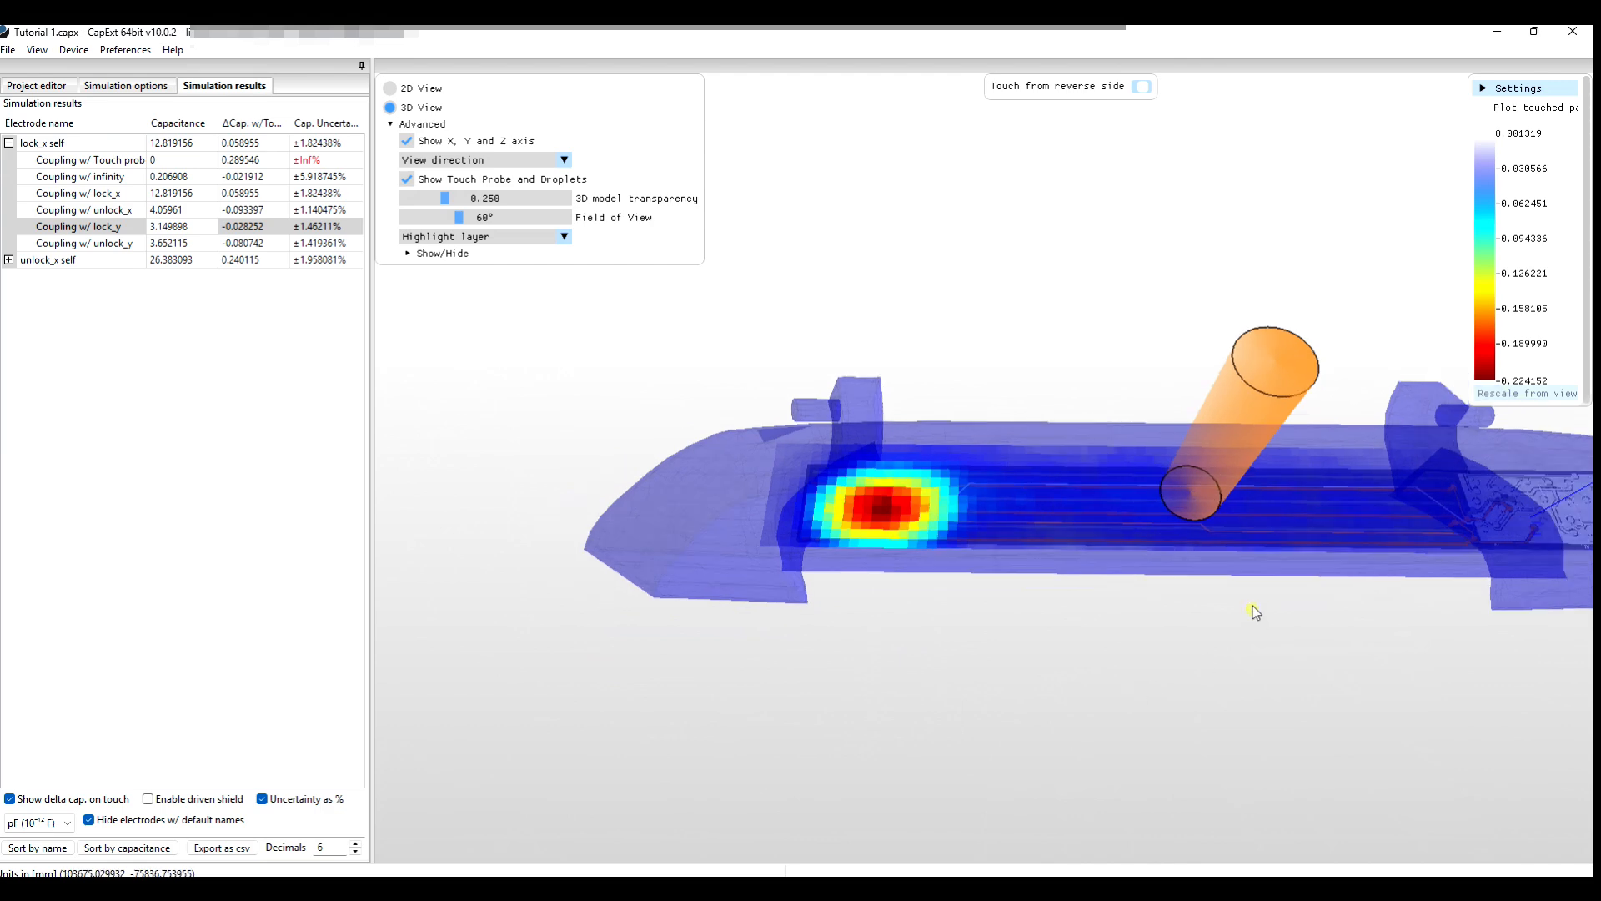
drag(1253, 607, 1100, 675)
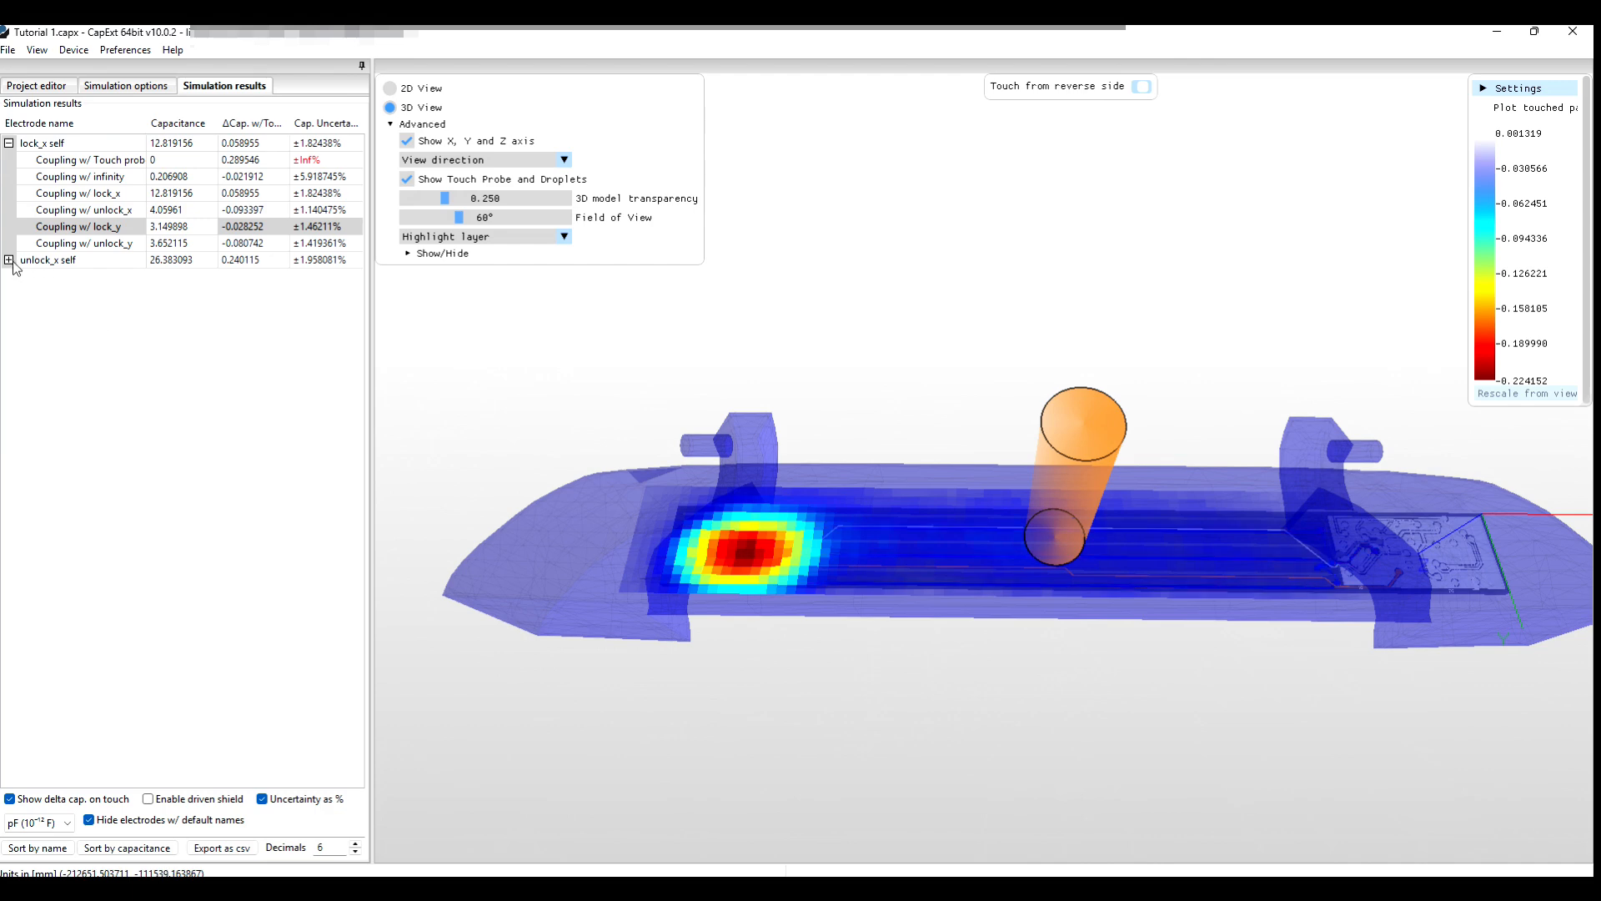
Expand unlock_x self and plot its coupling with unlock_y (Δ −0.232032) as a heat map.
drag(763, 704, 842, 477)
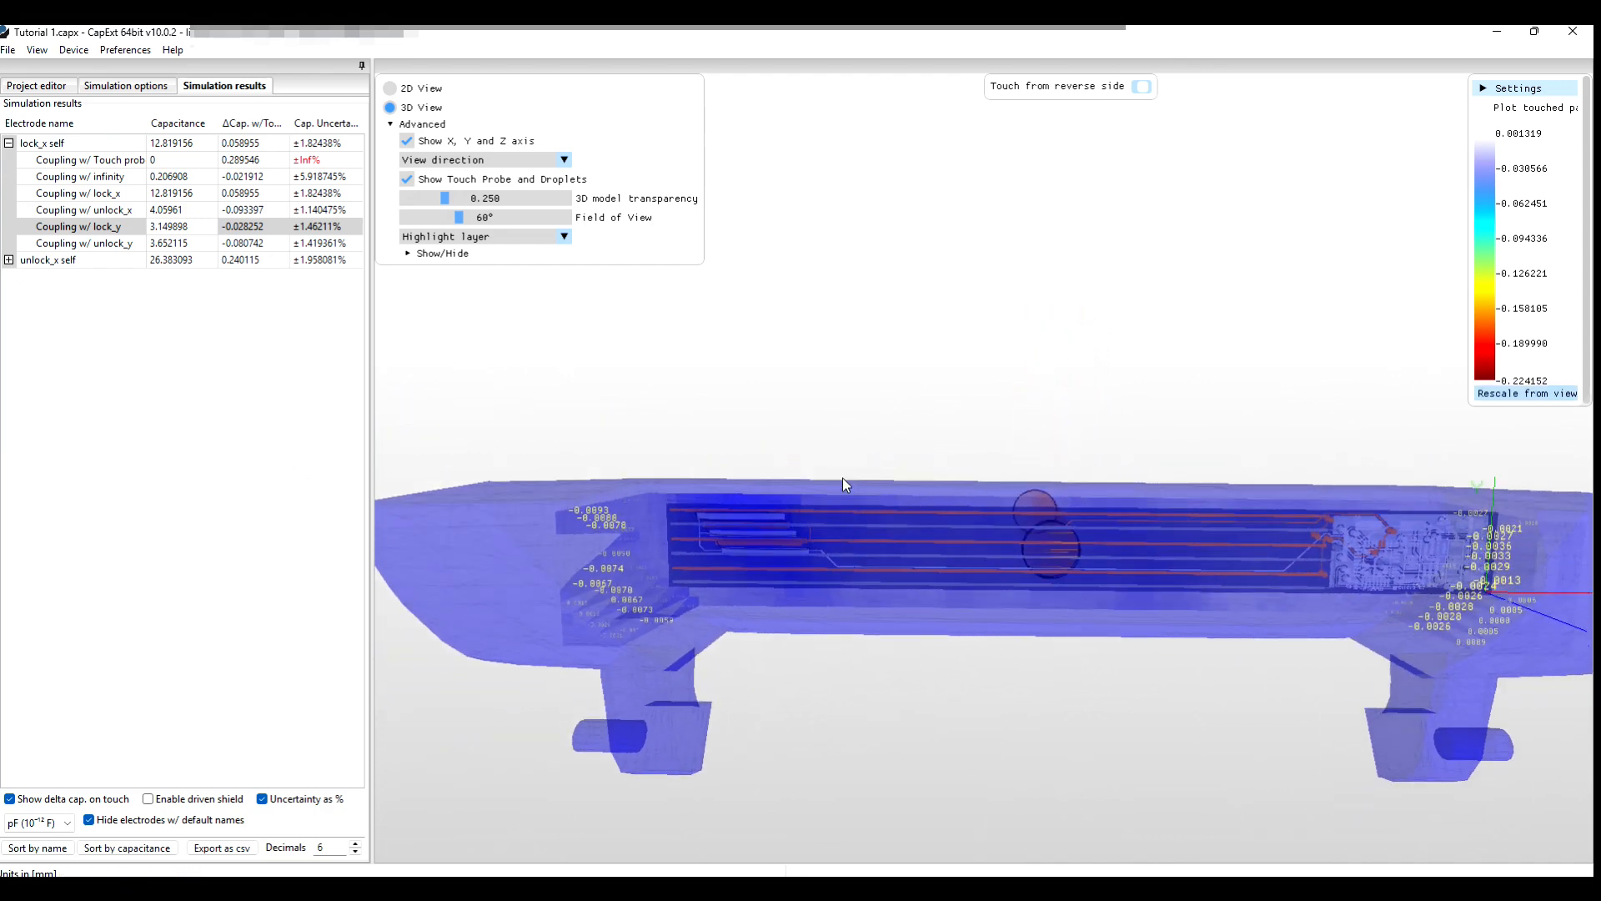
click(9, 260)
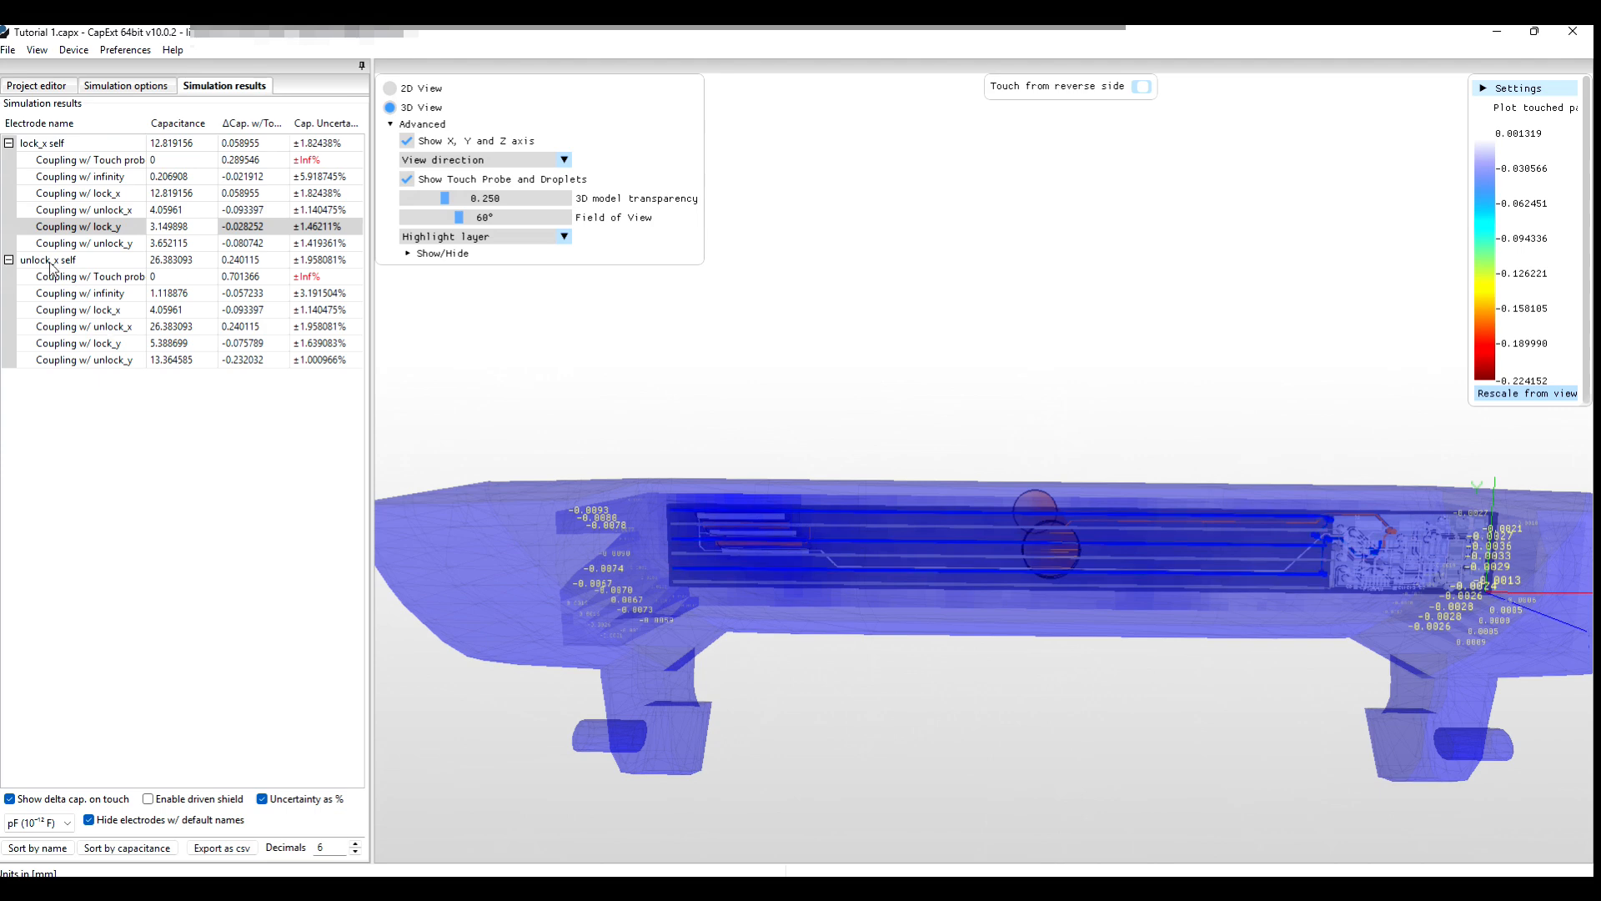
click(114, 367)
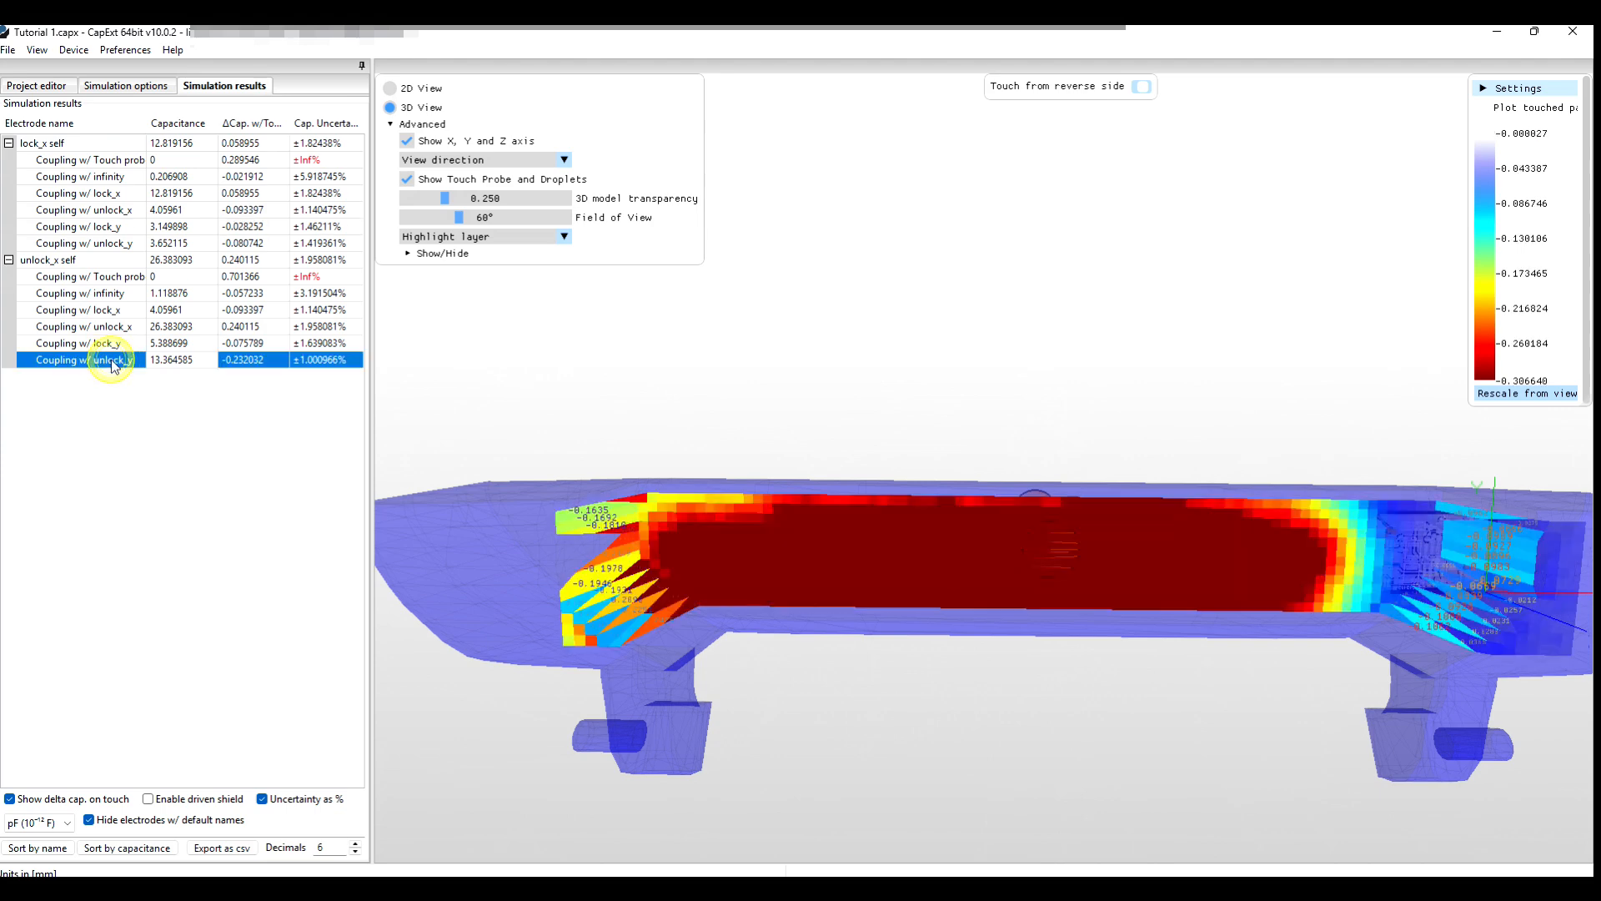
Rescale the unlock_y coupling colours to −0.016 to −0.554 and orbit to examine the gradient.
click(1540, 397)
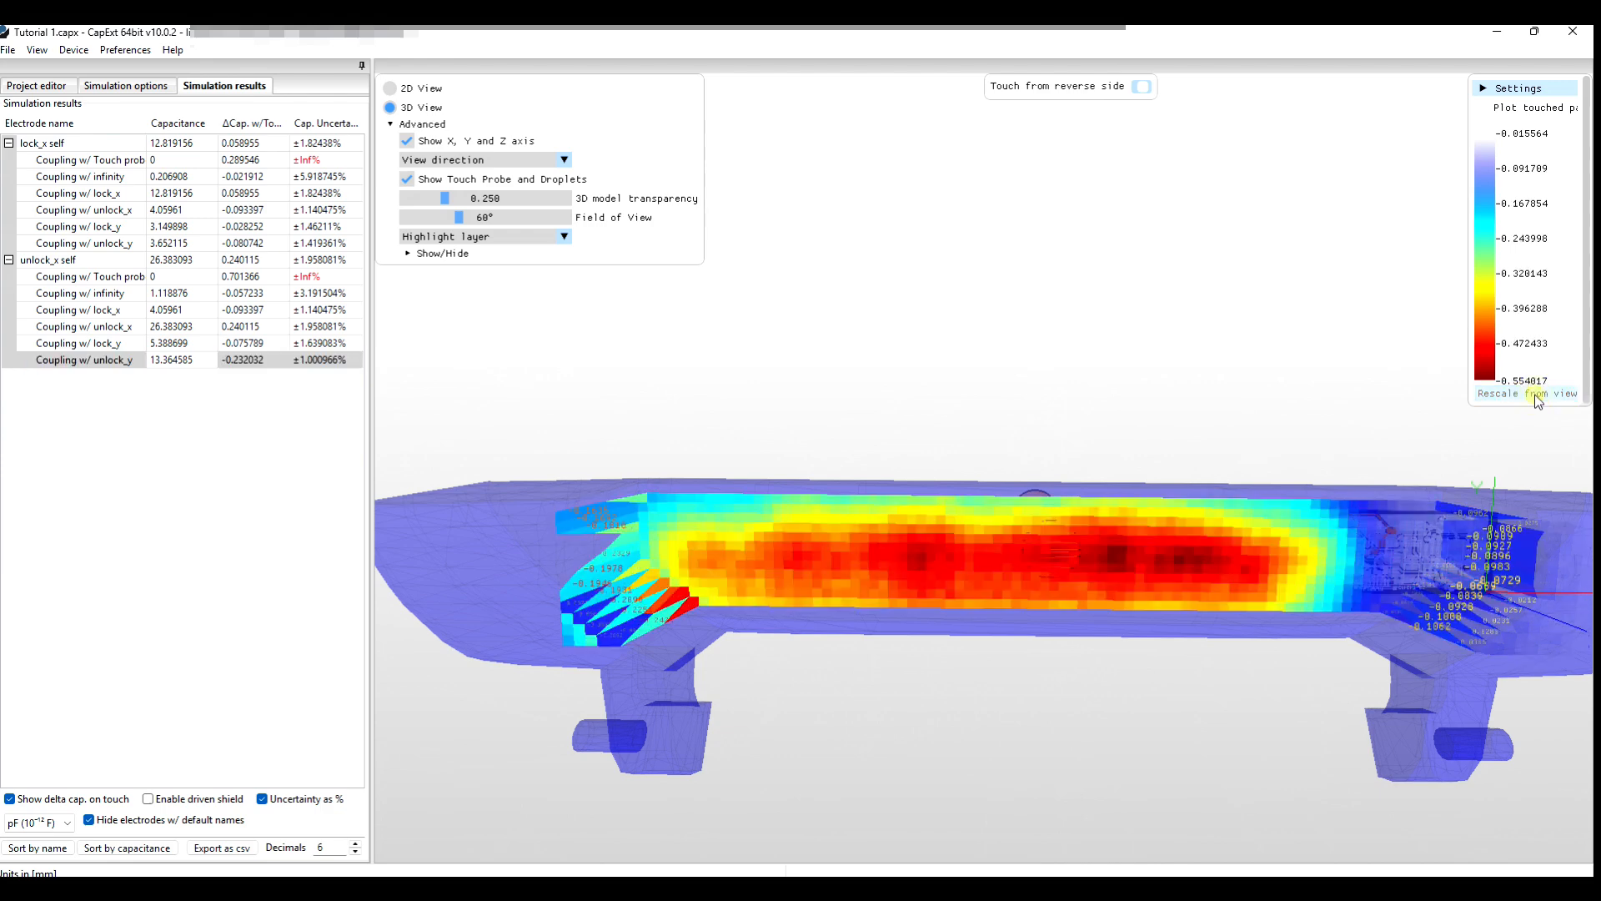
middle_drag(982, 683, 984, 679)
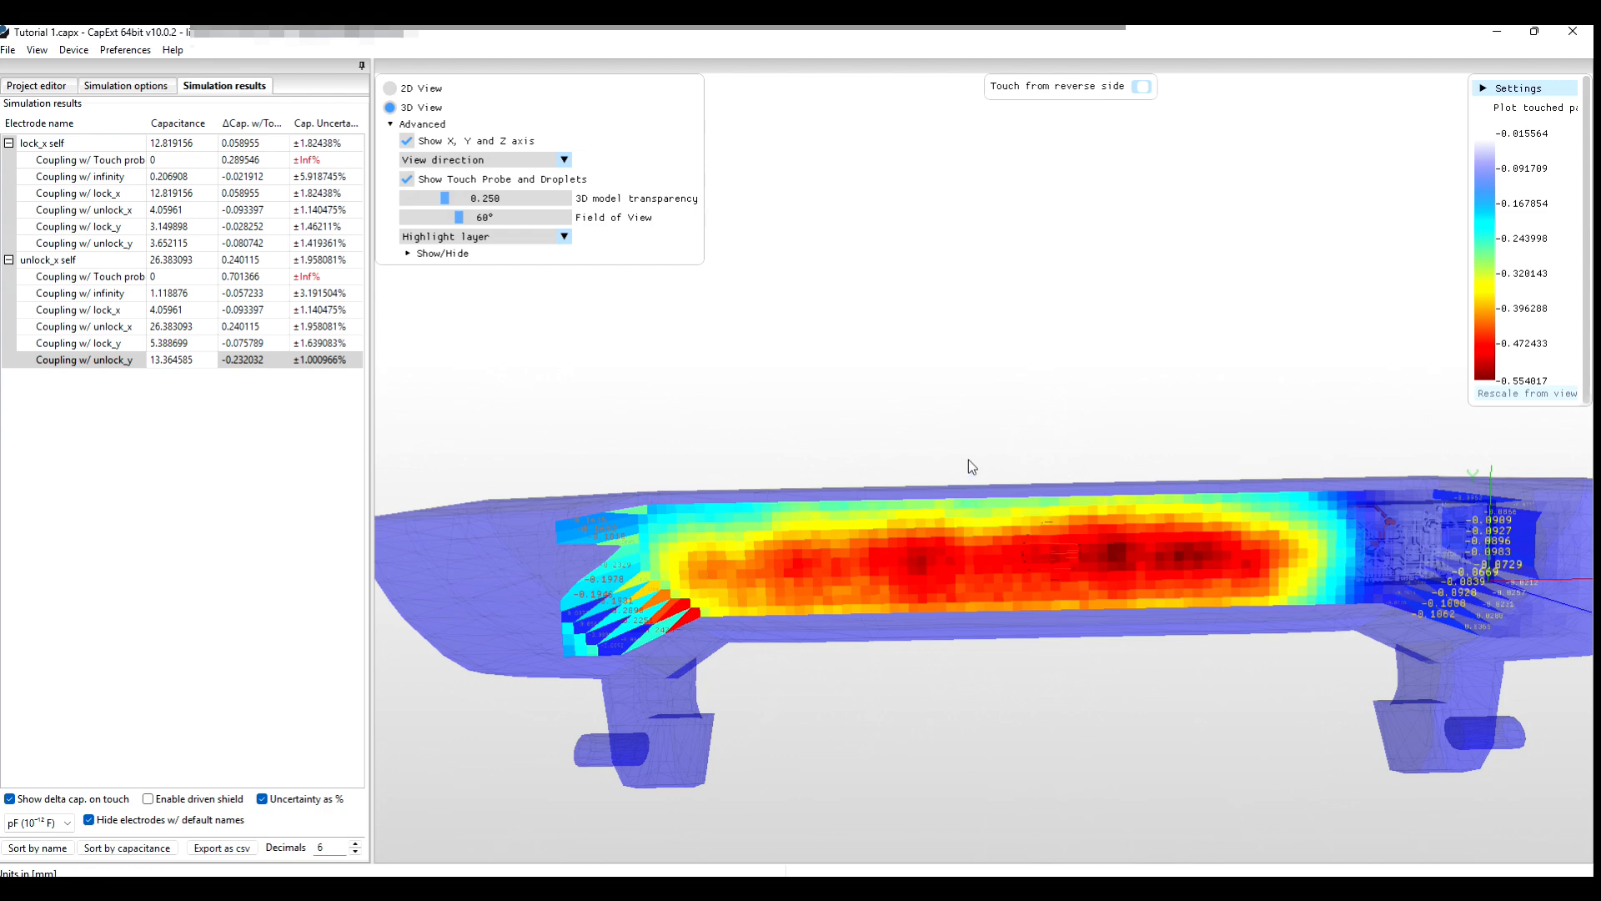
drag(953, 448, 942, 683)
drag(943, 615, 949, 718)
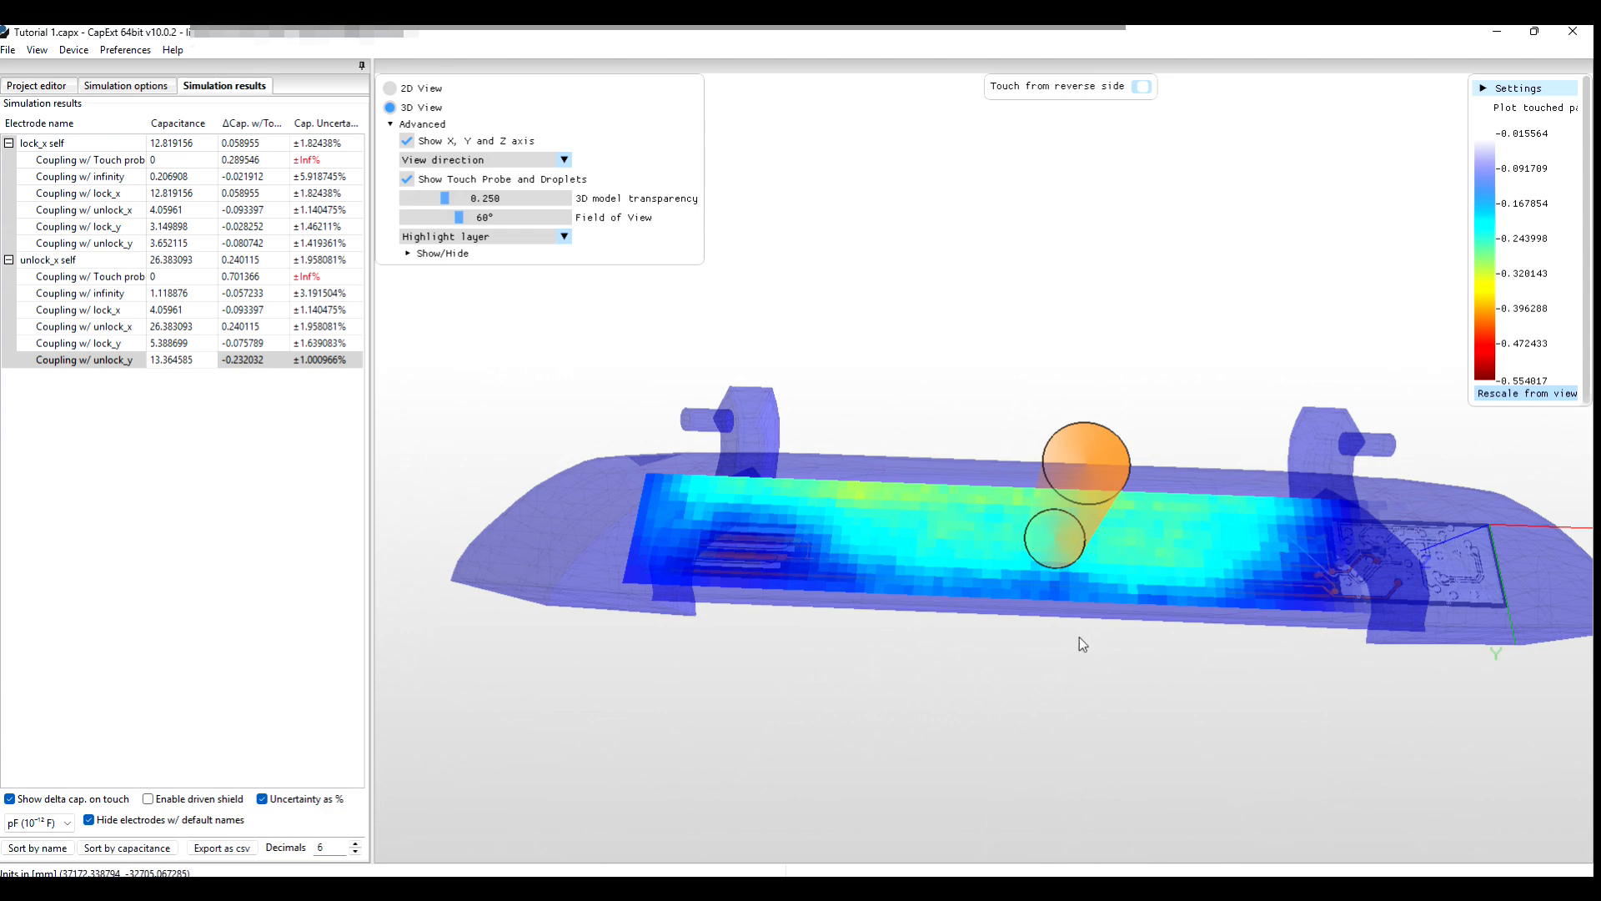
Orbit above and below the strip, then zoom out slightly to view the blue-cyan heat map.
drag(1079, 637, 1069, 596)
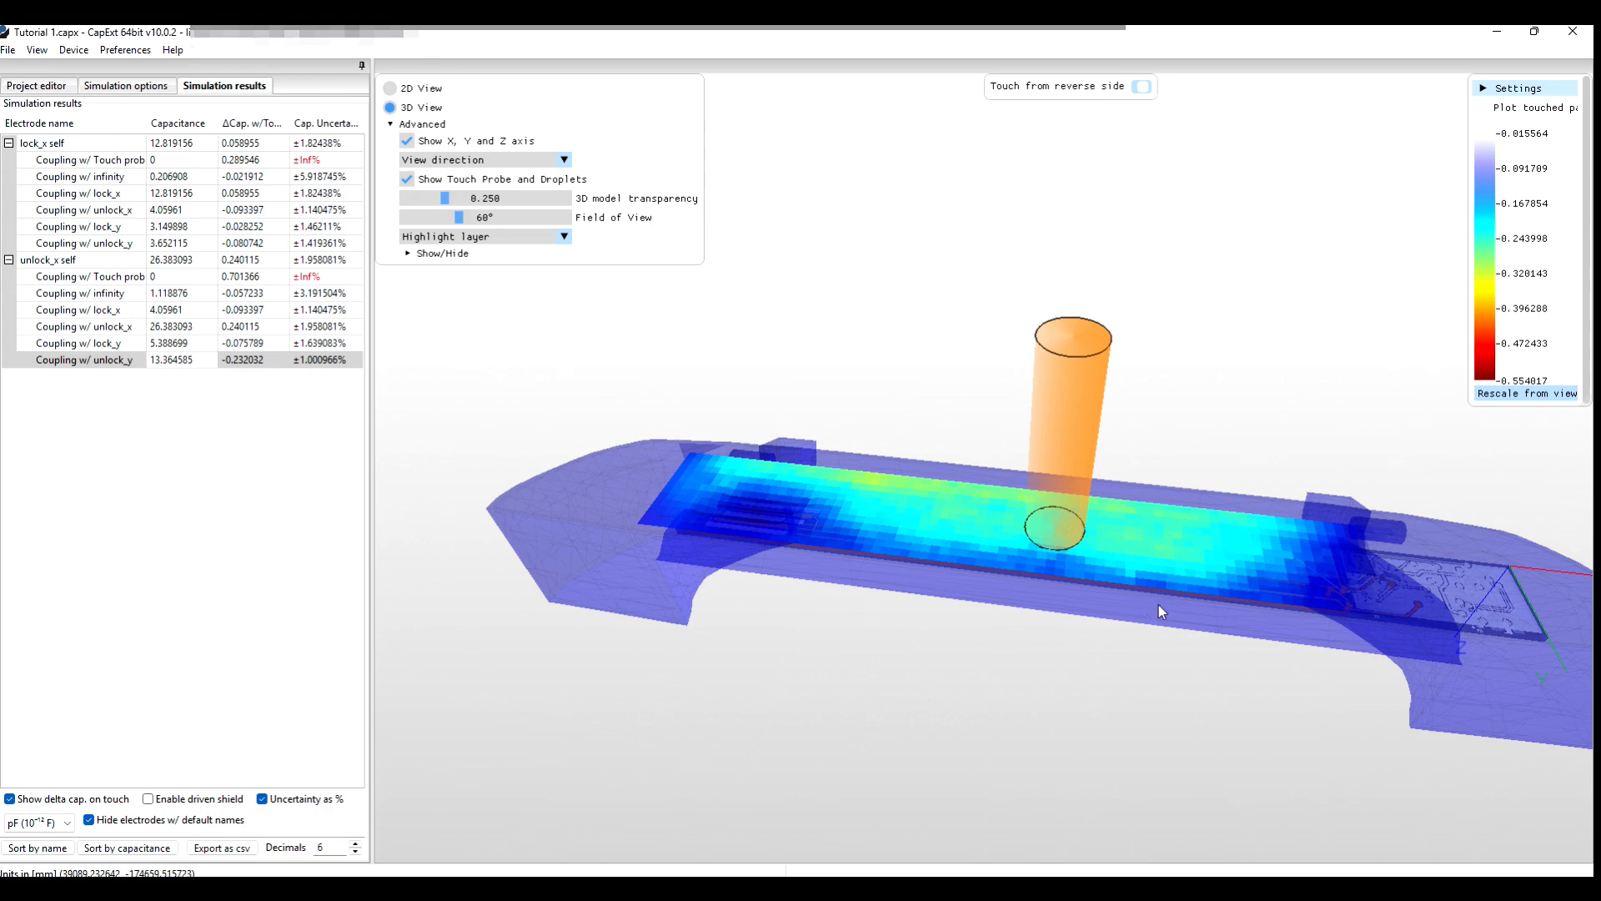
drag(1158, 621, 1188, 547)
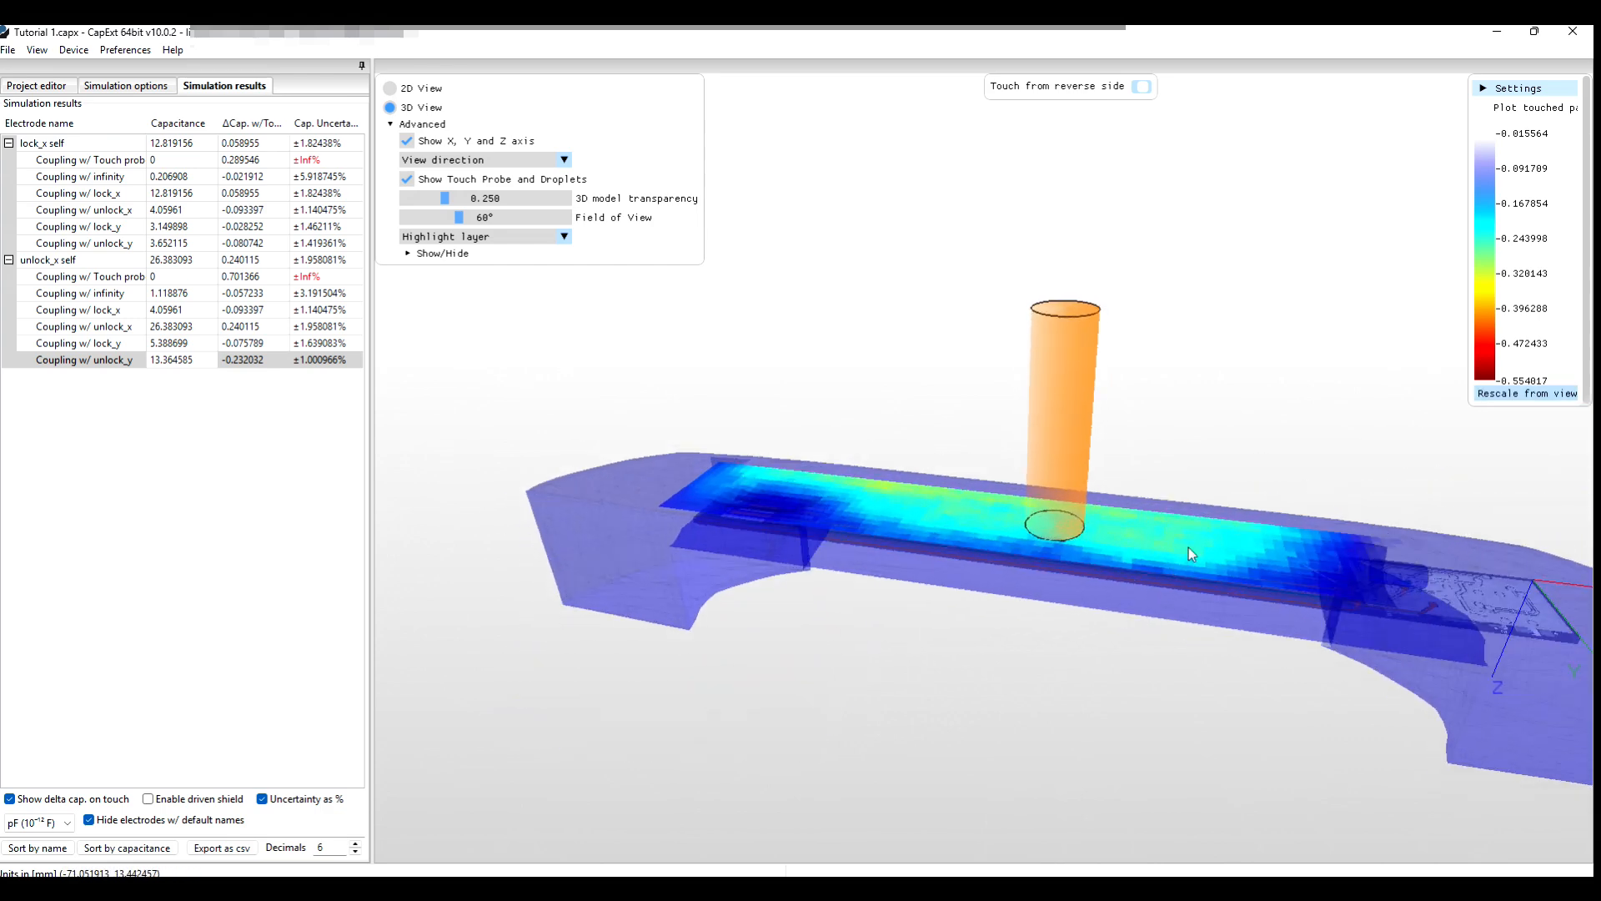
drag(974, 628, 991, 617)
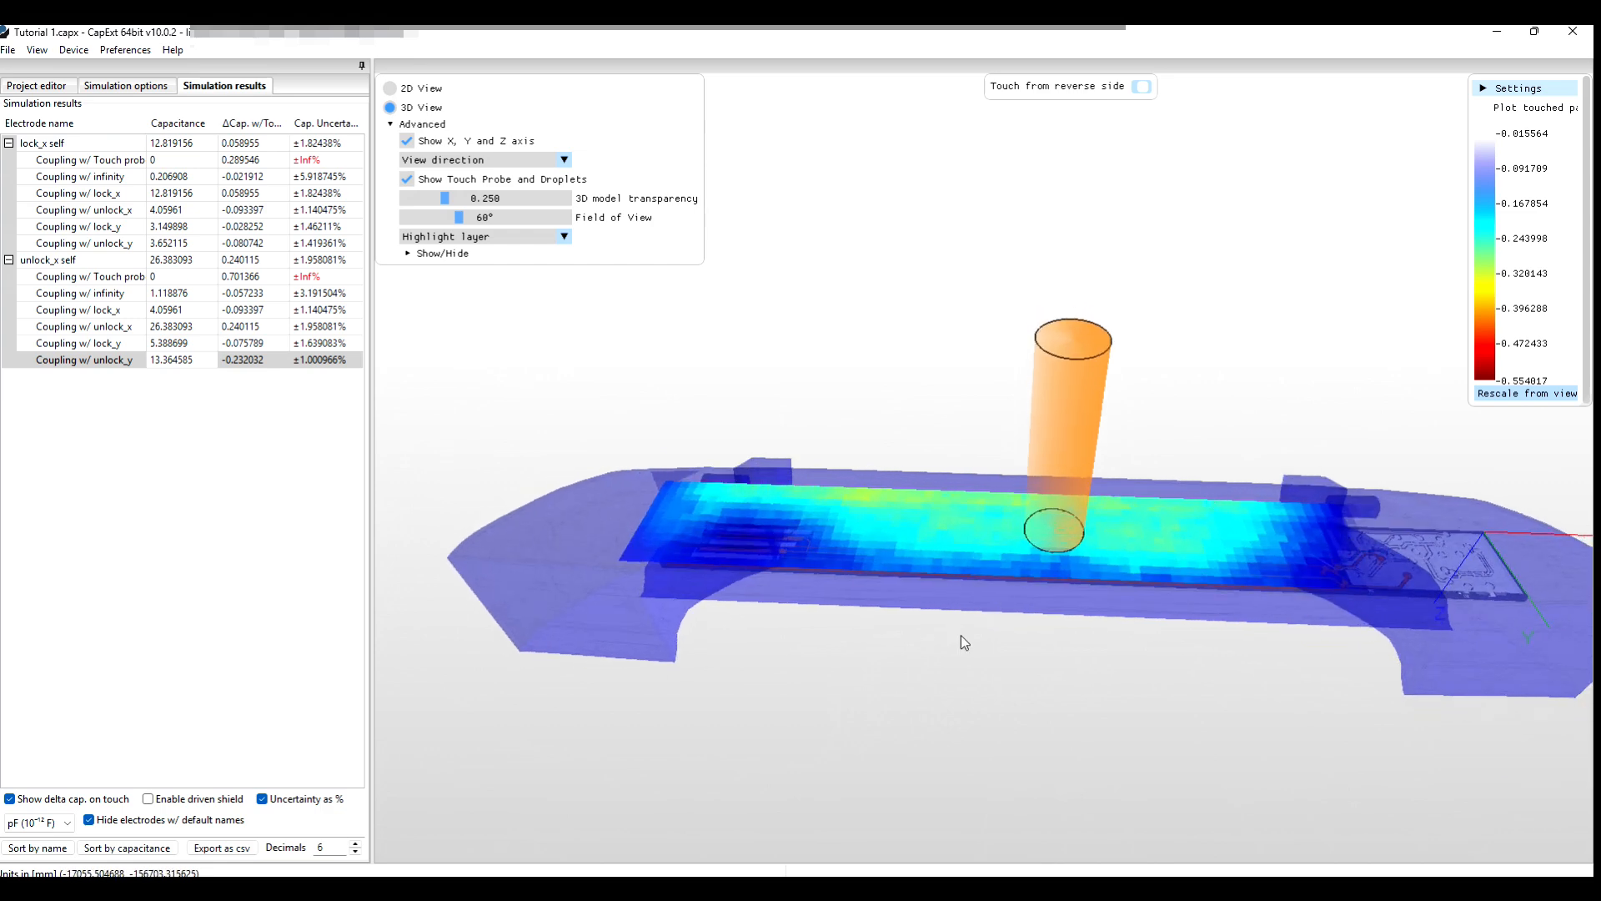
scroll(960, 633, down, 1)
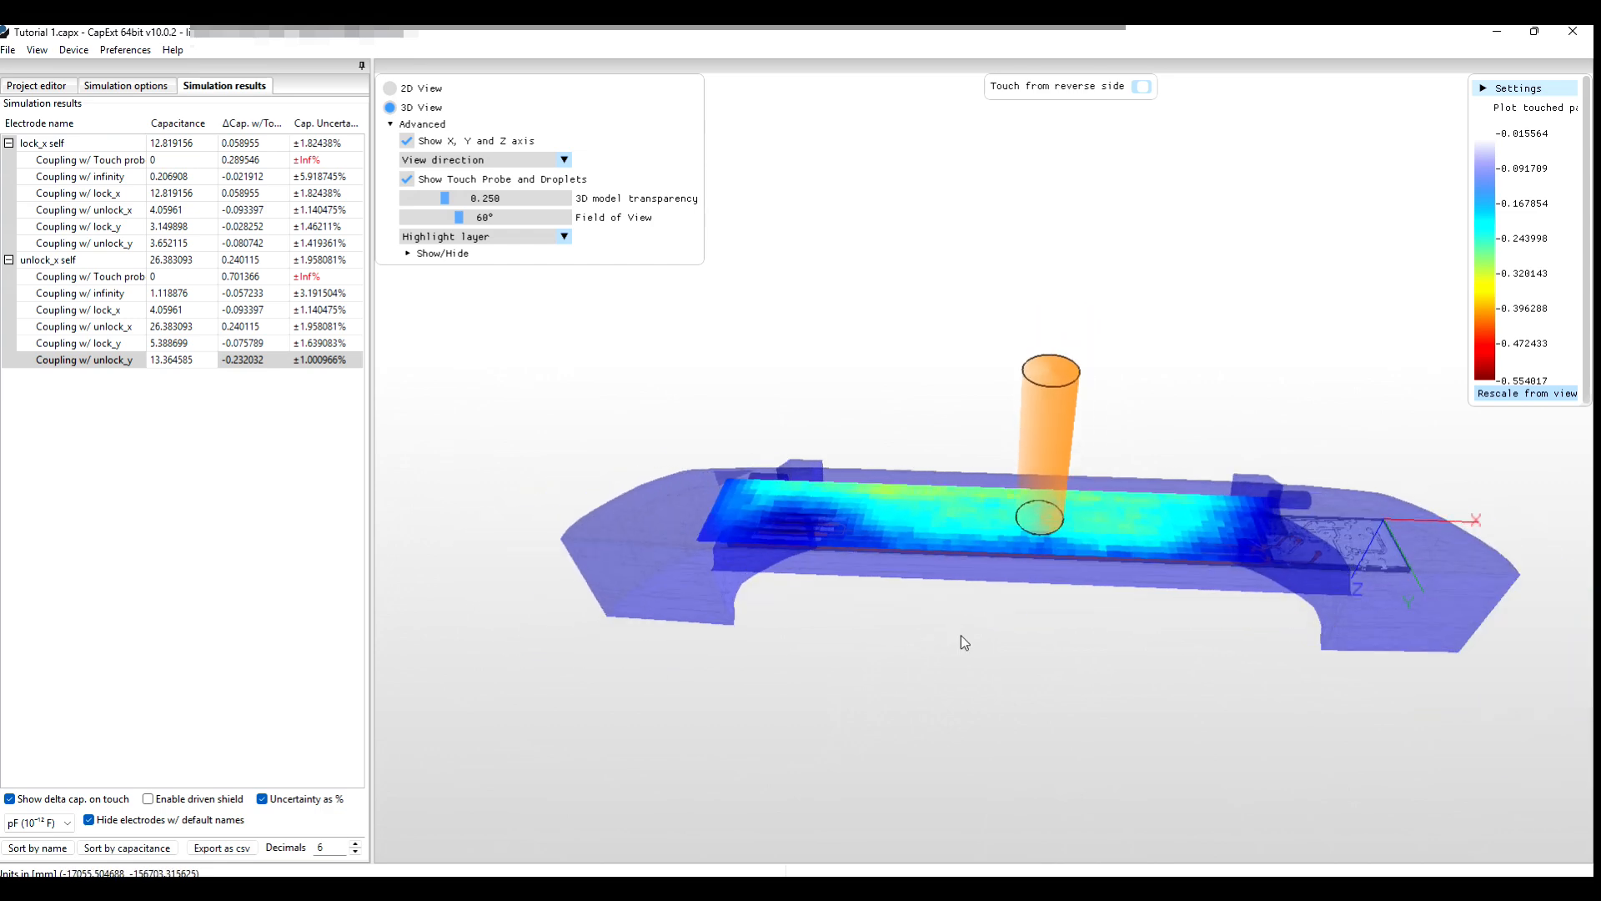